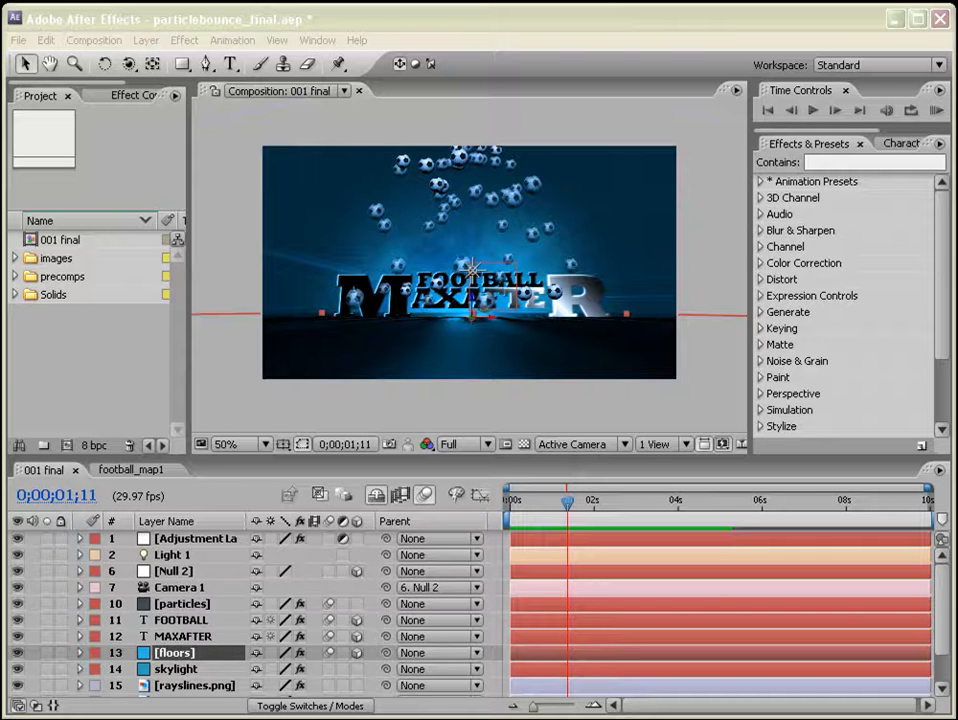
Play back a preview of the finished football composition, then stop it.
left_click(935, 111)
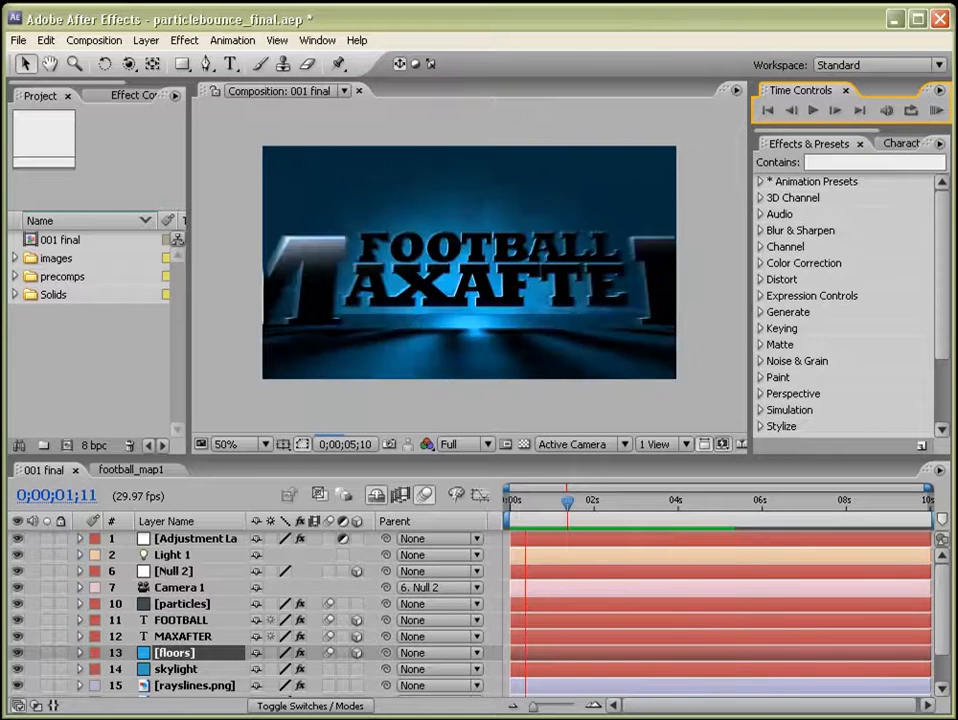
key("space")
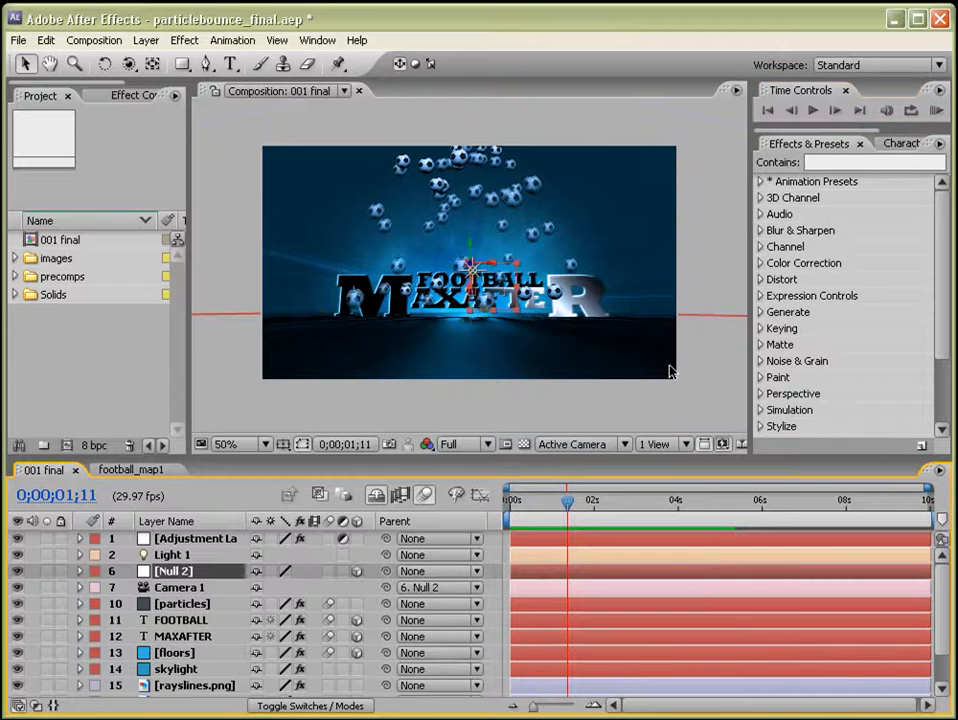
Create a new composition using the NTSC D1 Widescreen Square Pixel preset.
left_click(66, 446)
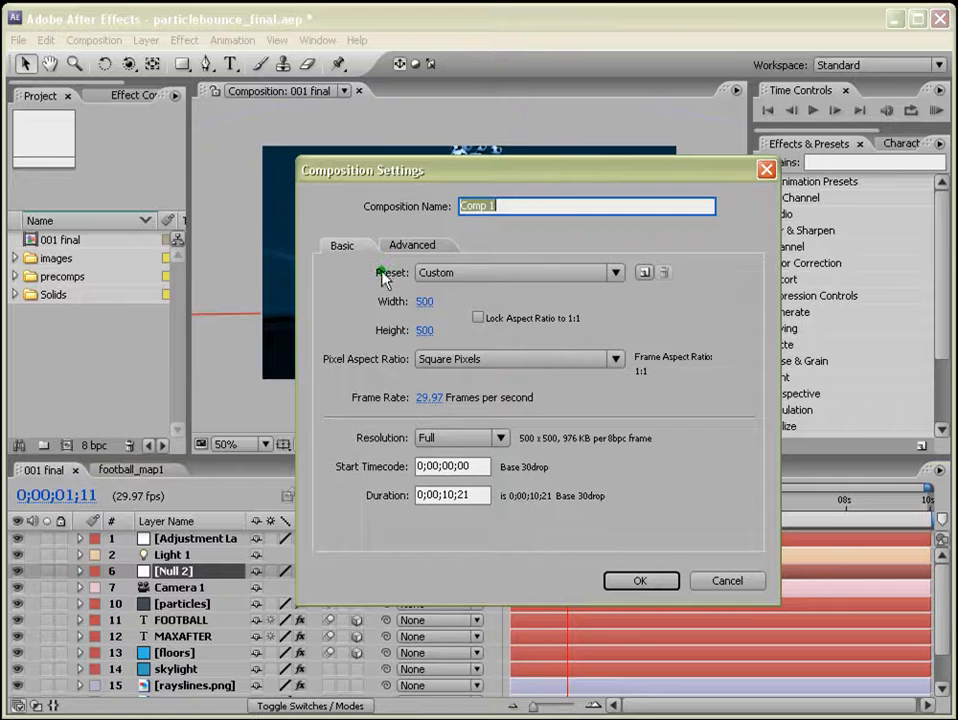
left_click(616, 273)
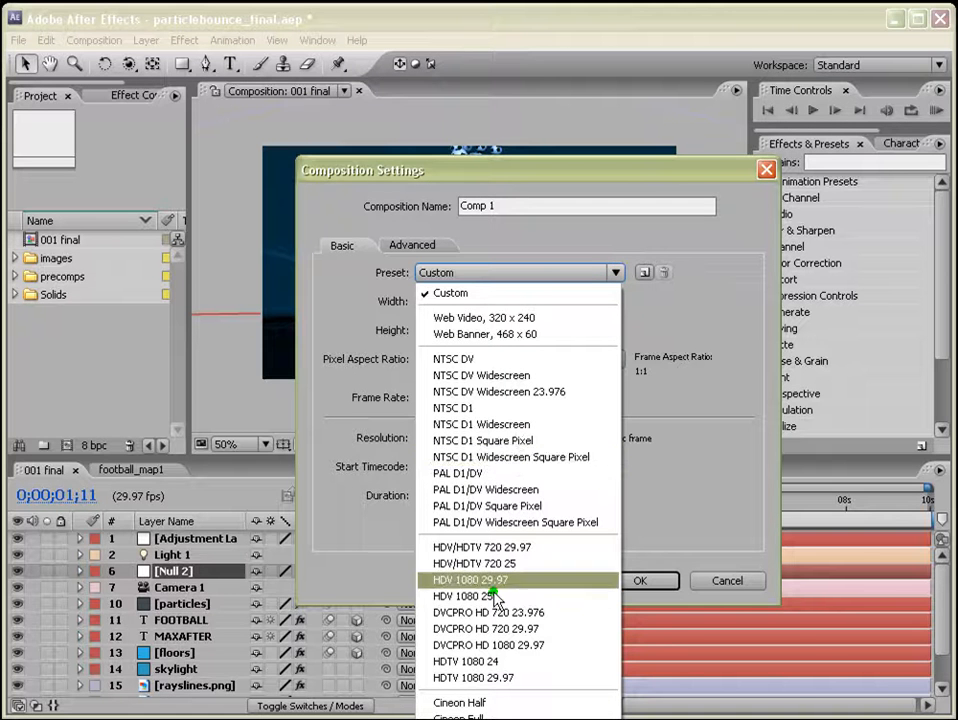
left_click(533, 459)
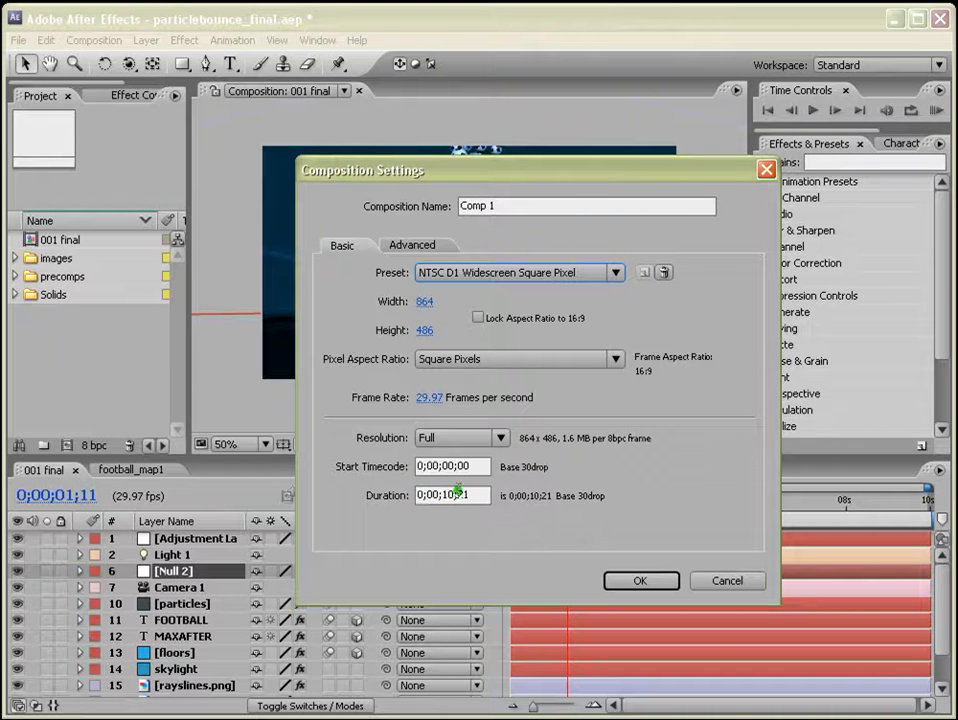
left_click(640, 582)
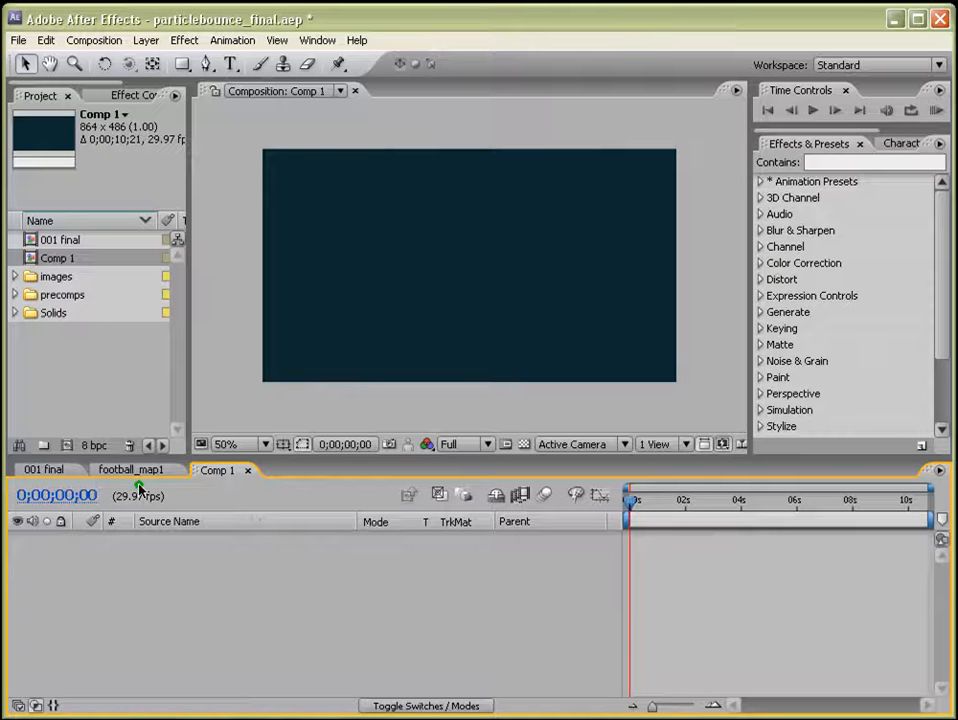
Rename the new composition as 001 final tuts.
left_click(62, 259)
key("Return")
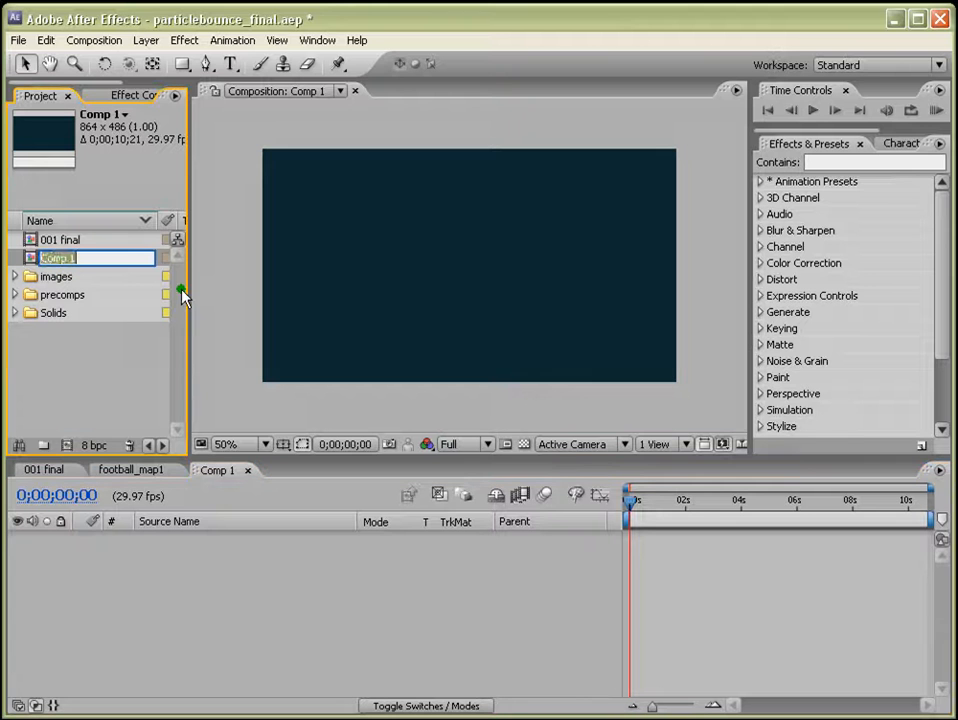
type("001 final tuts")
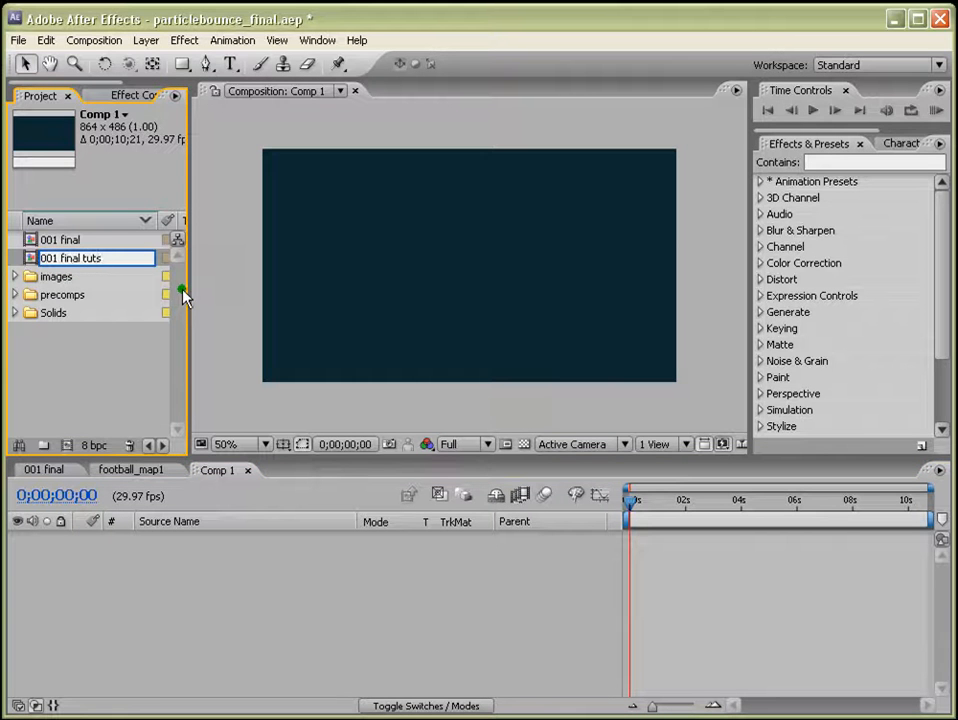
key("Return")
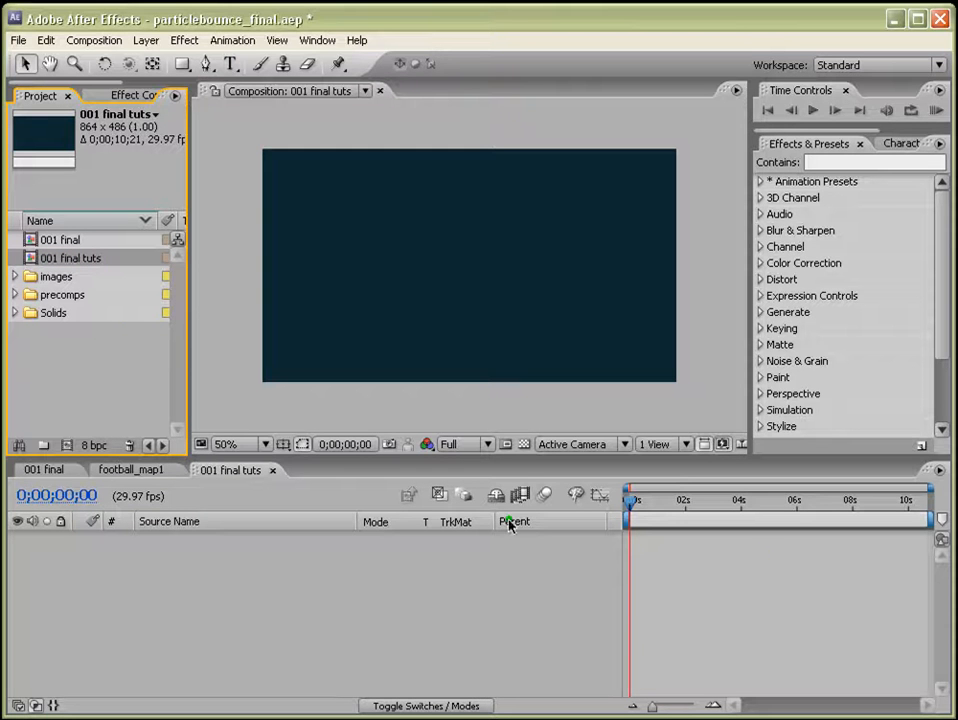
Start a new solid layer at composition size and pick a medium blue colour for it.
left_click(402, 573)
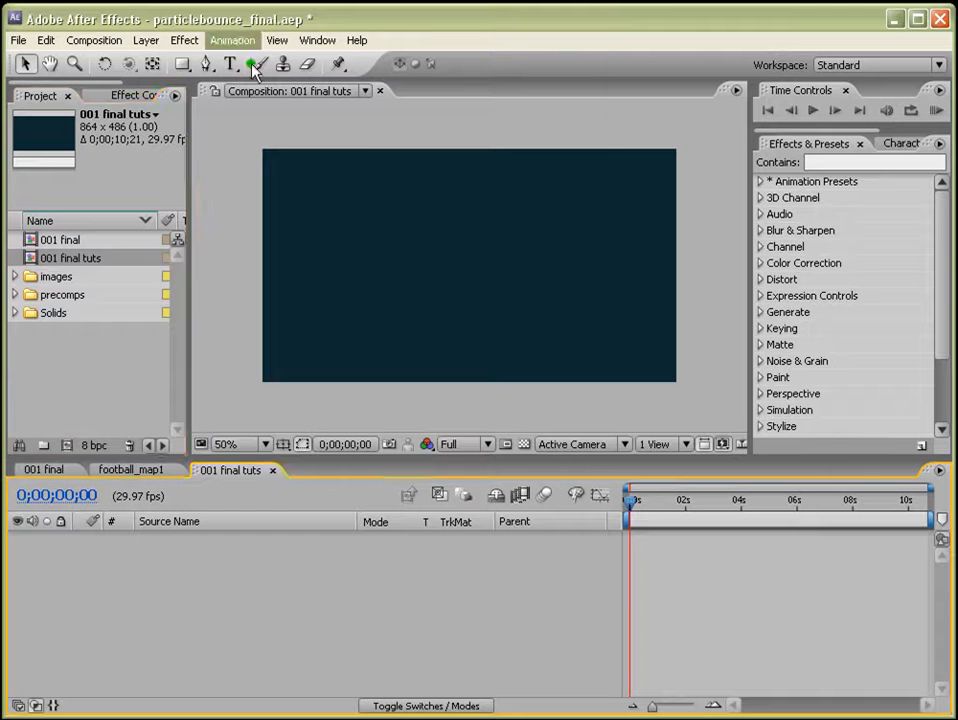
left_click(146, 40)
mouse_move(200, 60)
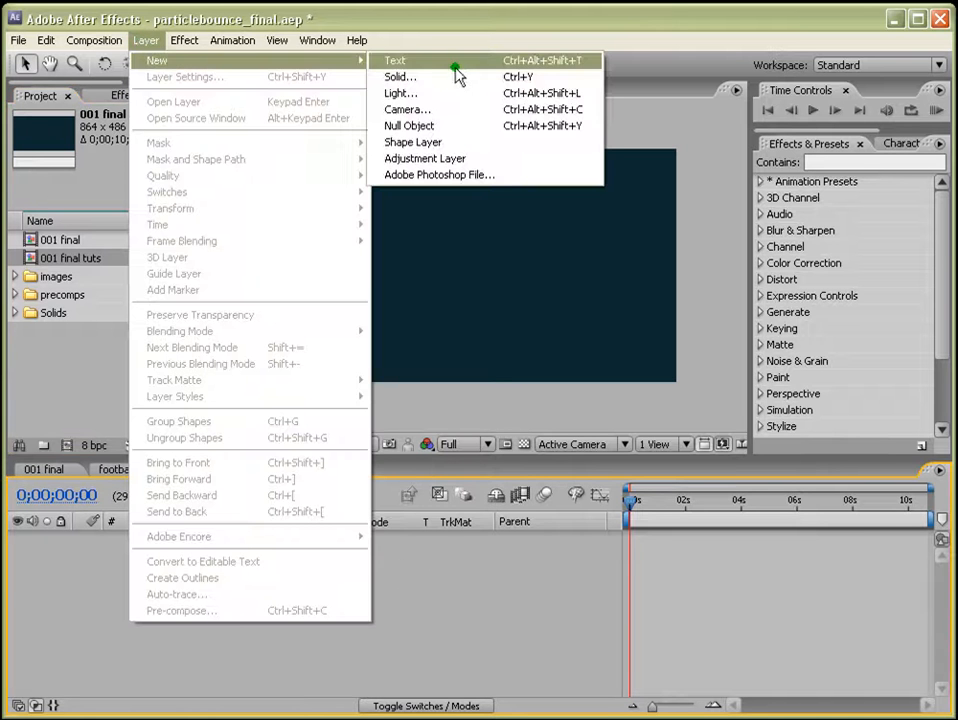
left_click(442, 78)
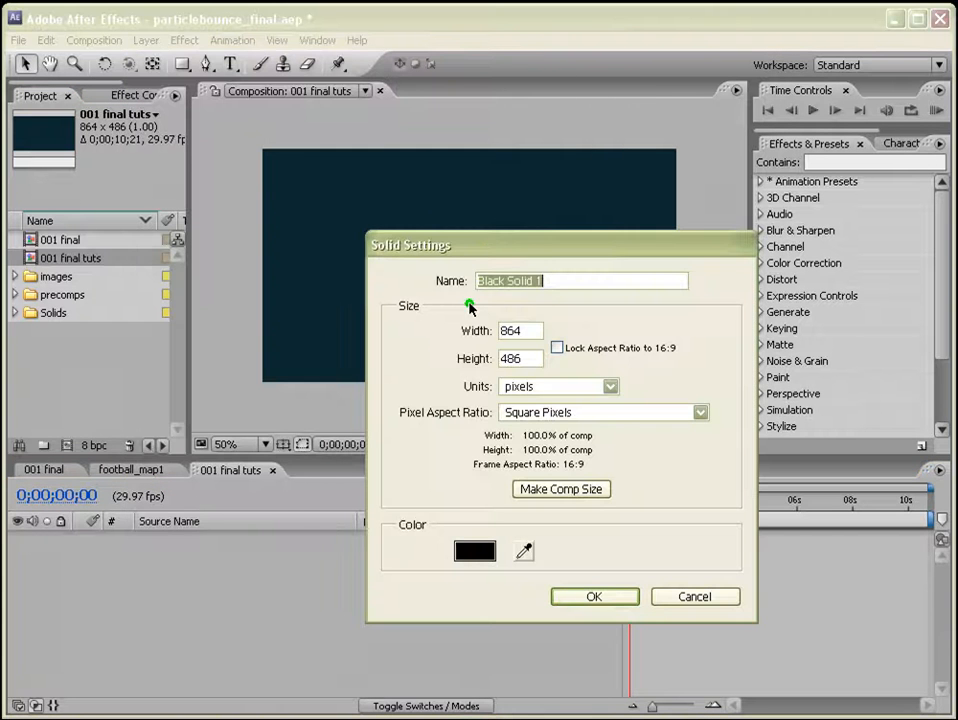
left_click(557, 492)
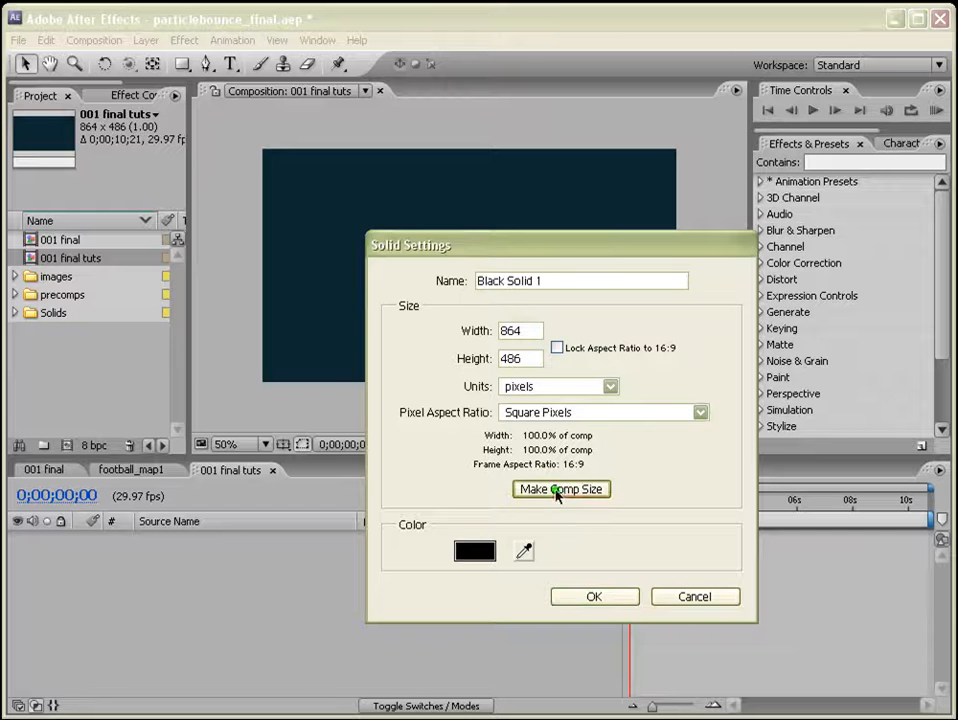
left_click(478, 552)
left_click(634, 519)
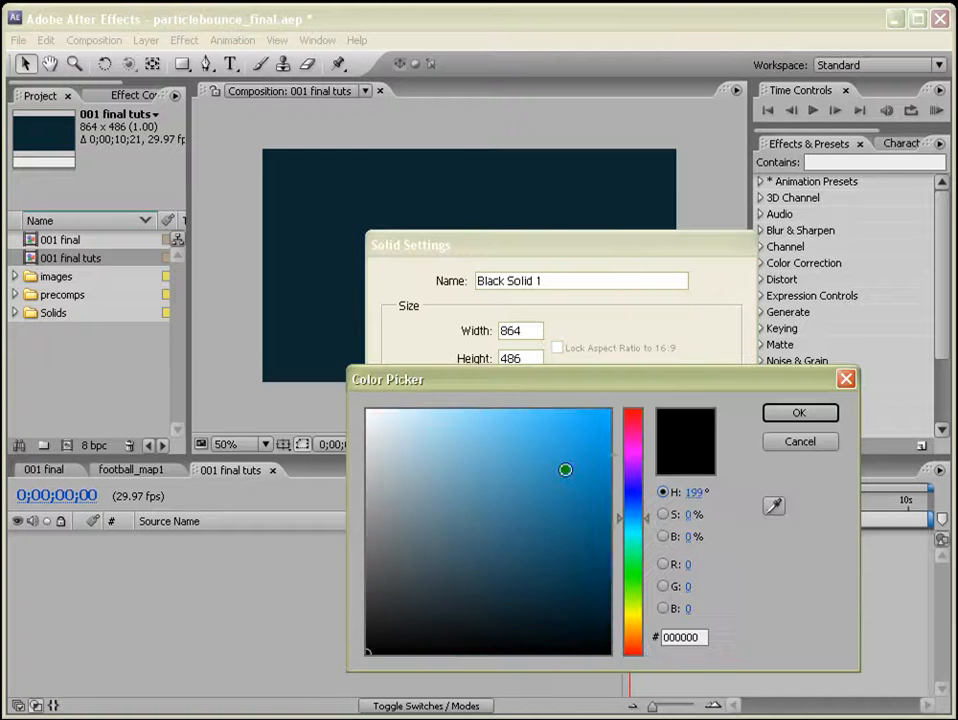
mouse_move(565, 469)
left_mouse_down()
mouse_move(560, 462)
mouse_move(545, 490)
mouse_move(560, 487)
left_mouse_up()
left_click(785, 415)
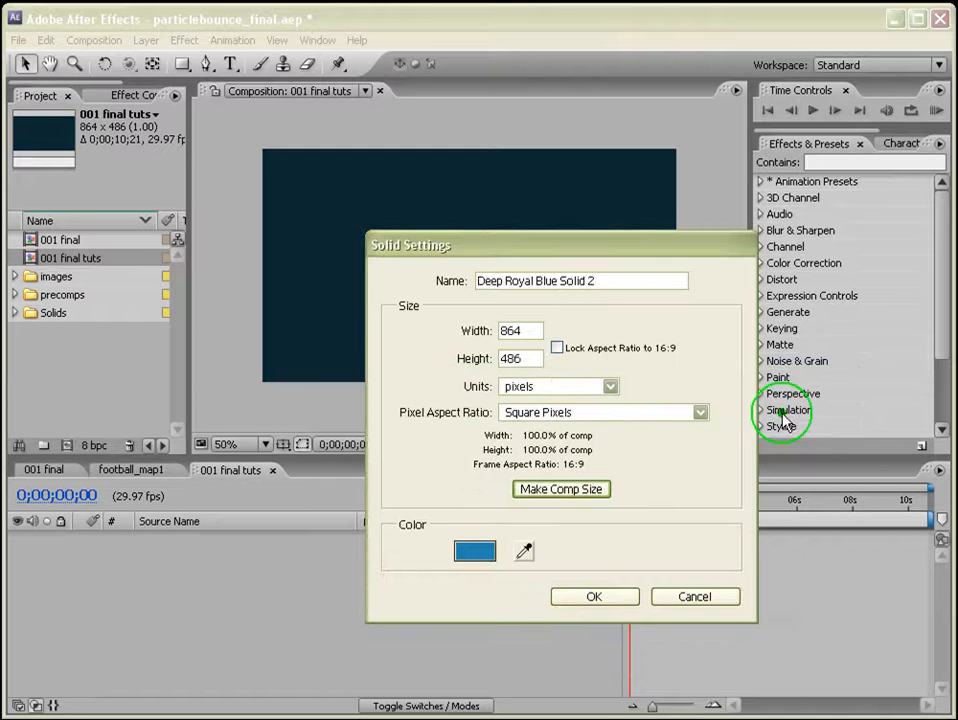
Name the solid floor and create it.
left_click(442, 258)
type("fl")
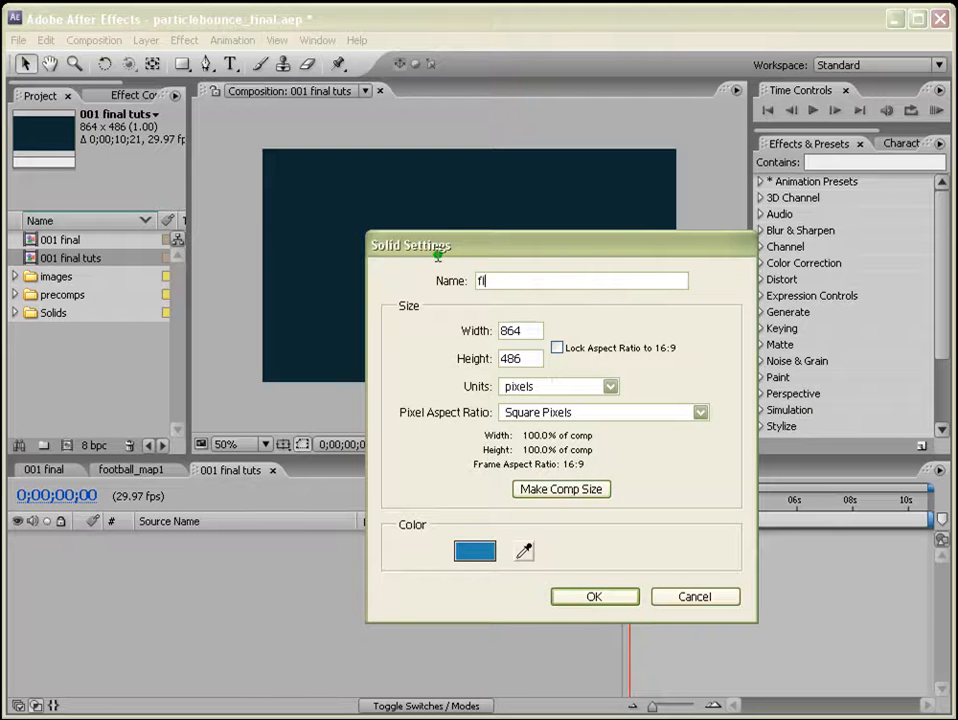
type("oor")
left_click(594, 598)
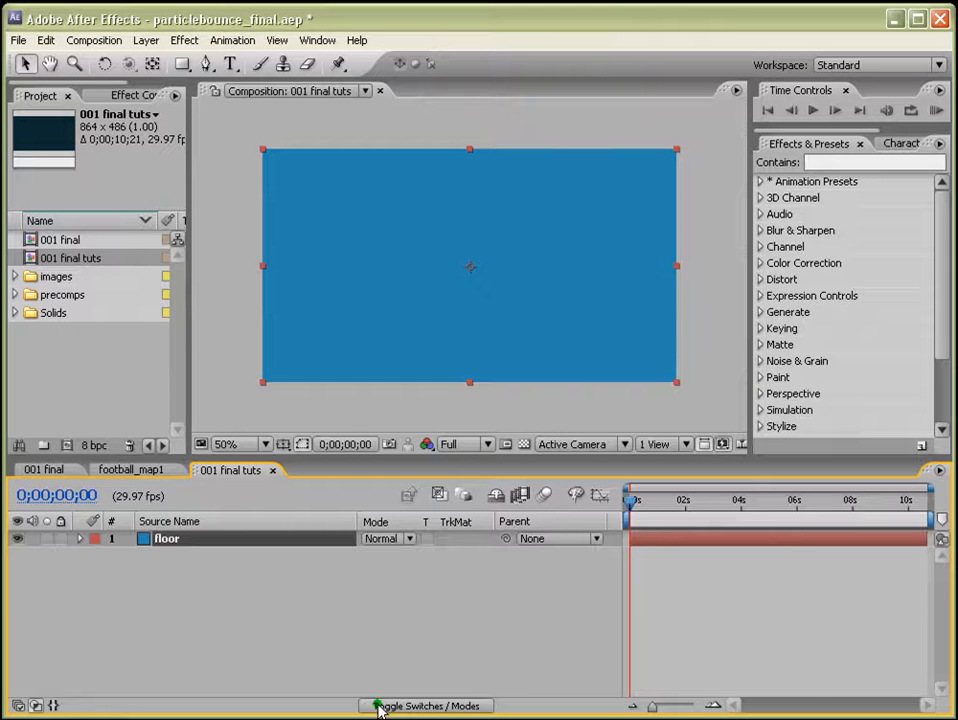
Make the floor layer 3D and reveal its rotation properties.
left_click(414, 704)
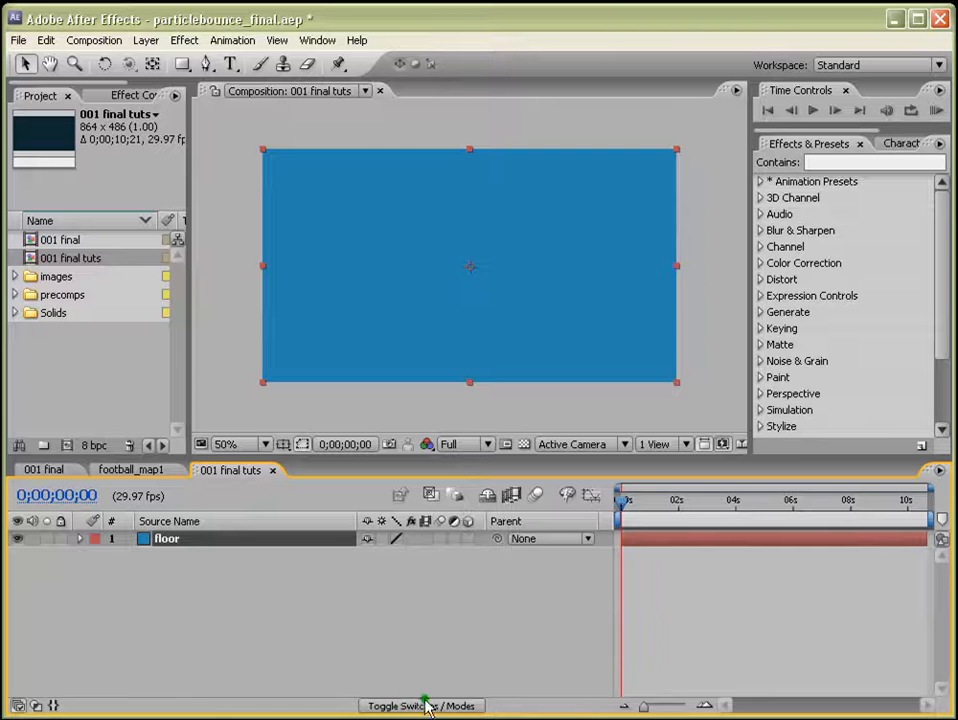
left_click(468, 539)
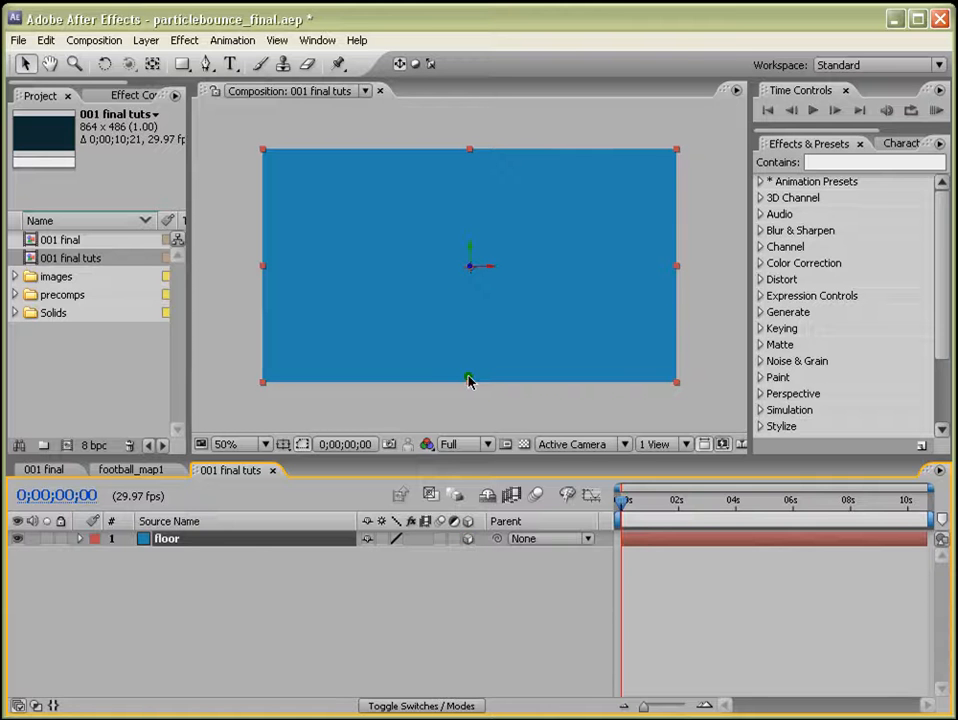
left_click(191, 575)
left_click(189, 540)
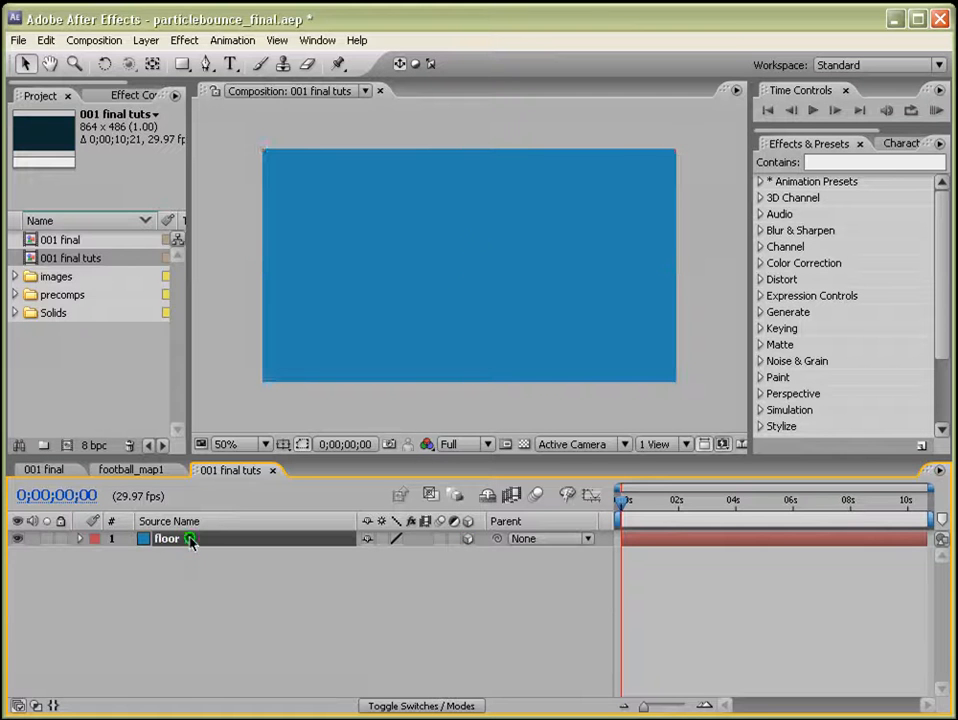
key("r")
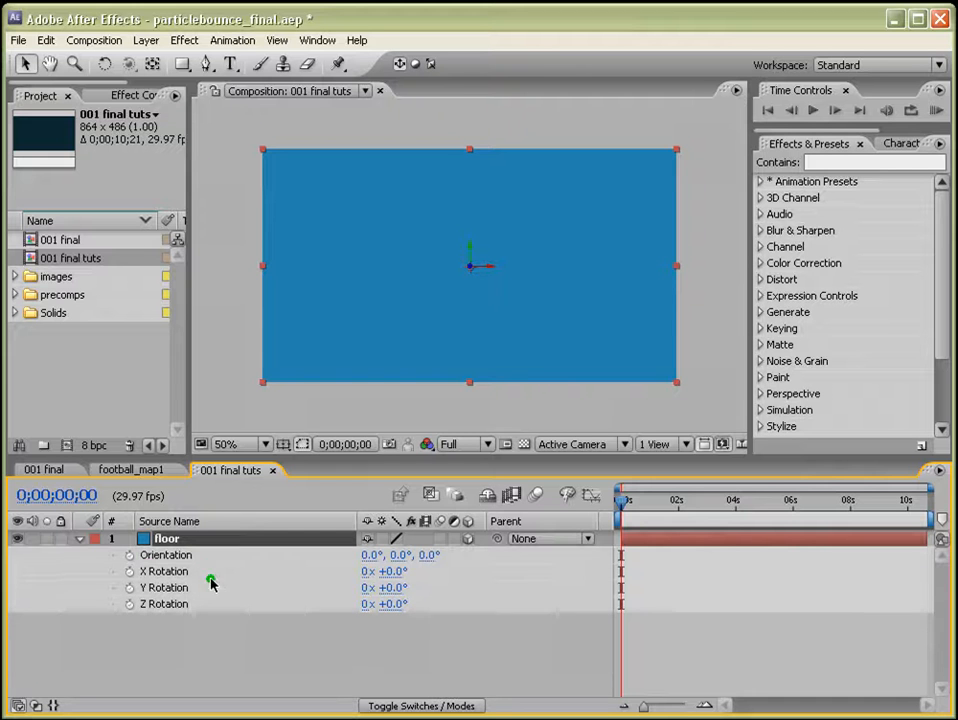
Set the floor's X Rotation to -90°.
left_click(390, 572)
type("-")
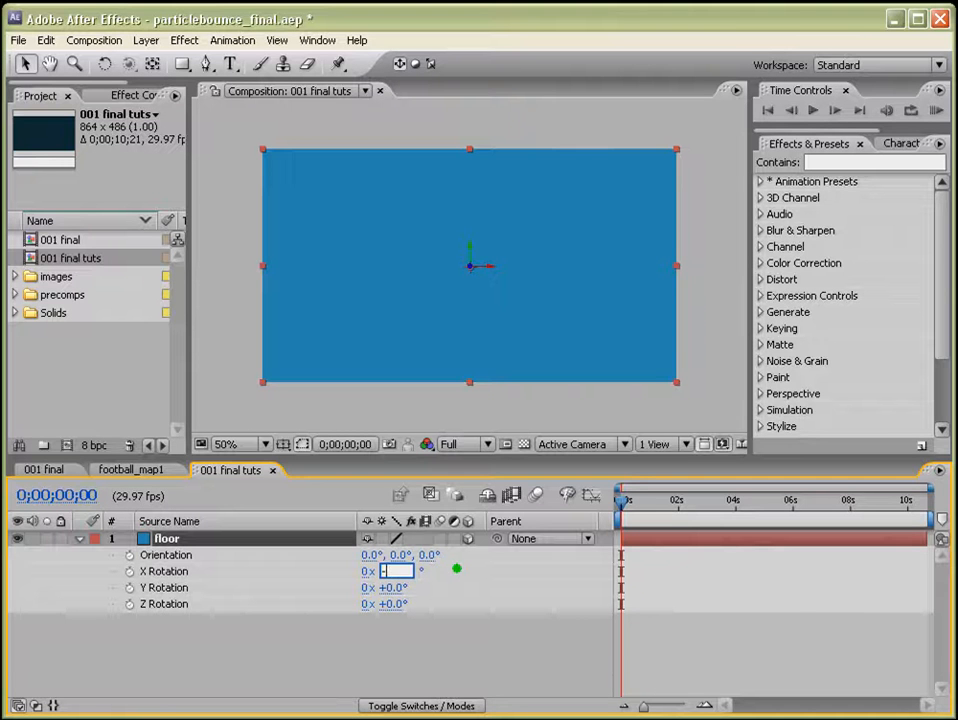
type("90")
key("Return")
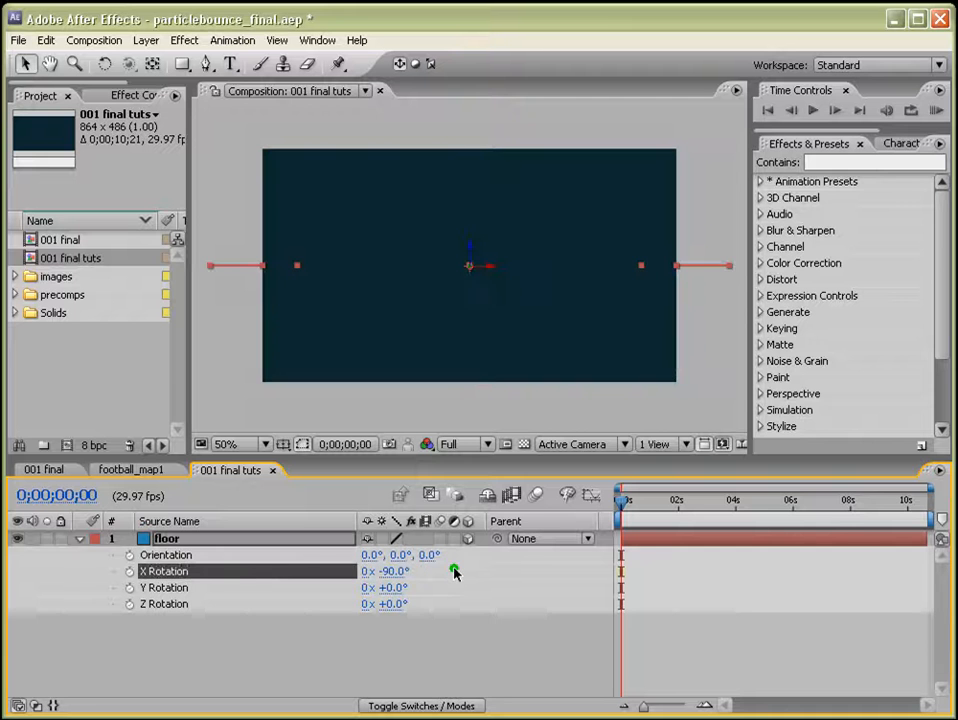
Move the floor down and forward in 3D space to about 432, 437, 532 so it forms a ground plane.
left_click(507, 607)
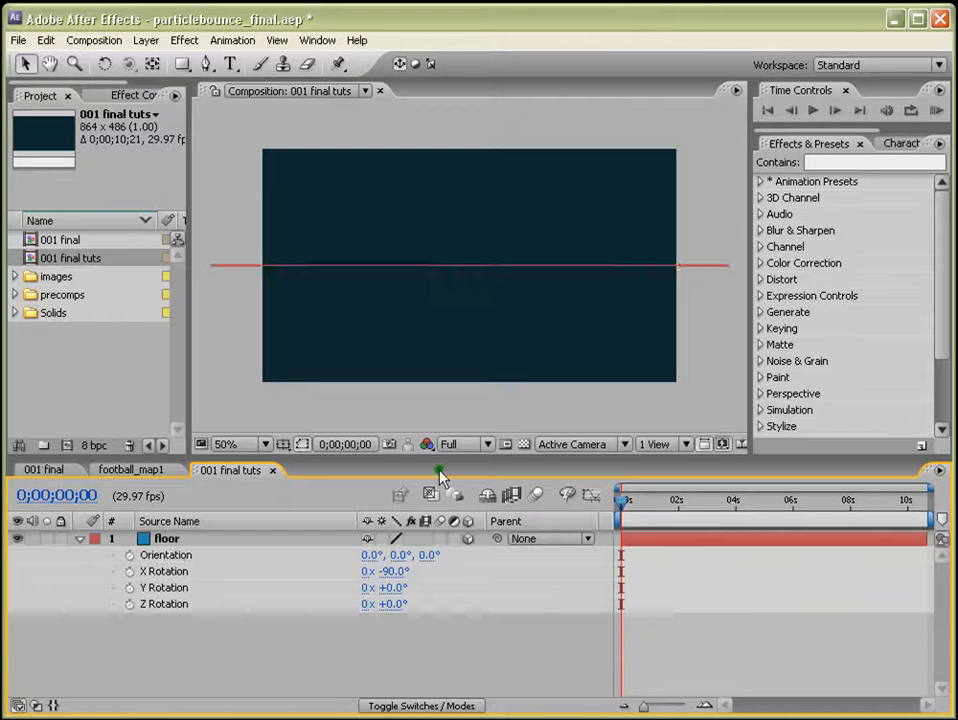
left_click(168, 573)
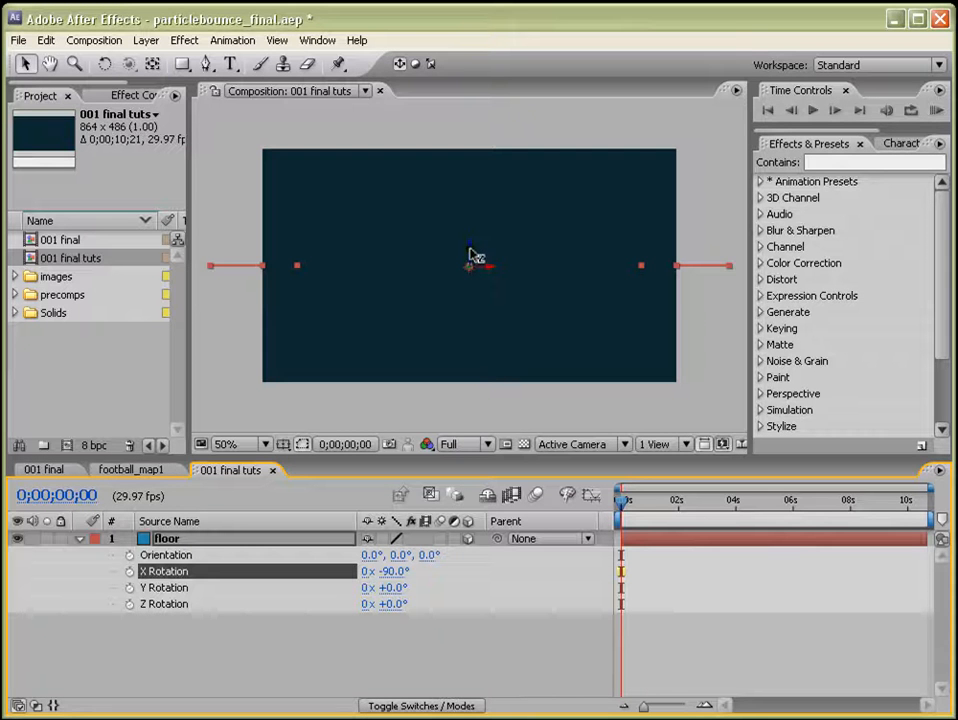
left_click_drag(472, 253, 483, 361)
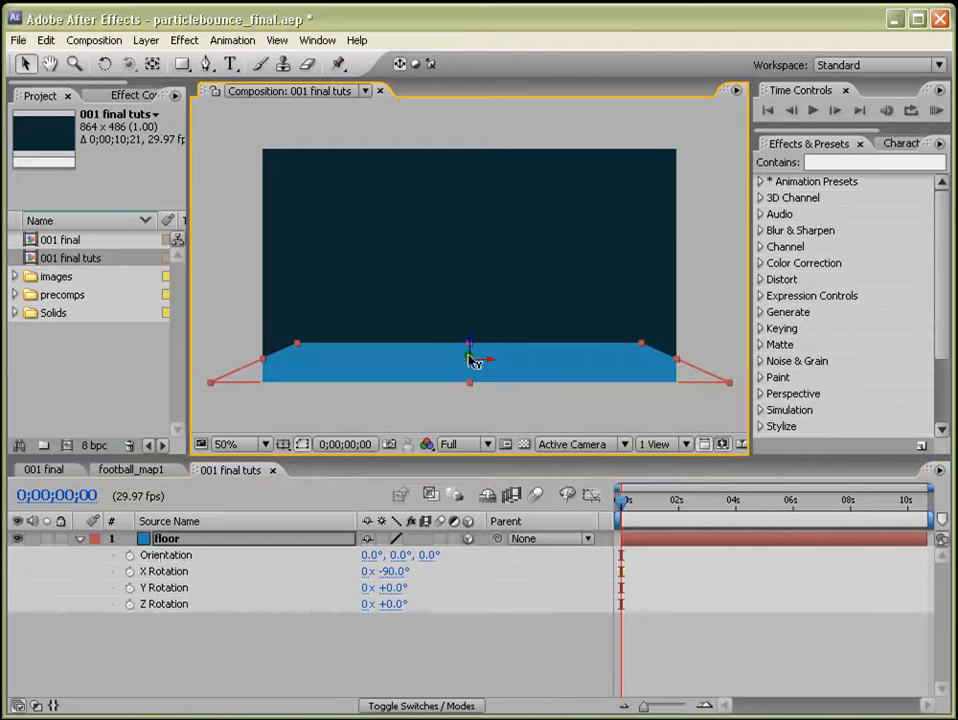
left_click(510, 367)
left_click_drag(472, 360, 349, 107)
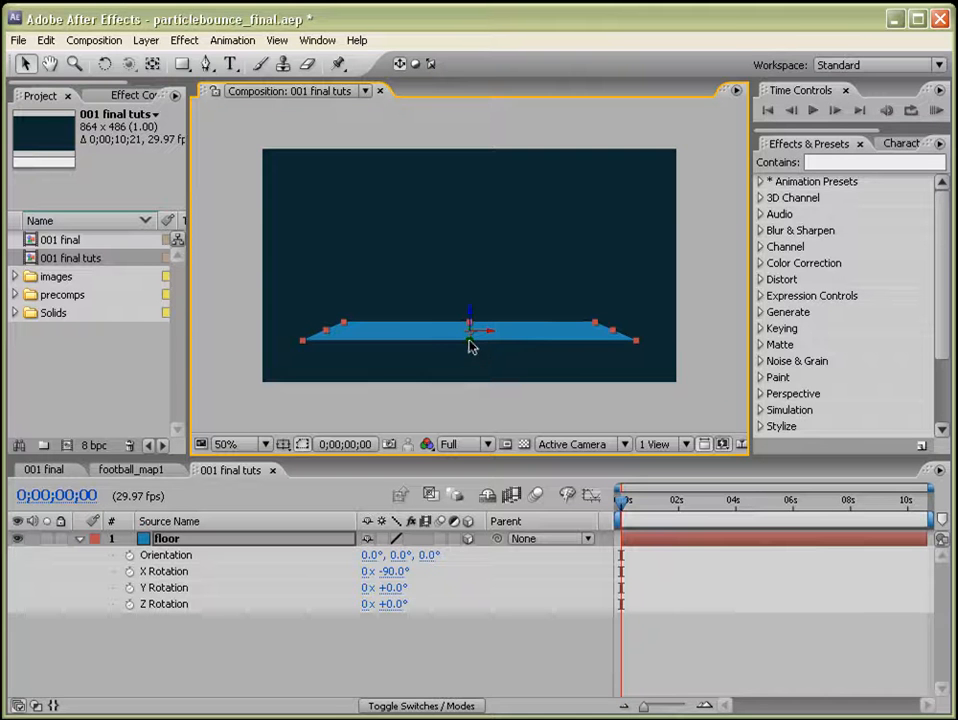
left_click_drag(472, 347, 473, 388)
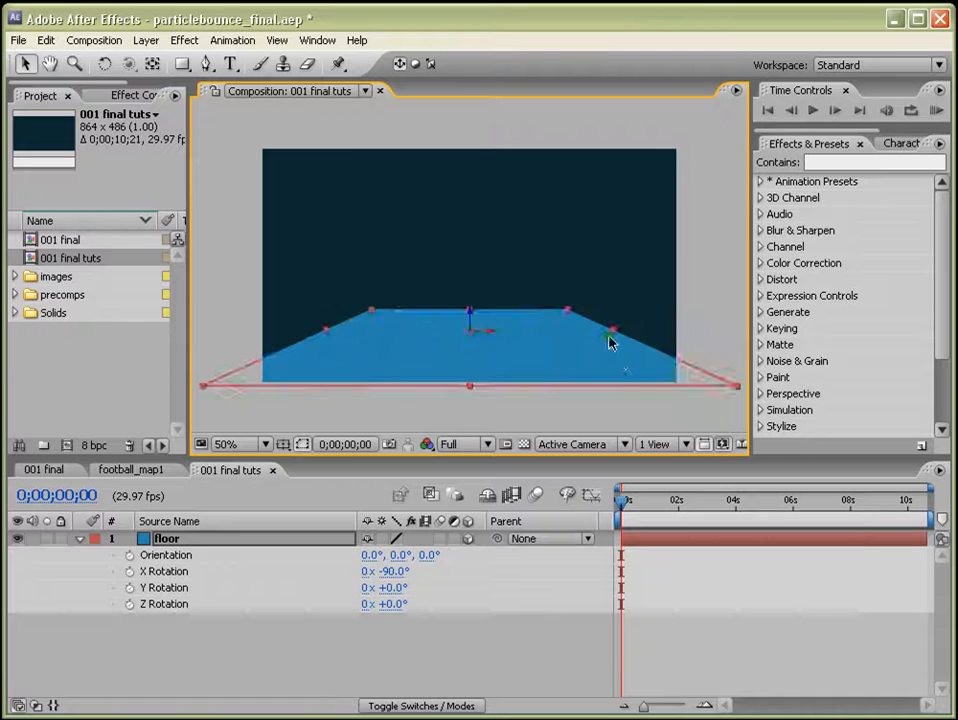
left_click_drag(614, 336, 757, 331)
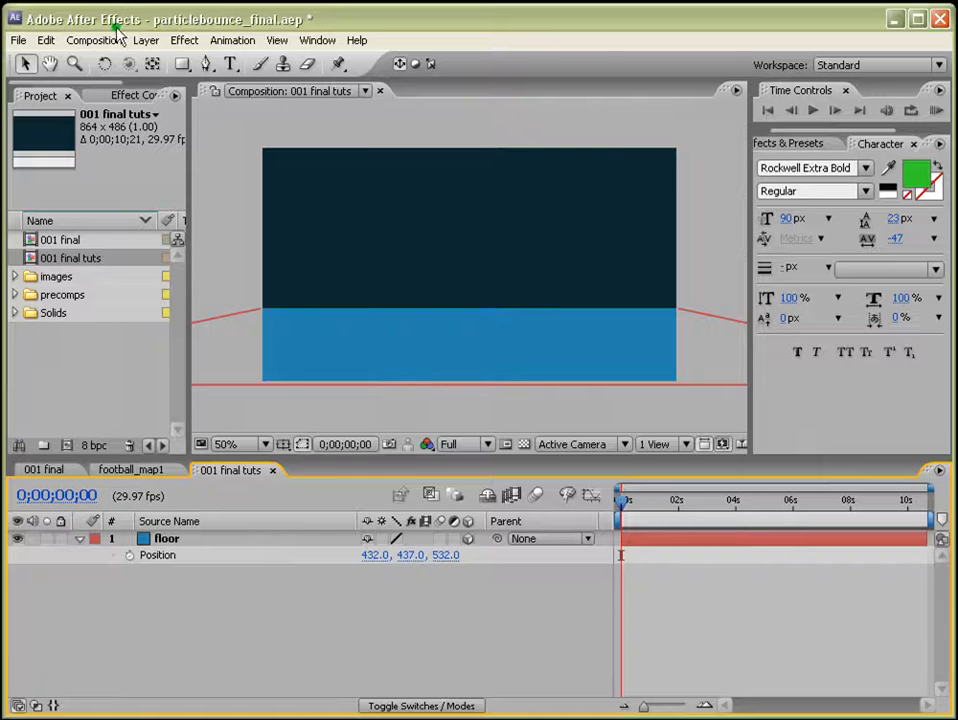
Create a new text layer reading MAXAFTER.
left_click(146, 40)
mouse_move(148, 63)
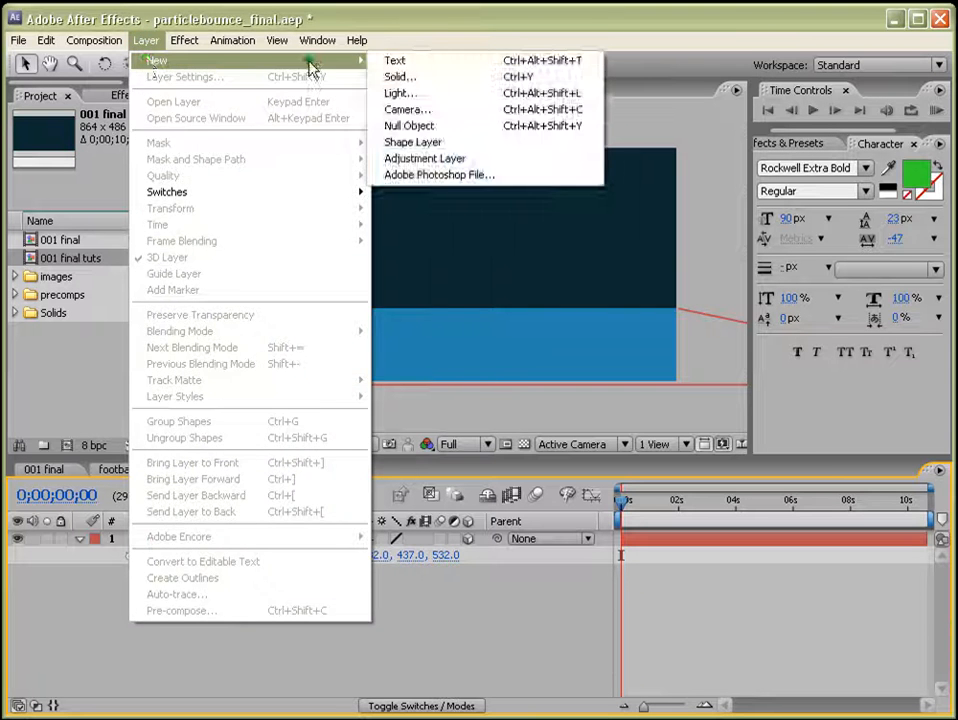
left_click(395, 61)
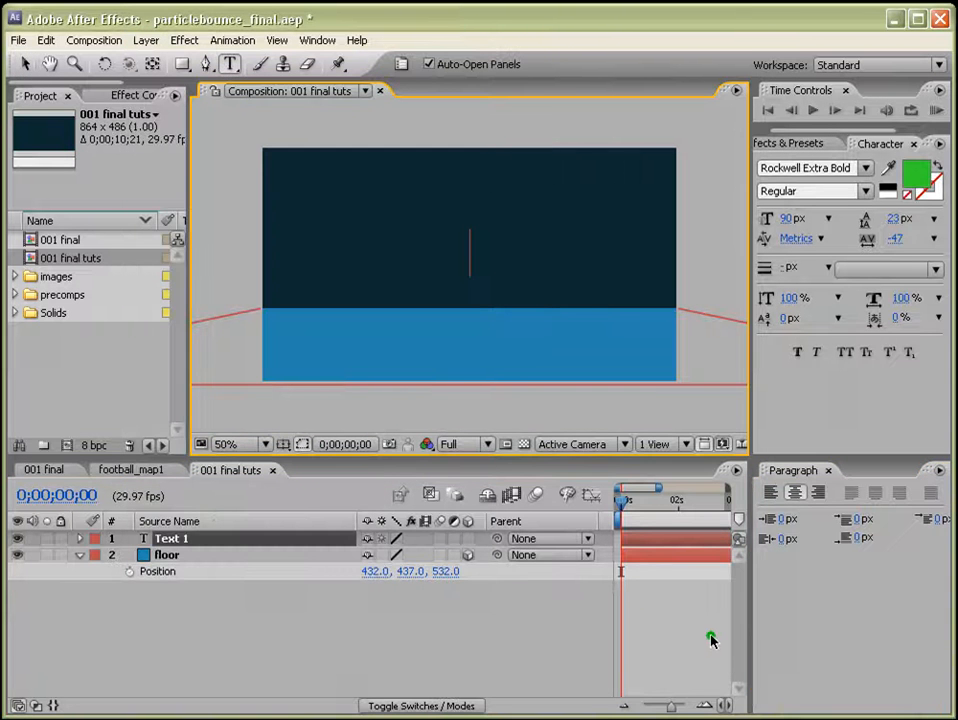
type("MAXAFTER")
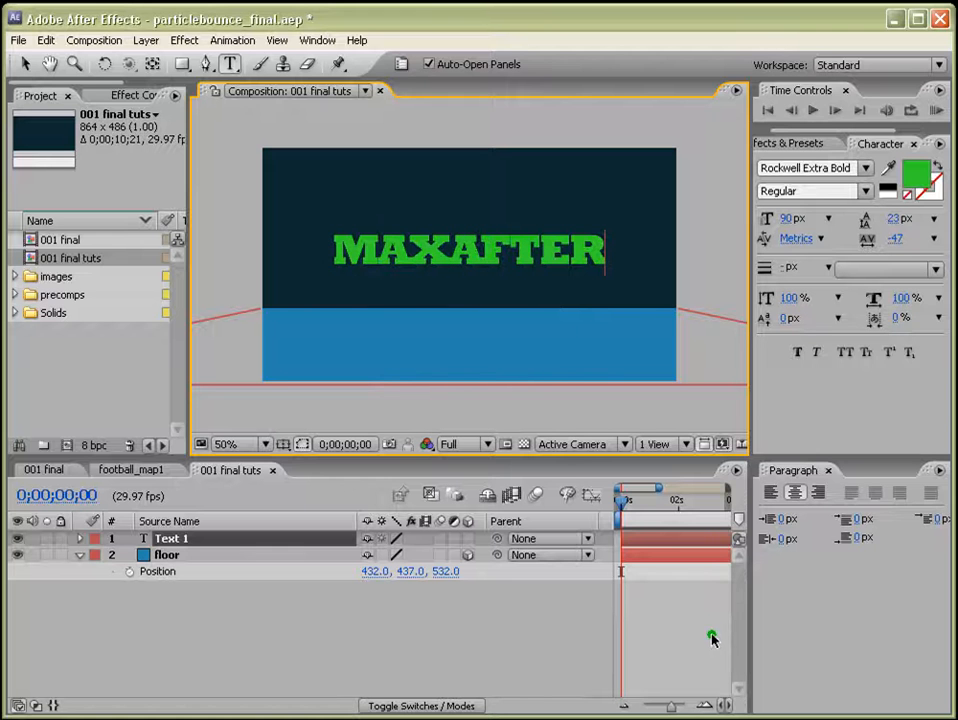
left_click(473, 545)
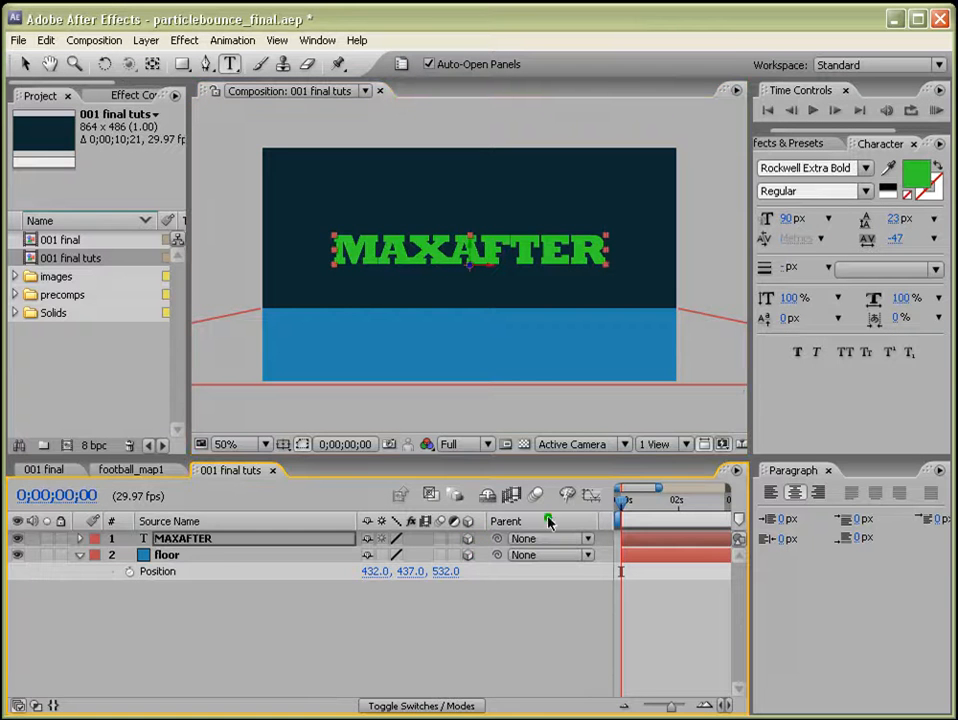
Reveal the Position property of both the floor and MAXAFTER layers.
left_click(222, 555)
left_click(172, 558)
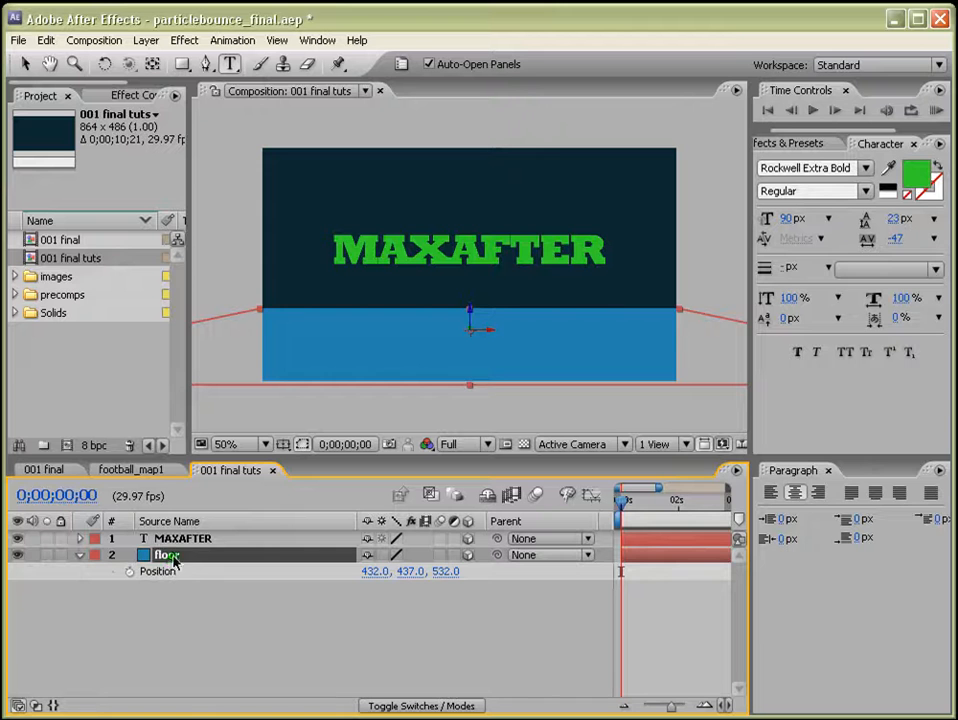
key("p")
key("p")
left_click(200, 539)
key("p")
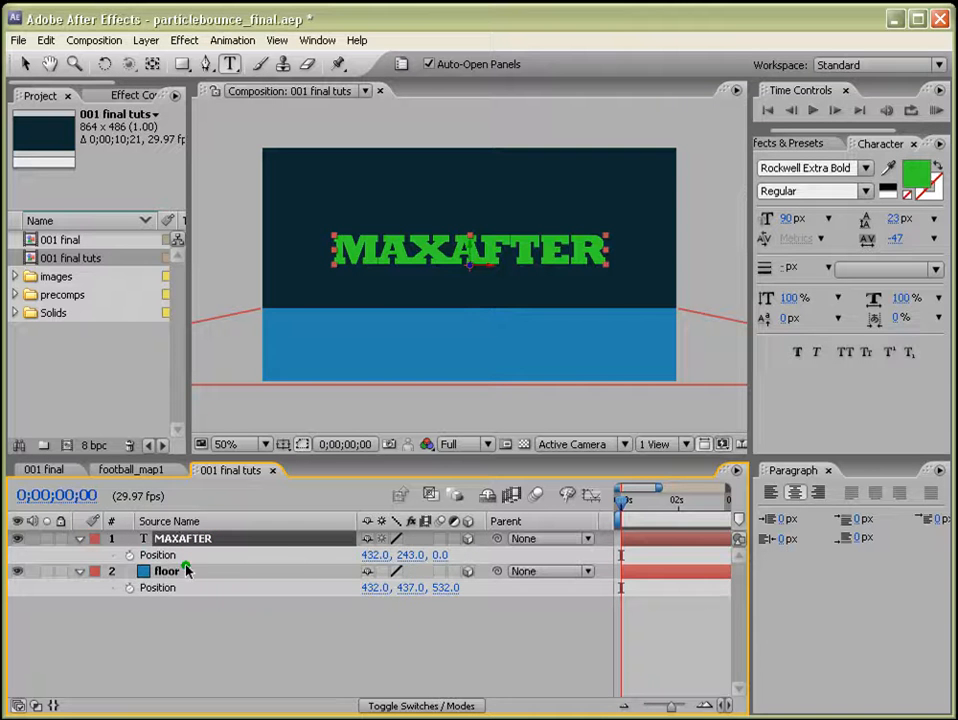
Position the MAXAFTER text layer at about 432, 437, 542 so it sits on the floor.
left_click(410, 555)
type("437")
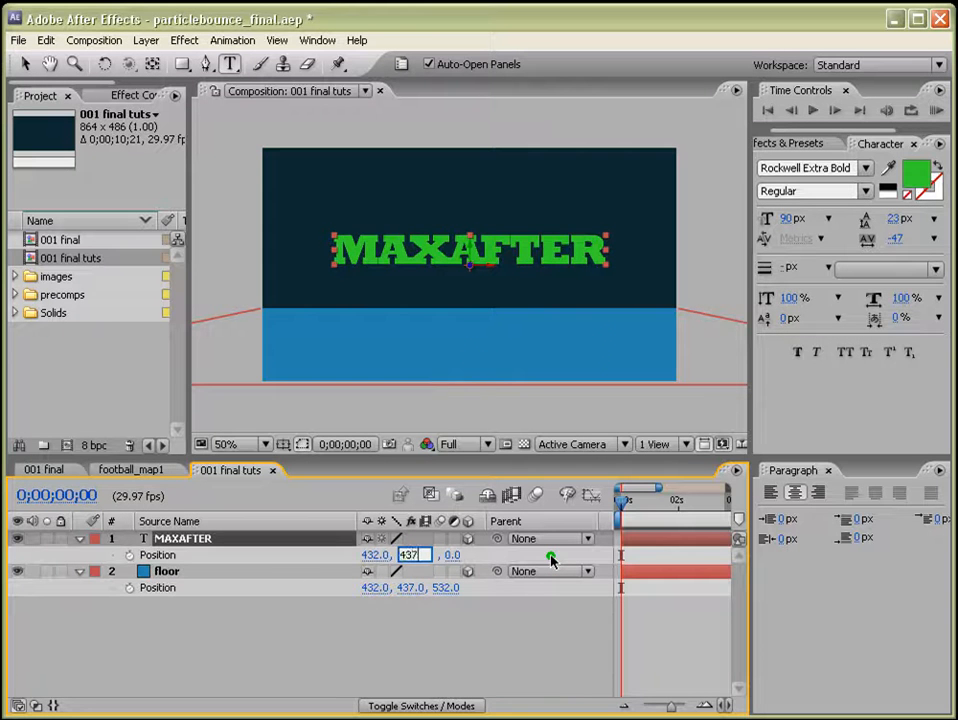
key("Return")
left_click(25, 63)
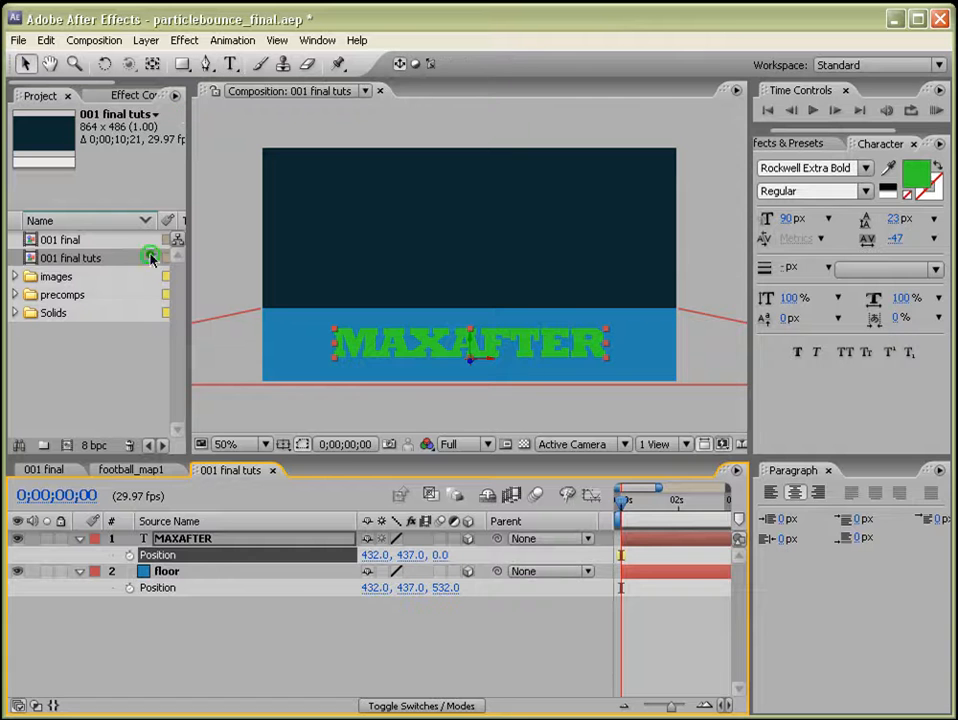
left_click_drag(474, 362, 656, 195)
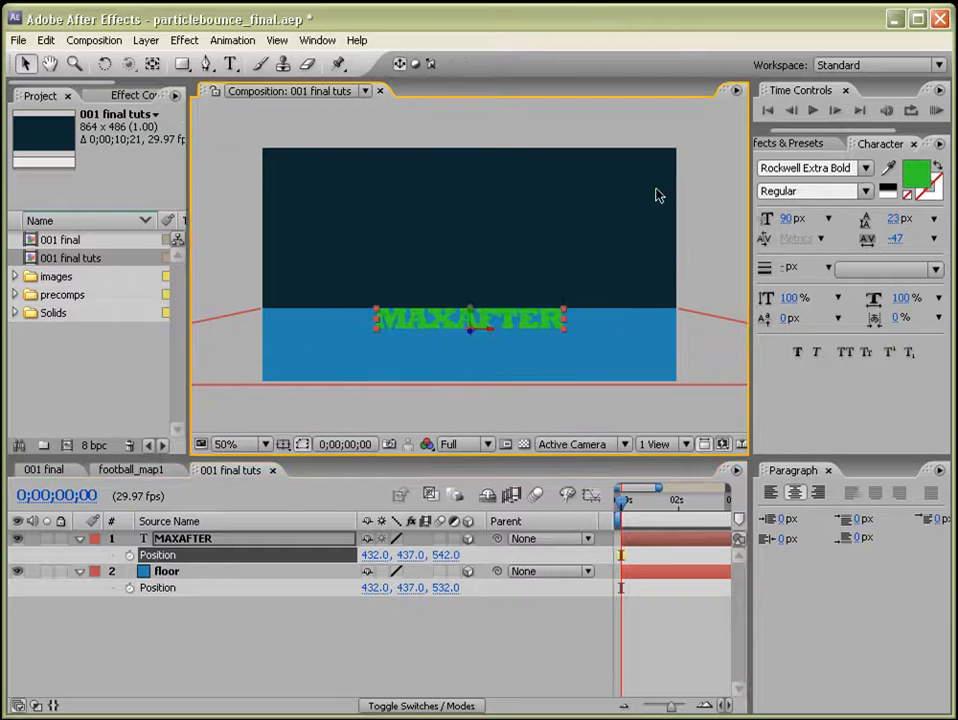
Enlarge the MAXAFTER text to about 136 px and make the initial letter M bigger still.
left_click_drag(785, 222, 829, 219)
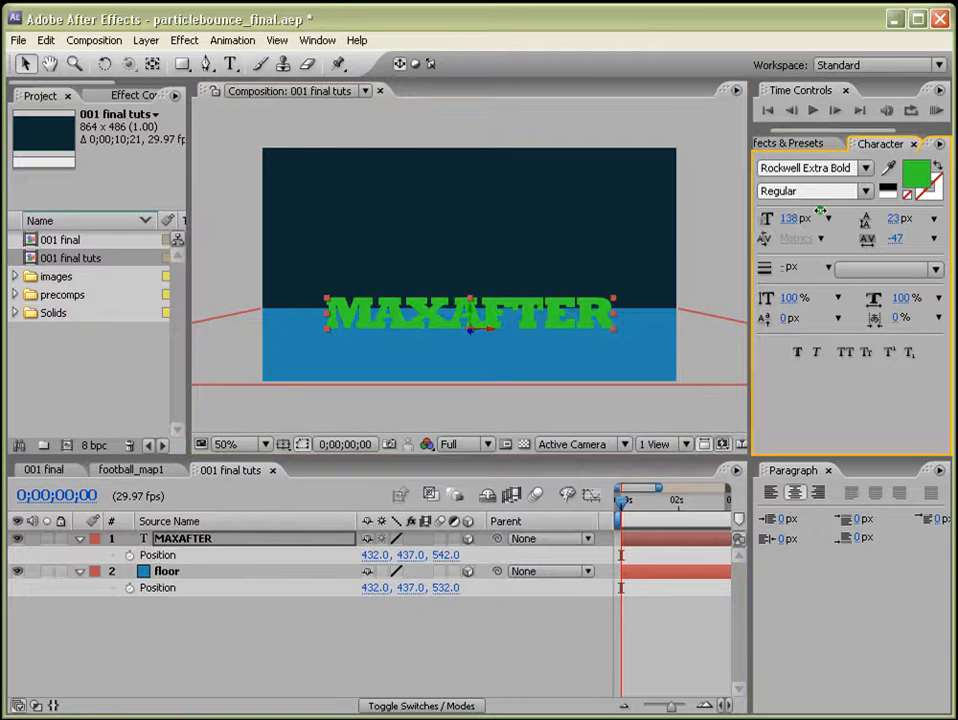
left_click(230, 63)
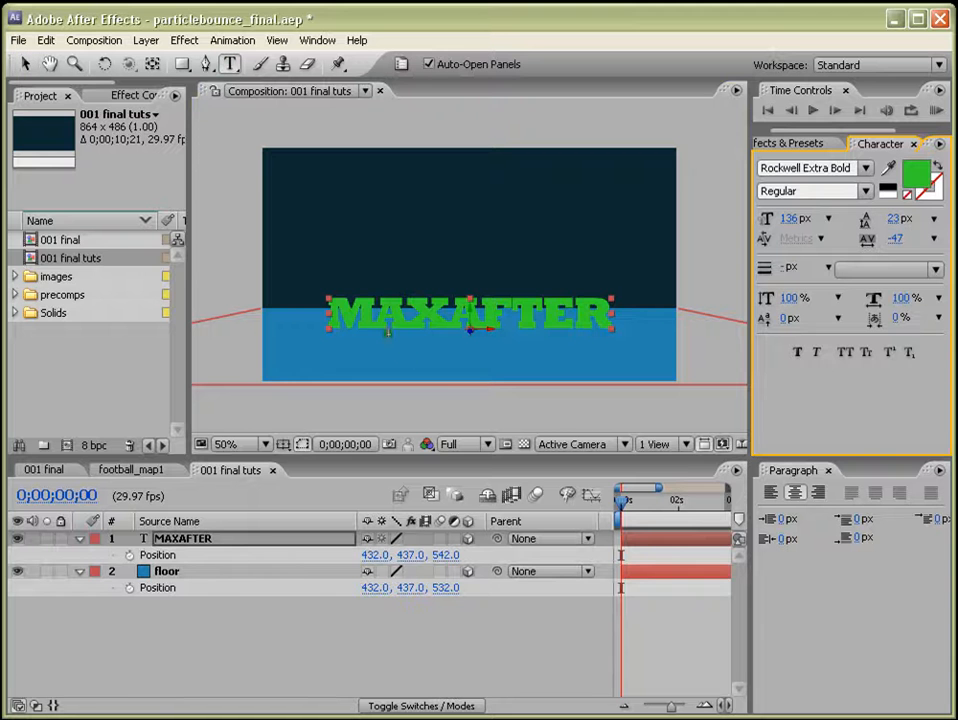
left_click_drag(381, 316, 340, 316)
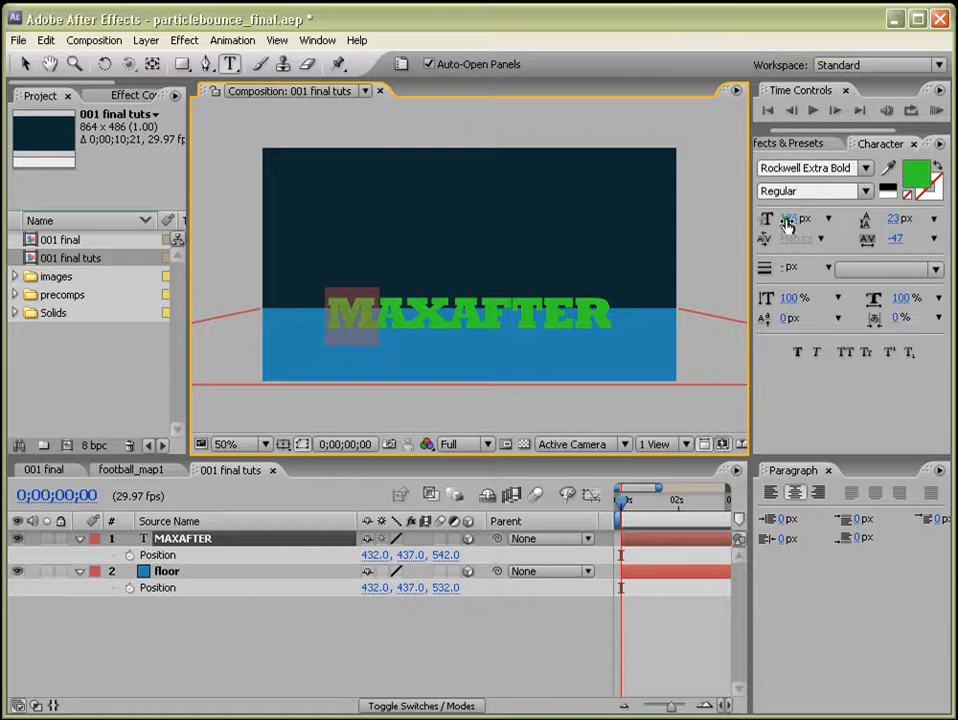
left_click_drag(787, 221, 818, 219)
Select the final letter R and set its font size to 234 px.
left_click_drag(590, 316, 708, 306)
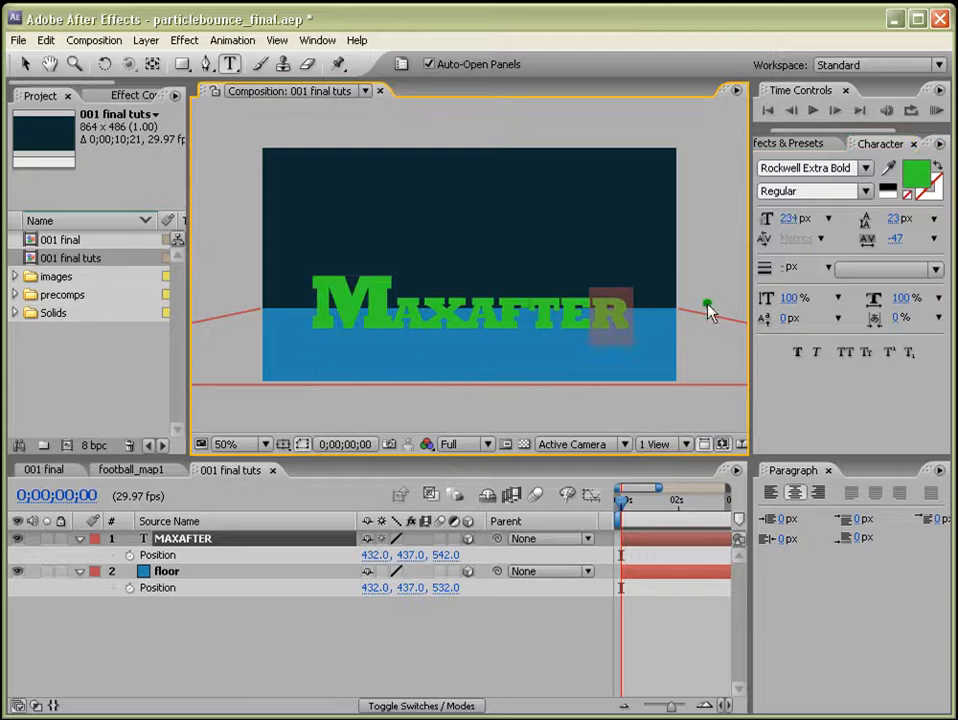
left_click_drag(787, 220, 866, 219)
left_click(790, 220)
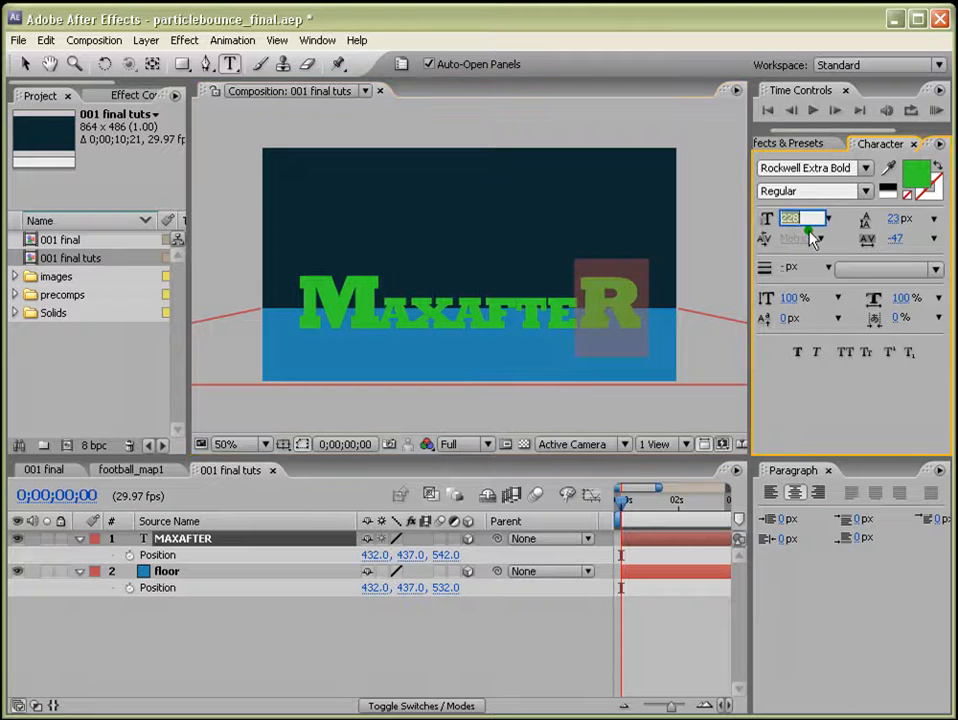
type("234")
key("Return")
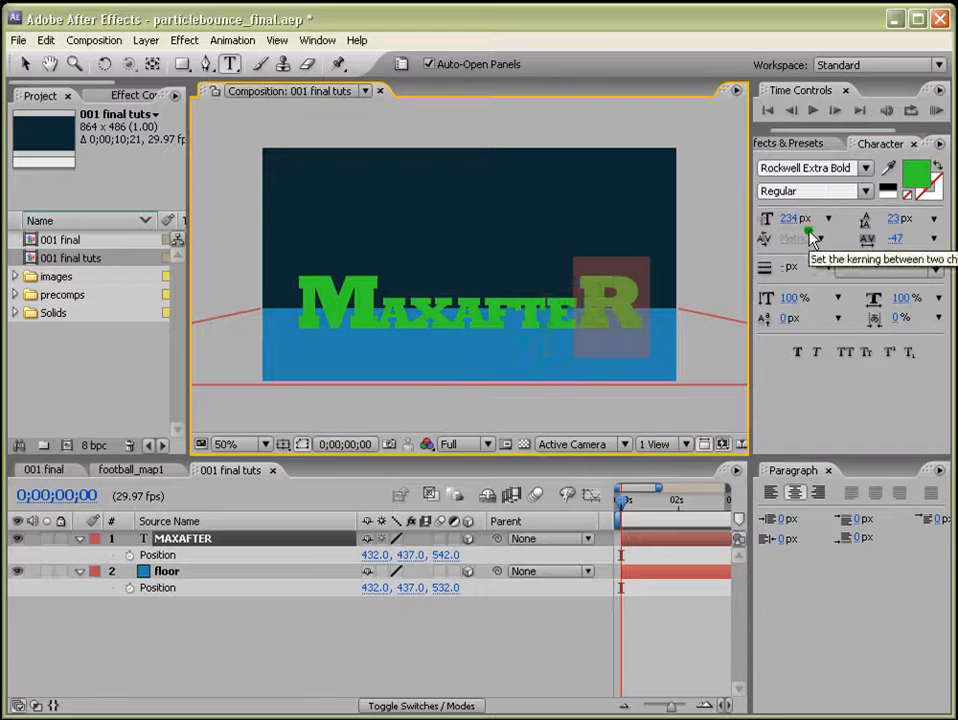
Apply Small Caps to the middle letters AXAFTE and set their font size to 153 px.
left_click_drag(583, 322, 375, 320)
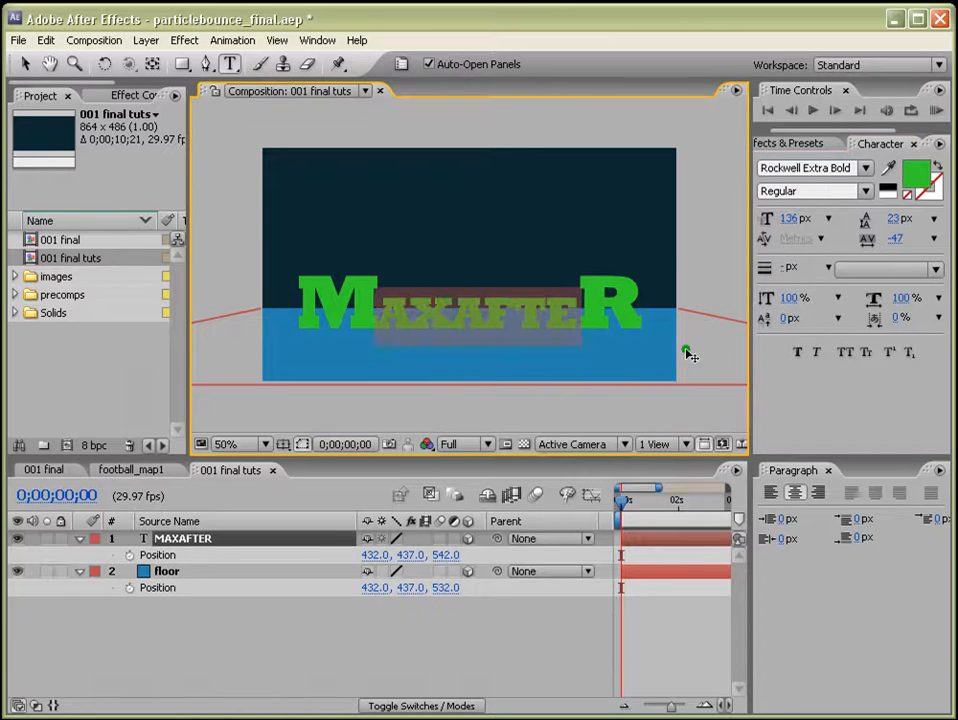
left_click(887, 354)
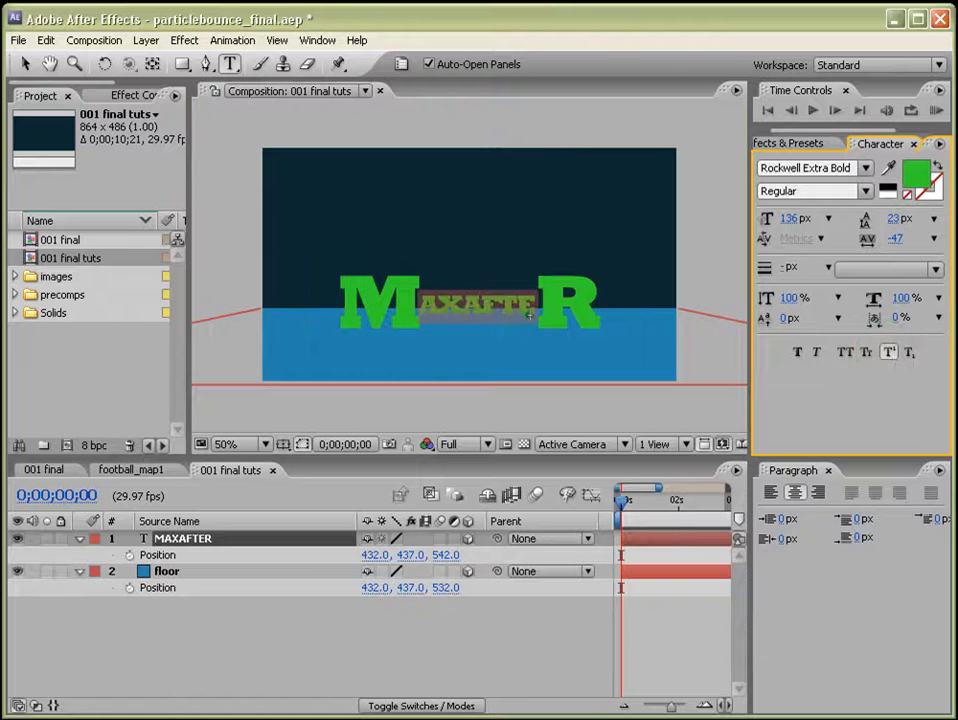
left_click(787, 219)
left_click_drag(795, 221, 802, 224)
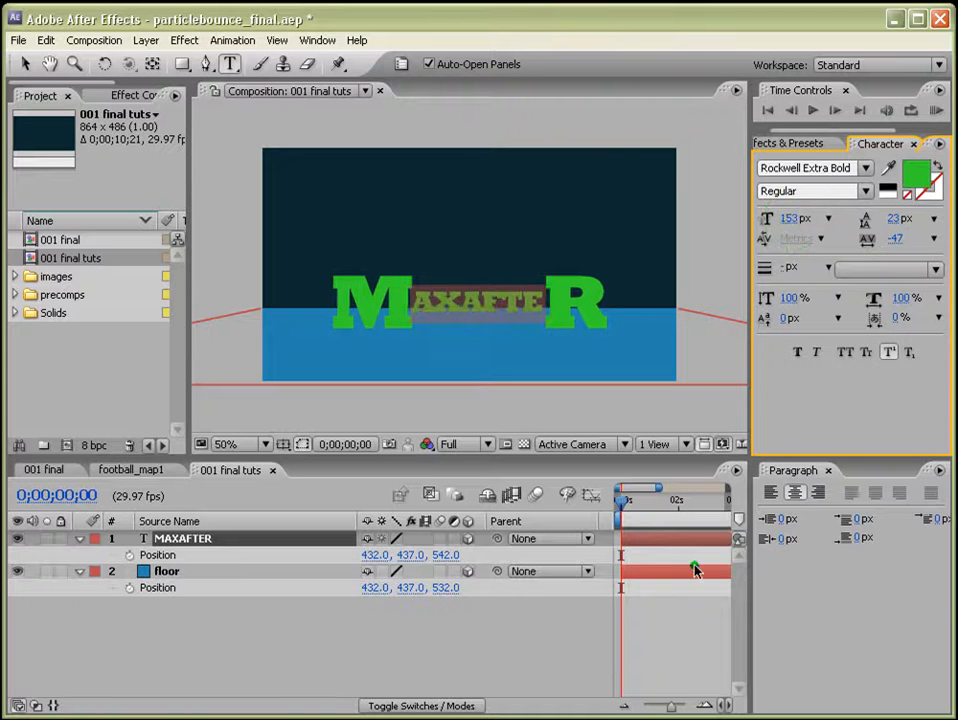
Leave text editing, collapse the MAXAFTER and floor layer properties, and select MAXAFTER.
left_click(686, 622)
left_click(88, 553)
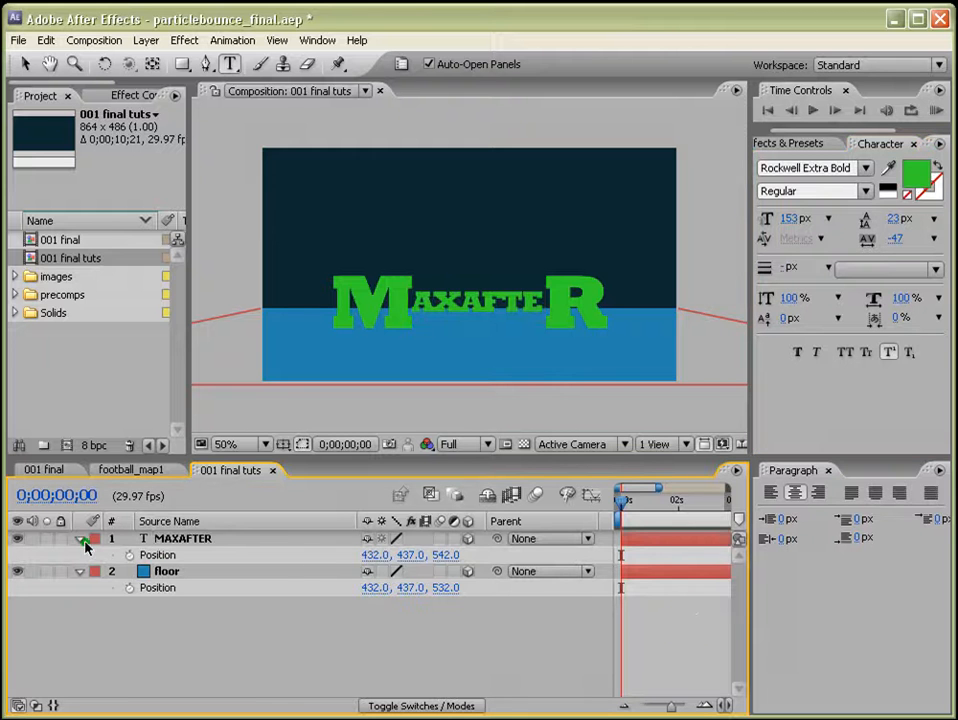
left_click(80, 538)
left_click(80, 555)
left_click(175, 538)
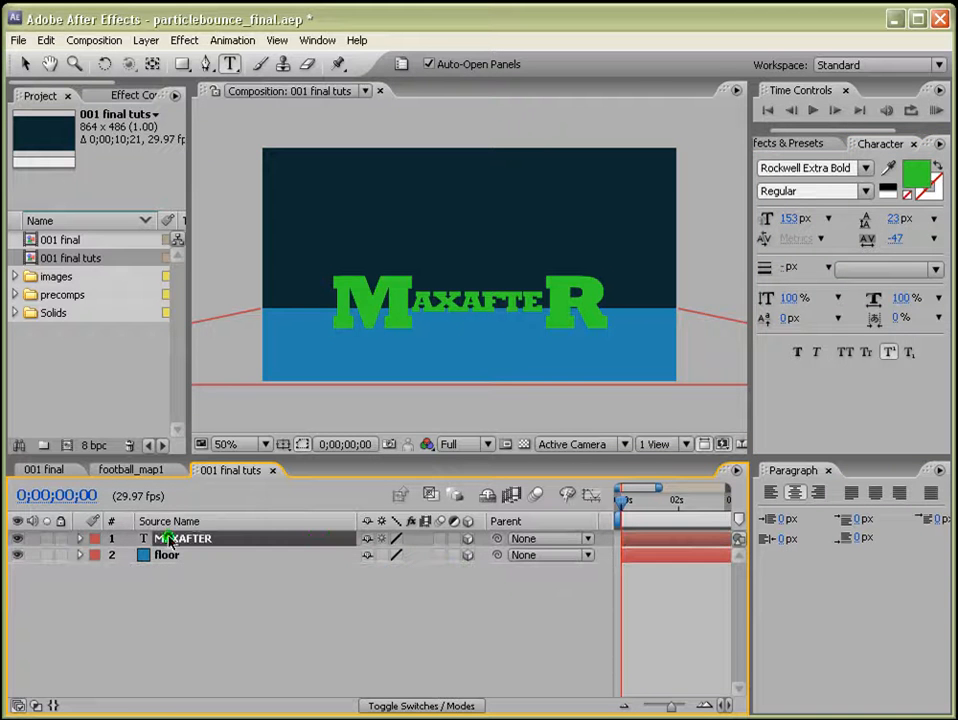
Add a new camera layer with the 24mm preset.
left_click(146, 40)
mouse_move(152, 62)
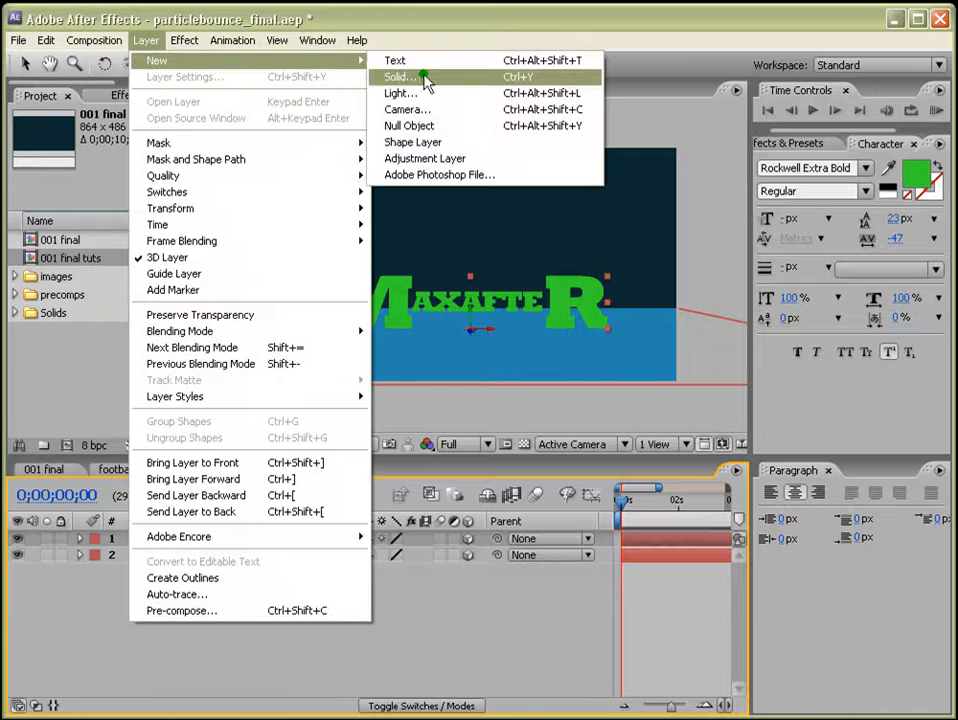
left_click(423, 107)
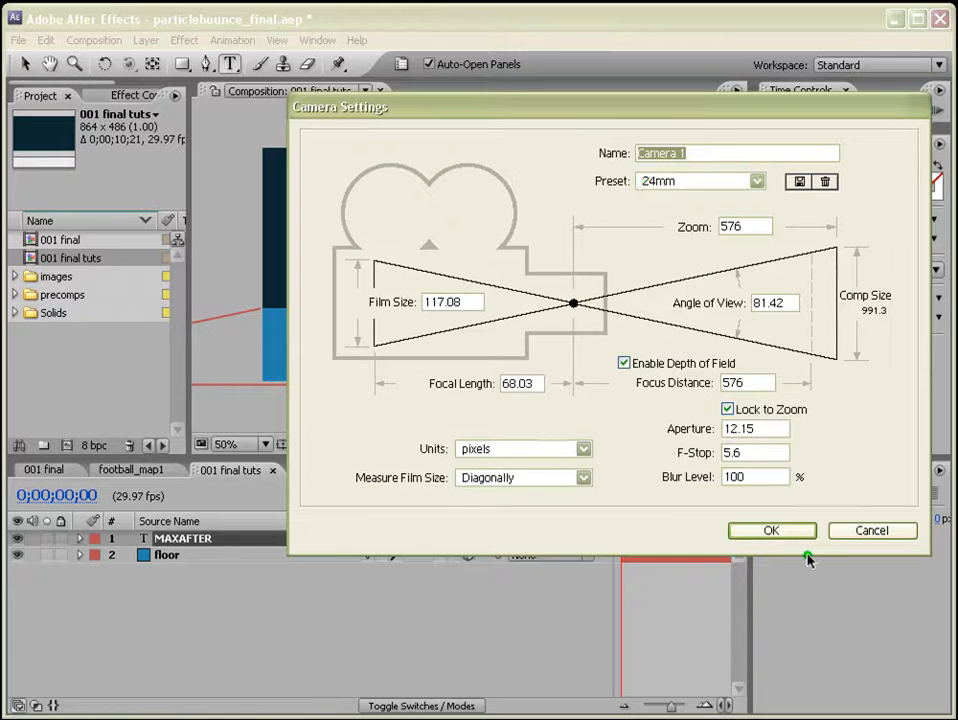
left_click(772, 531)
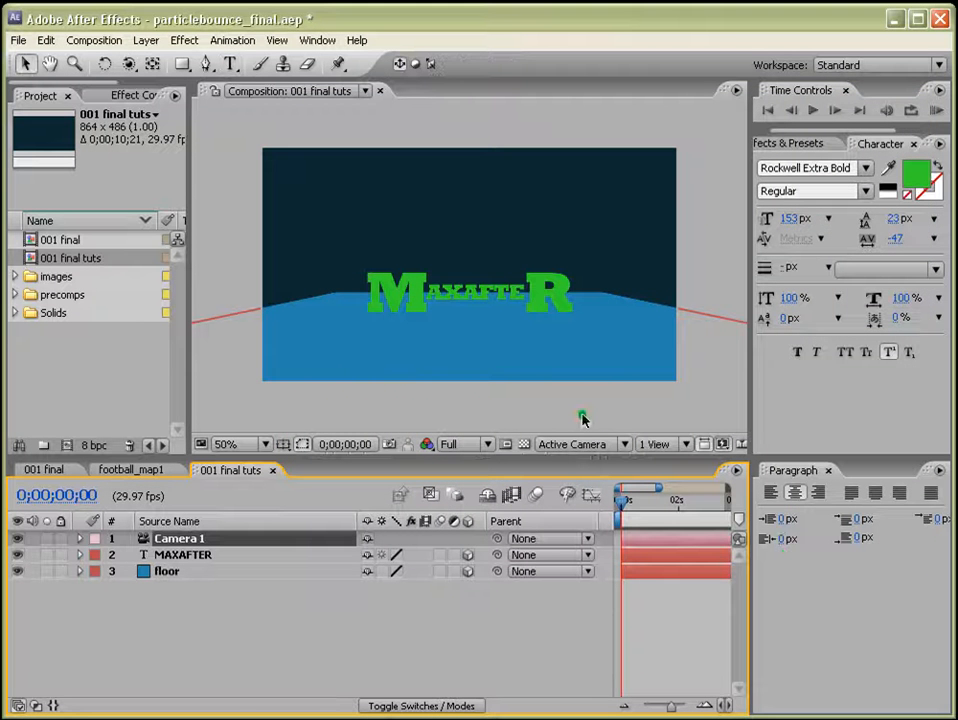
Switch to Custom View 1 and nudge the MAXAFTER layer slightly in 3D space.
left_click(624, 445)
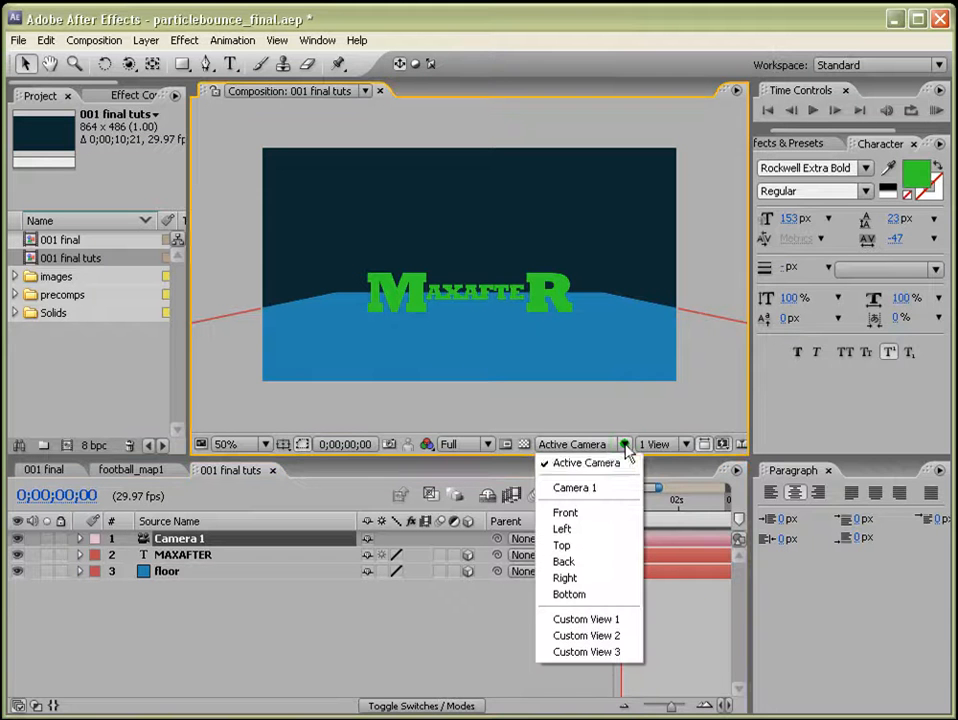
left_click(588, 622)
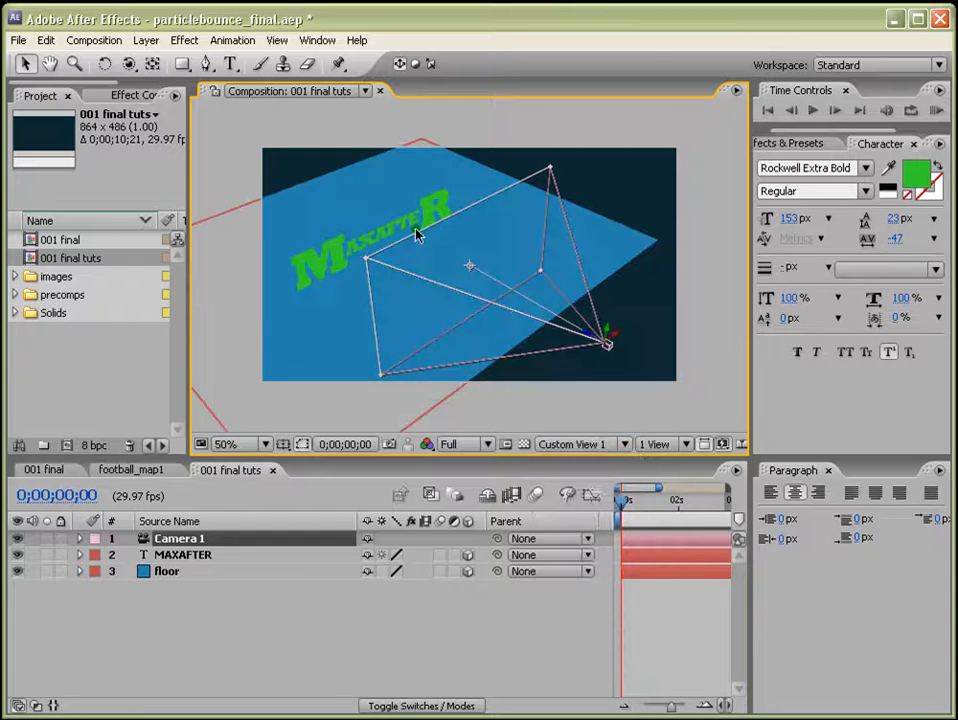
left_click(333, 252)
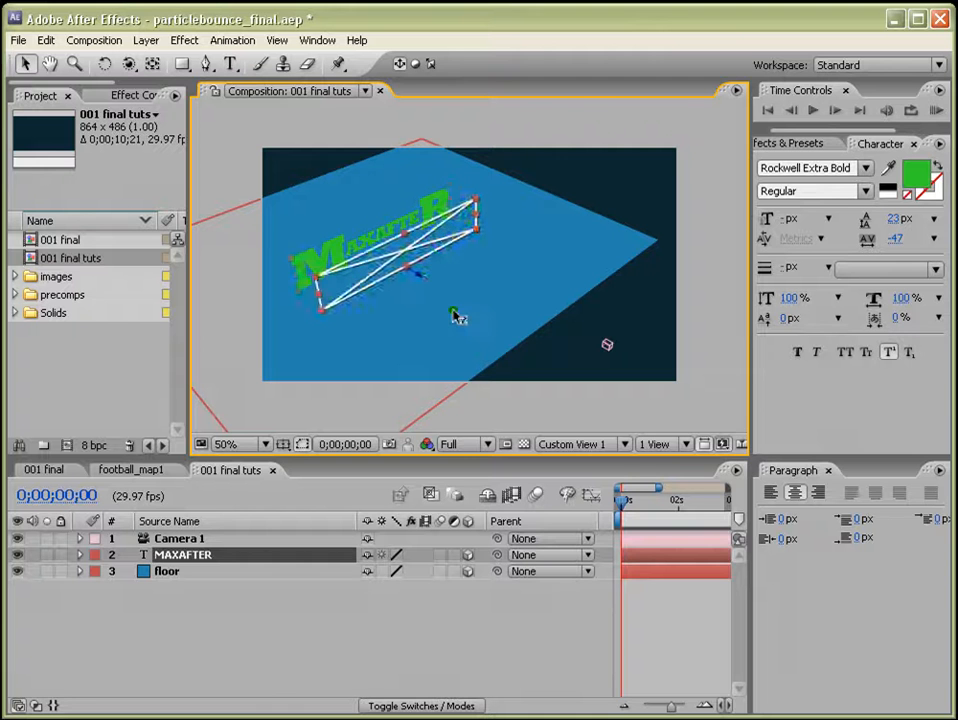
left_click_drag(453, 312, 461, 318)
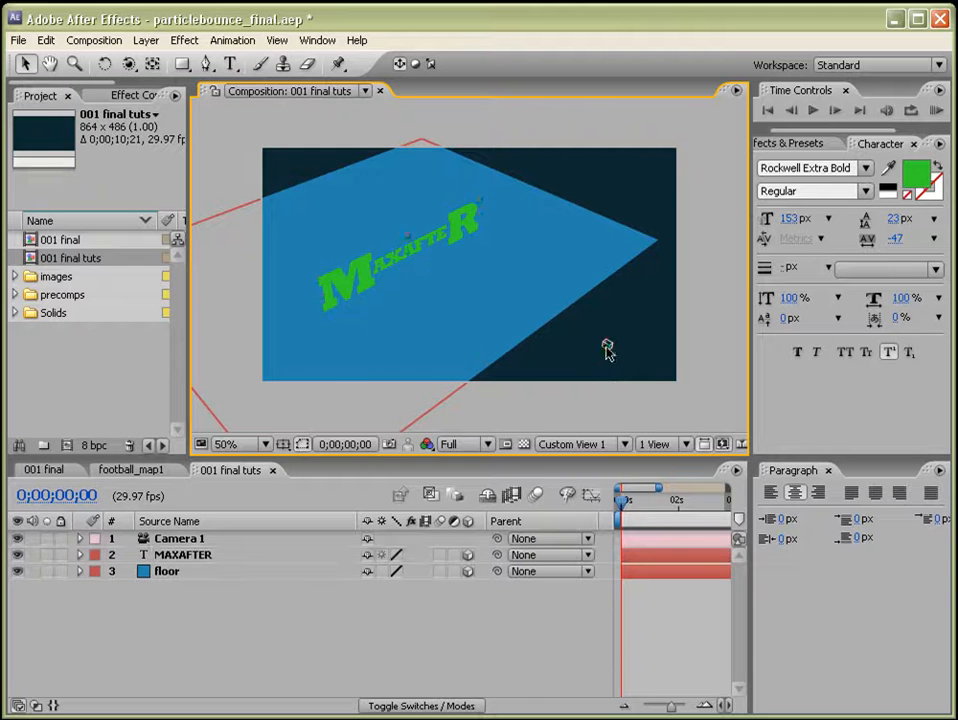
Return the composition view to the Active Camera.
left_click(607, 345)
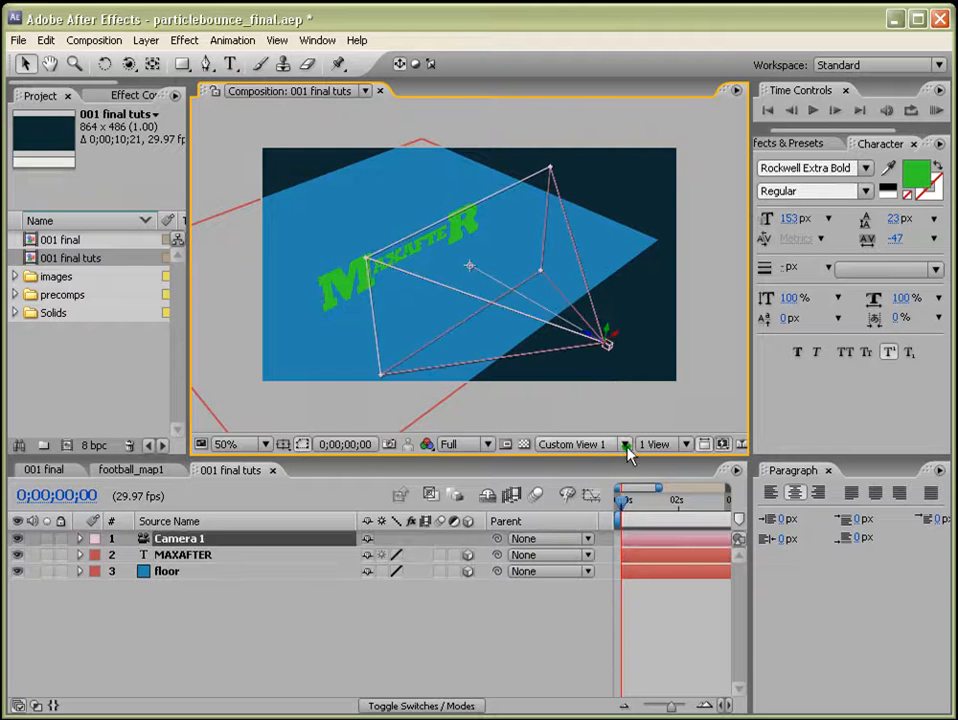
left_click(622, 445)
left_click(588, 522)
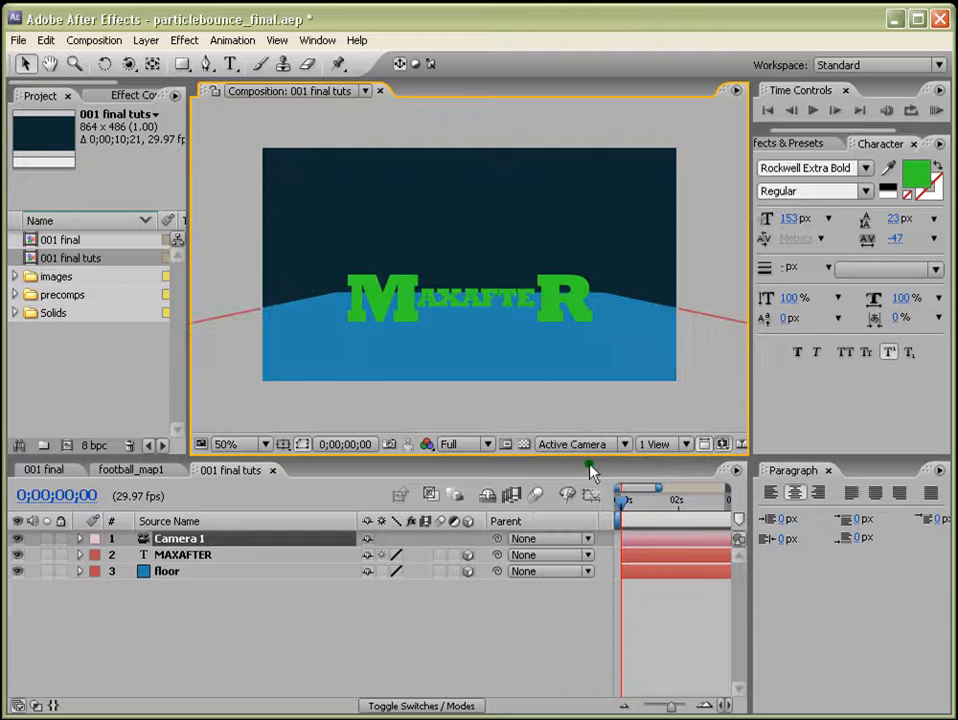
Select the floor layer and search the Effects & Presets panel for rep.
left_click(308, 311)
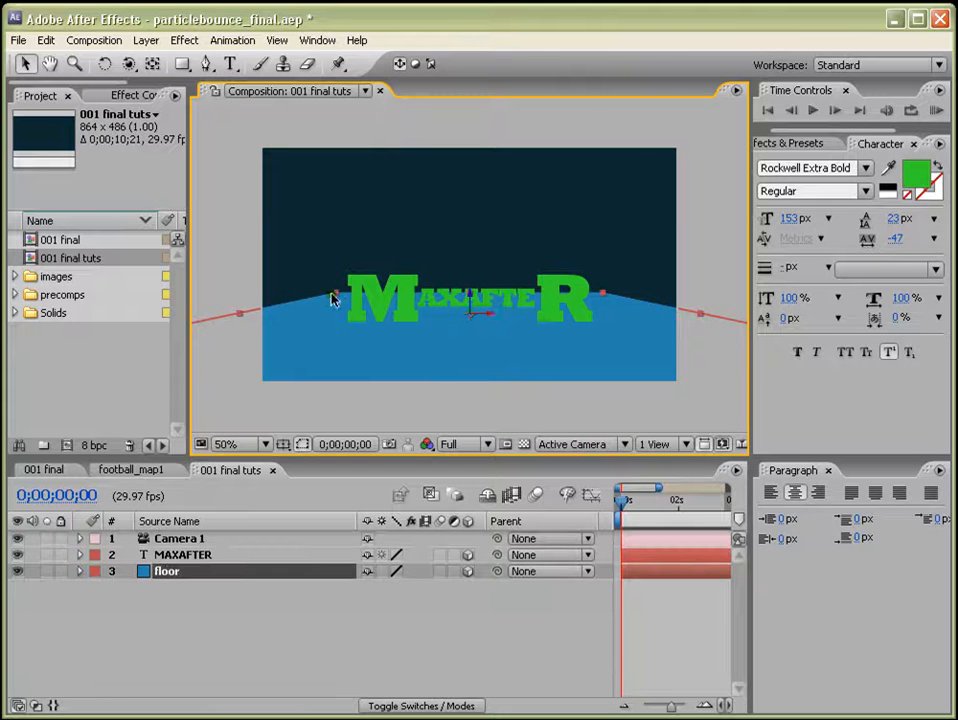
key("comma")
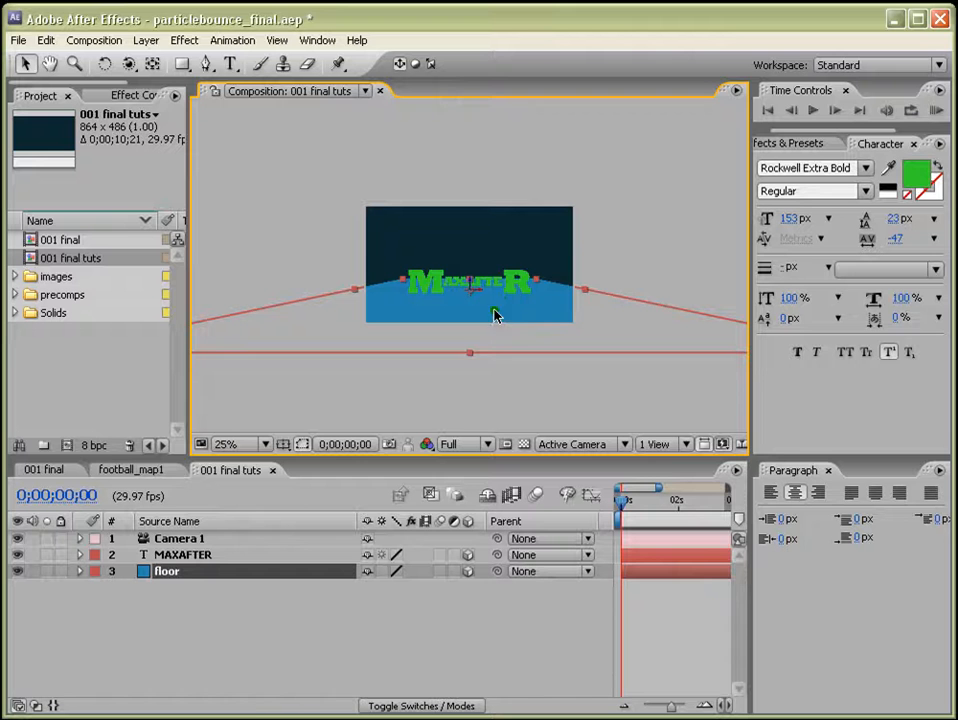
scroll(557, 319, "up", 1)
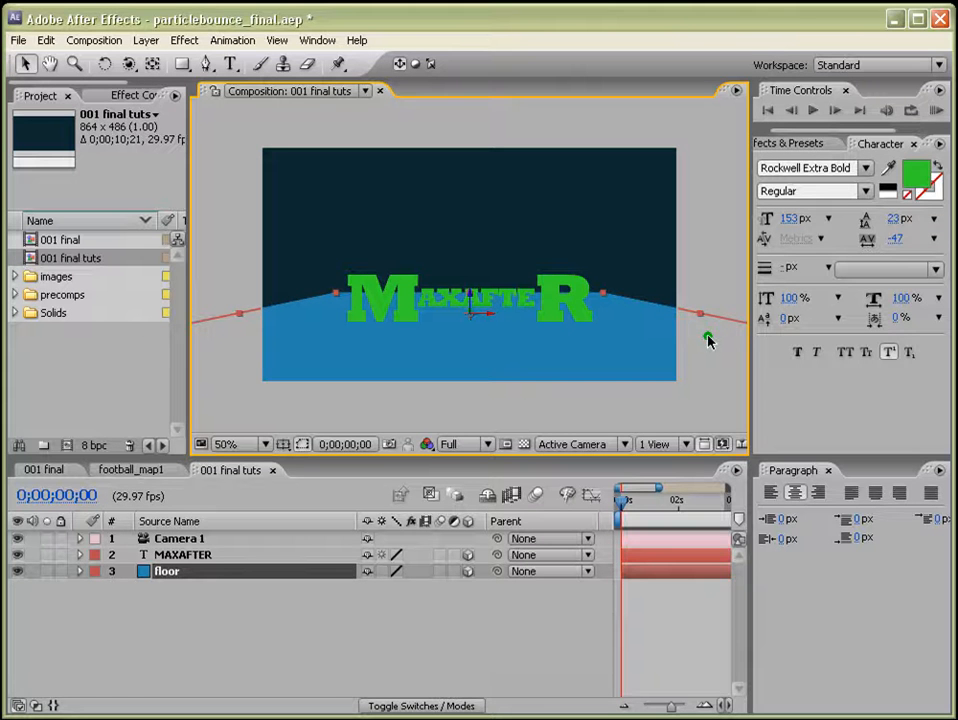
left_click(790, 145)
left_click(812, 162)
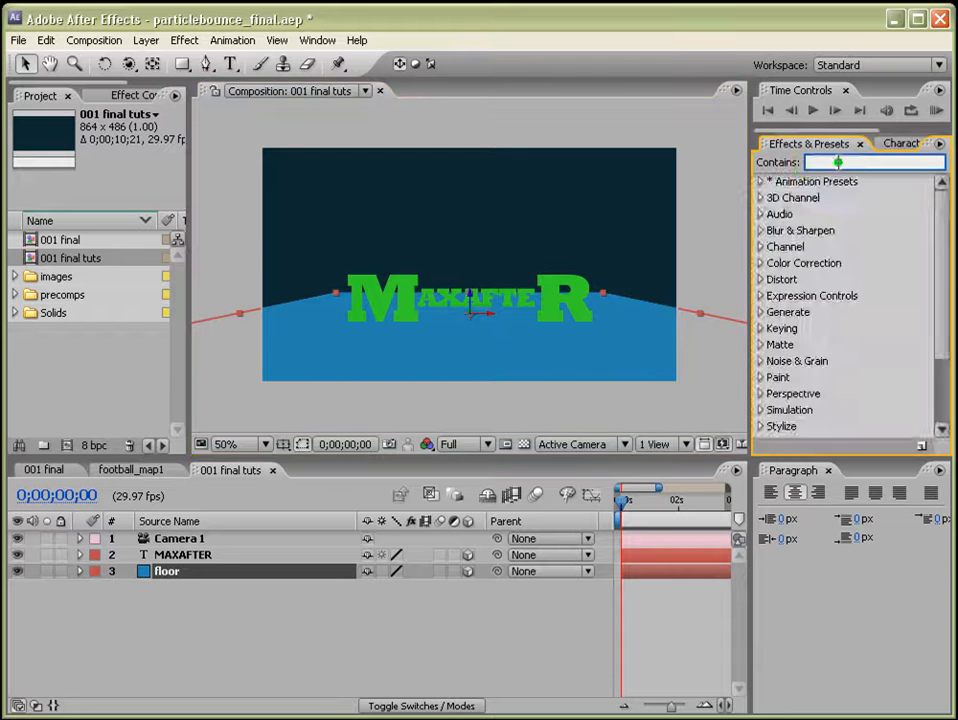
type("rep")
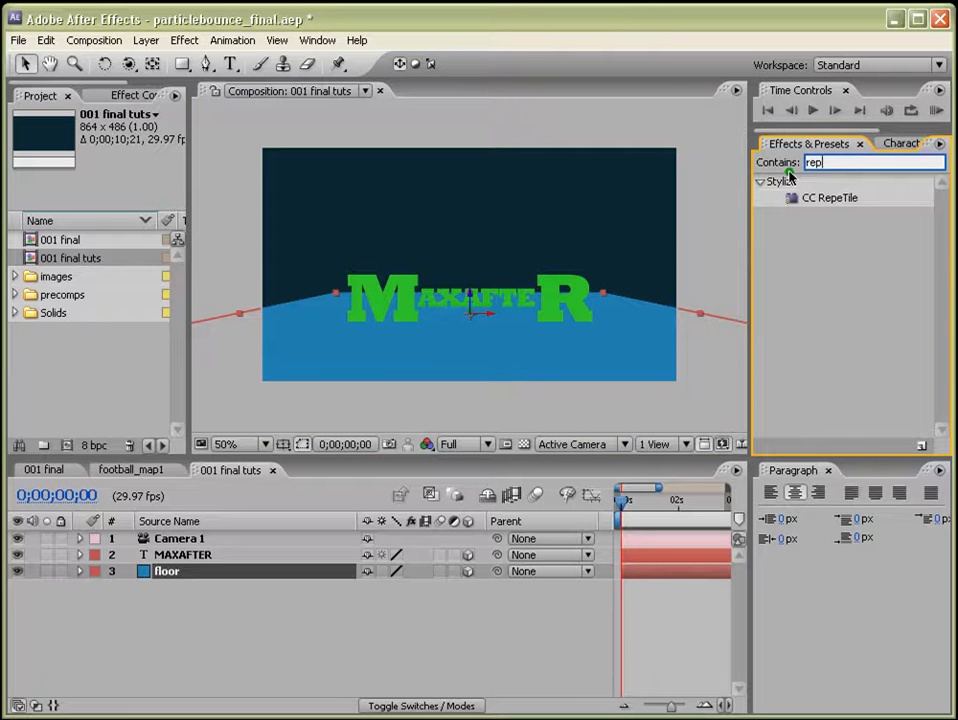
Adjust the floor's placement and raise the MAXAFTER layer slightly in the camera view.
left_click(26, 58)
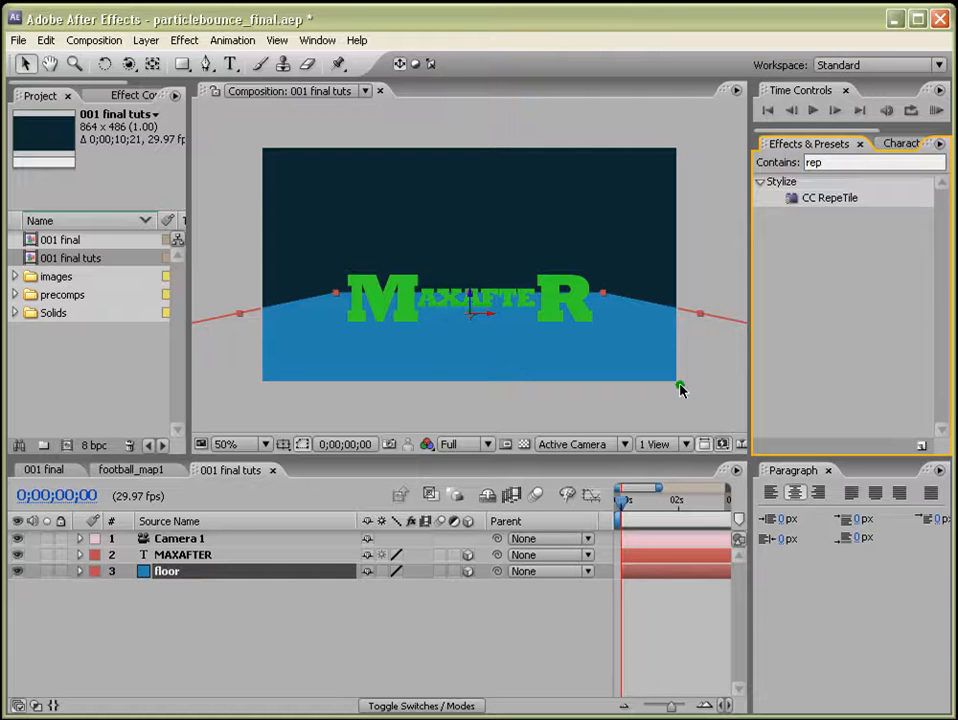
left_click(663, 647)
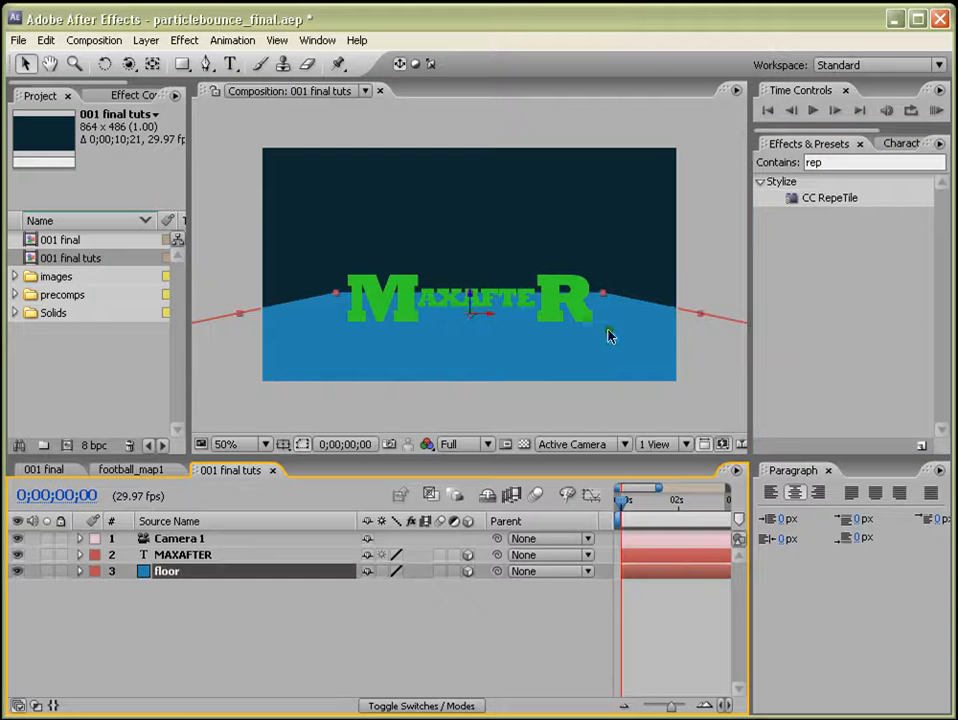
left_click_drag(697, 317, 849, 391)
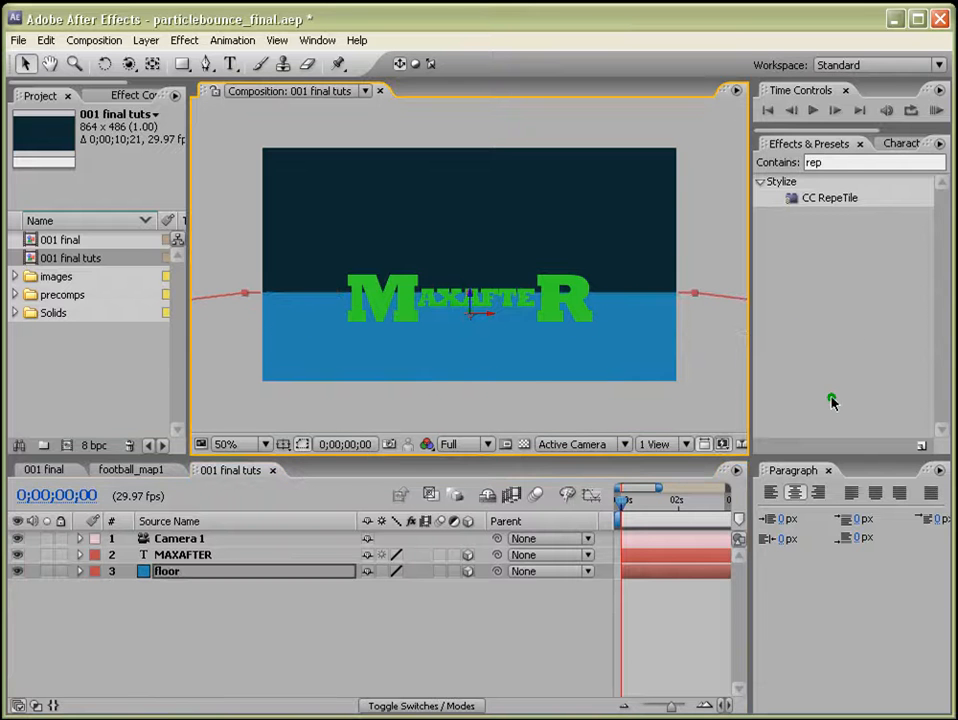
left_click_drag(470, 314, 469, 239)
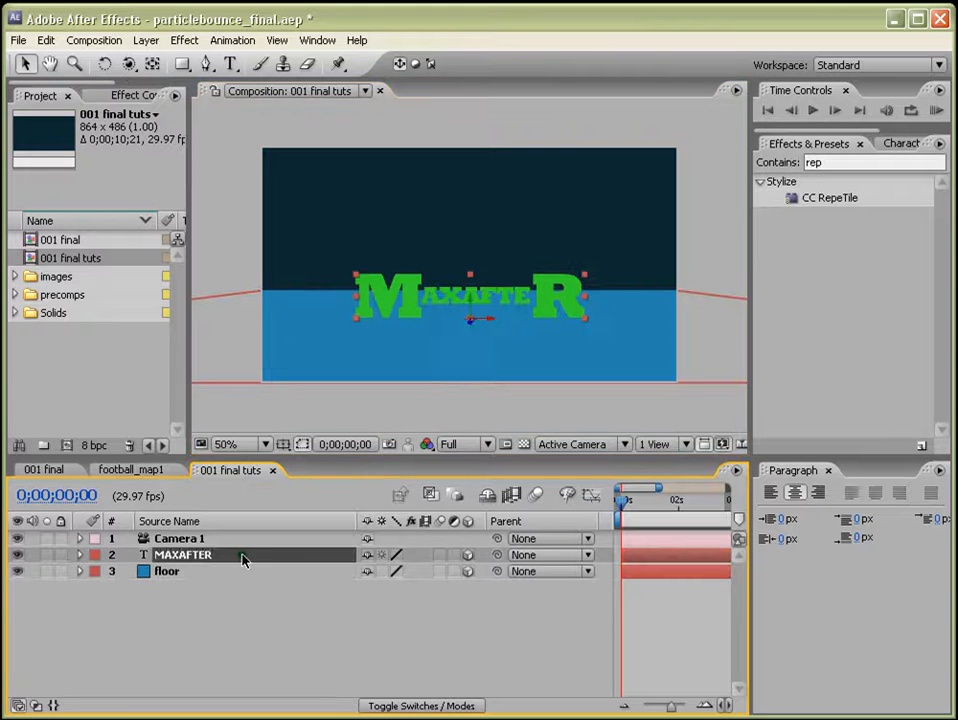
Add a new point light at 120% intensity with shadow darkness 100% and diffusion 70 pixels.
left_click(146, 40)
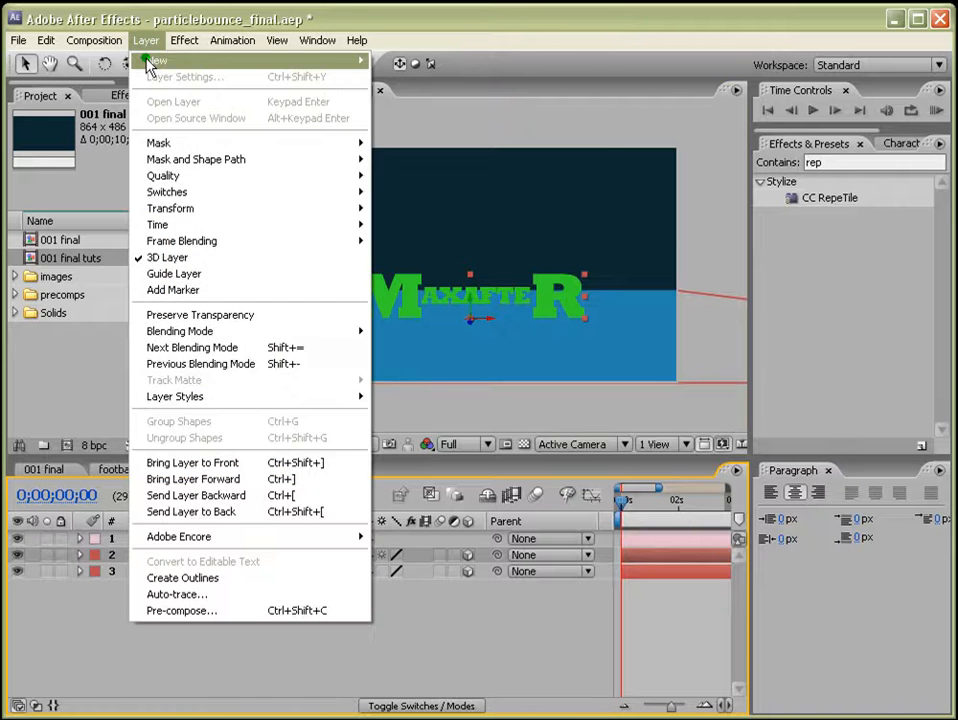
mouse_move(360, 62)
left_click(421, 92)
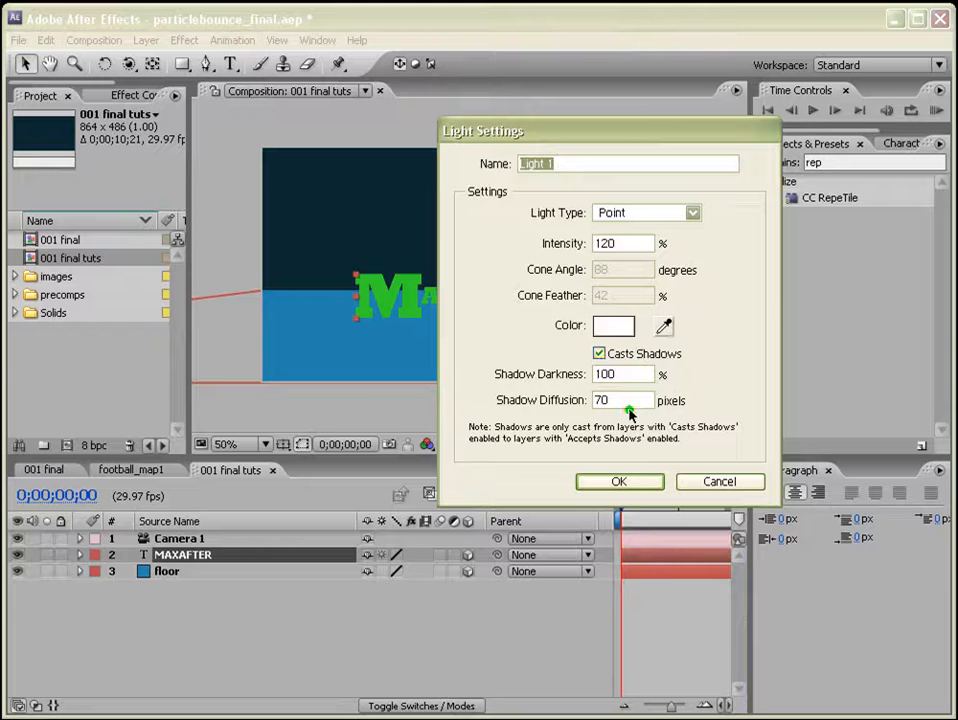
left_click(599, 354)
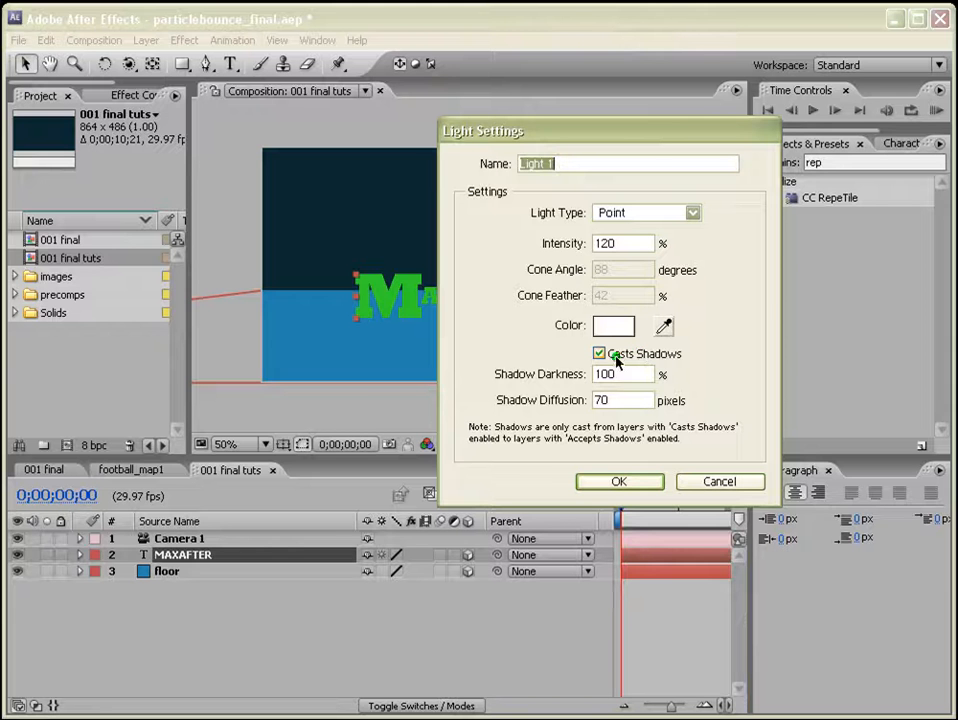
left_click(617, 483)
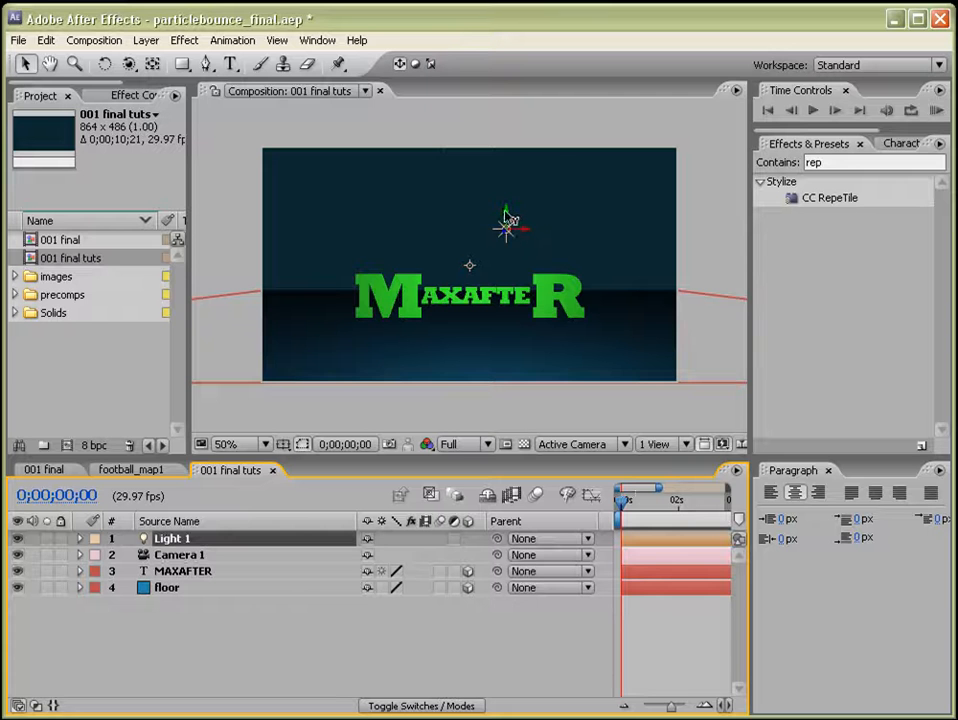
Move the point light lower, closer to the MAXAFTER text, in the composition view.
left_click(521, 307)
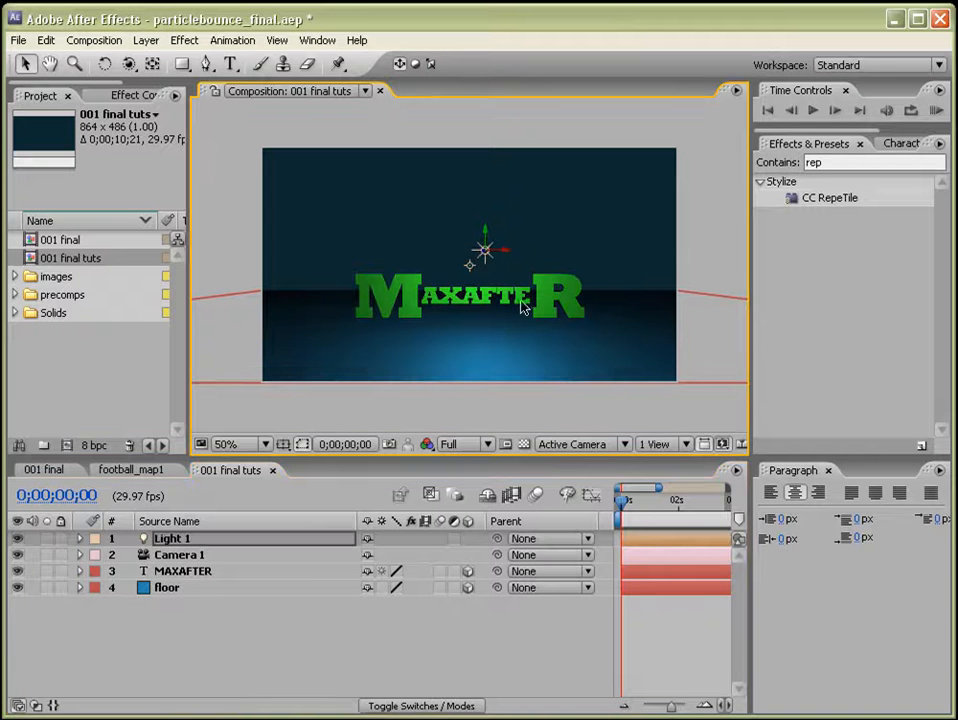
left_click_drag(489, 258, 518, 333)
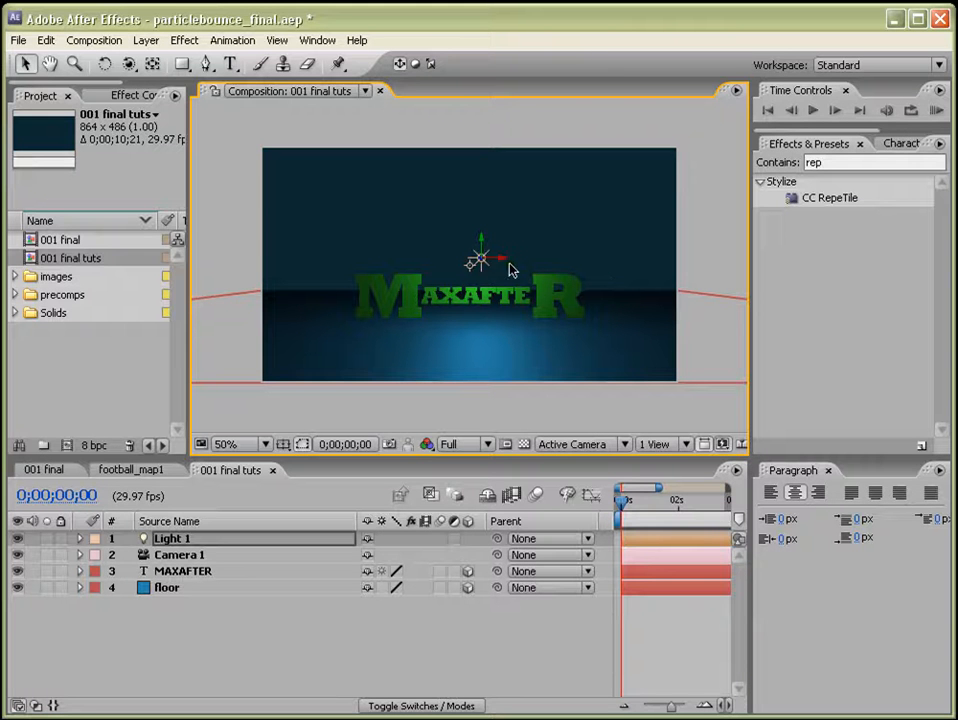
Turn on Casts Shadows in the MAXAFTER layer's Material Options.
left_click(188, 572)
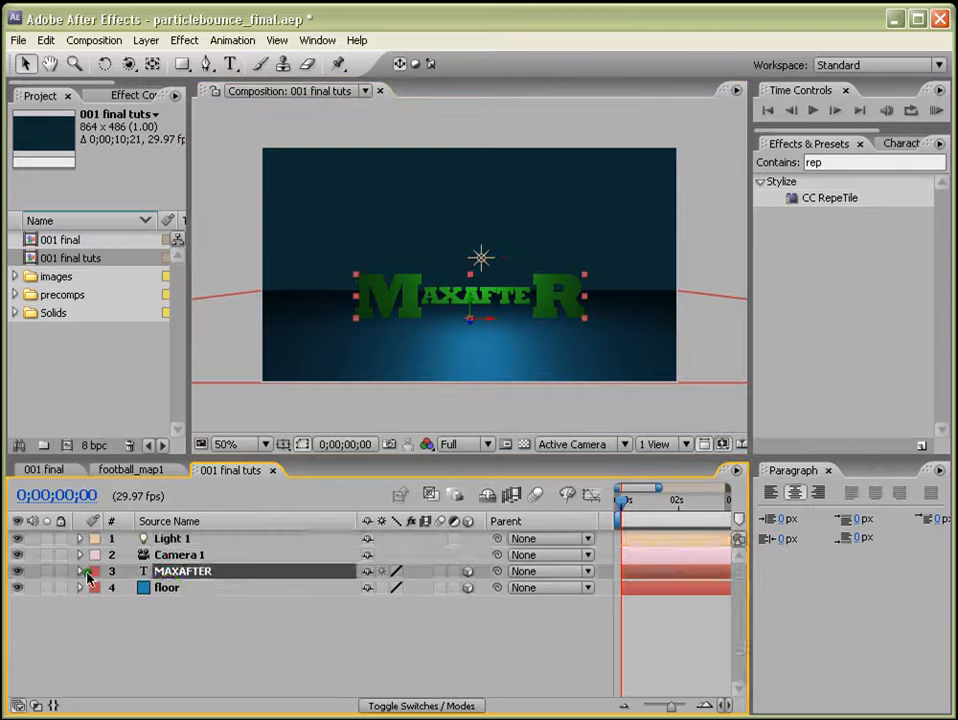
left_click(80, 571)
scroll(300, 595, "down", 2)
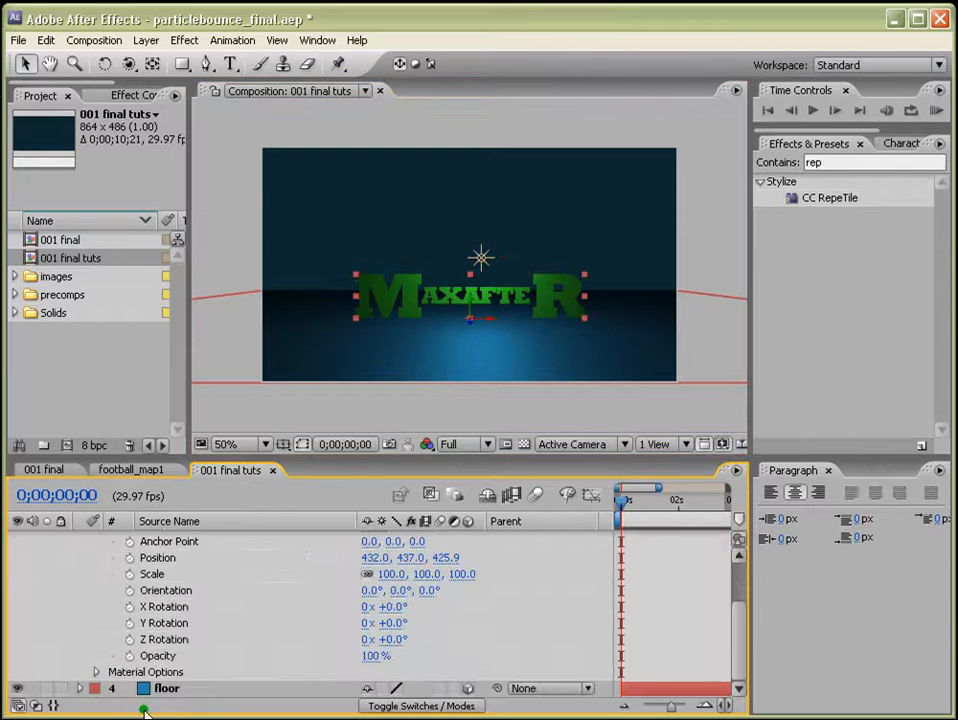
left_click(104, 672)
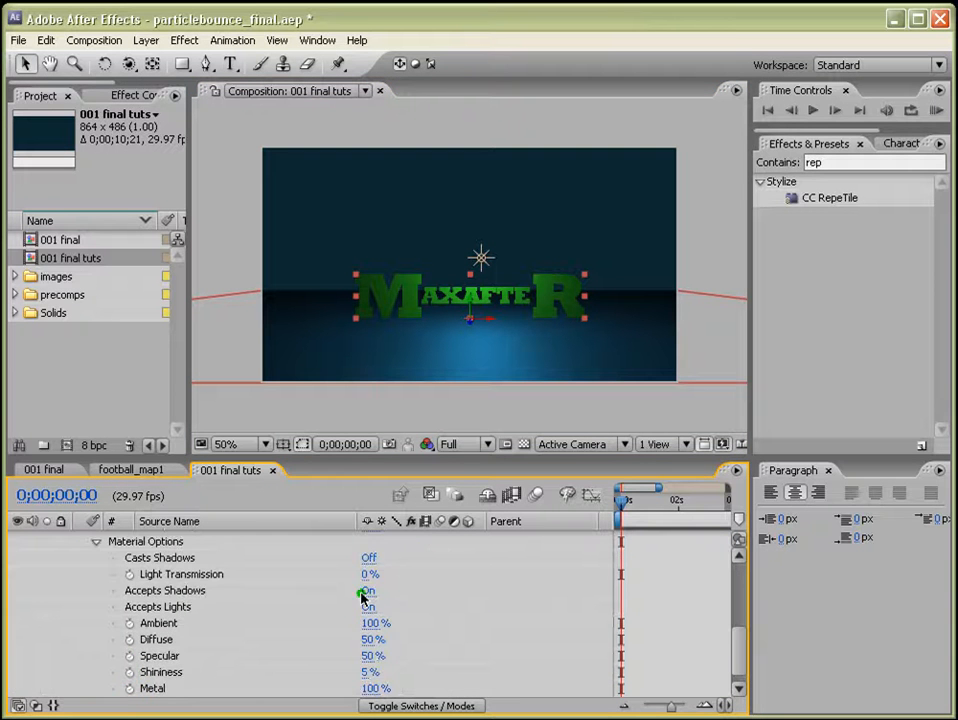
left_click(366, 558)
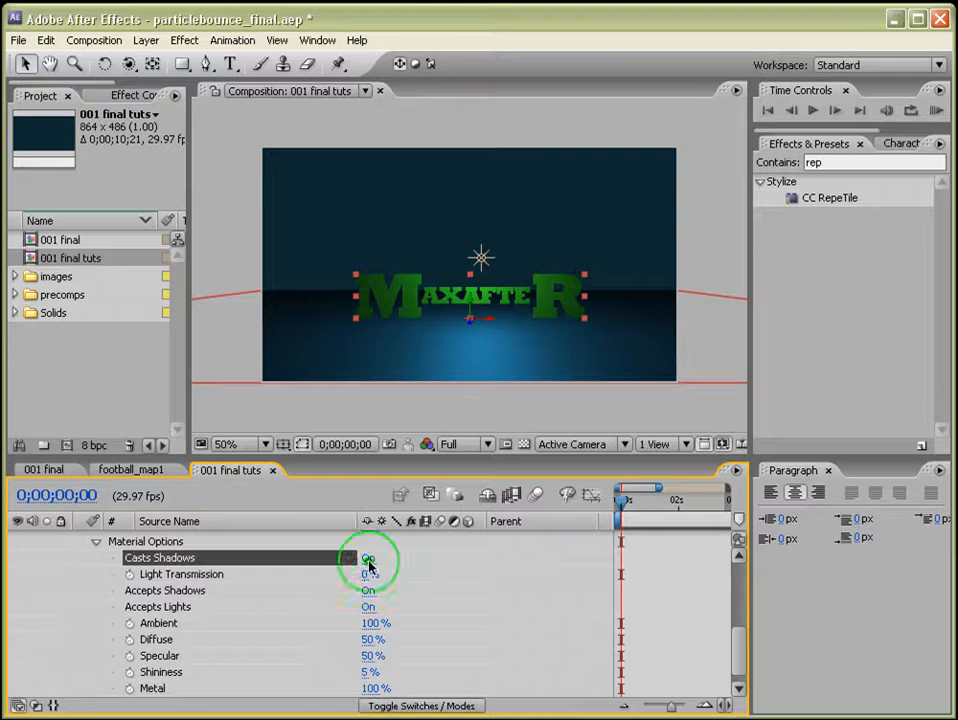
scroll(150, 600, "up", 10)
left_click(80, 571)
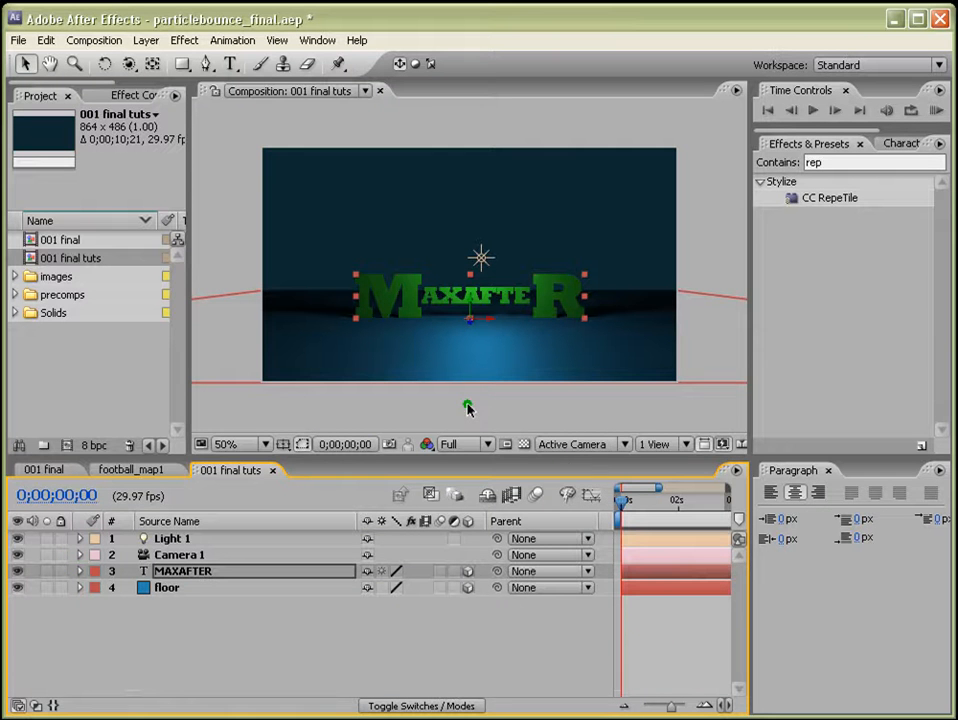
Reposition the point light higher and behind the MAXAFTER text from a custom view, then return to the Active Camera.
left_click(618, 445)
left_click(598, 620)
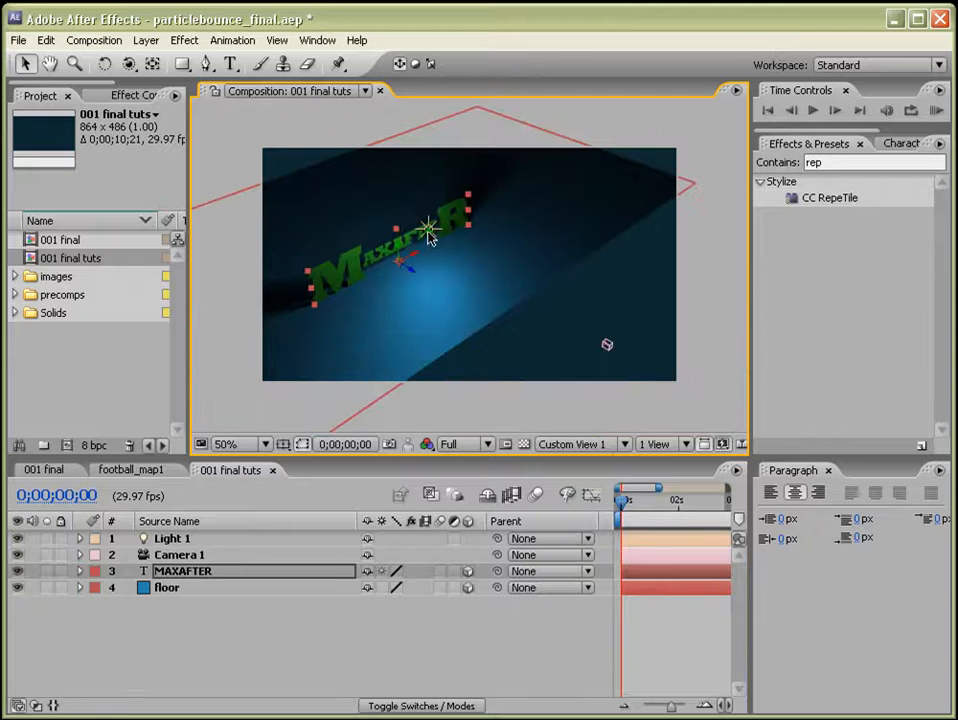
left_click(428, 232)
left_click_drag(435, 234, 380, 205)
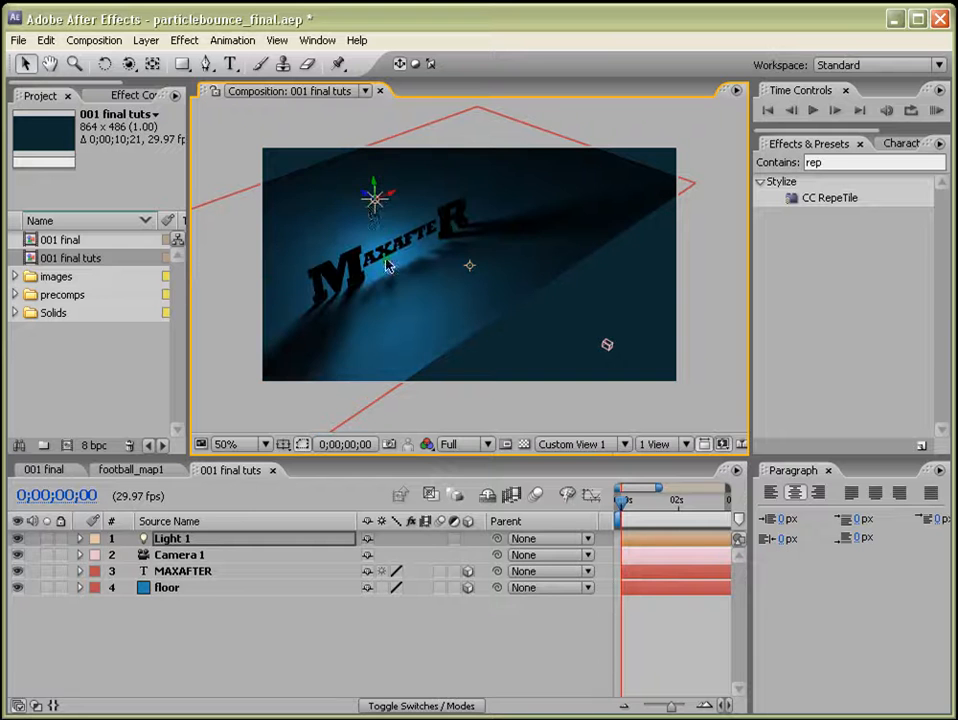
mouse_move(375, 203)
left_mouse_down()
mouse_move(340, 172)
mouse_move(370, 200)
mouse_move(368, 167)
mouse_move(370, 220)
left_mouse_up()
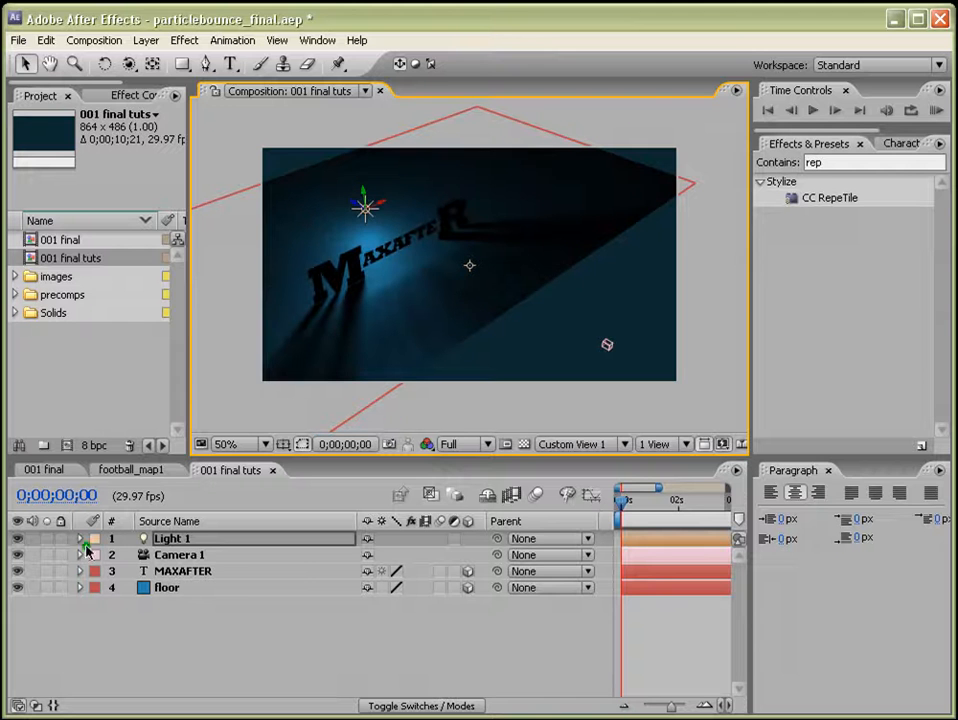
left_click(625, 443)
left_click(588, 459)
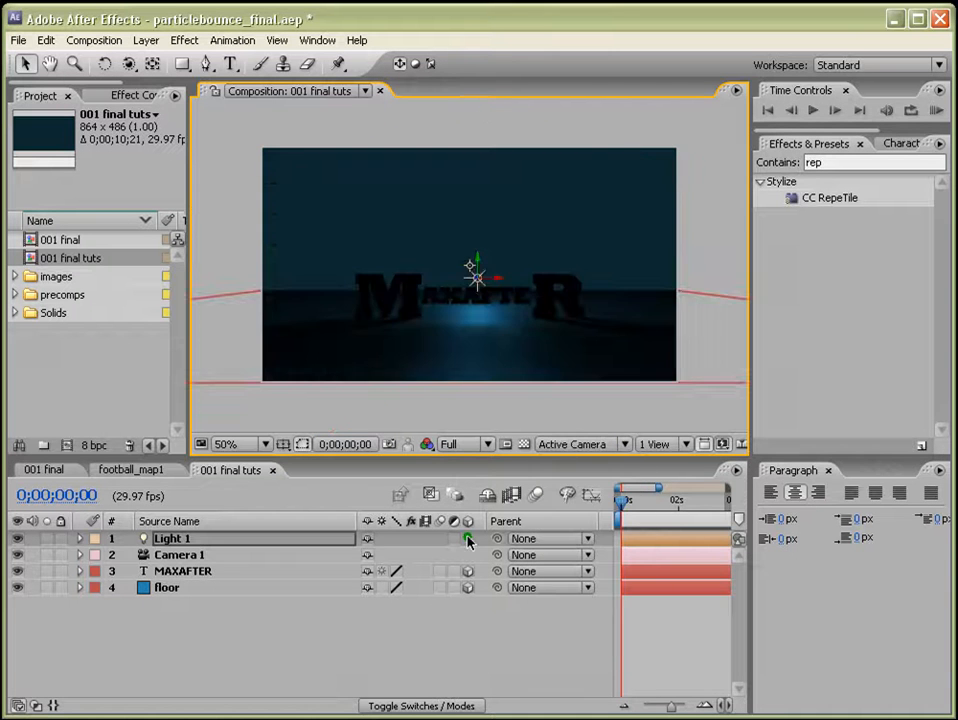
Set Light 1's intensity to 220%.
left_click(80, 538)
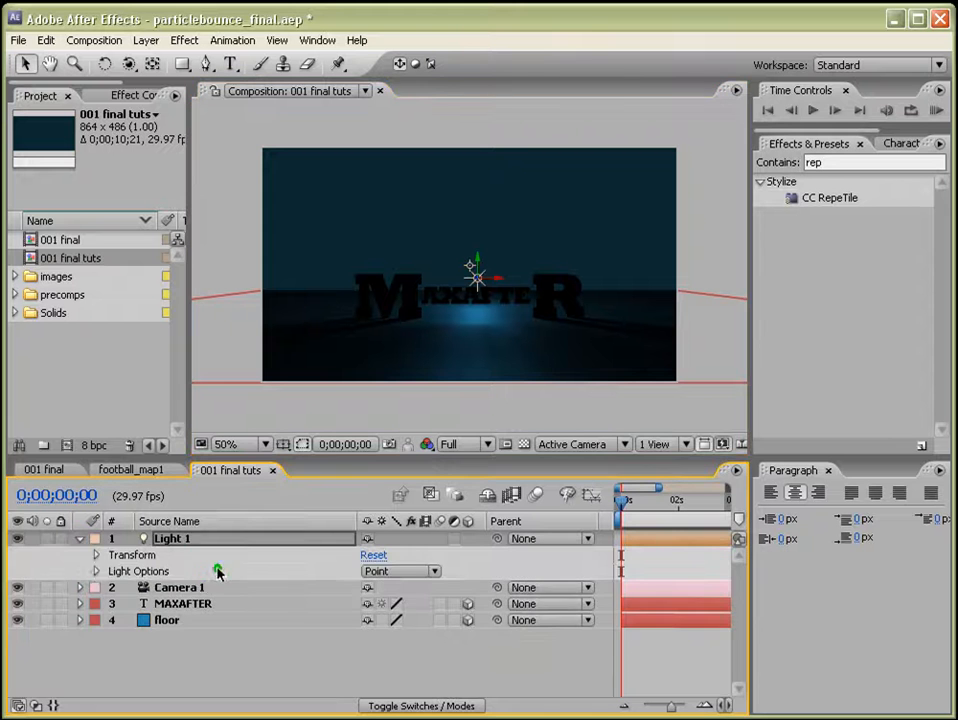
left_click(96, 572)
left_click(376, 588)
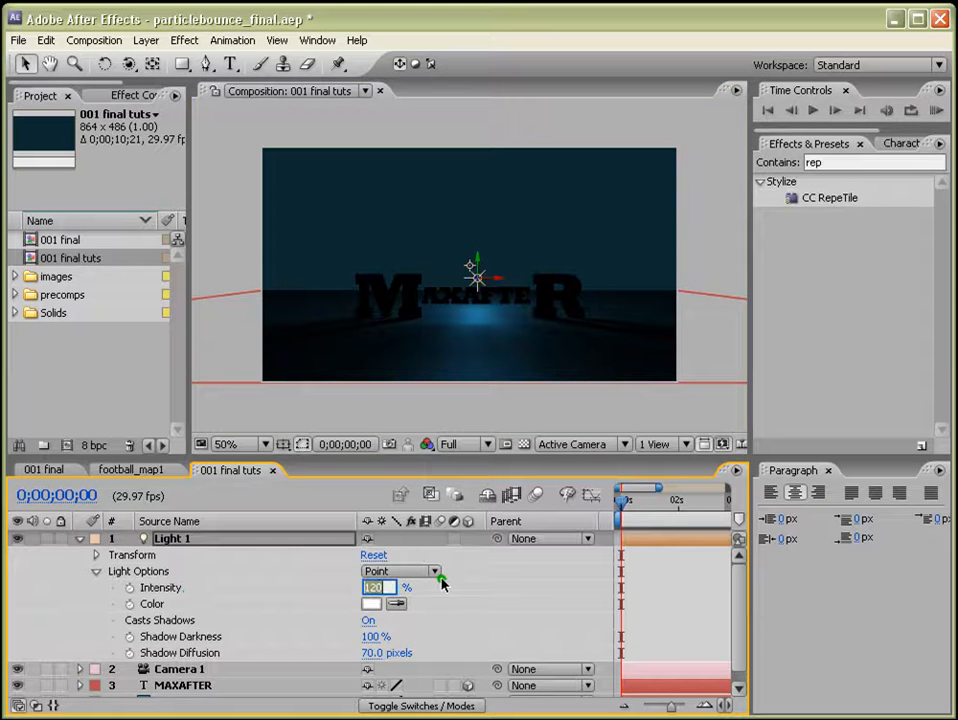
type("22")
key("Return")
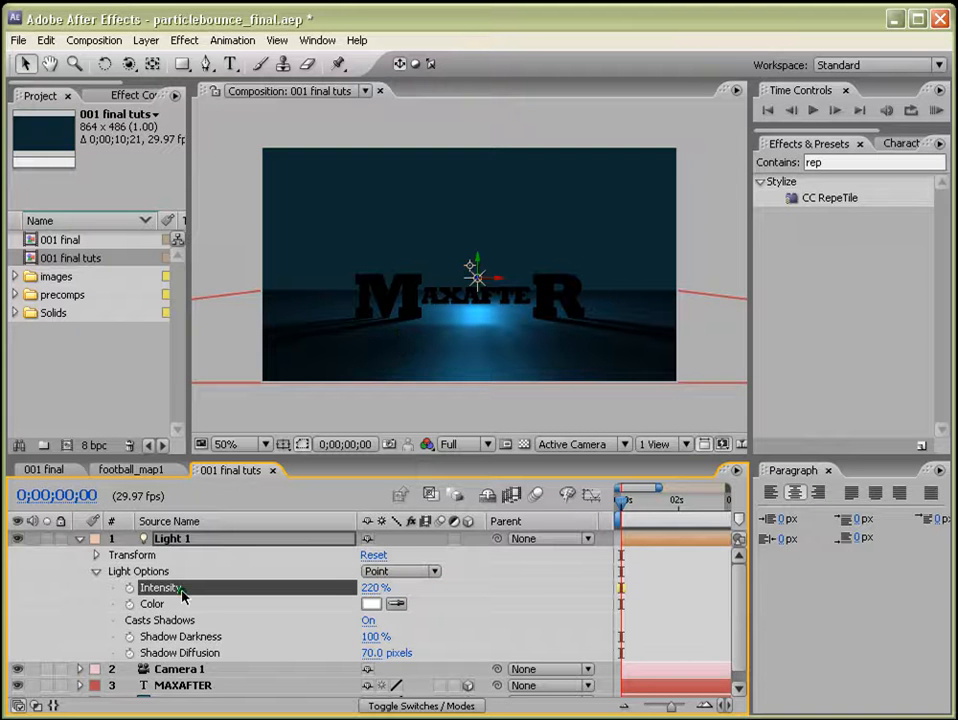
Apply the Ramp effect to the floor layer.
key("u")
left_click(170, 588)
left_click(906, 199)
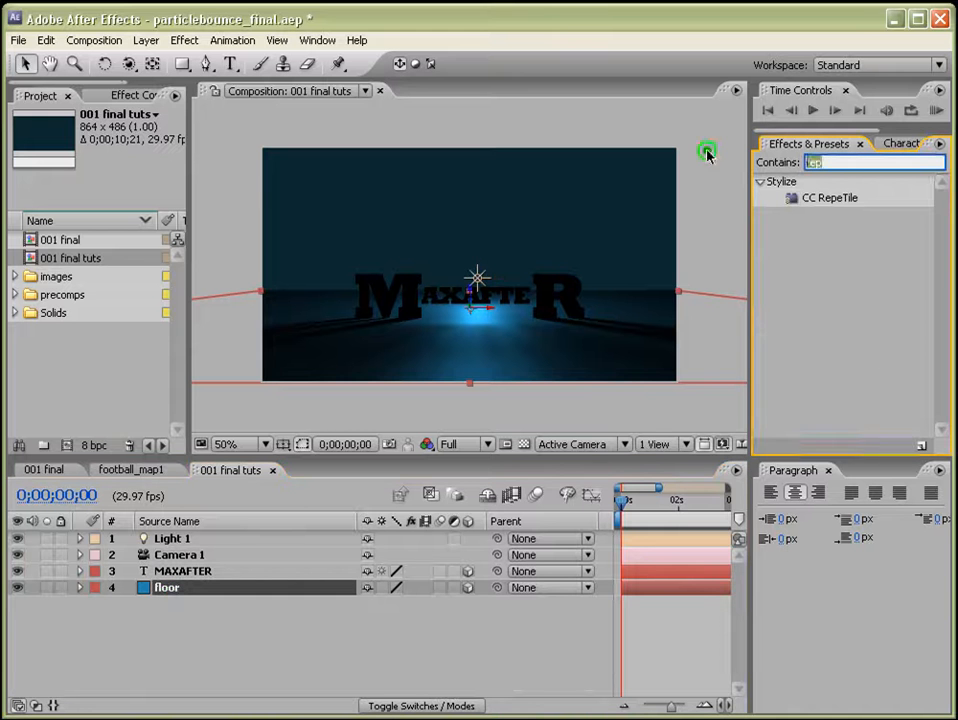
type("ramp")
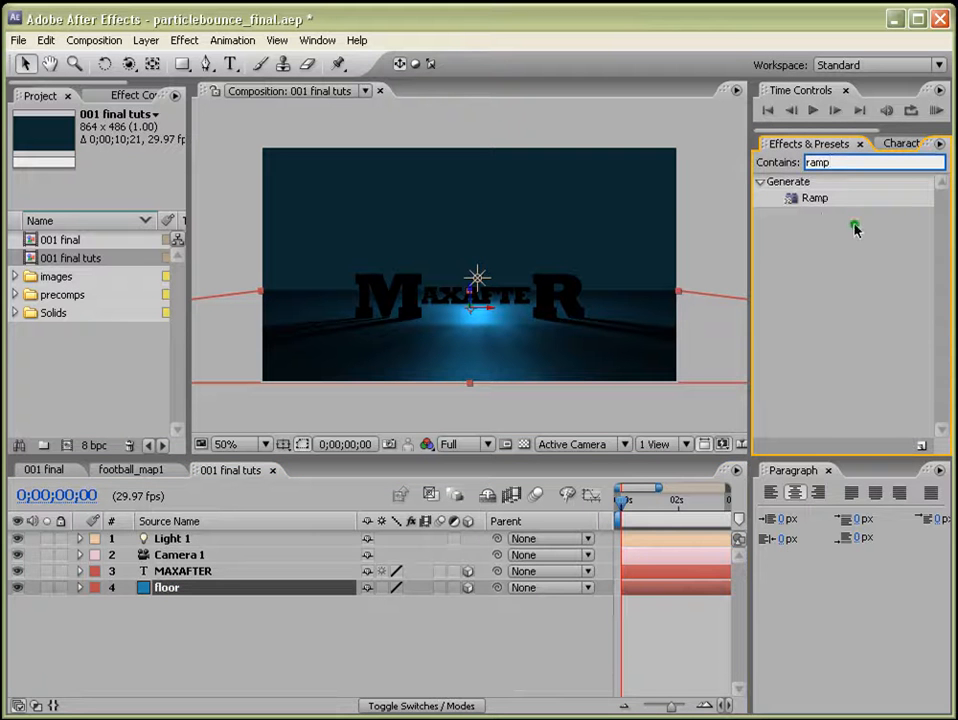
left_click_drag(815, 199, 667, 590)
left_click_drag(198, 240, 230, 240)
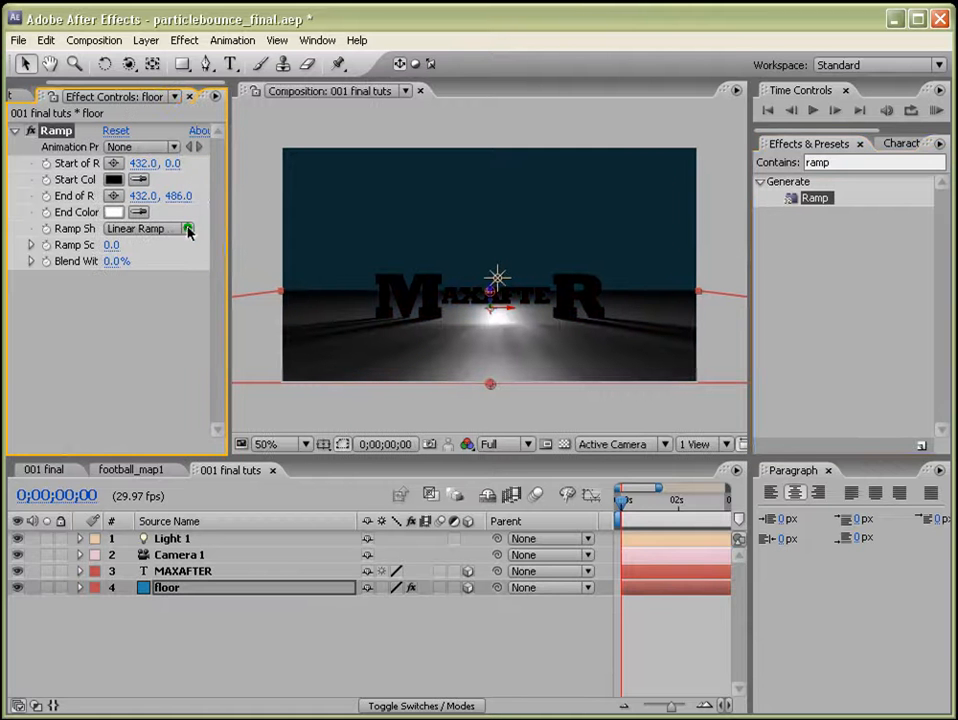
Change the ramp shape to Radial Ramp and move its start point to about 430, 355.
left_click(188, 229)
left_click(186, 250)
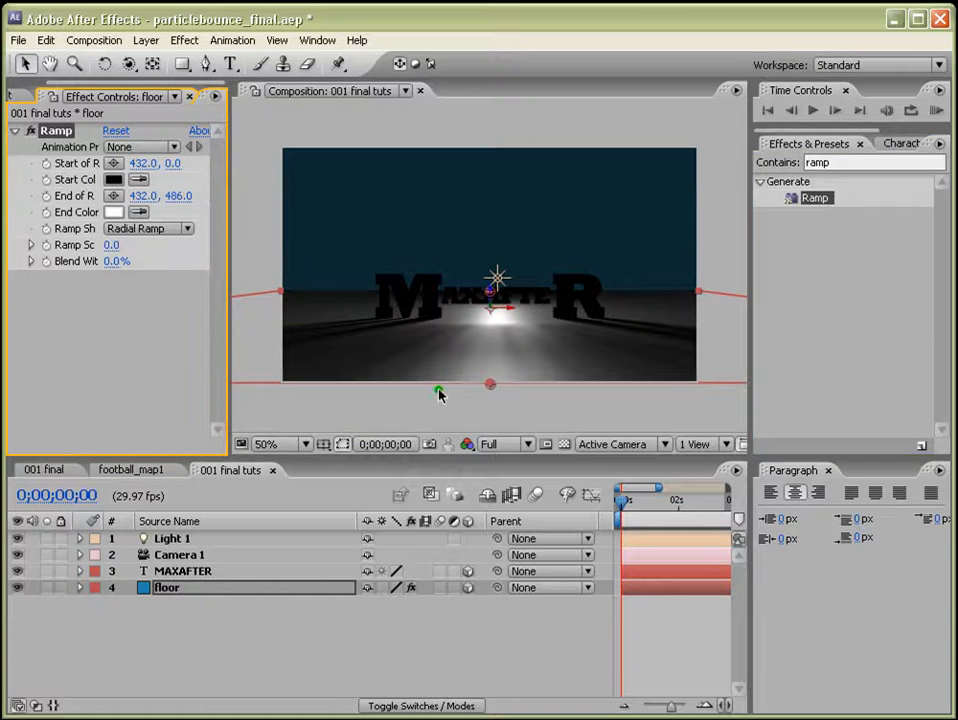
left_click_drag(489, 296, 490, 325)
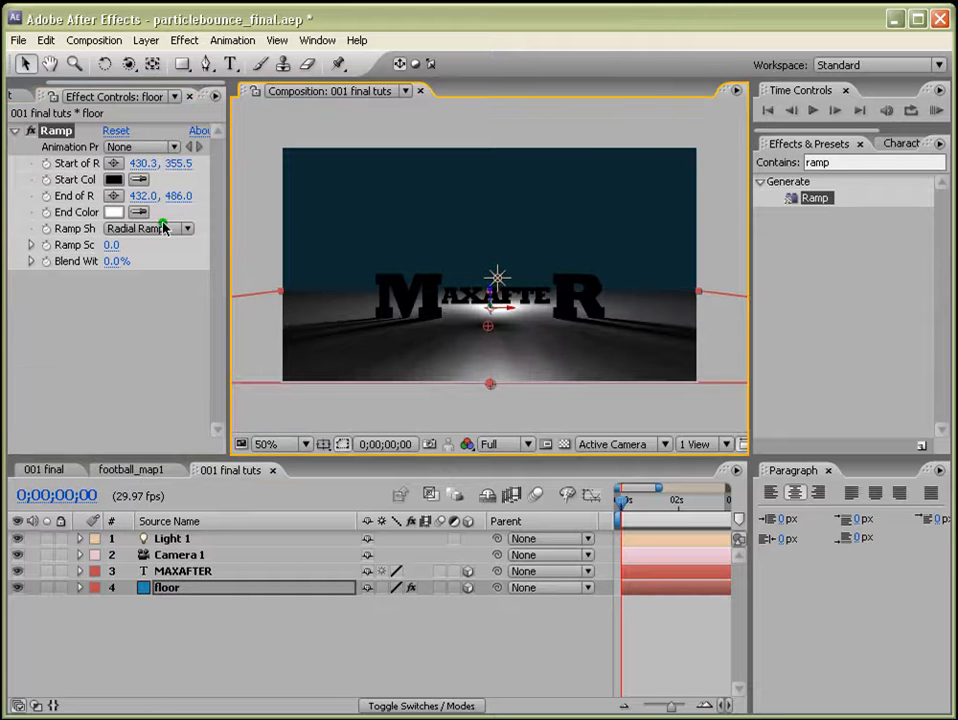
Set the ramp's start color to blue 2C7ACA.
left_click(115, 181)
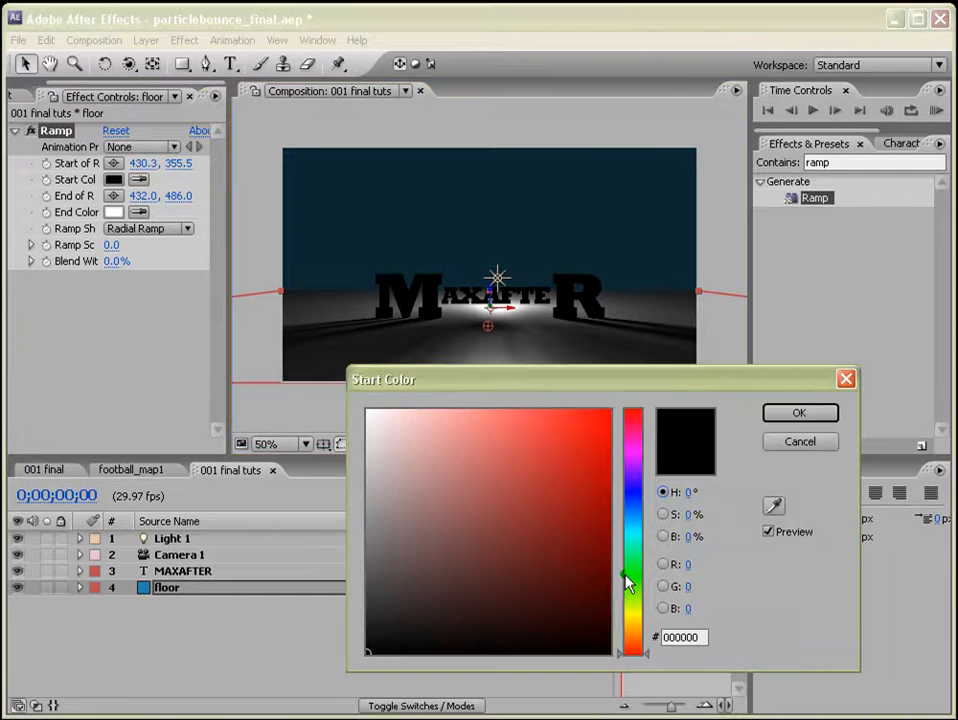
left_click(632, 515)
left_click(558, 460)
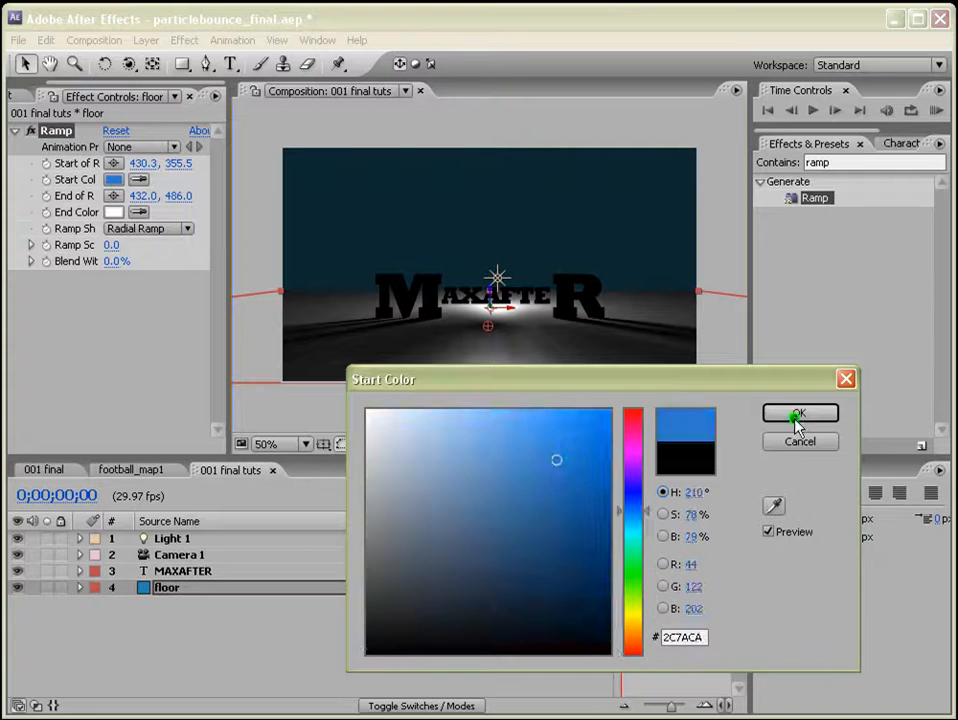
left_click(797, 415)
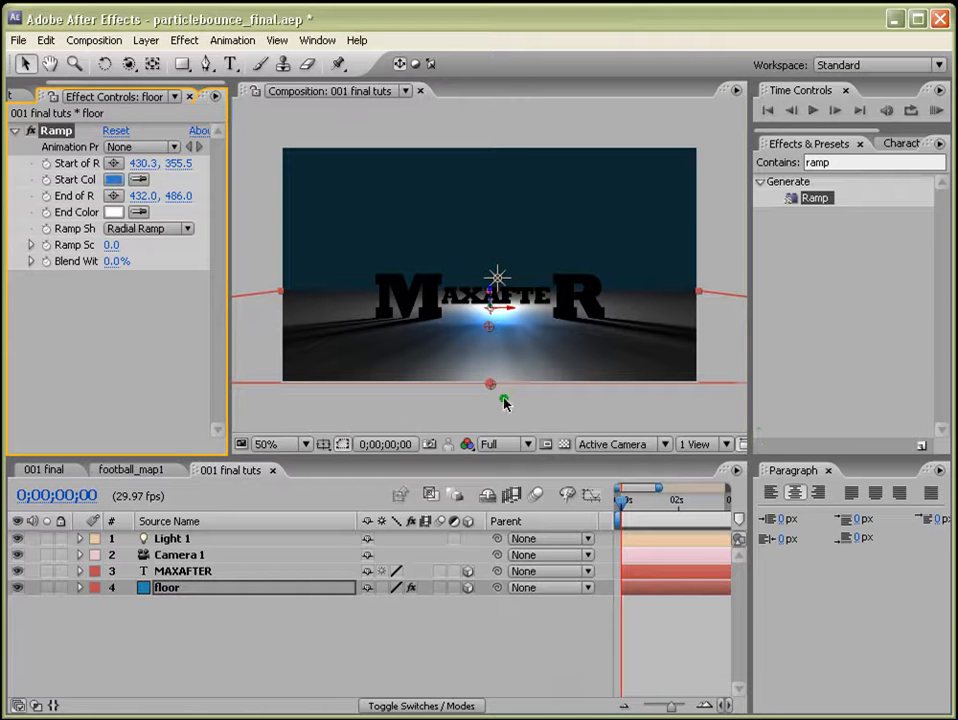
Set the ramp's end color to a dark teal.
left_click(114, 212)
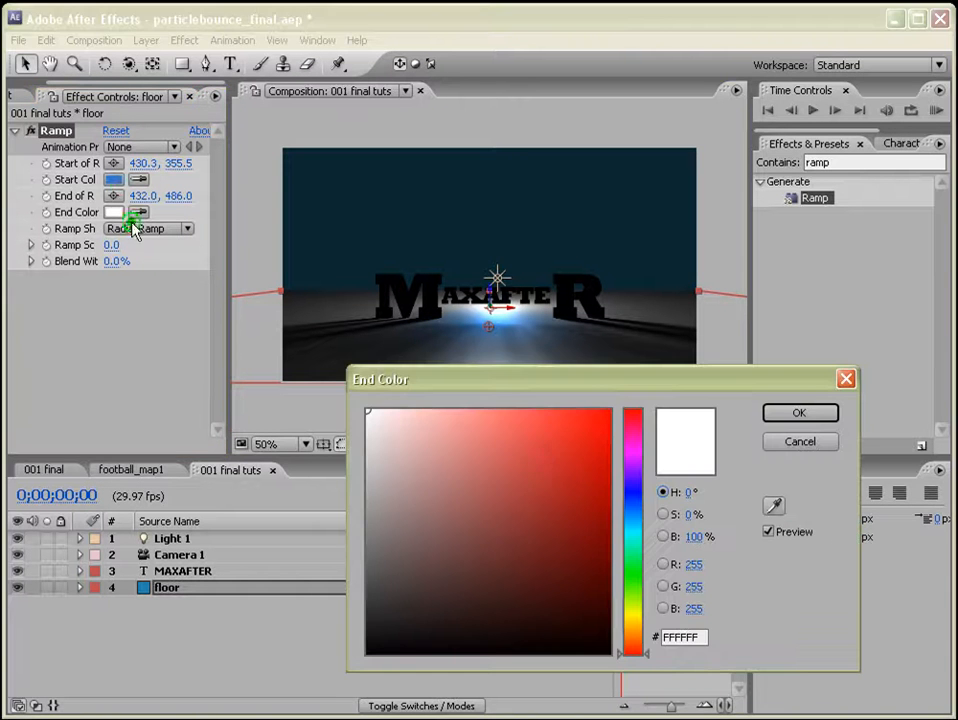
left_click(633, 574)
left_click_drag(641, 576, 641, 535)
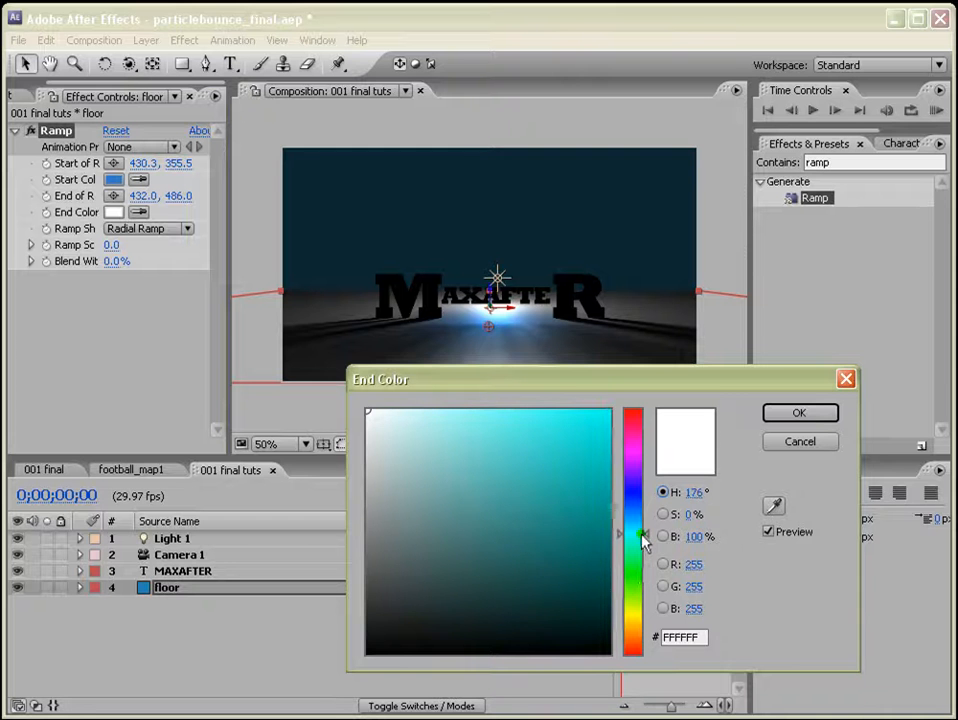
left_click(547, 556)
left_click(806, 416)
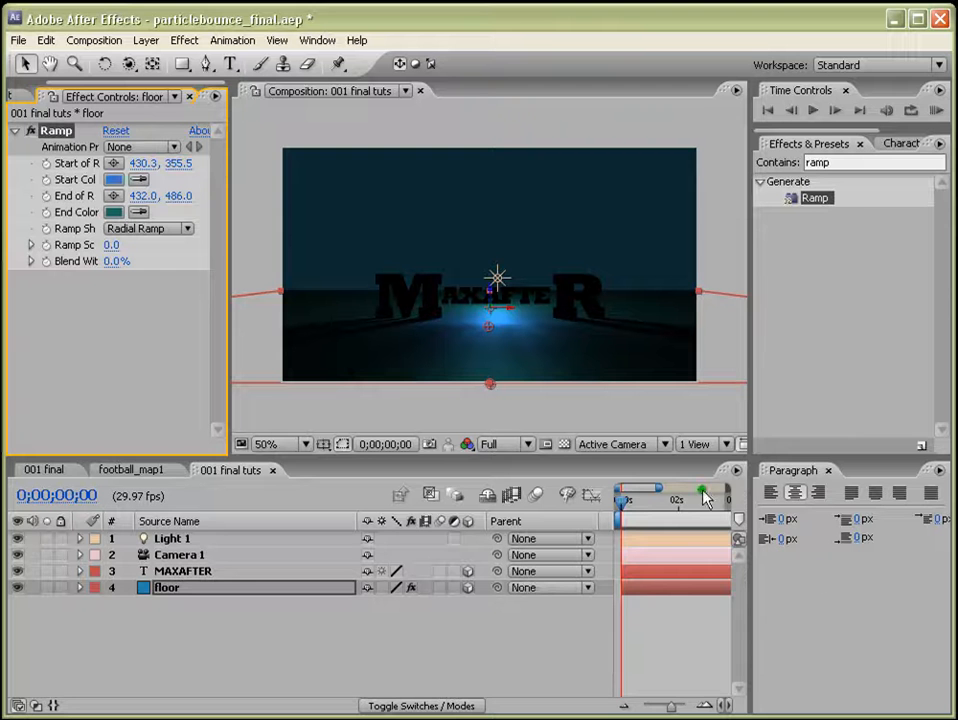
Apply Bevel Alpha to the MAXAFTER layer and set its light intensity to 1.00.
left_click(178, 572)
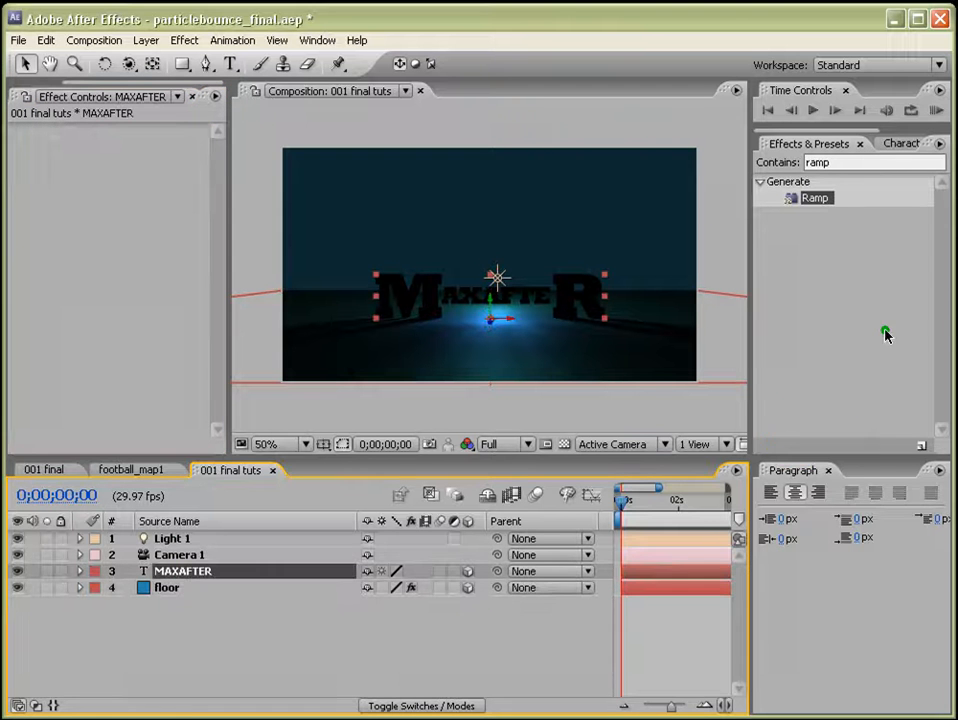
left_click(849, 162)
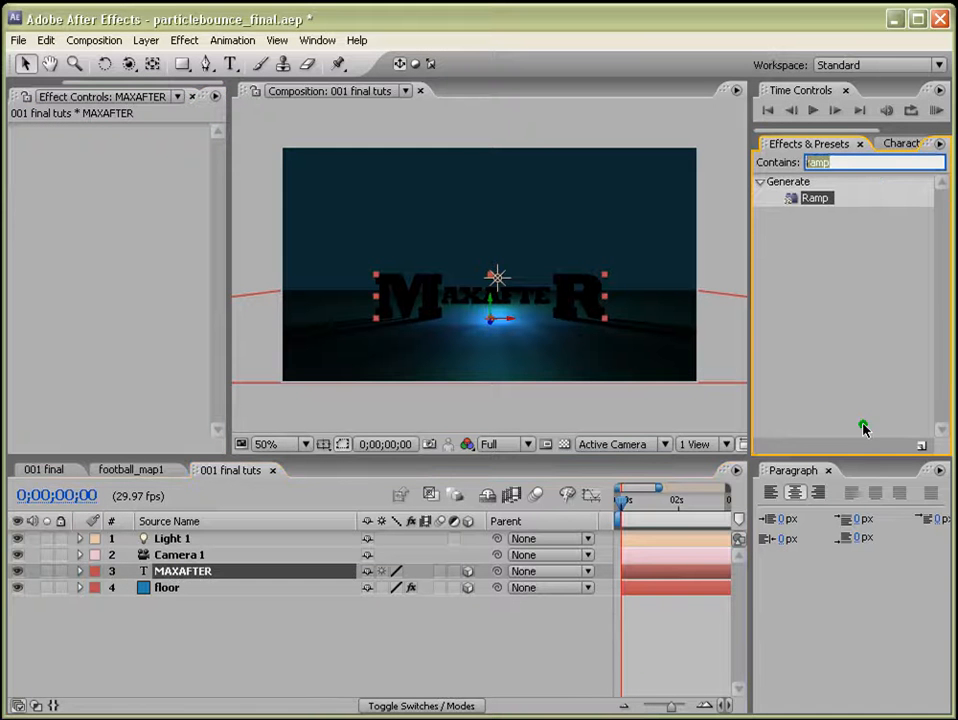
type("beve")
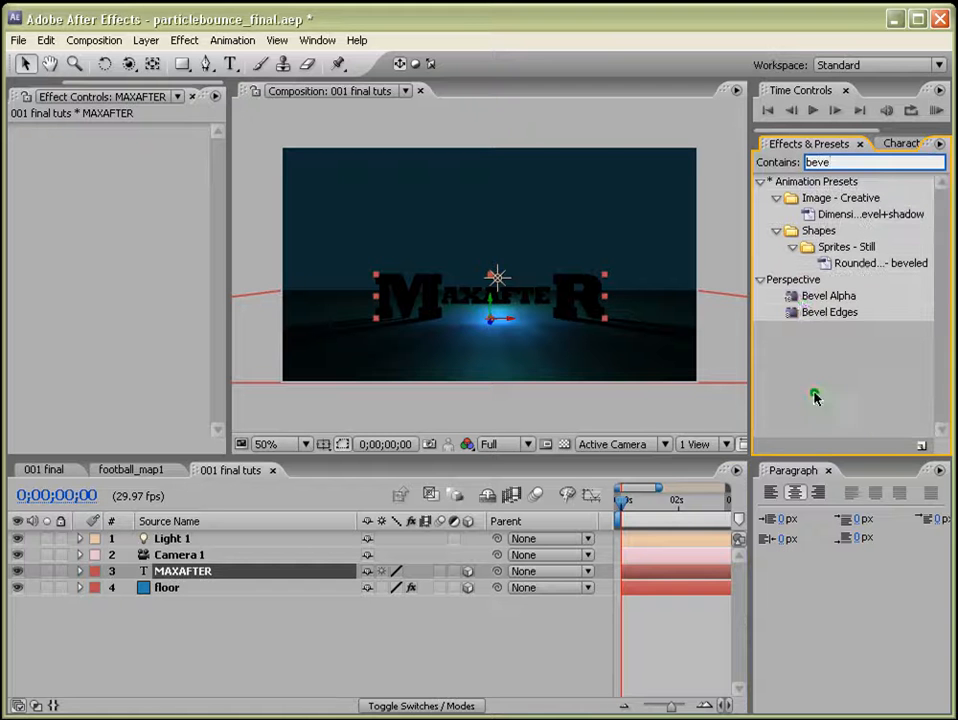
left_click(830, 297)
left_click_drag(830, 297, 667, 573)
left_click(831, 472)
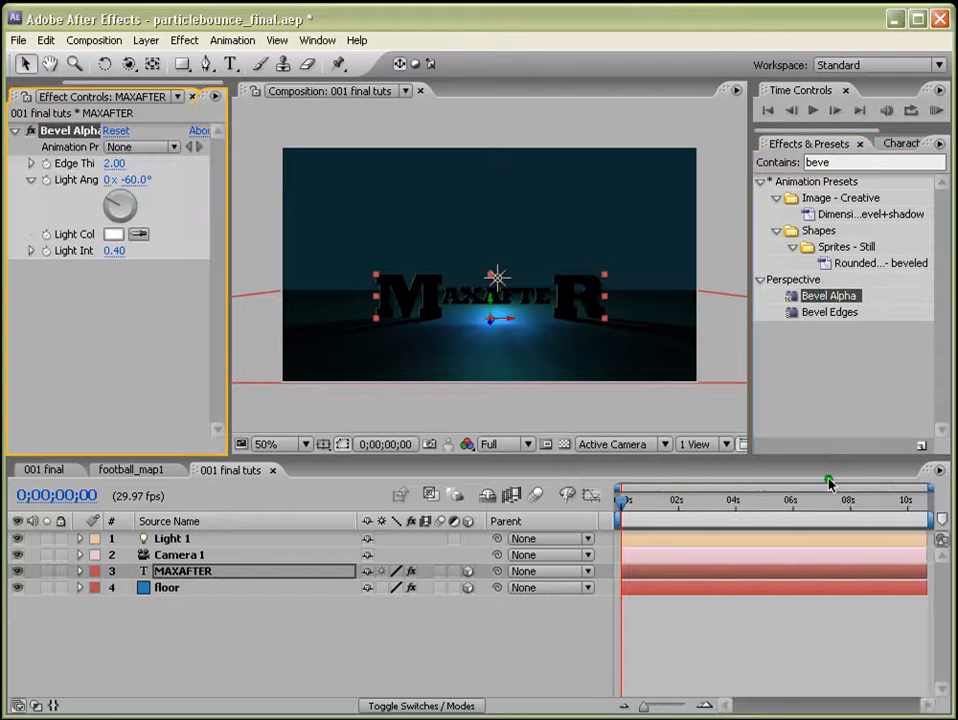
left_click(114, 251)
type("1")
key("Return")
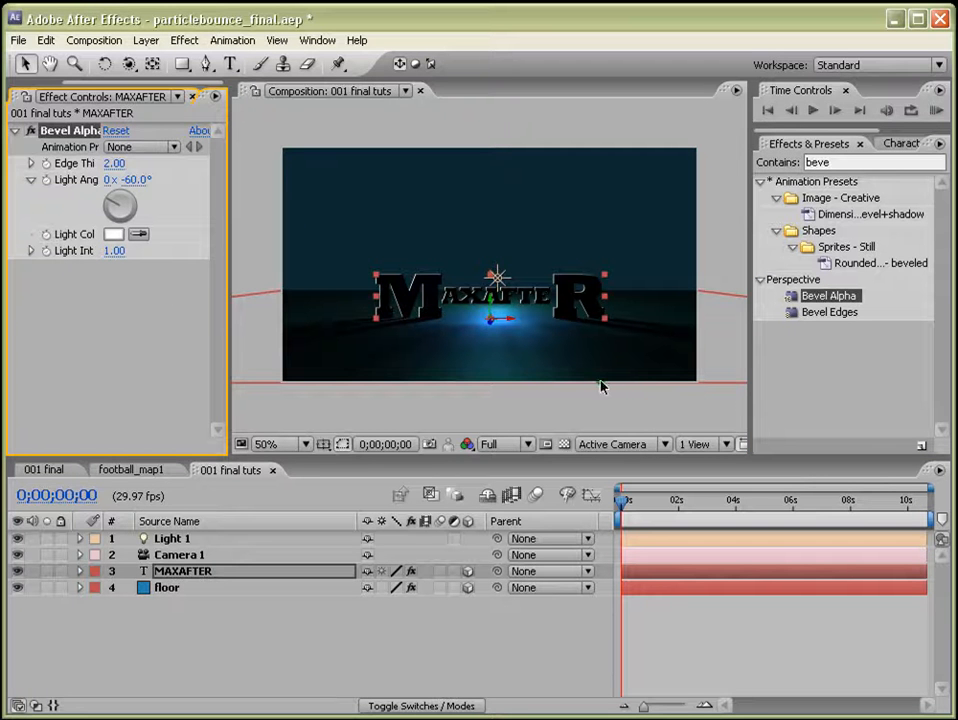
Apply the Exposure effect to the MAXAFTER layer and set its exposure to 3.00.
double_click(845, 162)
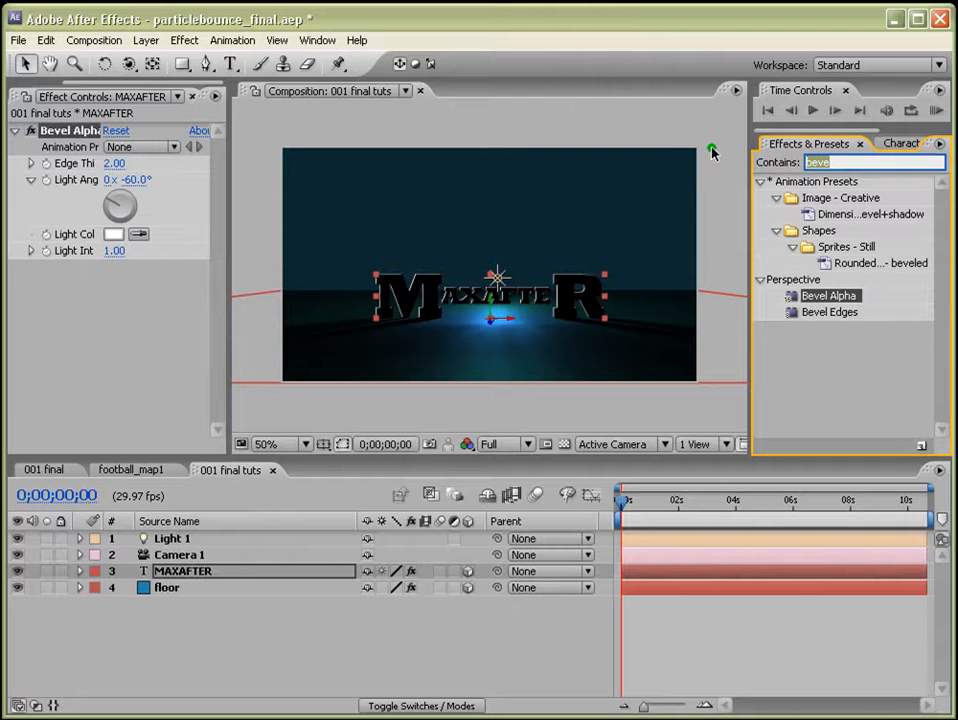
type("expos")
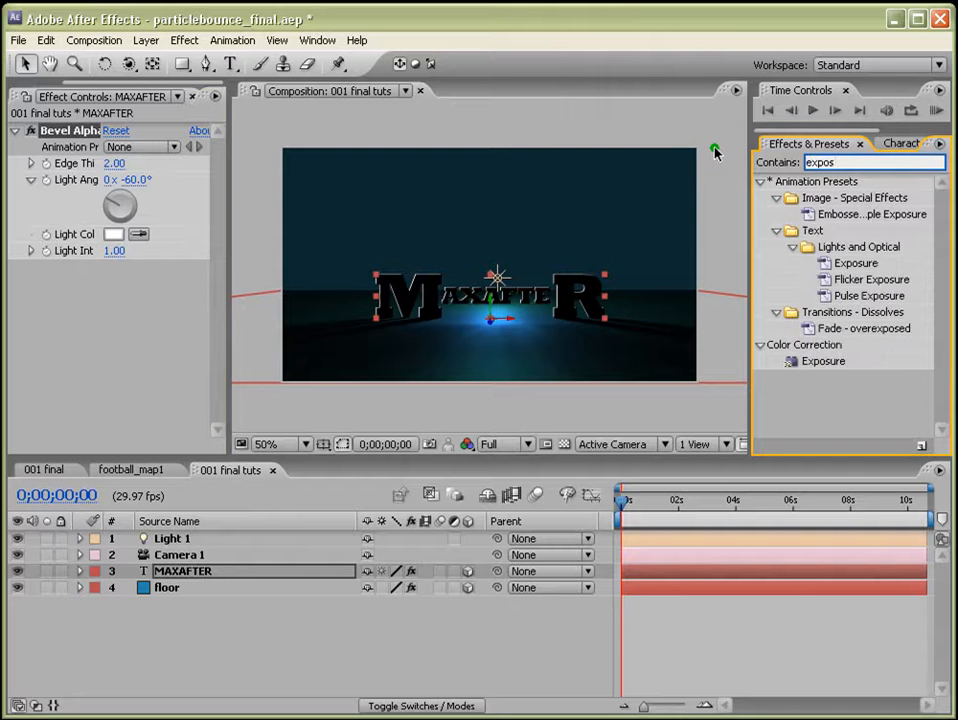
left_click(820, 362)
left_click_drag(820, 362, 686, 569)
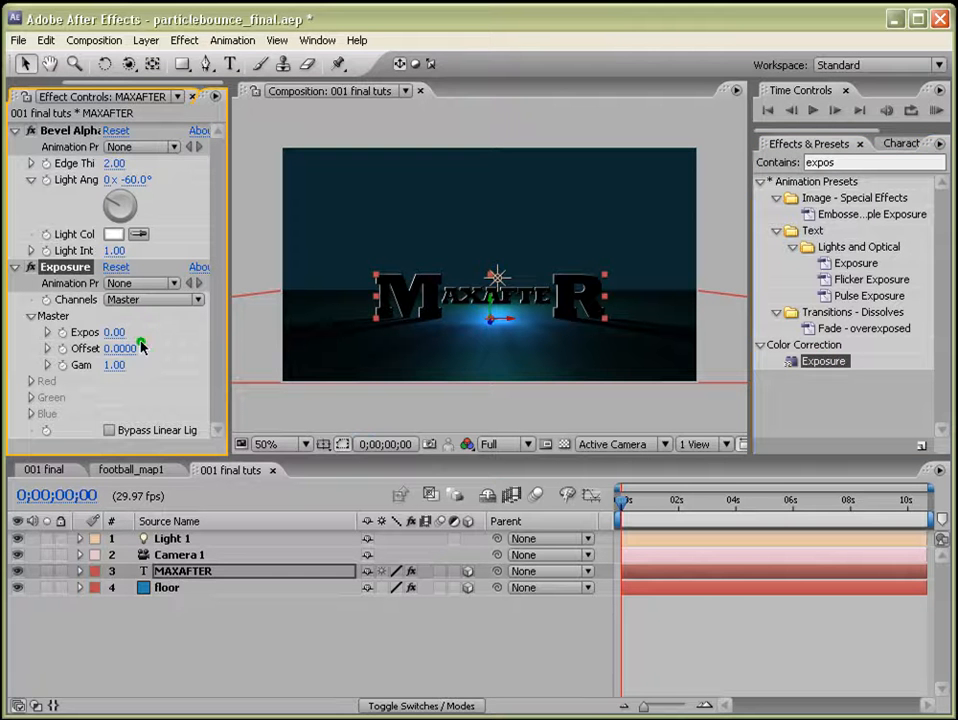
left_click(116, 331)
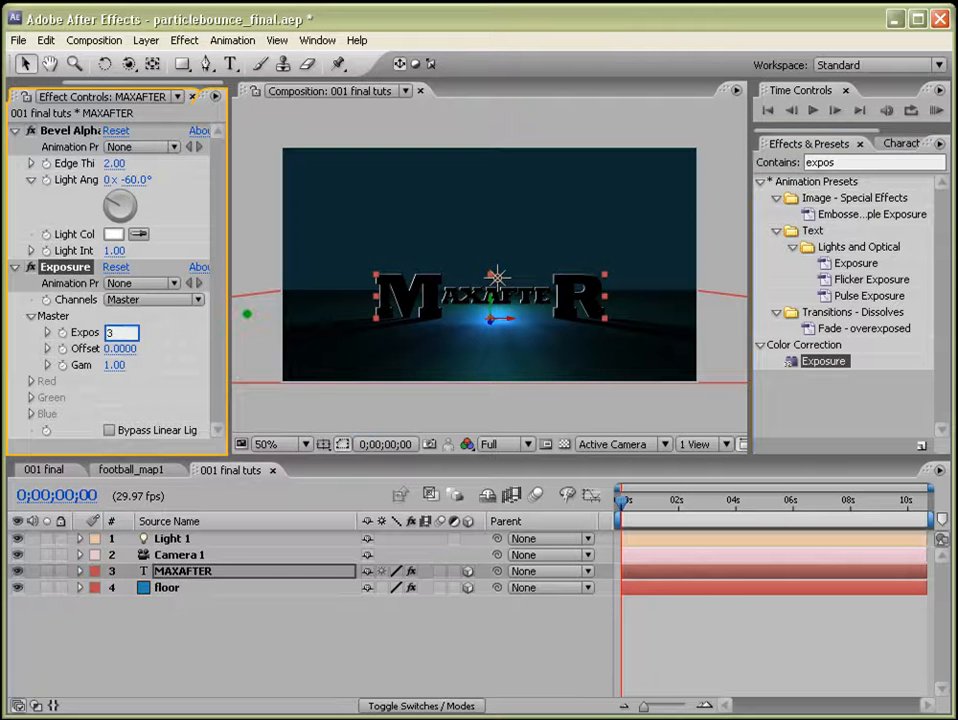
key("Return")
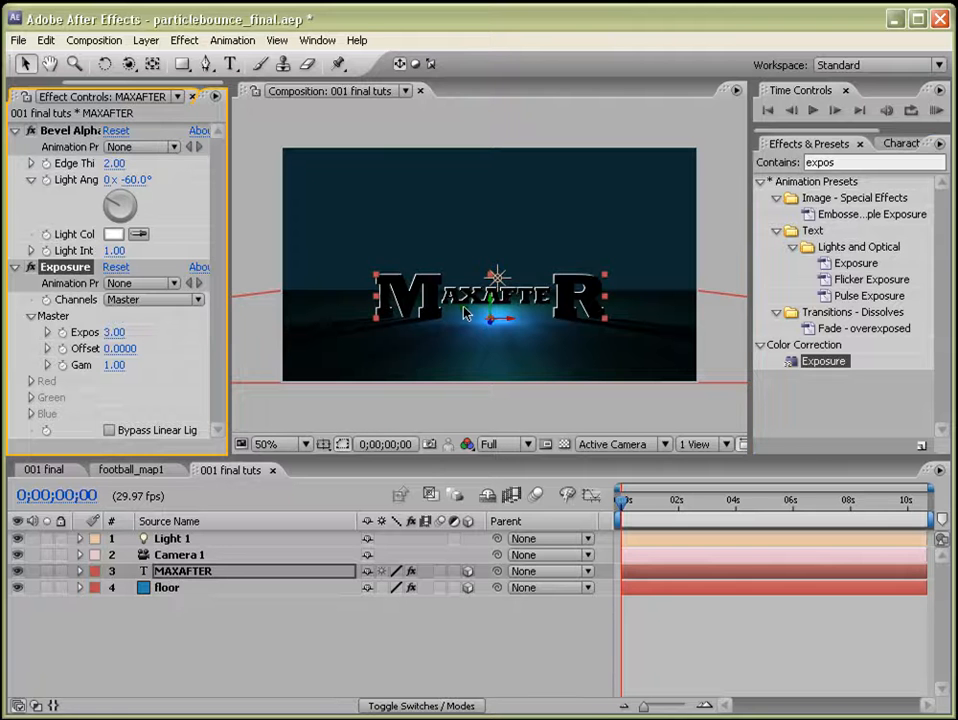
key("period")
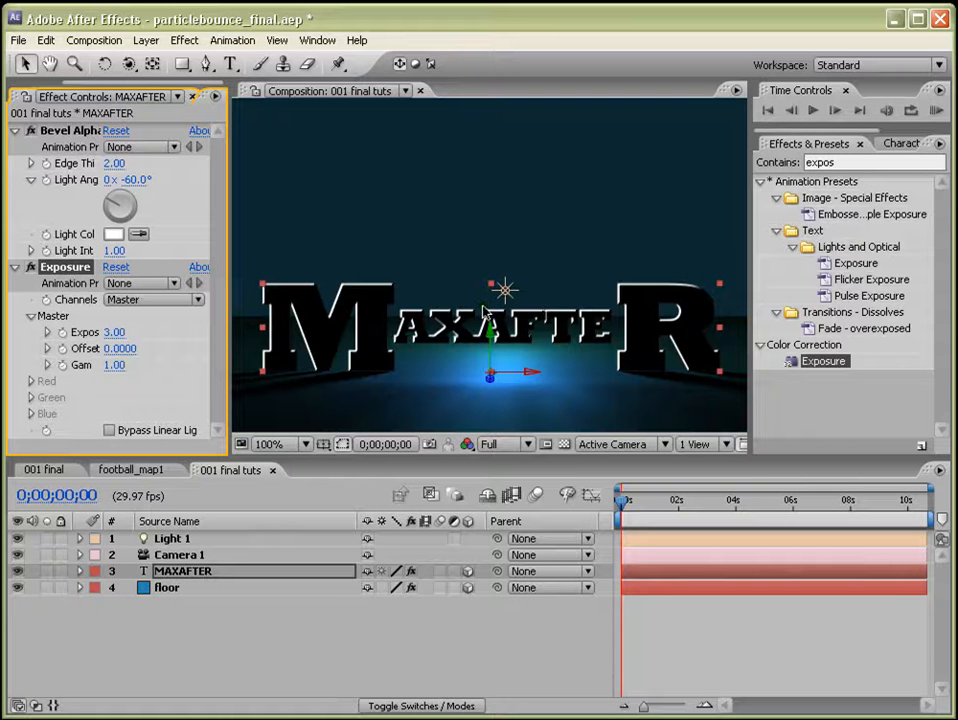
left_click_drag(229, 314, 177, 310)
key("comma")
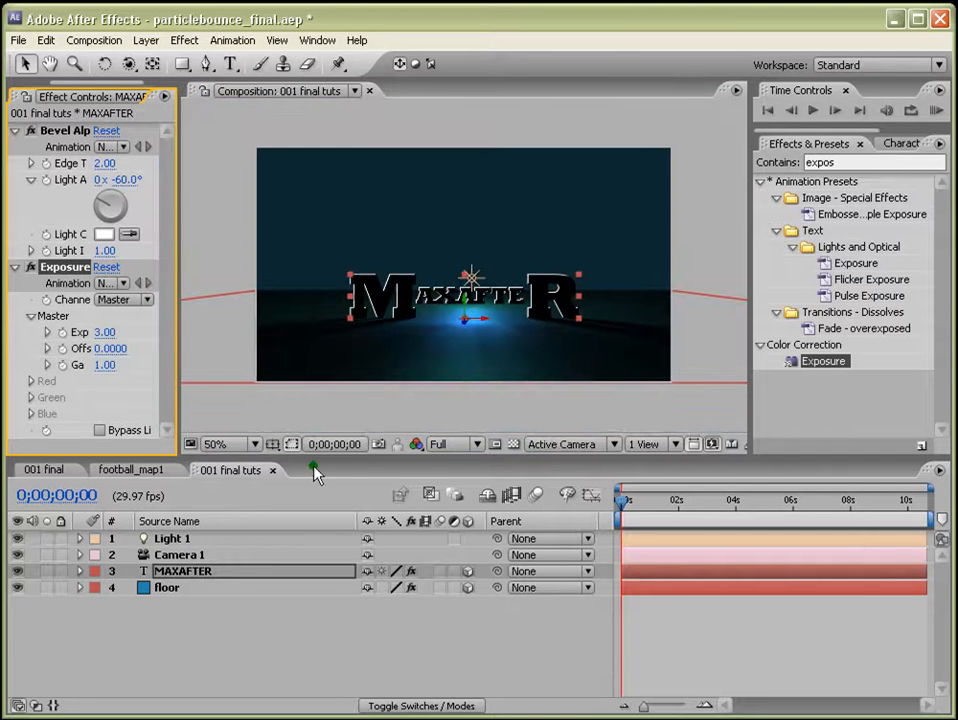
Create a new comp-size solid named sky and move it below the floor layer.
left_click(166, 588)
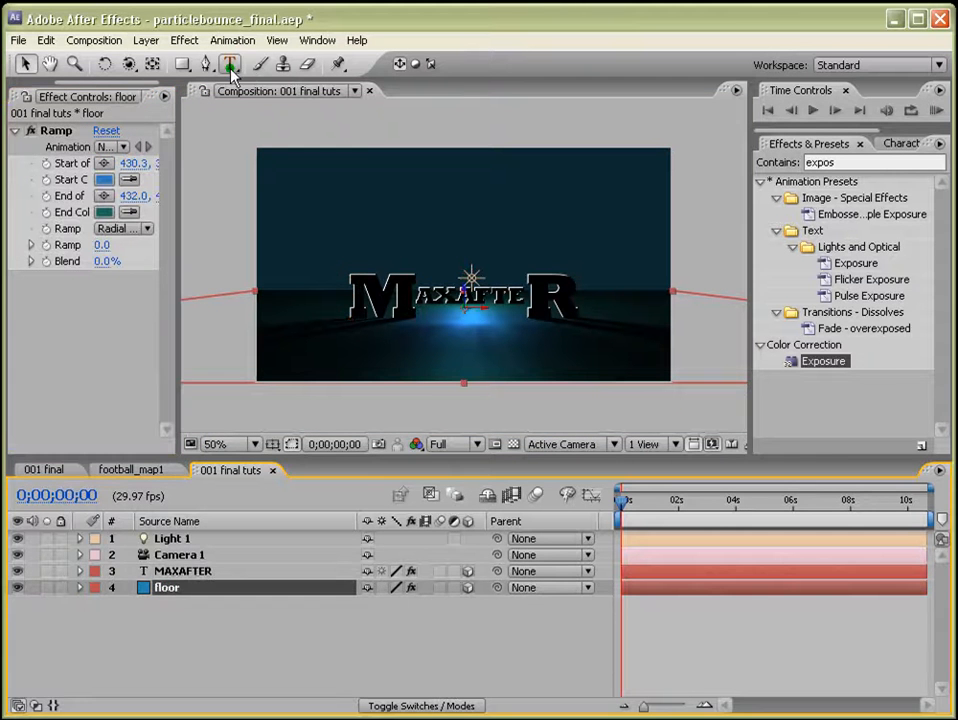
left_click(146, 40)
mouse_move(170, 66)
left_click(400, 76)
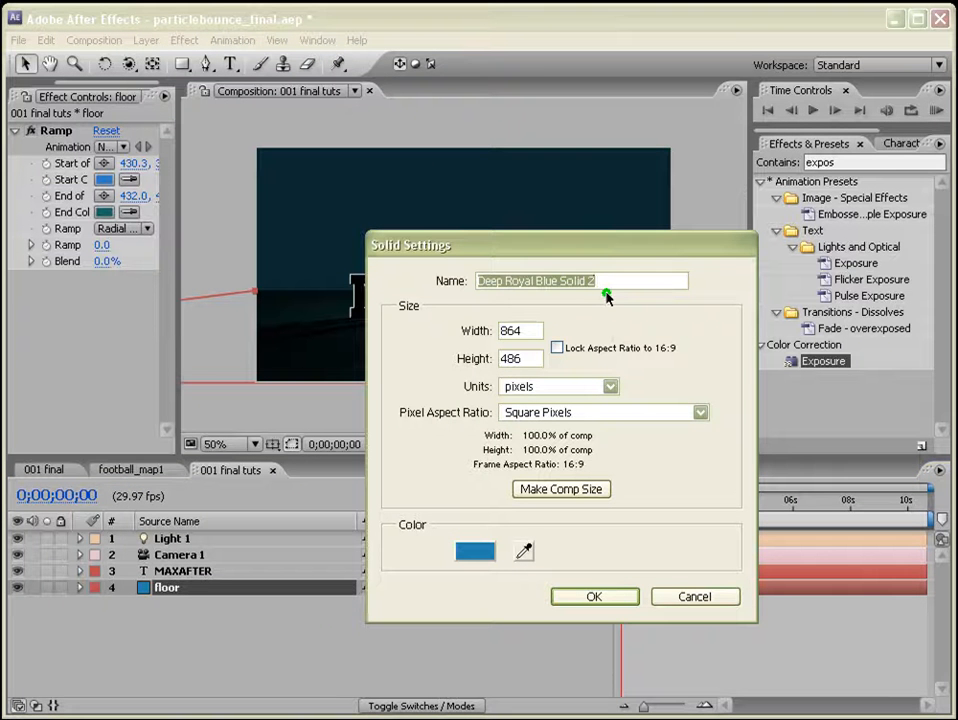
type("sky")
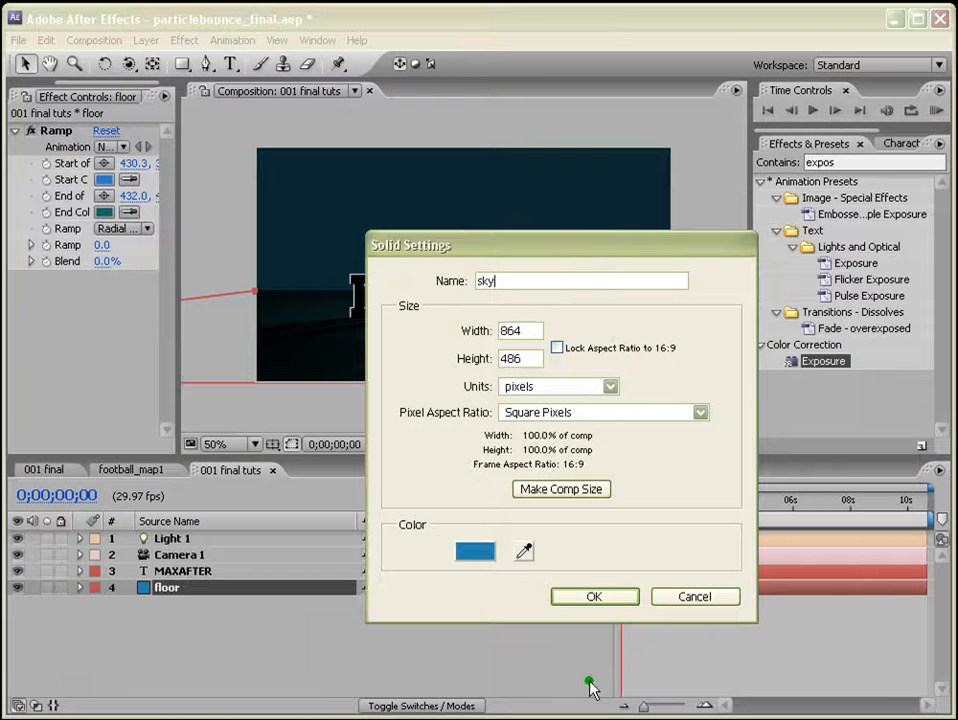
left_click(594, 596)
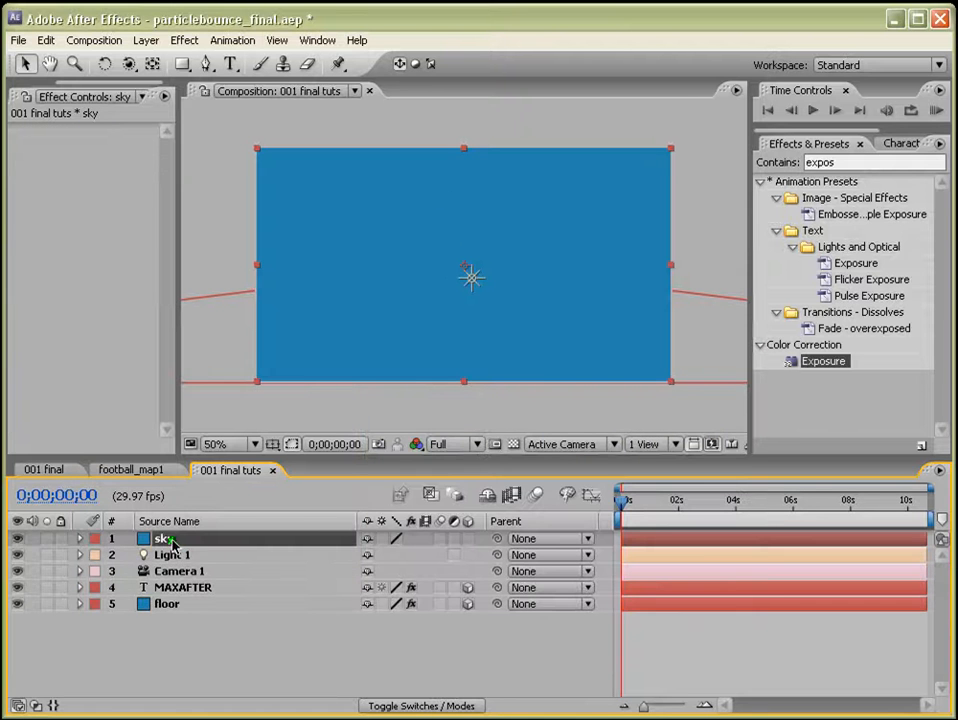
left_click_drag(172, 541, 164, 619)
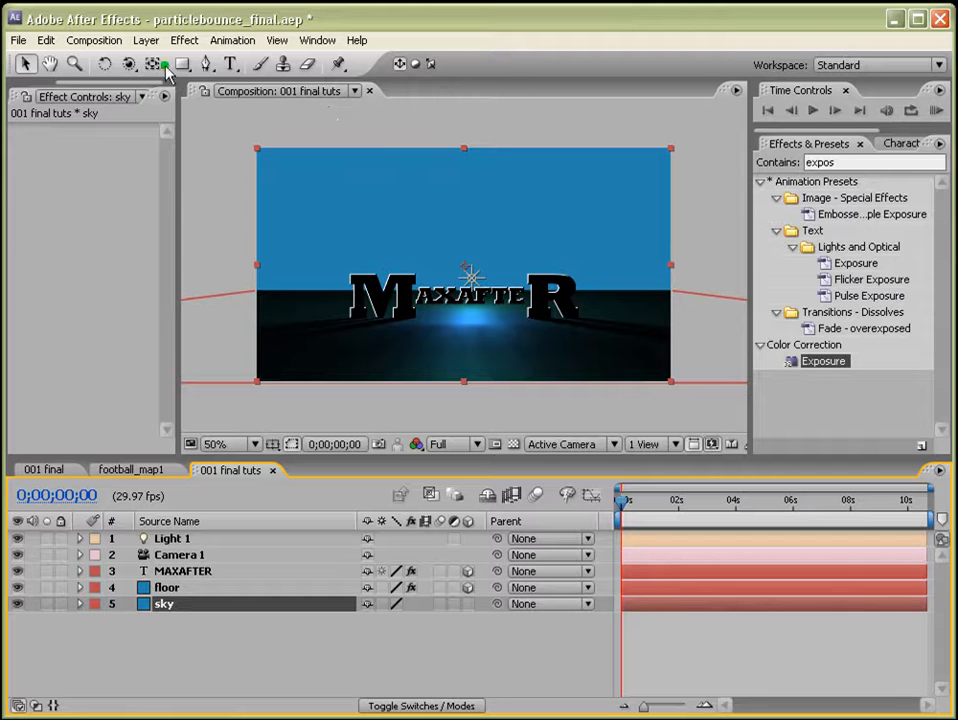
Draw an elliptical mask around the title on the sky layer and set its mask feather to 143 pixels.
left_click_drag(182, 63, 221, 107)
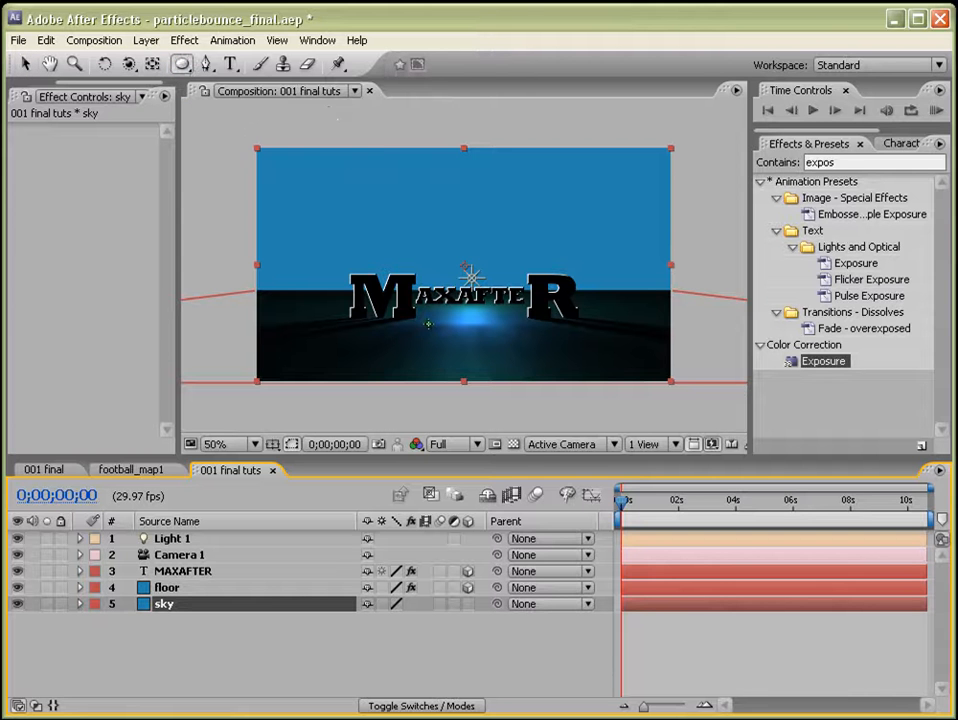
left_click_drag(377, 376, 560, 218)
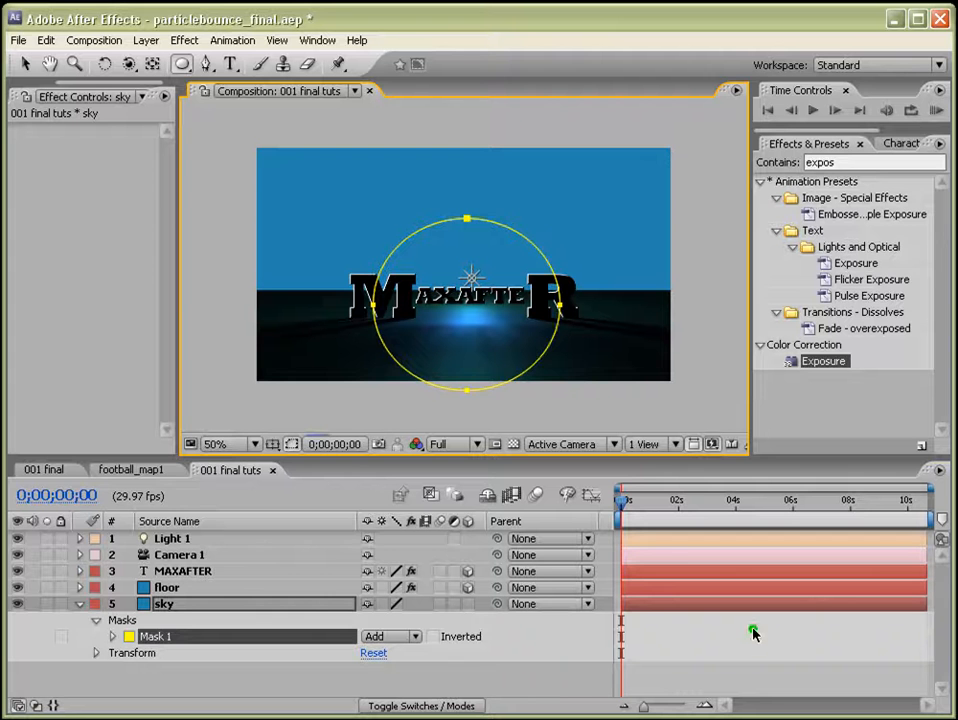
left_click(186, 605)
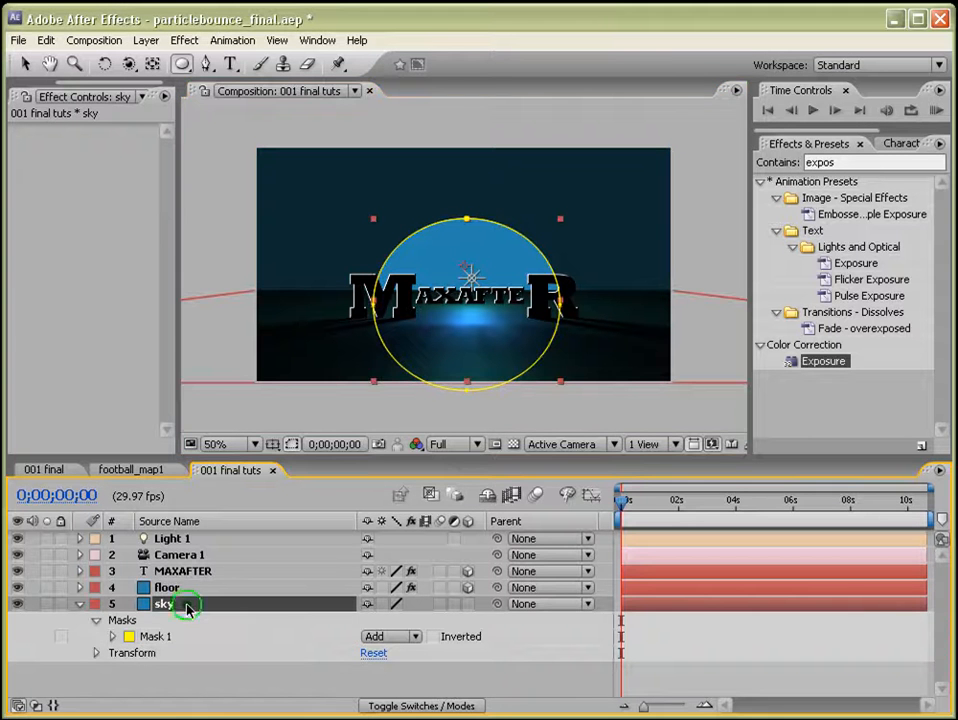
key("f")
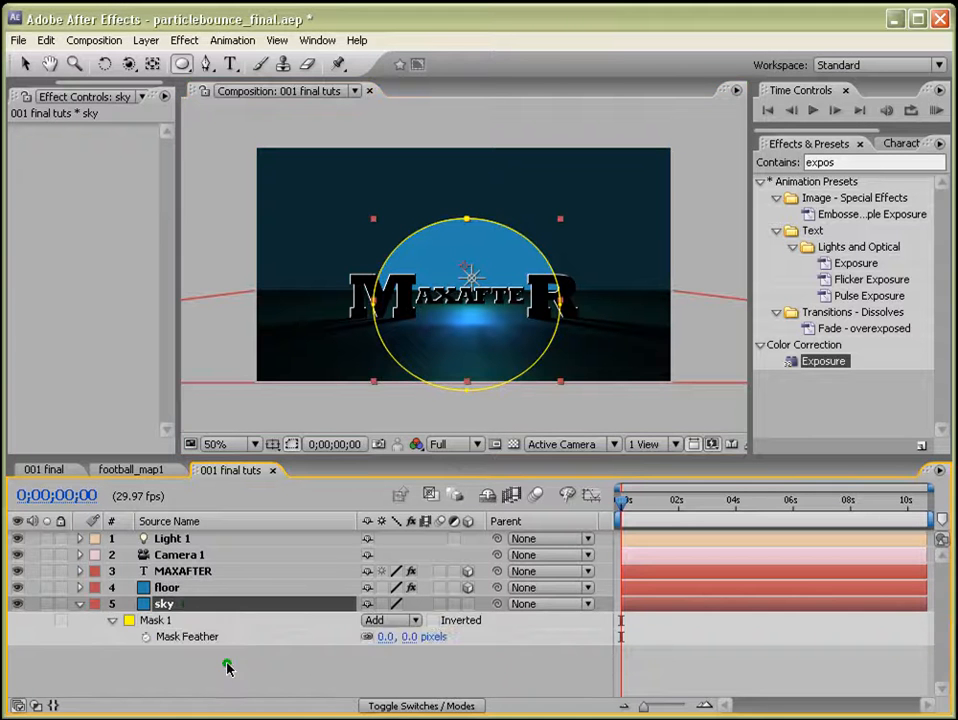
left_click_drag(380, 645, 808, 676)
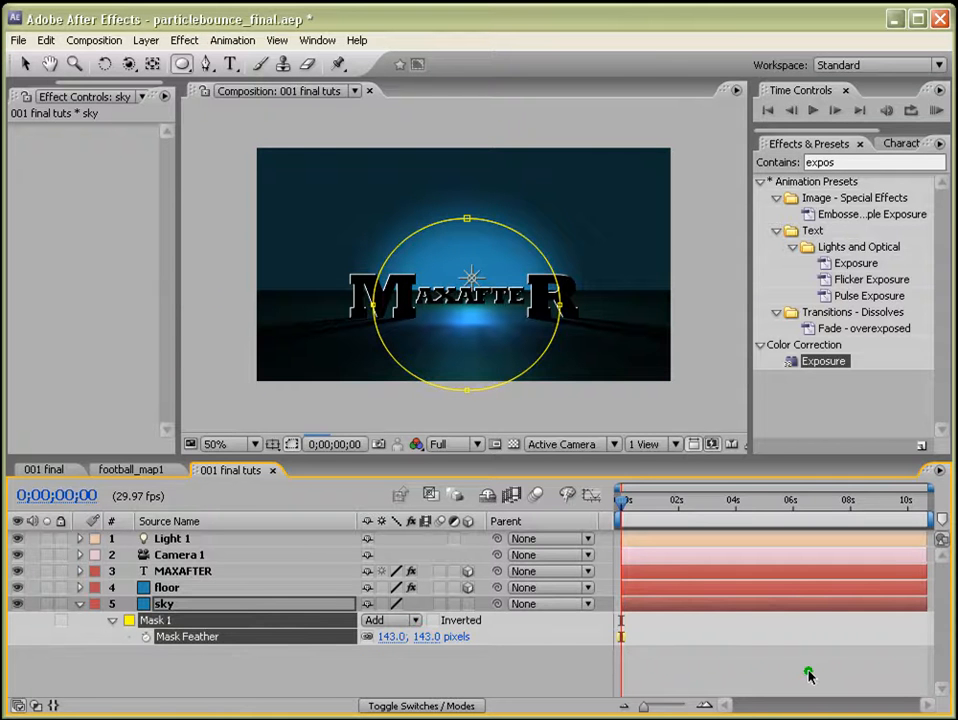
left_click(748, 680)
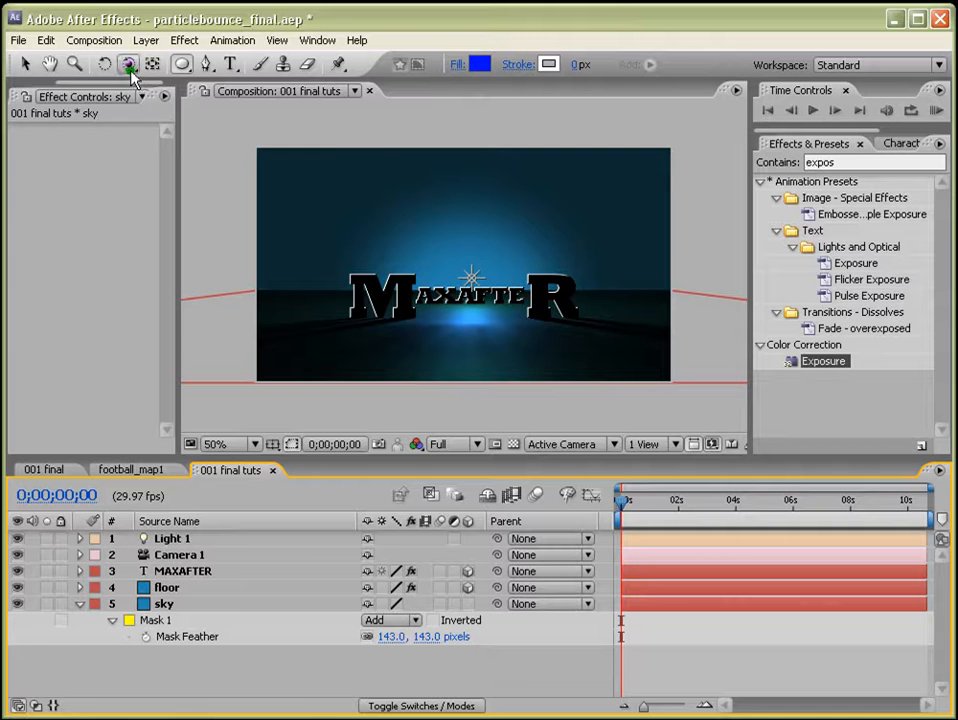
Set the composition background color to dark teal 0D2A33.
left_click(94, 40)
left_click(117, 103)
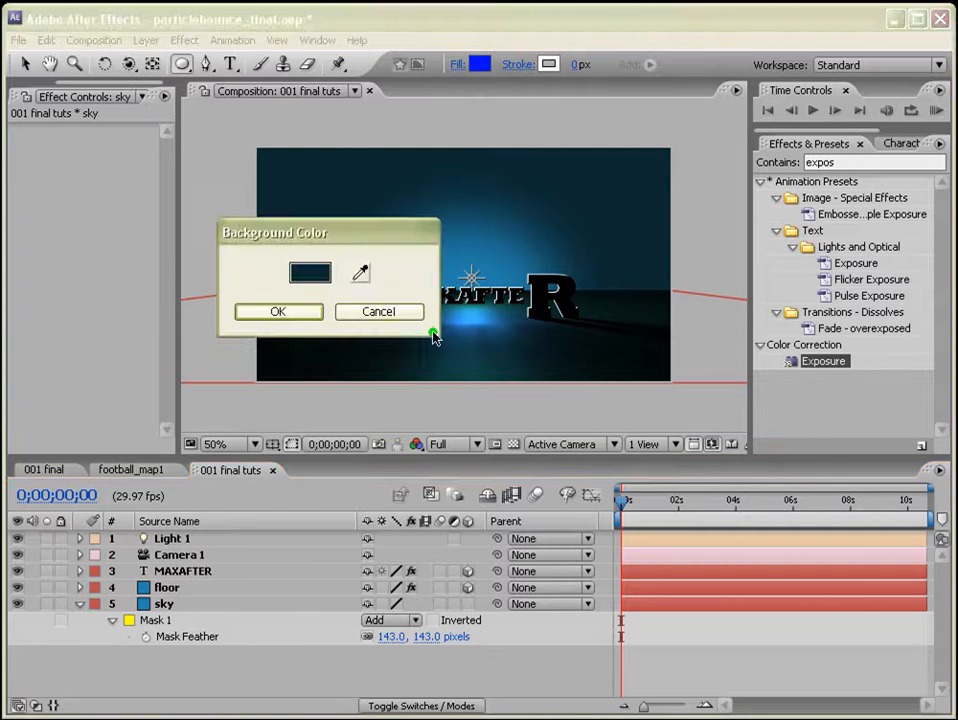
left_click_drag(355, 242, 370, 395)
left_click(332, 388)
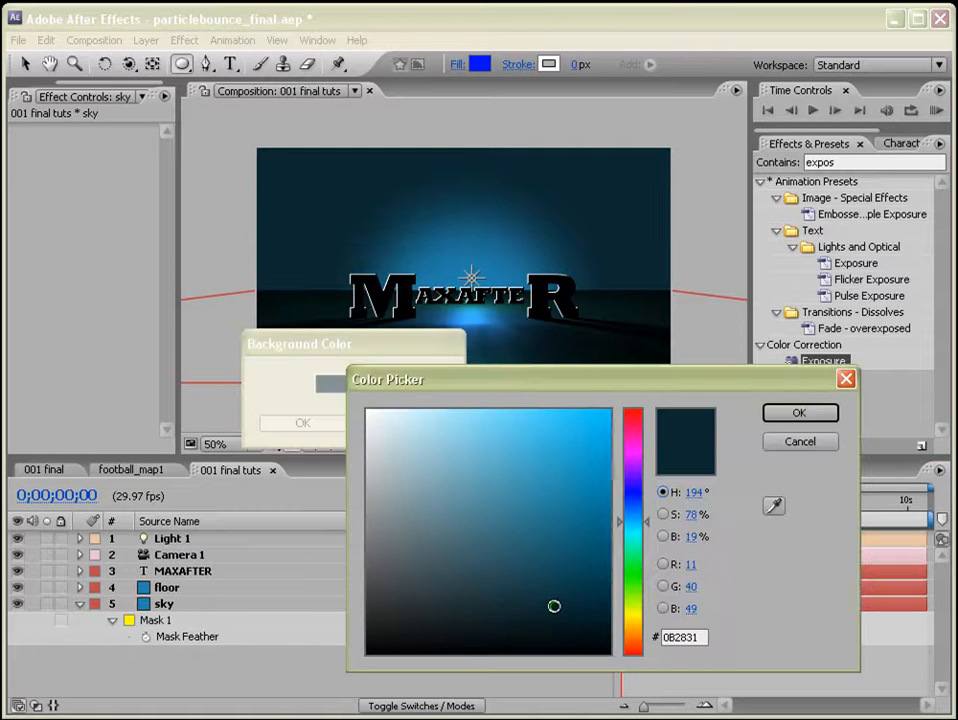
left_click(546, 600)
left_click(546, 605)
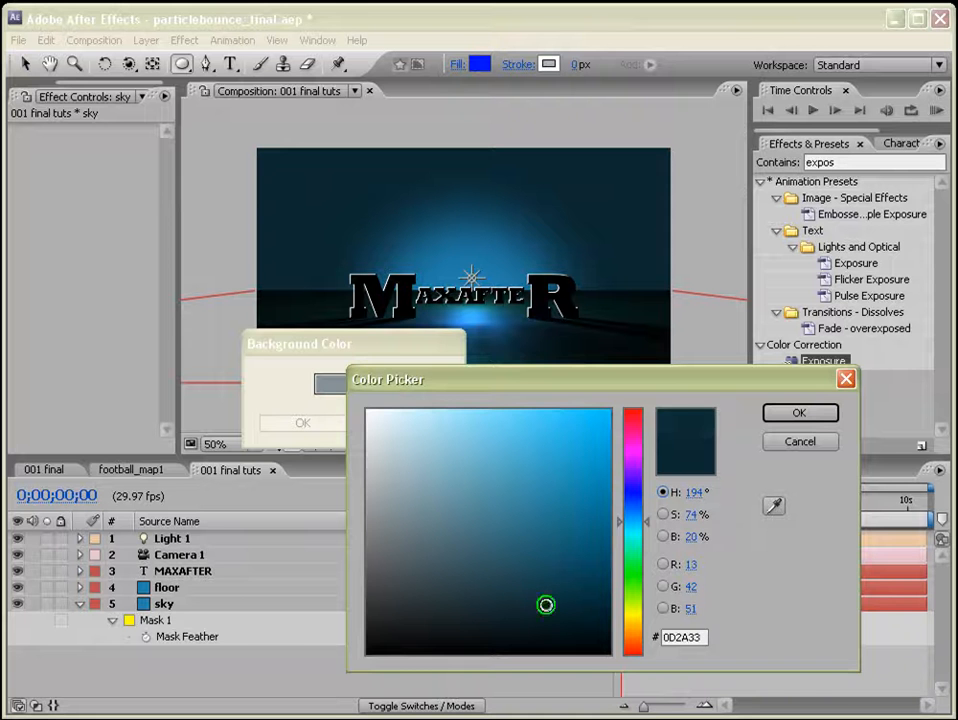
left_click(800, 412)
left_click(316, 421)
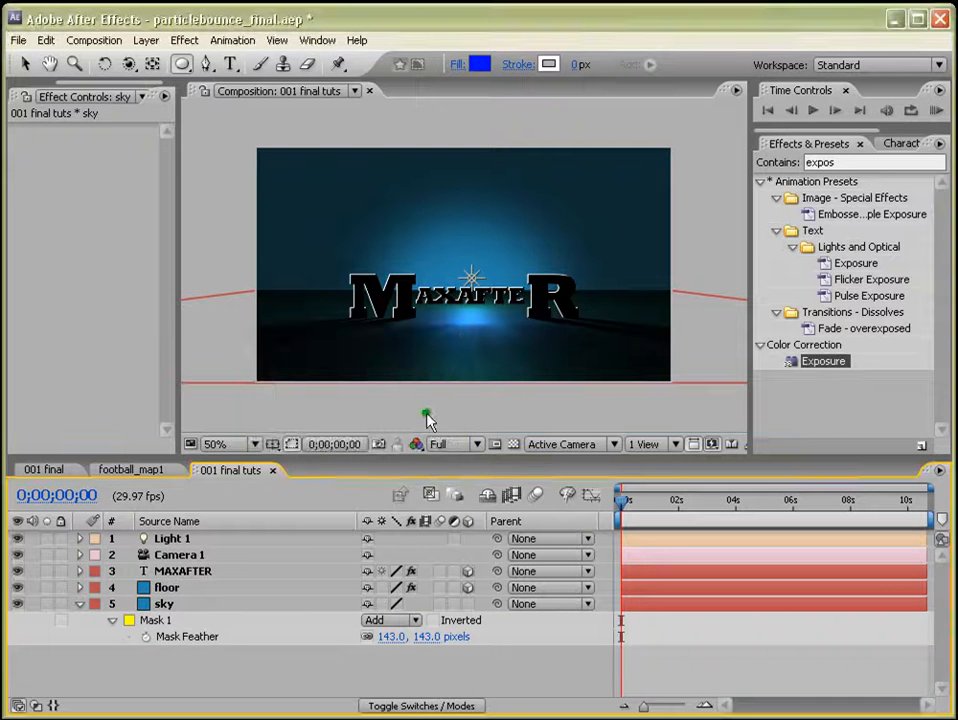
Apply the Fractal Noise effect to the sky layer.
left_click(166, 605)
left_click(773, 157)
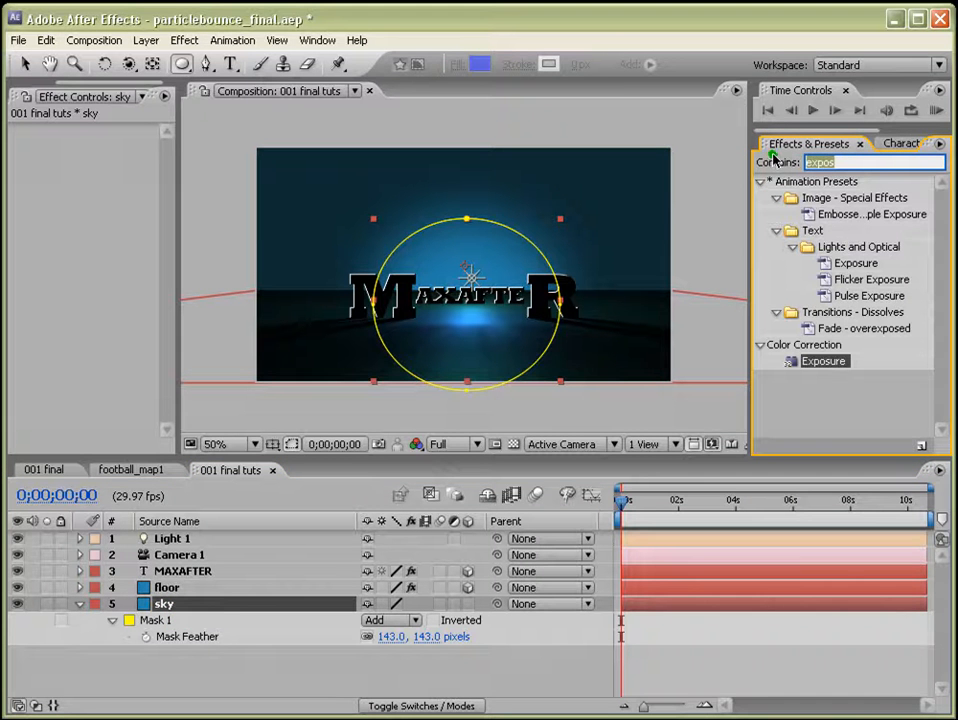
type("frac")
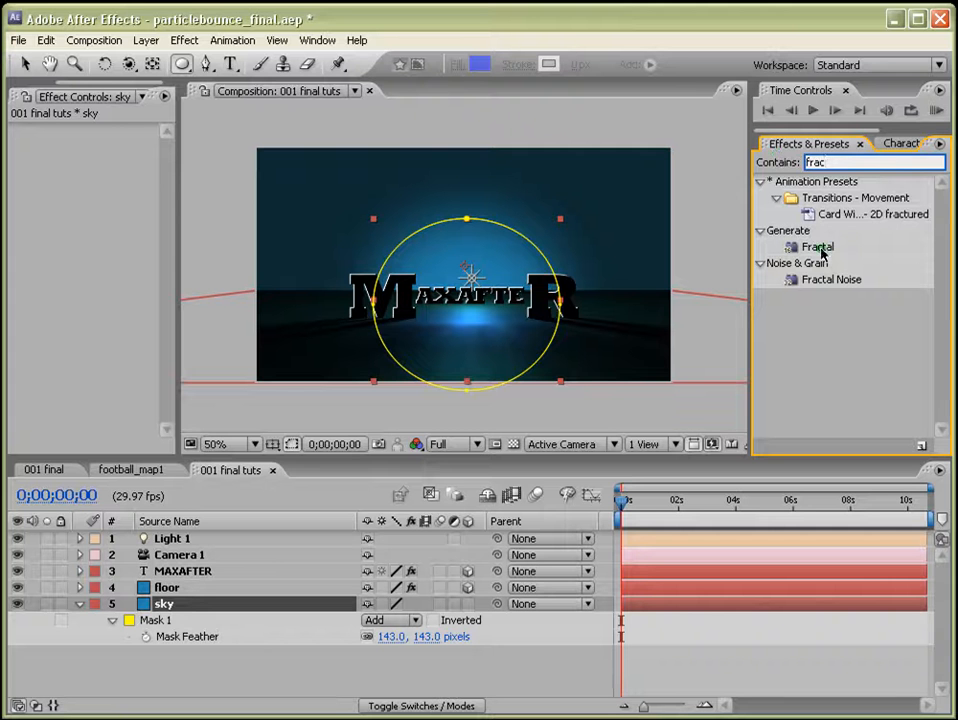
left_click(820, 281)
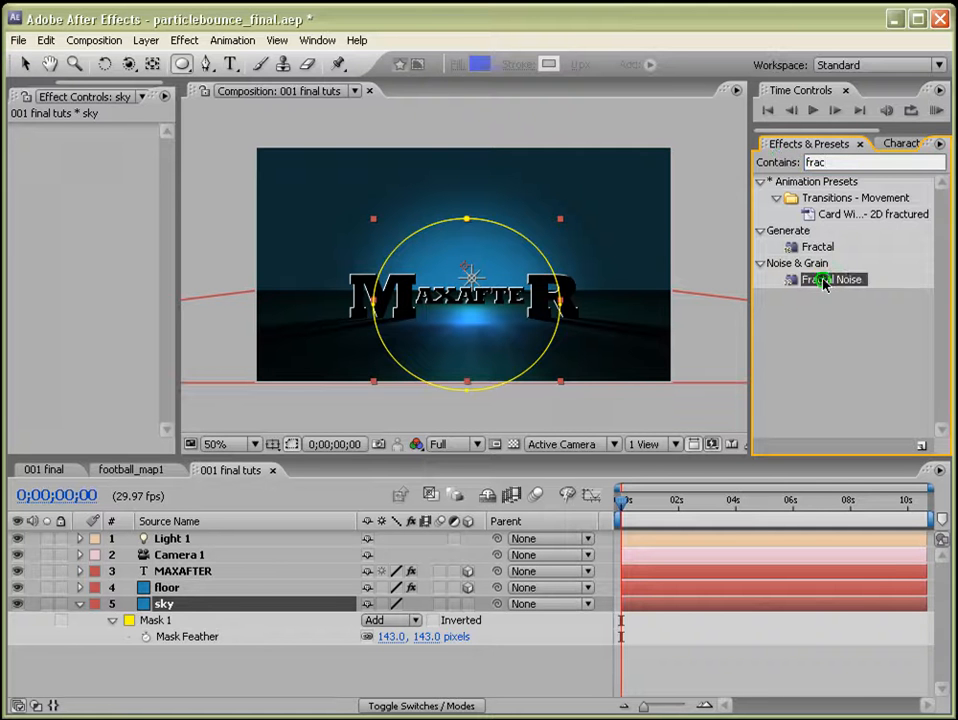
left_click_drag(822, 284, 676, 605)
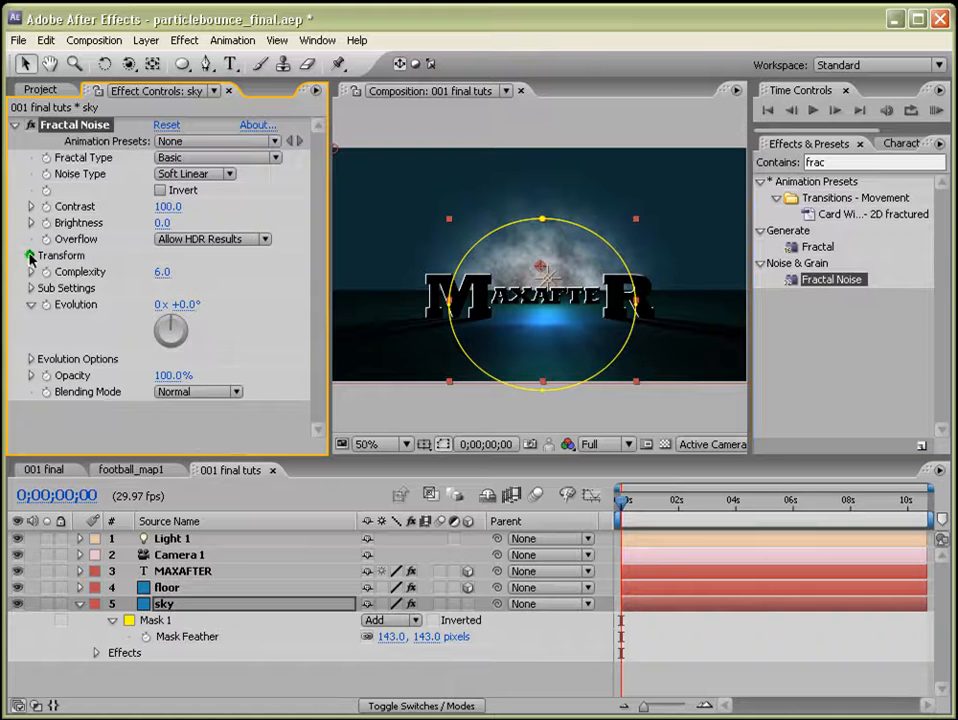
Set the Fractal Noise scale to 185 and its blending mode to Overlay.
left_click(30, 256)
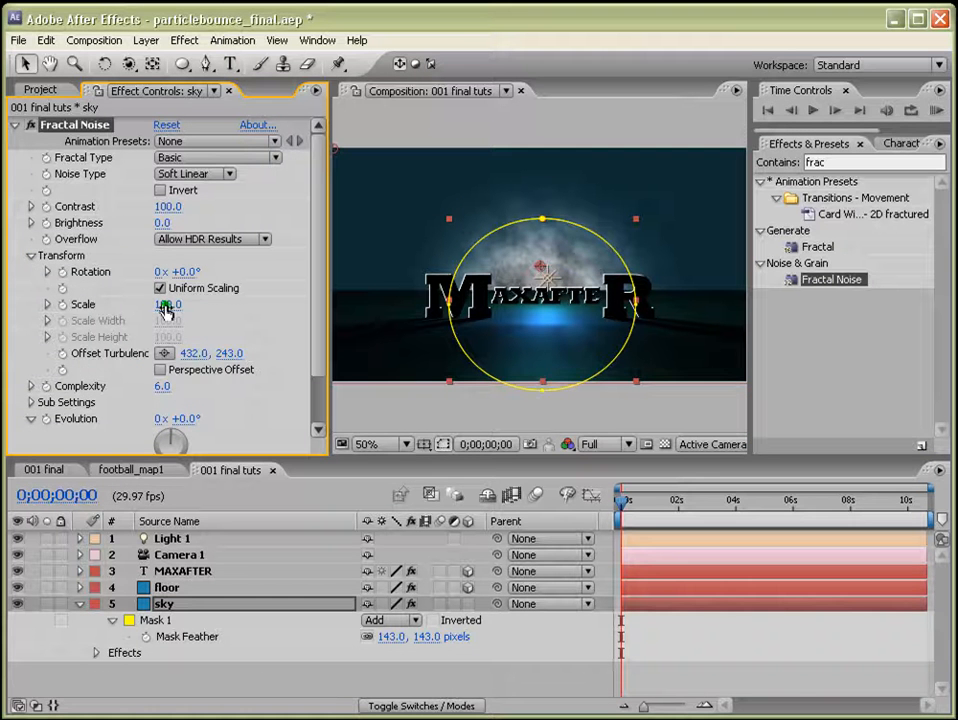
left_click_drag(166, 308, 245, 306)
scroll(300, 395, "down", 2)
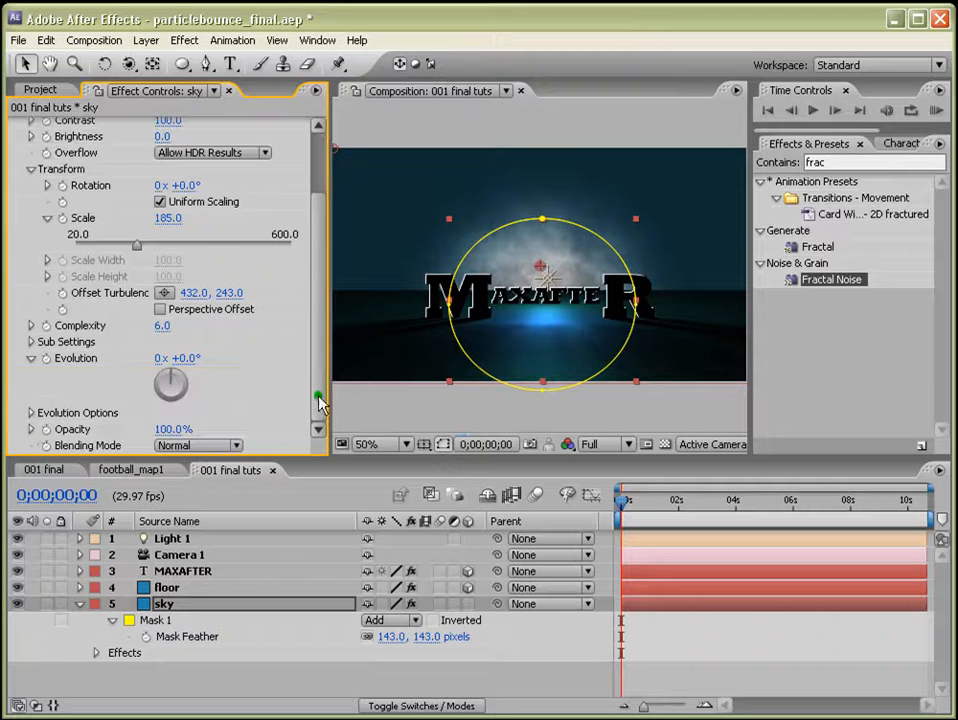
left_click(233, 445)
left_click(237, 520)
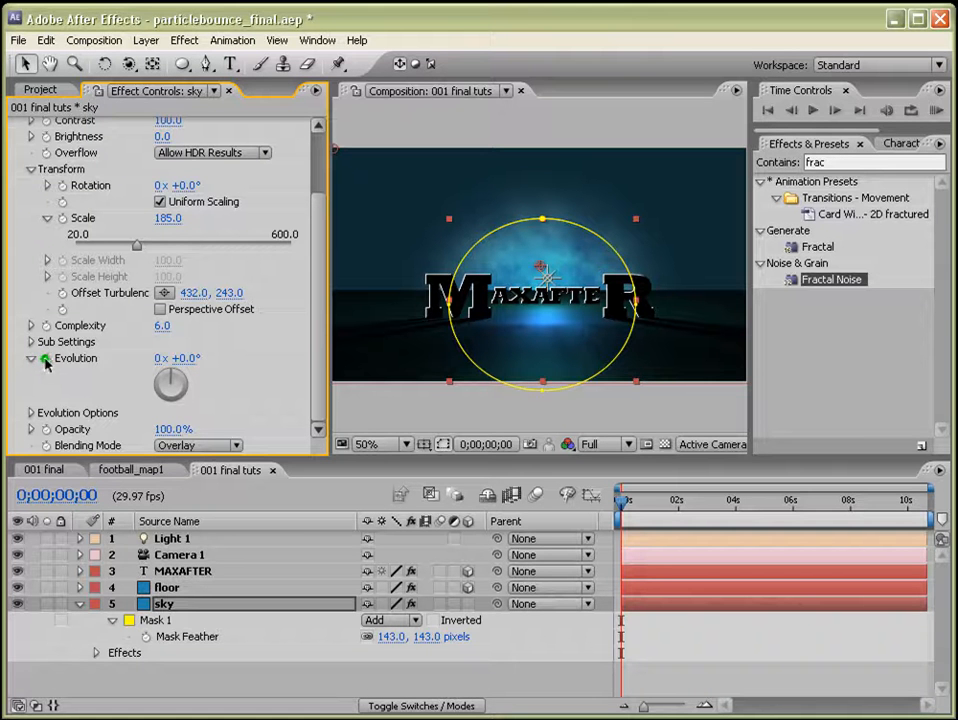
Add the expression time*250 to the Fractal Noise Evolution property.
left_click(47, 361, "alt")
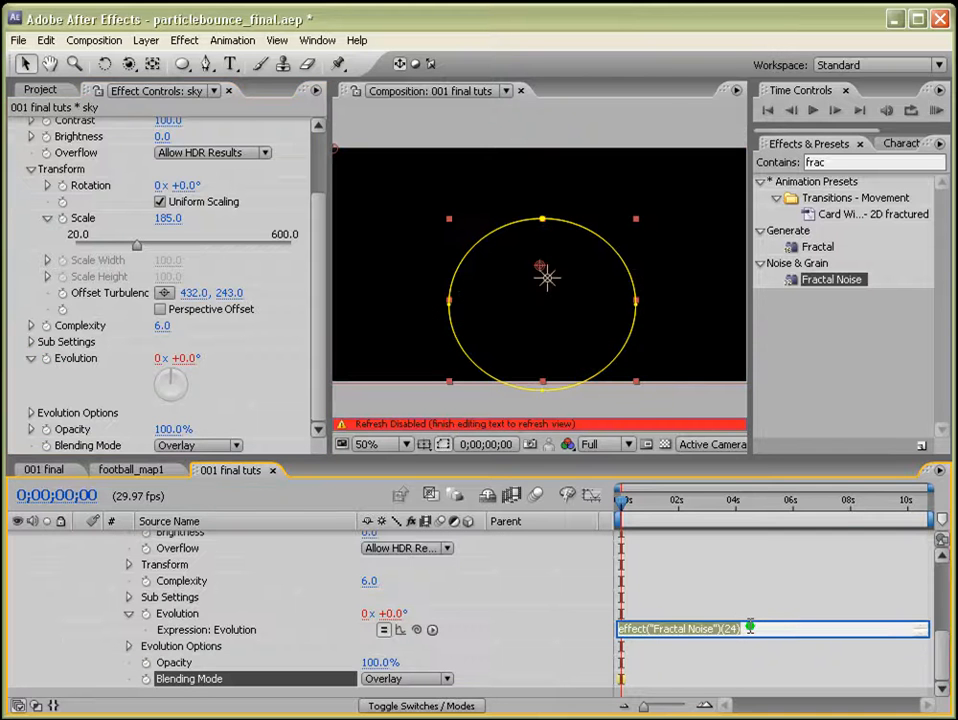
type("to")
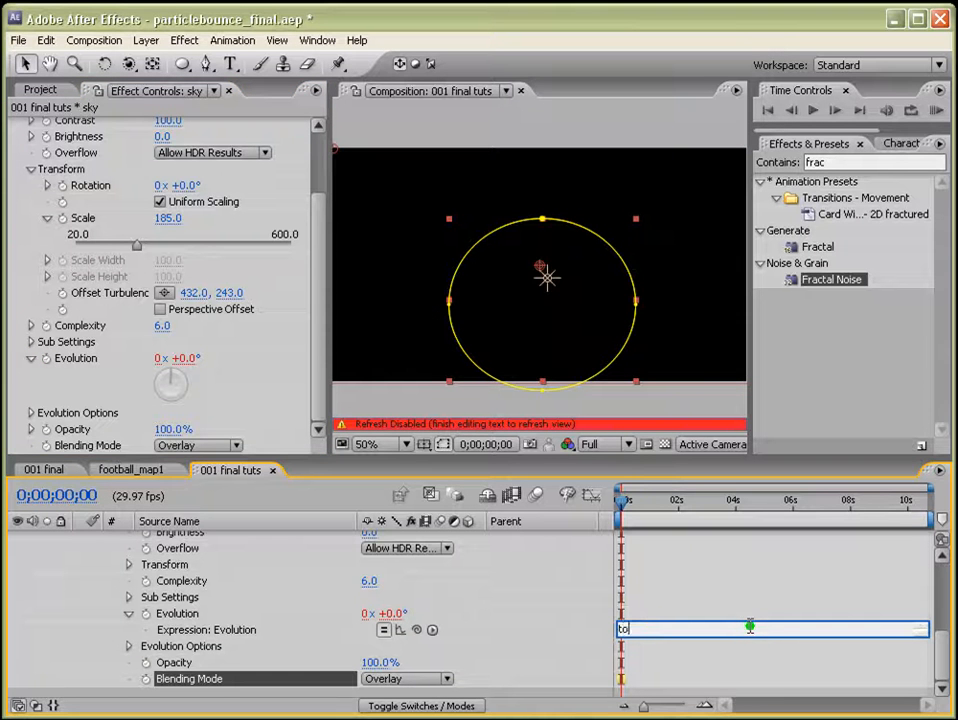
type("ime*250")
key("KP_Enter")
Duplicate the MAXAFTER text layer and move the copy slightly upward.
left_click(40, 90)
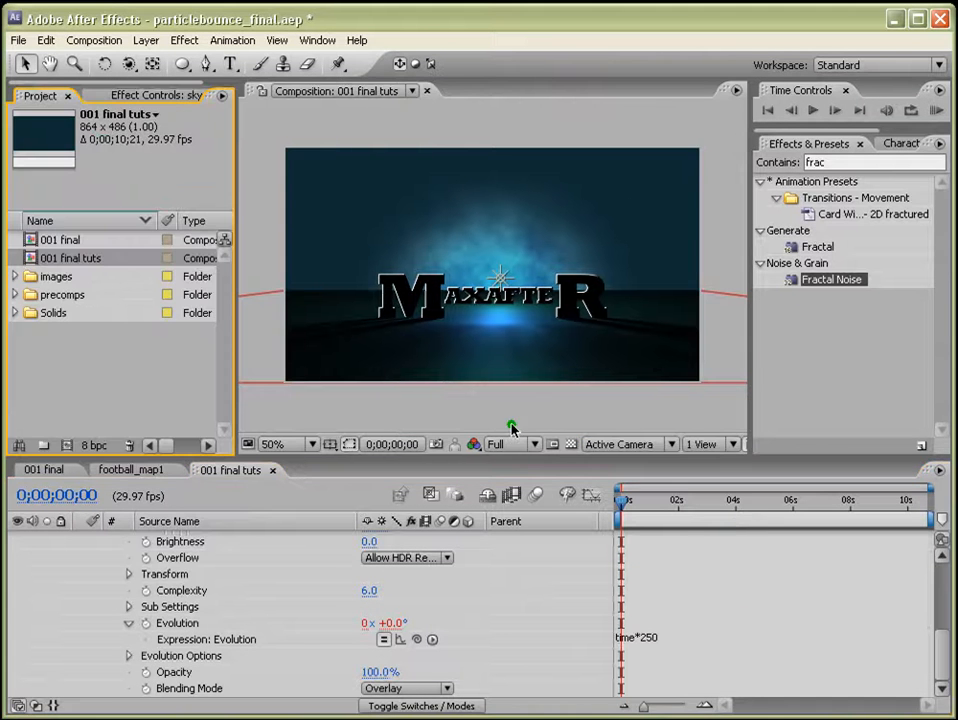
scroll(285, 605, "up", 5)
left_click(79, 558)
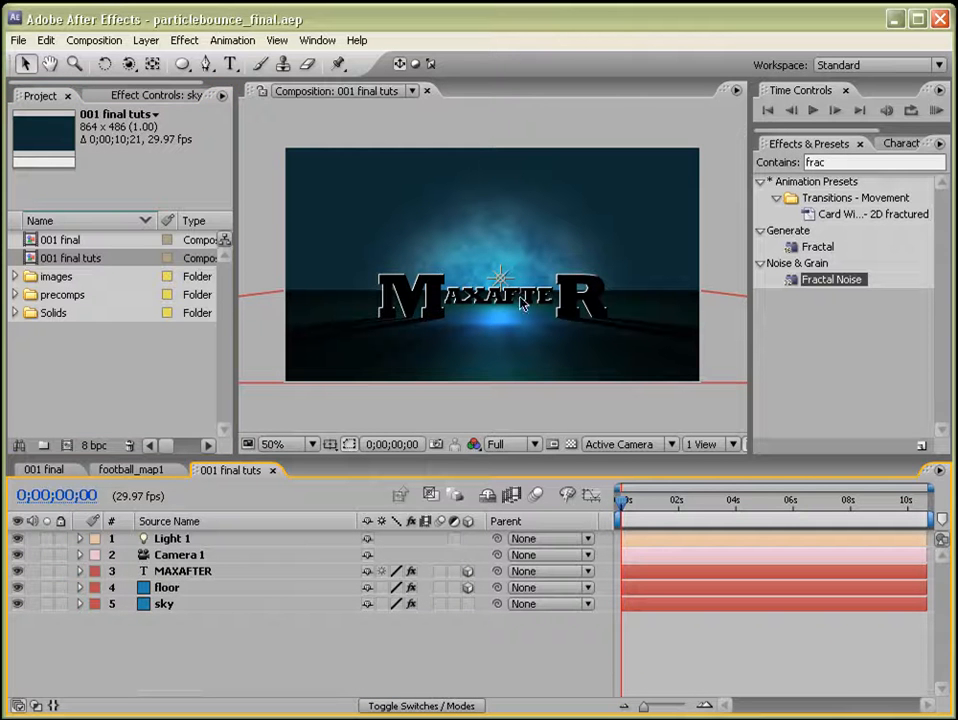
left_click(214, 571)
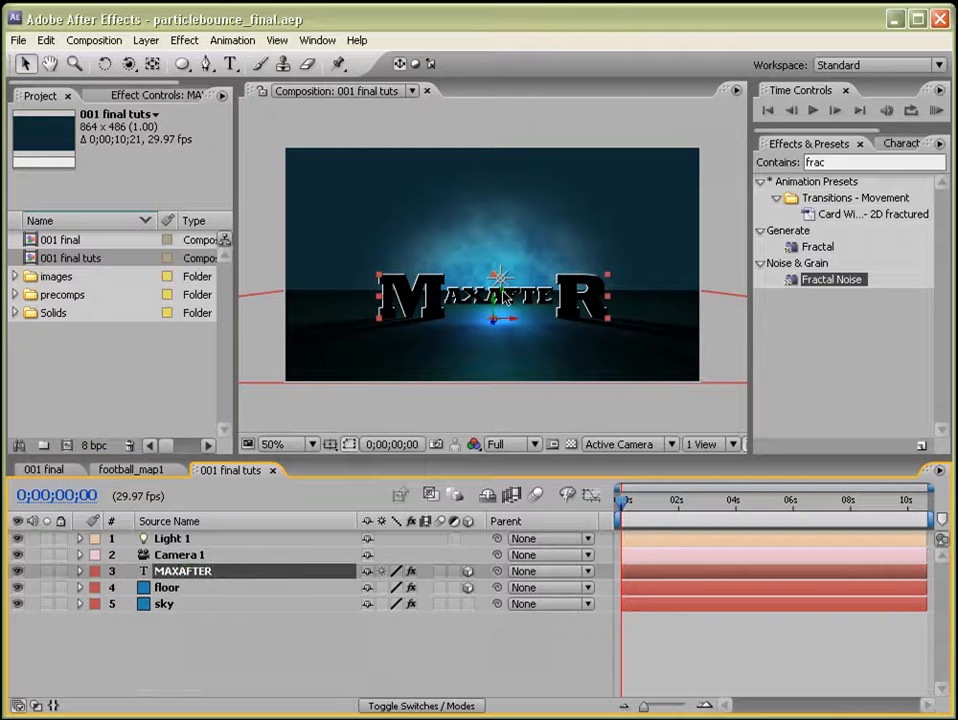
key("ctrl+d")
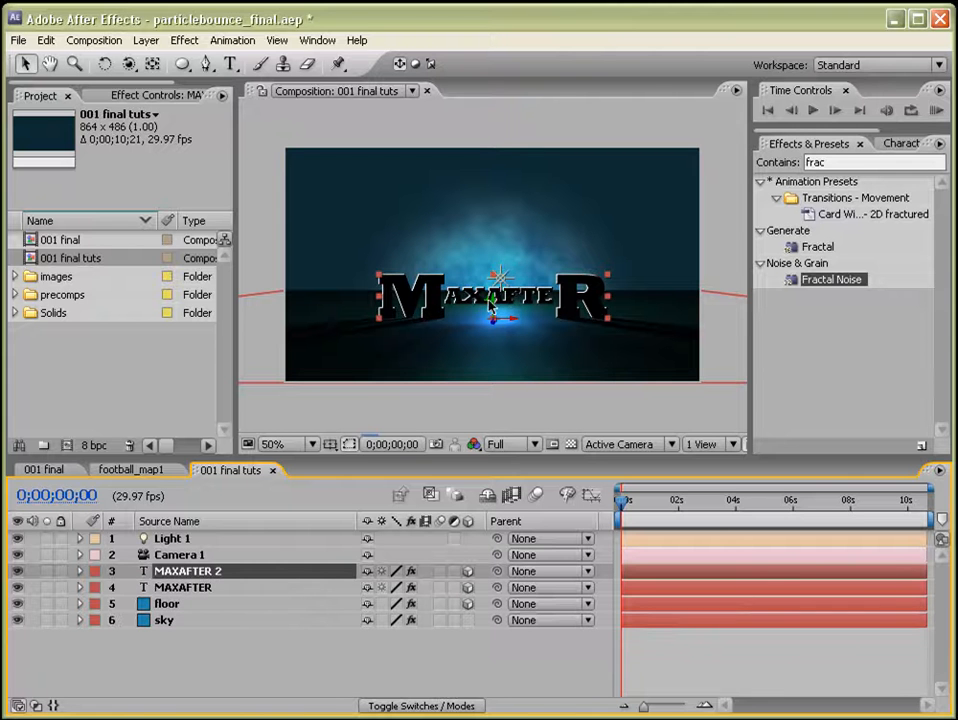
left_click_drag(490, 306, 501, 272)
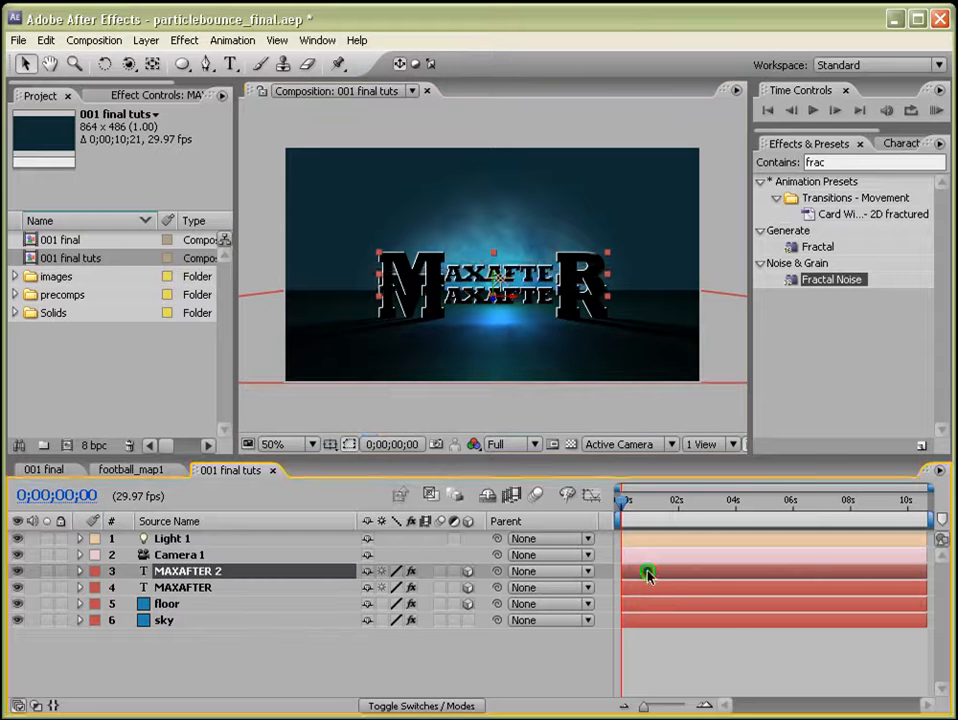
Retype the duplicated text layer's text as FOOTBALL.
double_click(653, 572)
type("PRESENT")
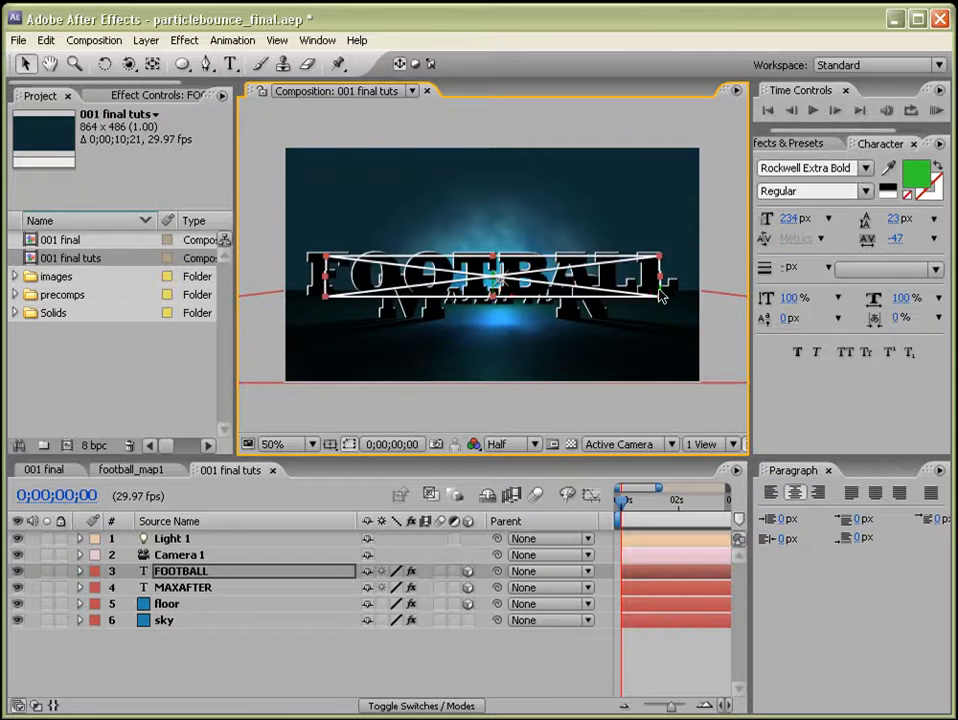
key("Escape")
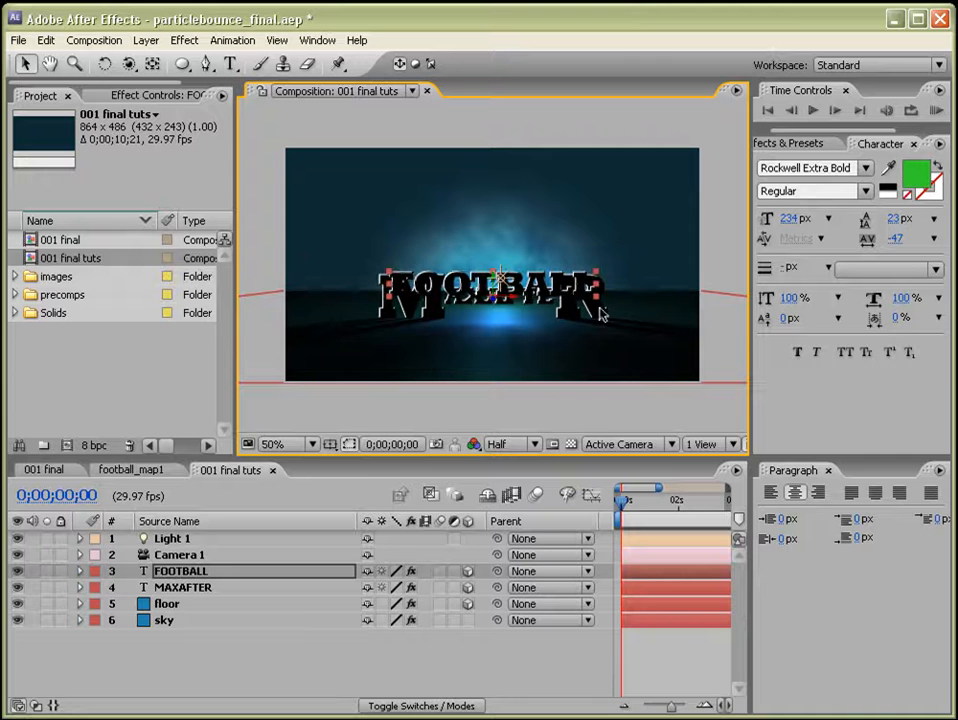
key("F2")
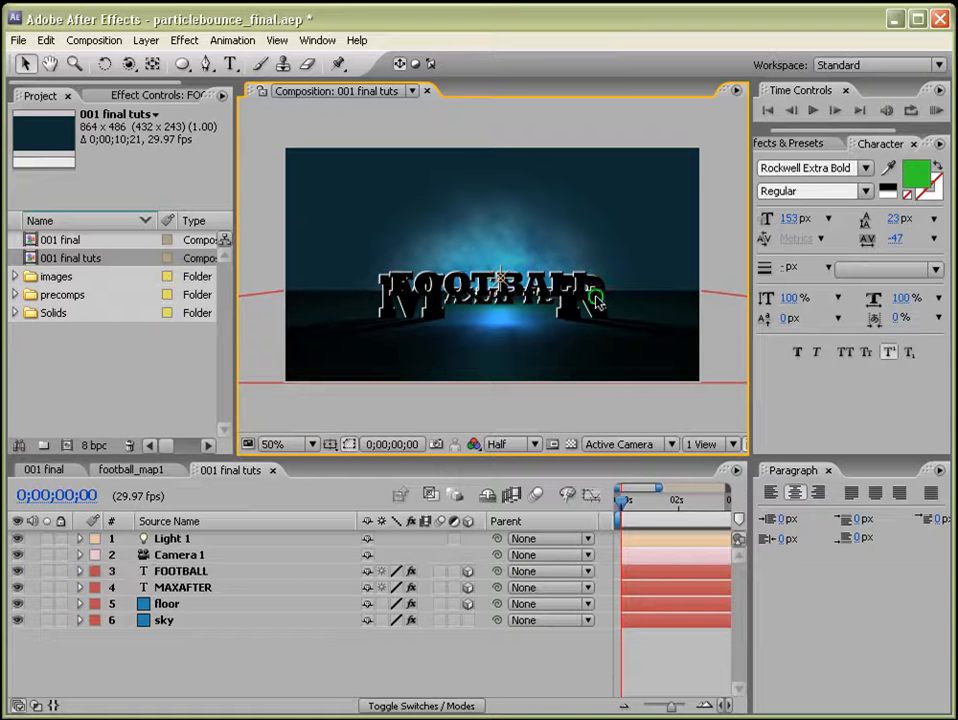
left_click(178, 571)
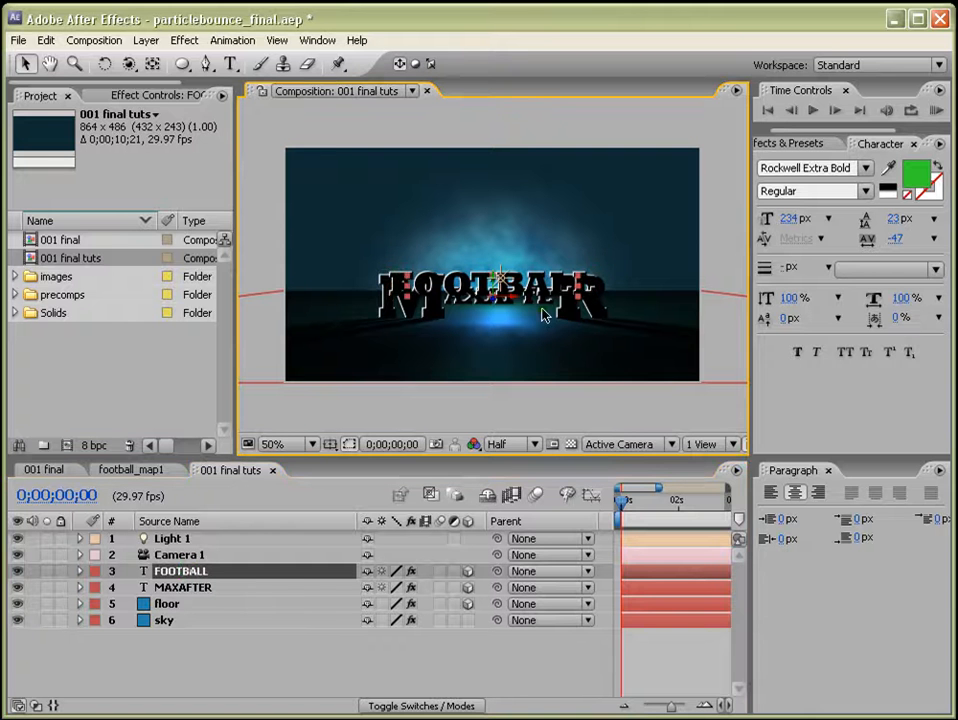
Reposition the FOOTBALL text so it sits just above the MAXAFTER lettering.
scroll(524, 327, "up", 2)
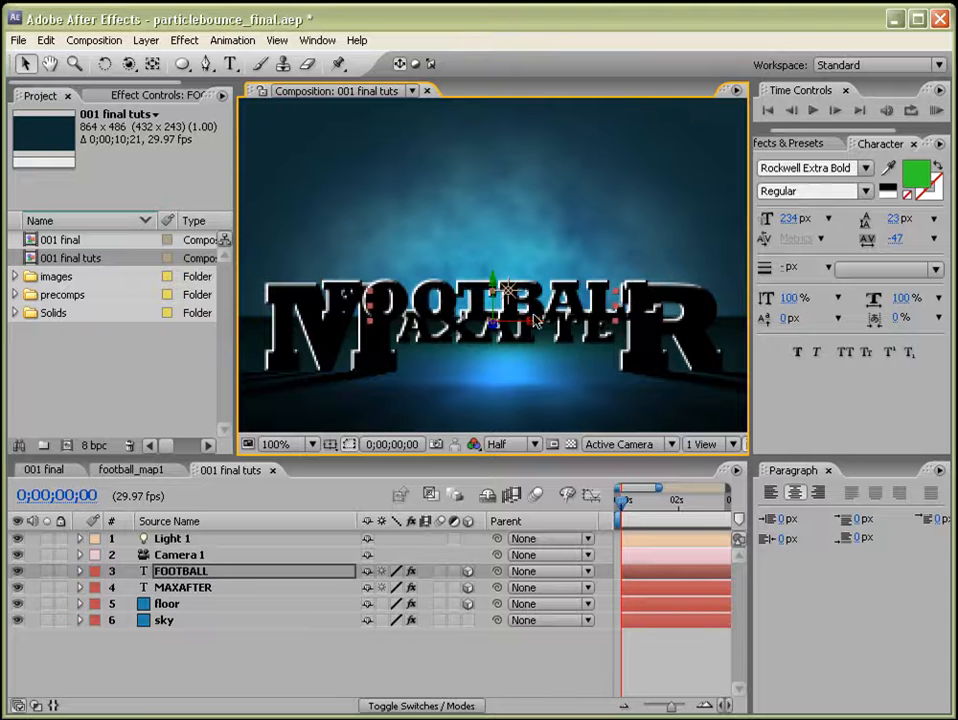
left_click_drag(533, 320, 543, 365)
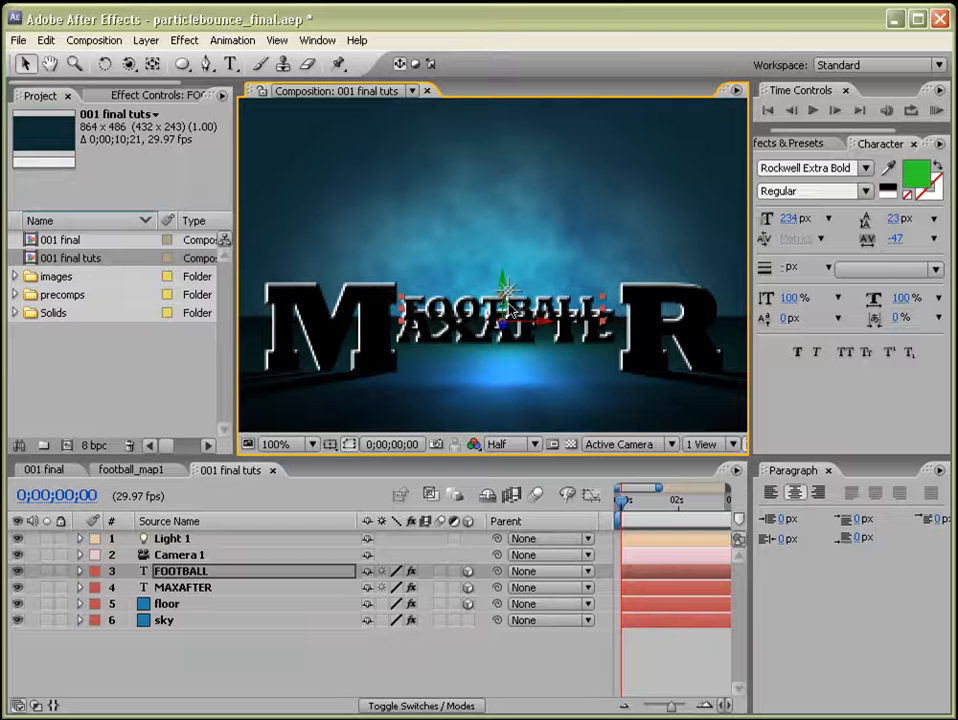
left_click_drag(510, 310, 530, 314)
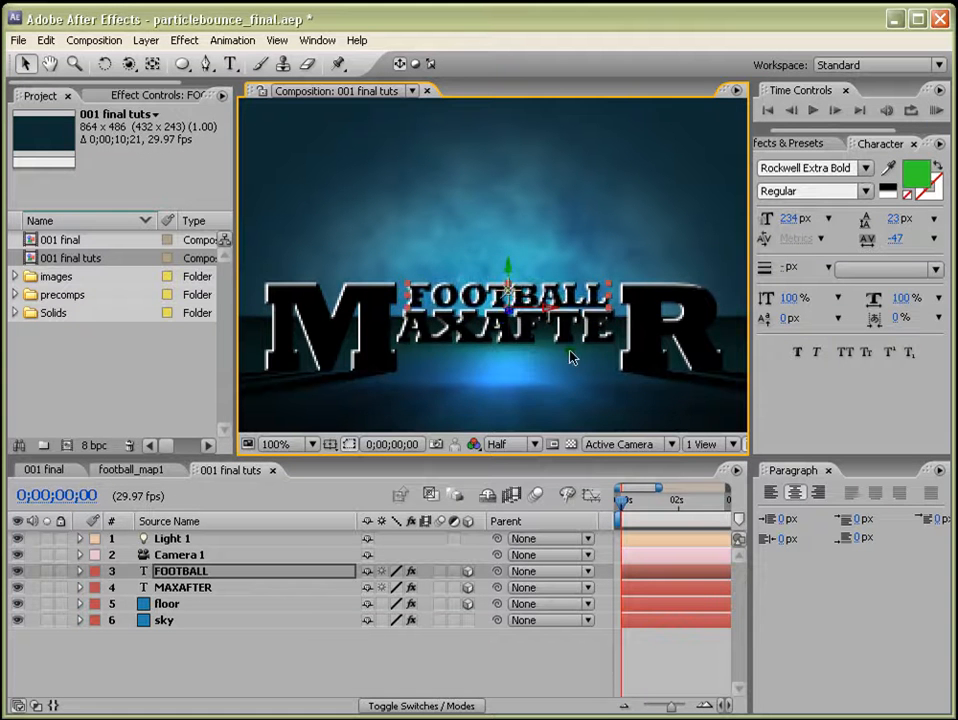
scroll(565, 355, "down", 4)
left_click(553, 352)
scroll(549, 387, "up", 2)
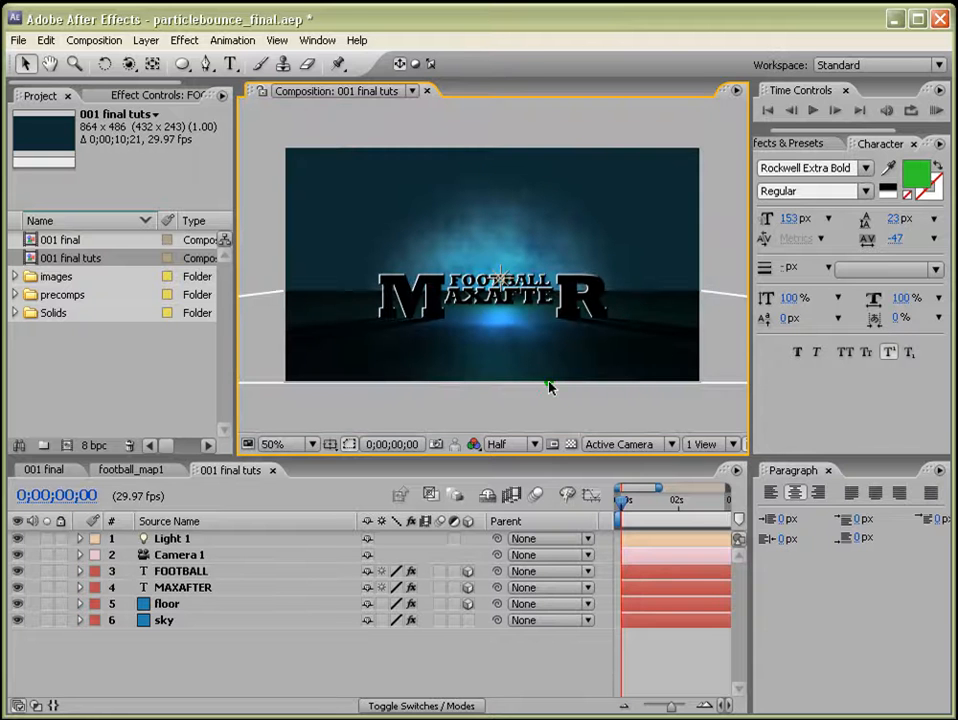
Add a null object layer and parent Camera 1 to the null, placing the camera directly below it.
left_click(166, 555)
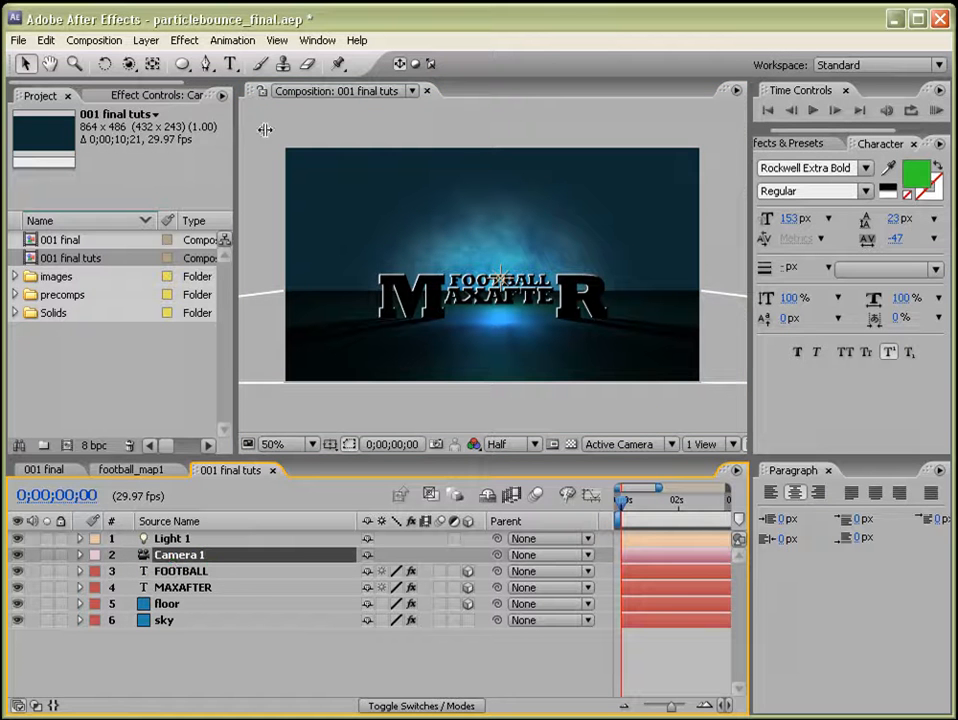
left_click(146, 40)
mouse_move(150, 61)
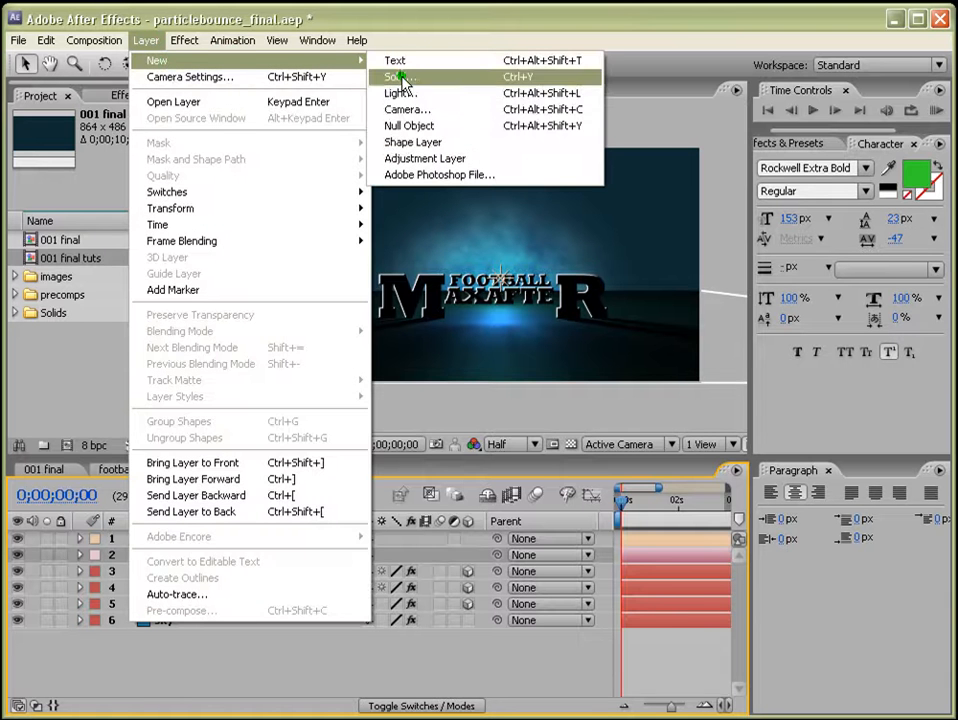
left_click(410, 127)
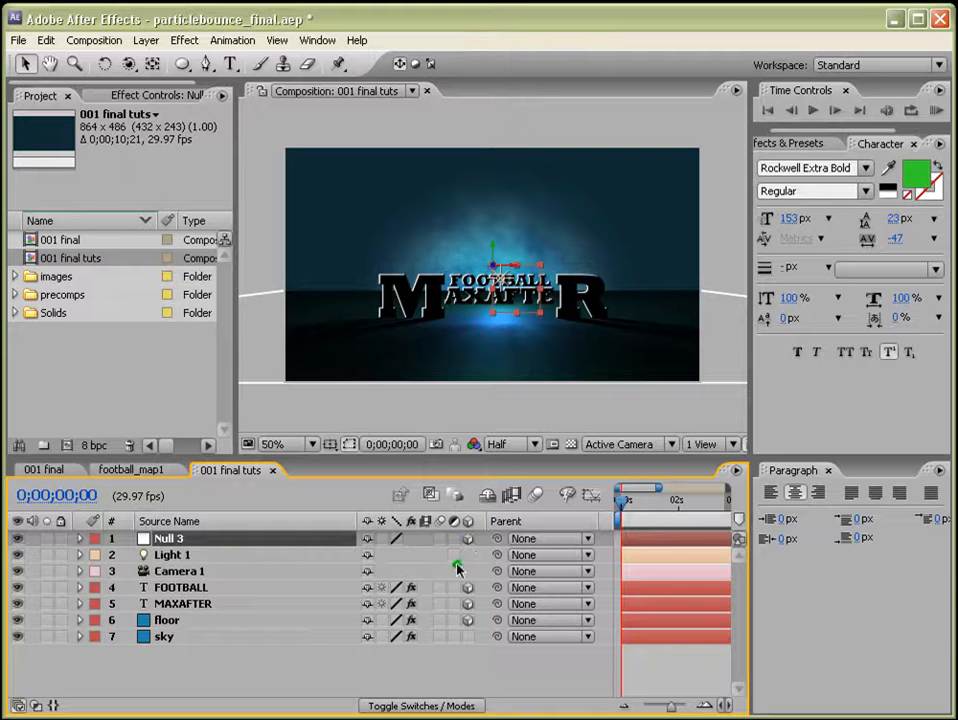
left_click_drag(198, 572, 178, 558)
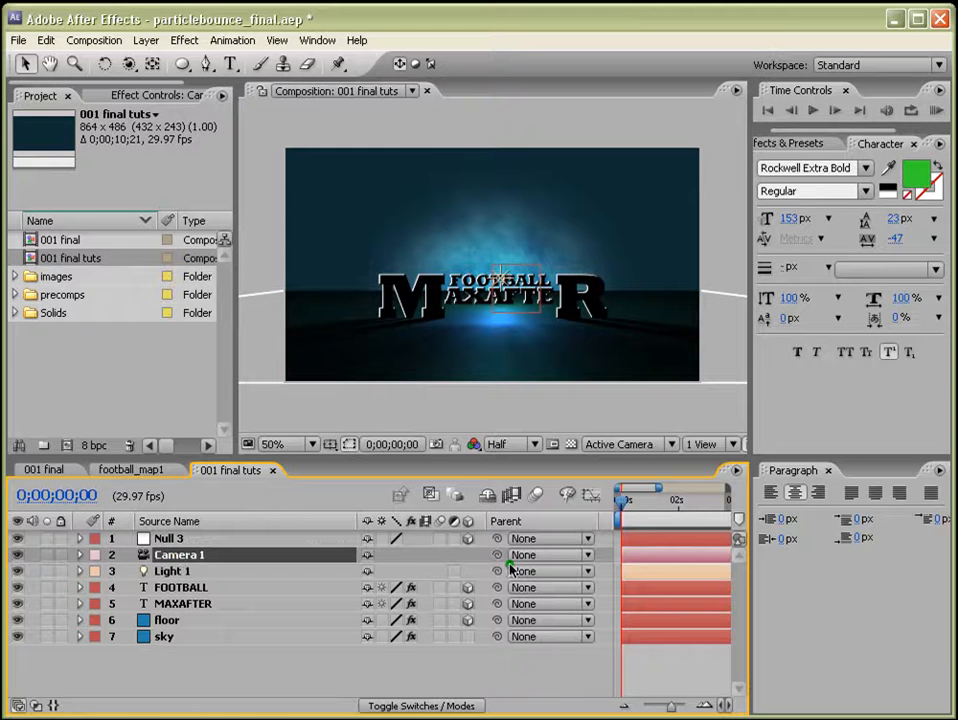
left_click_drag(497, 554, 172, 540)
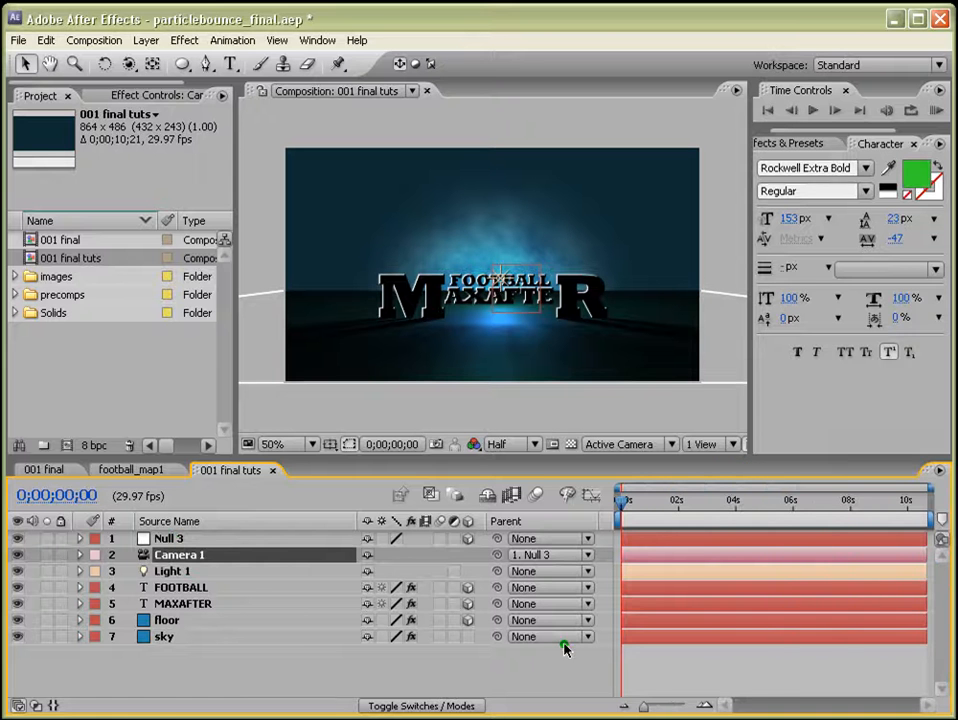
Set a Position keyframe on the null at 1 second.
left_click_drag(656, 709, 665, 706)
left_click(681, 503)
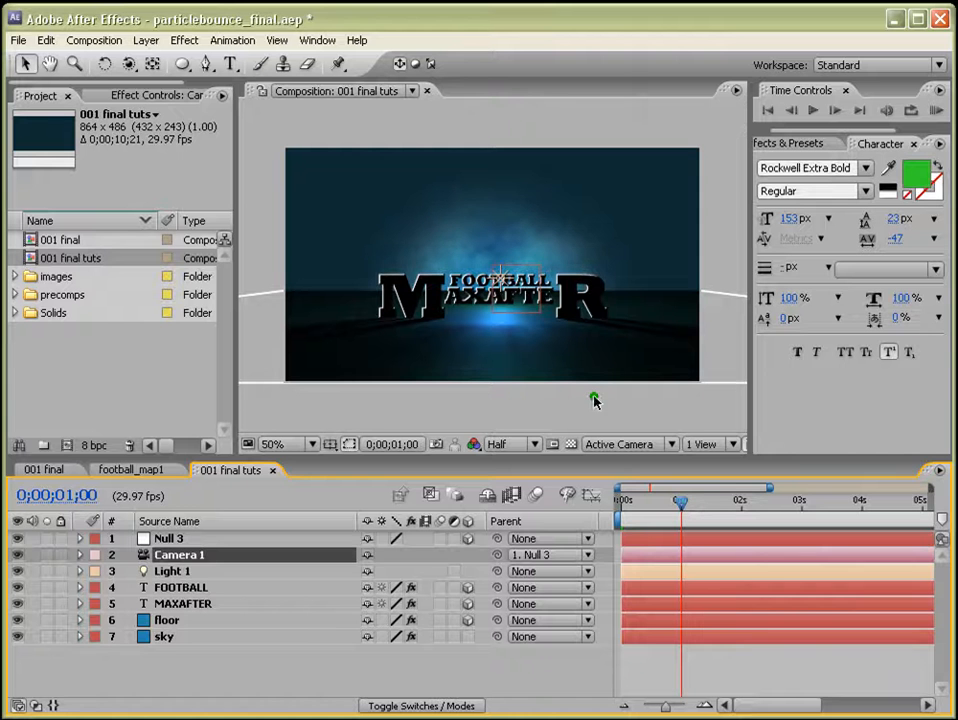
left_click(178, 539)
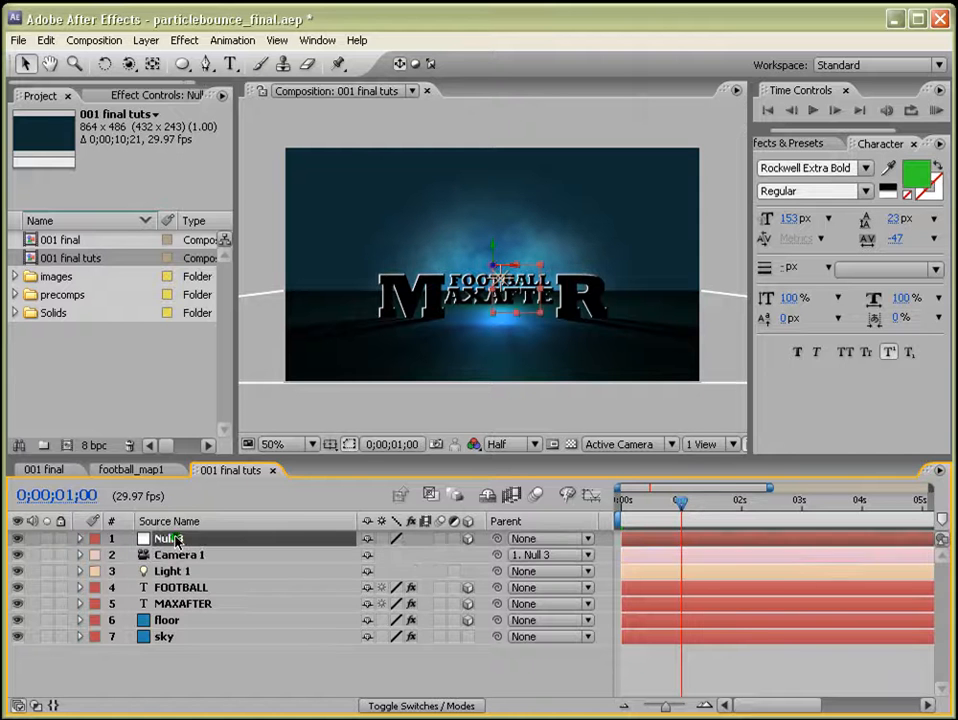
key("p")
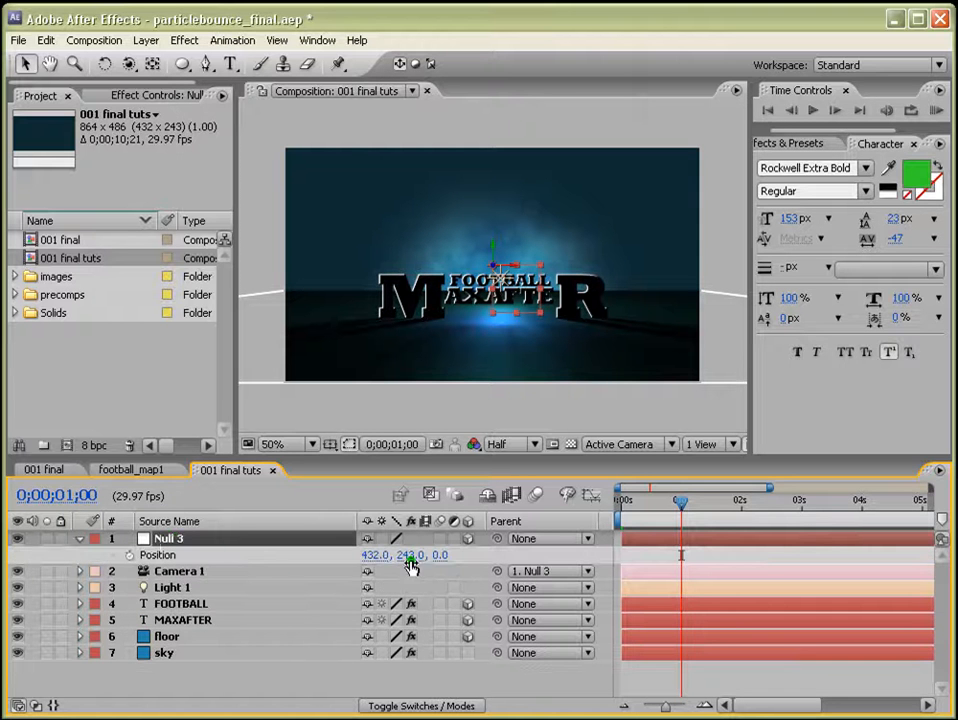
left_click(129, 555)
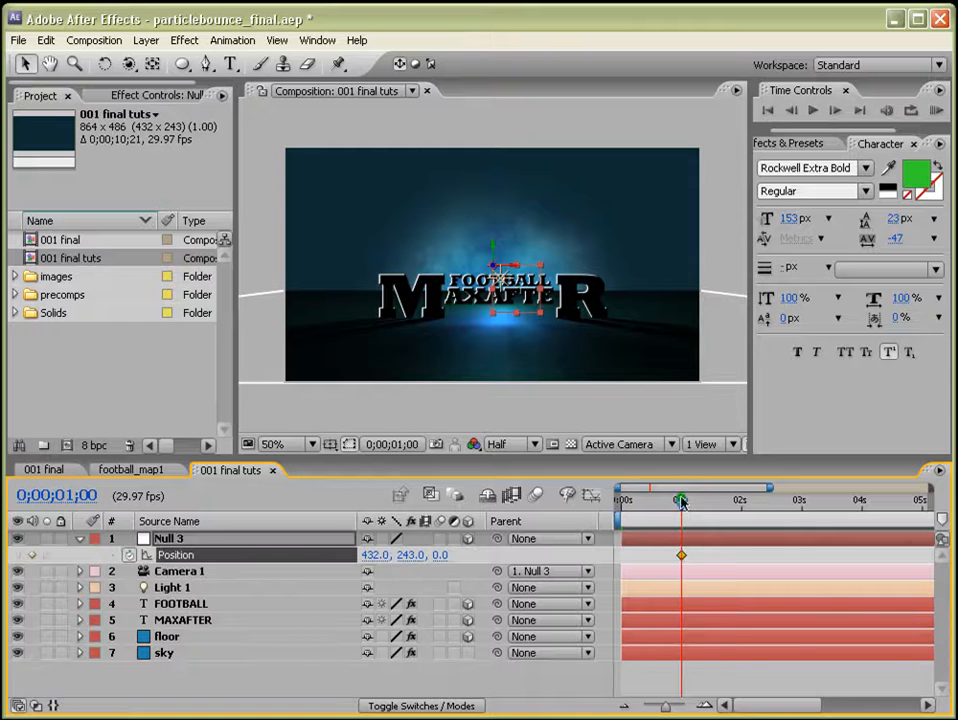
At the start of the timeline, set the null's Z position to 1003.
left_click_drag(680, 500, 621, 500)
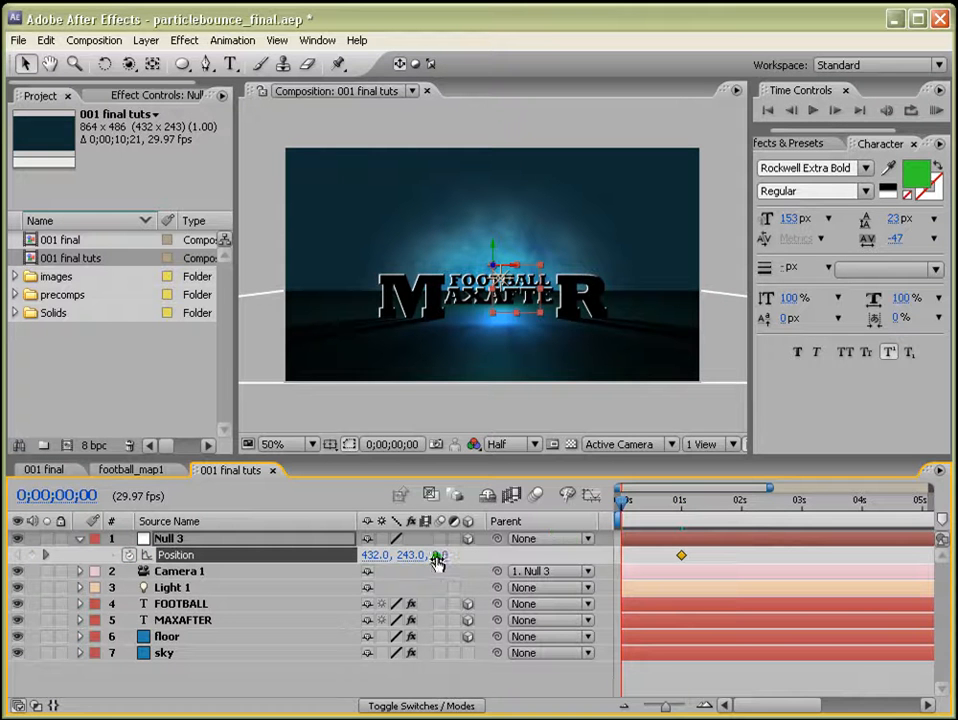
left_click_drag(437, 563, 549, 551)
left_click_drag(445, 560, 607, 543)
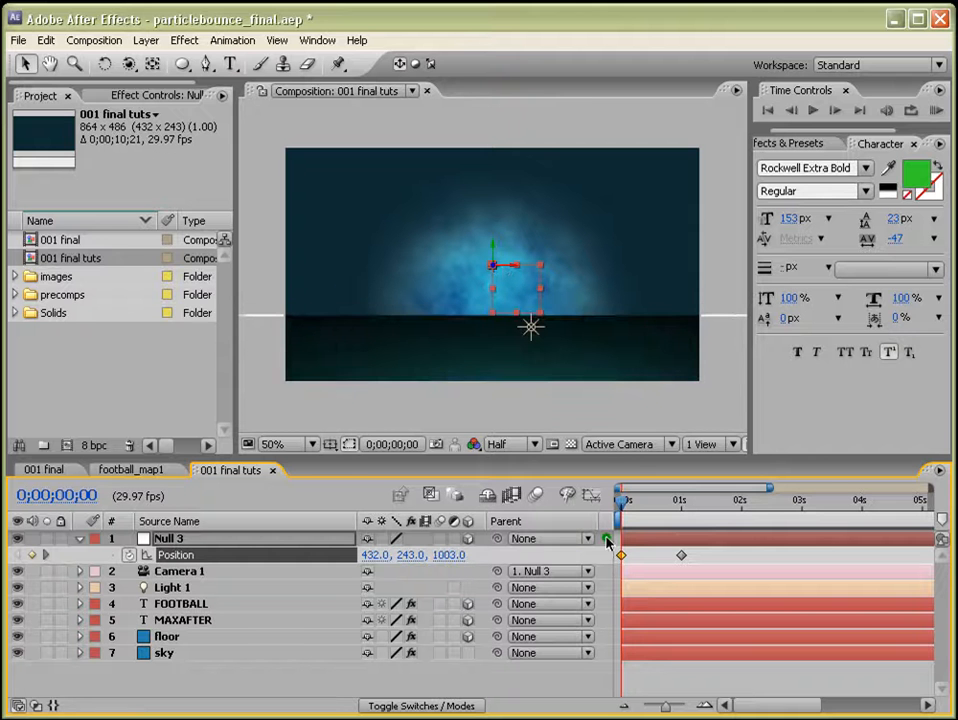
Apply Easy Ease to the null's Position keyframe at 1 second.
right_click(681, 556)
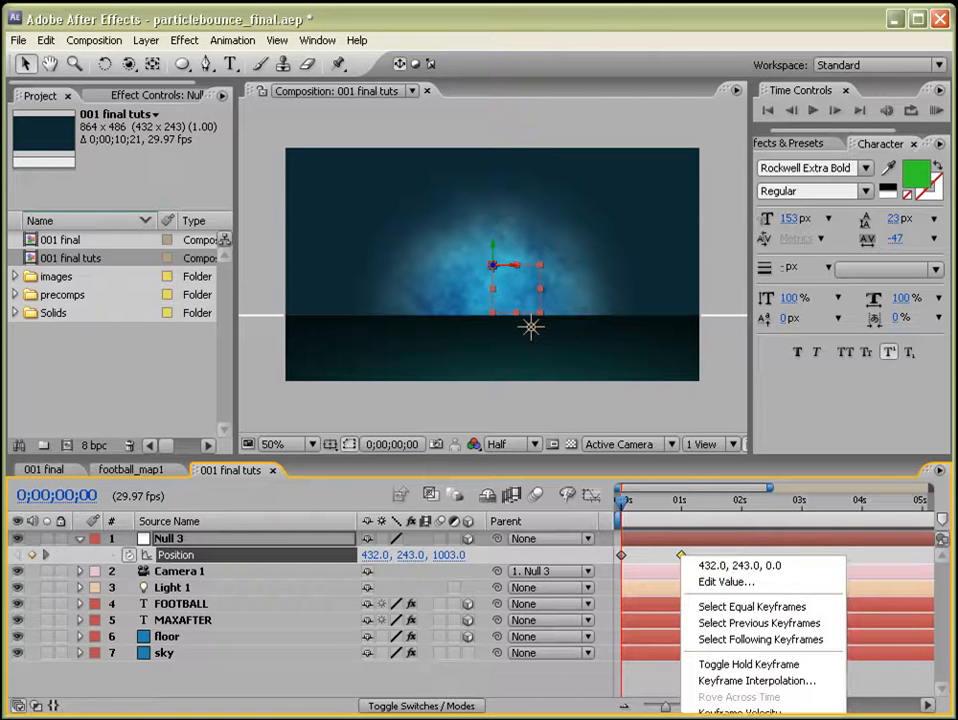
key("F9")
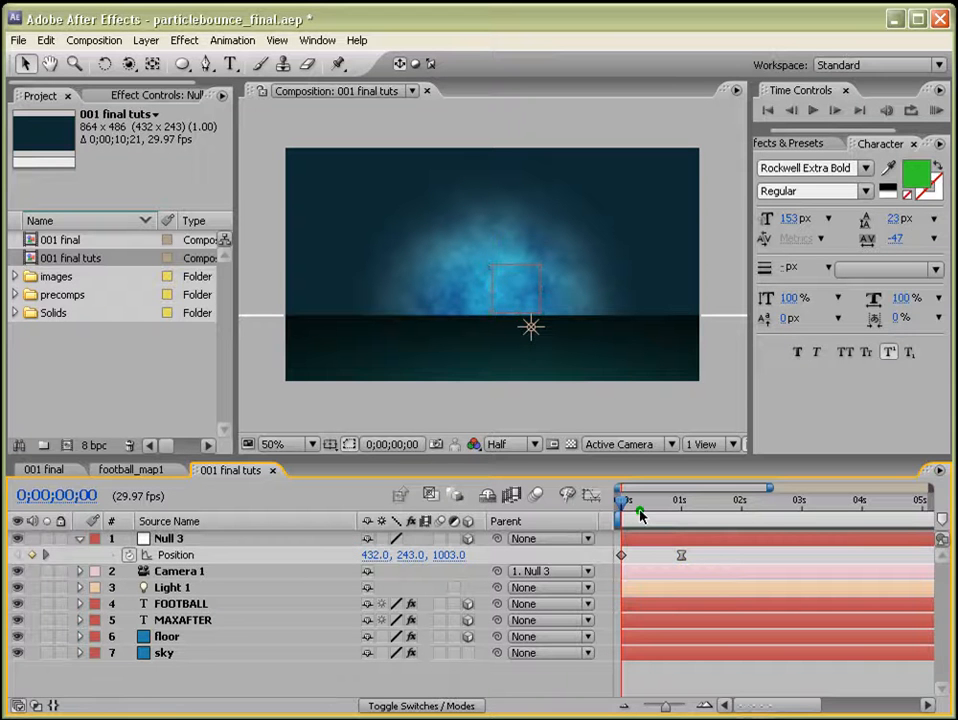
left_click(636, 502)
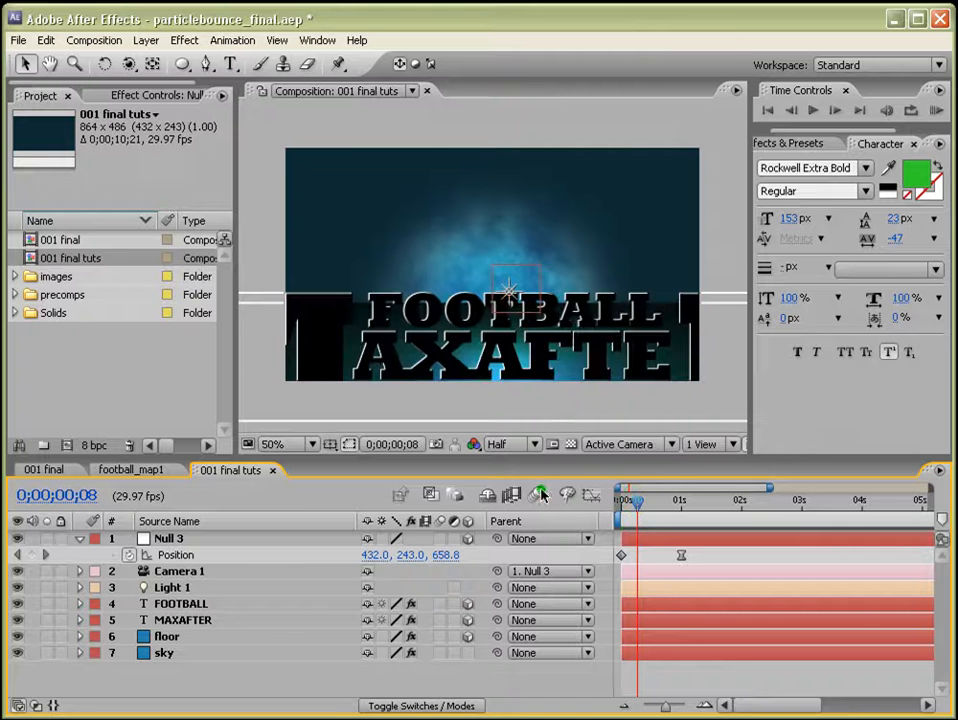
Enable motion blur on the FOOTBALL and MAXAFTER text layers.
left_click(178, 620)
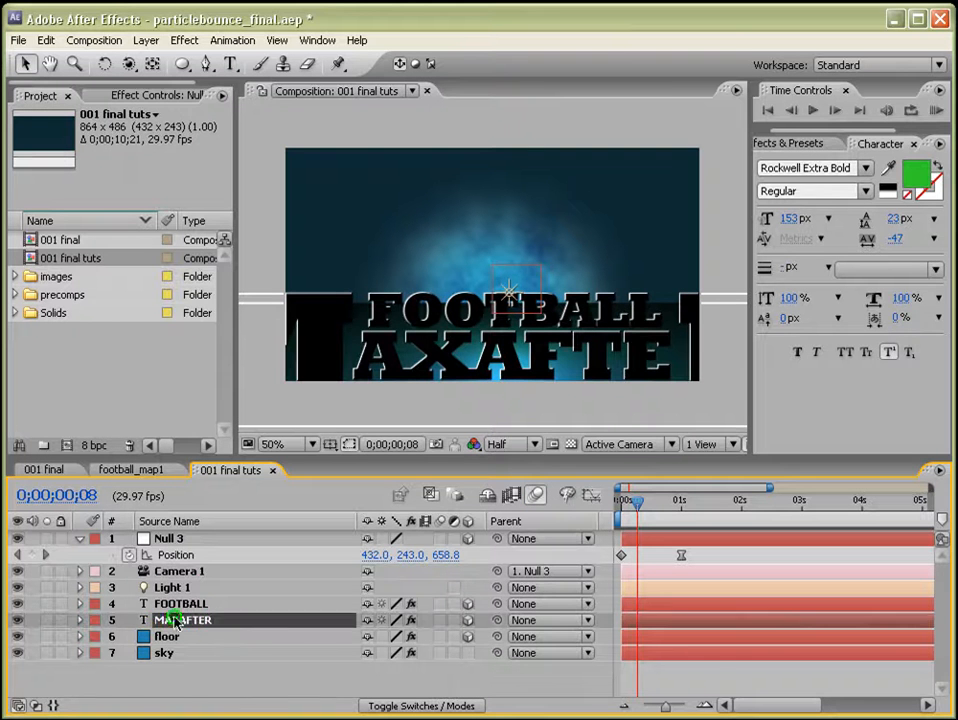
left_click(180, 604, "ctrl")
left_click(438, 605)
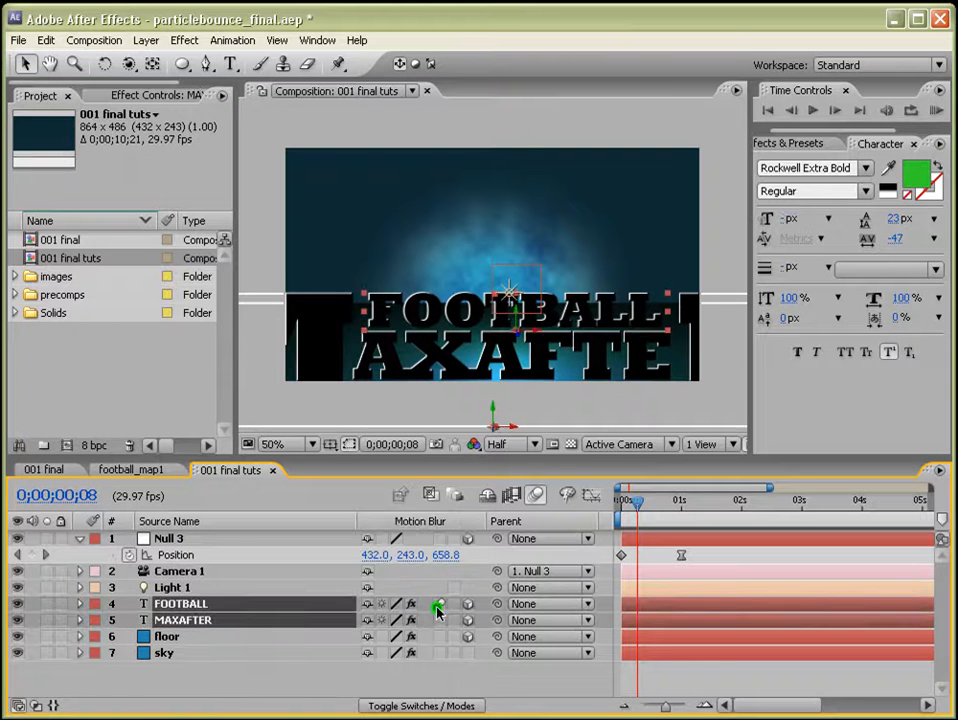
Preview the camera move animation across the first second.
left_click(934, 111)
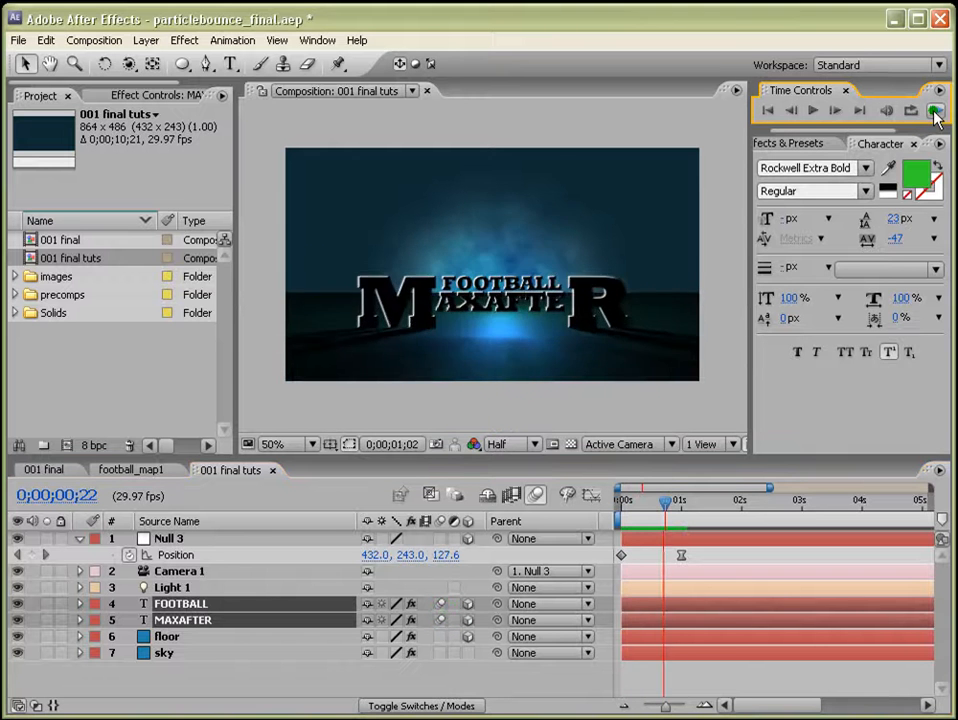
left_click(935, 115)
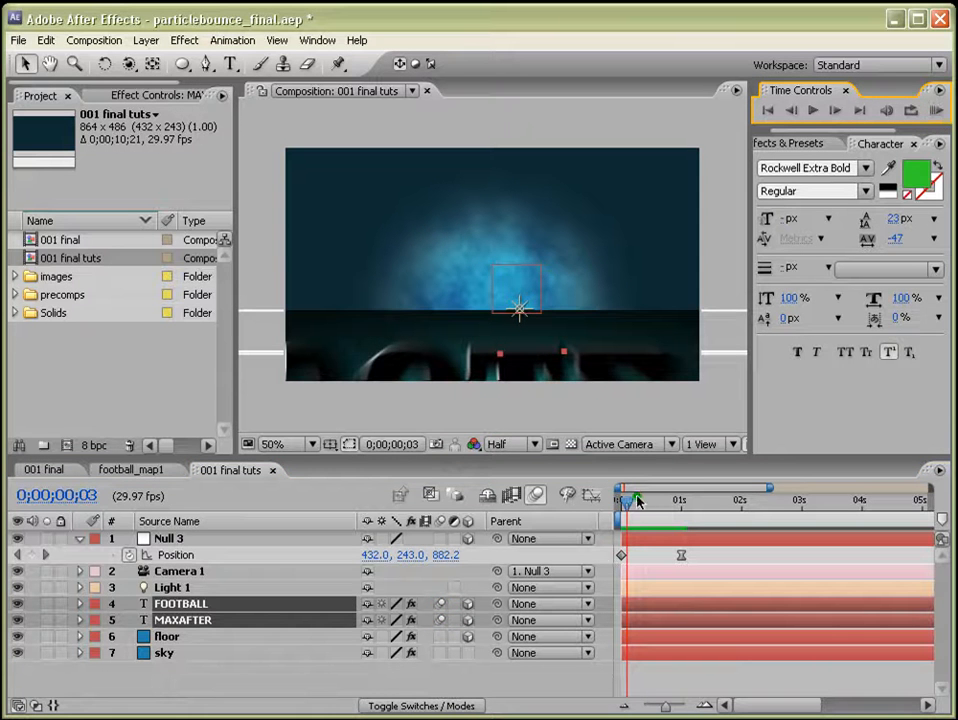
left_click_drag(637, 500, 667, 503)
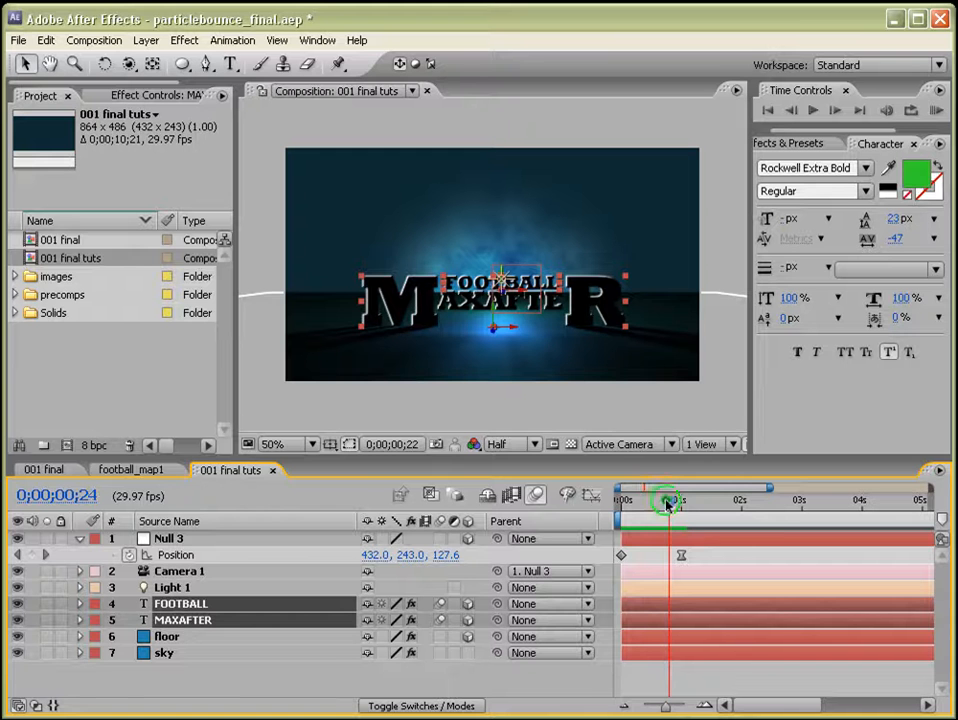
Try rotating the null around its Z axis and undo the rotation.
left_click(181, 540)
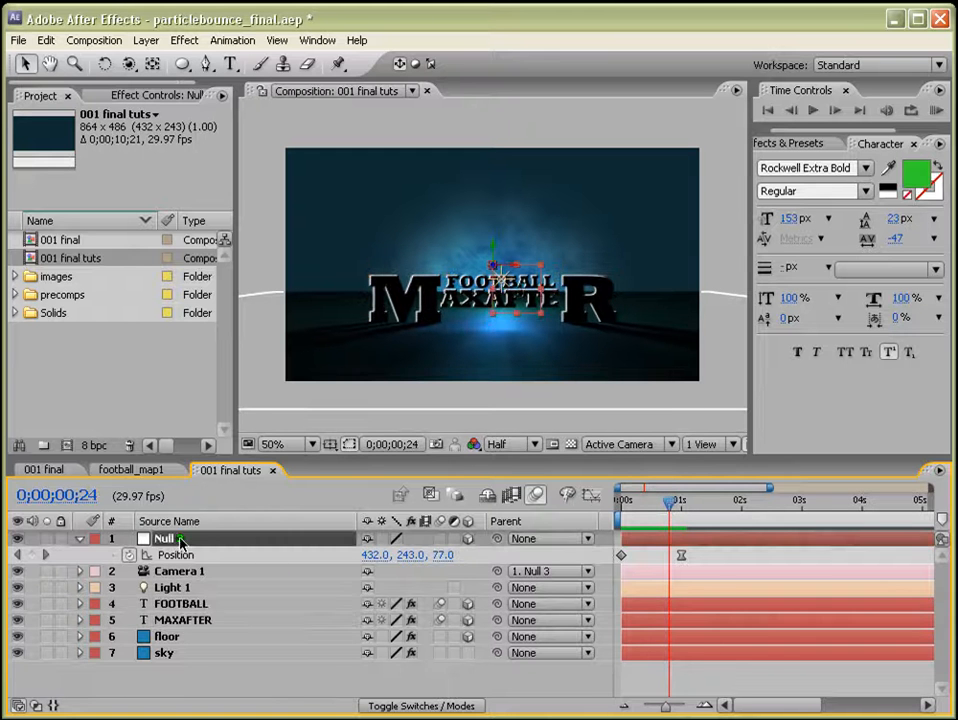
key("r")
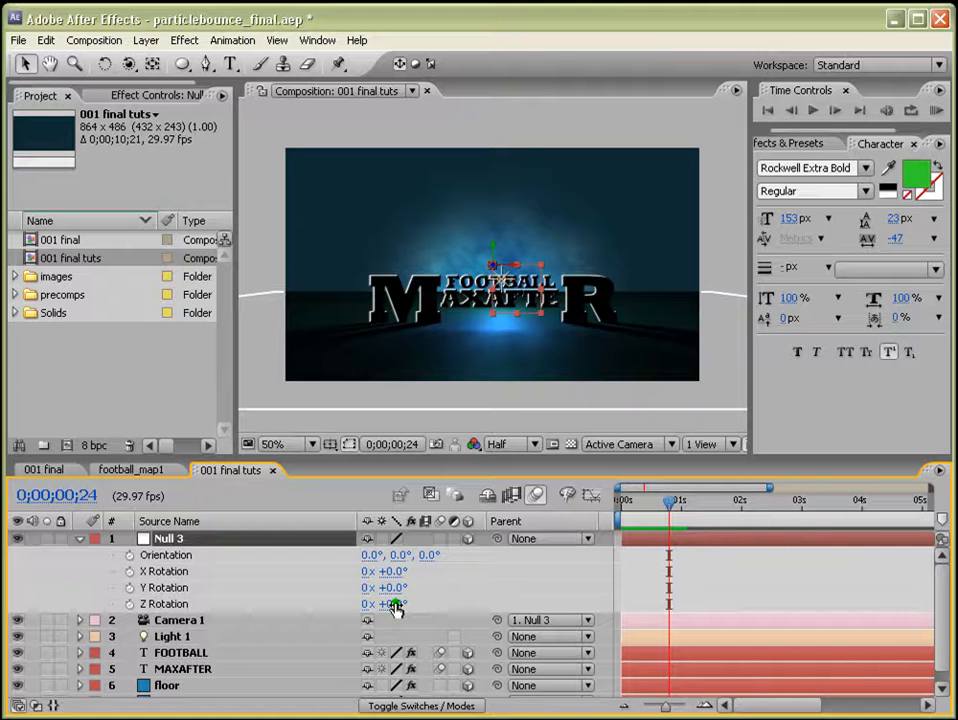
left_click_drag(396, 607, 398, 571)
key("ctrl+z")
key("ctrl+z")
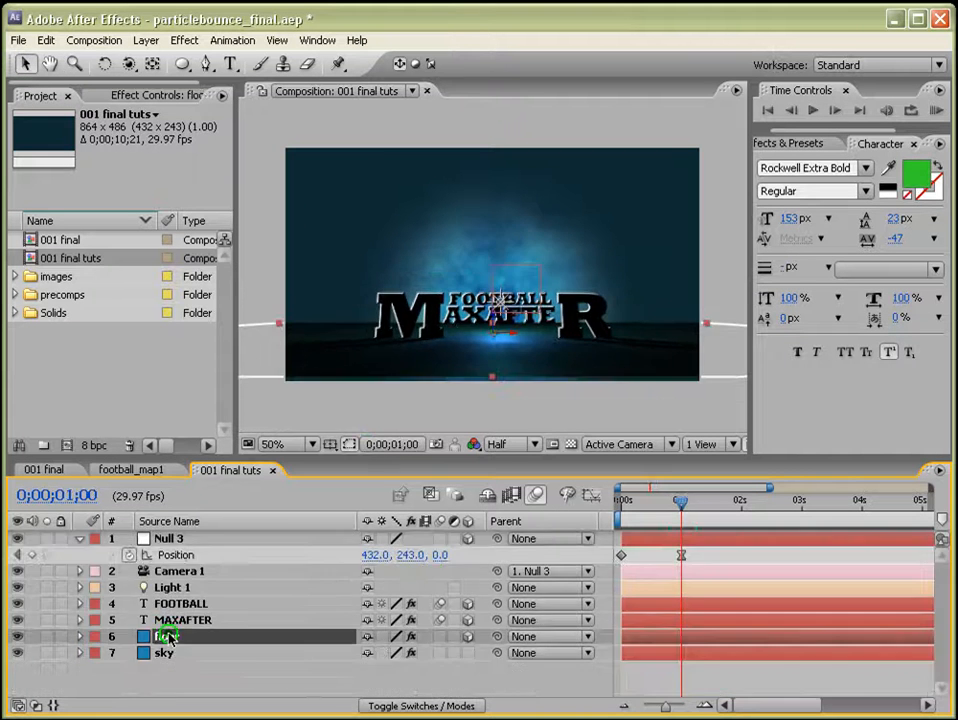
Open the football_map1.jpg footage from the images folder.
left_click_drag(497, 340, 499, 360)
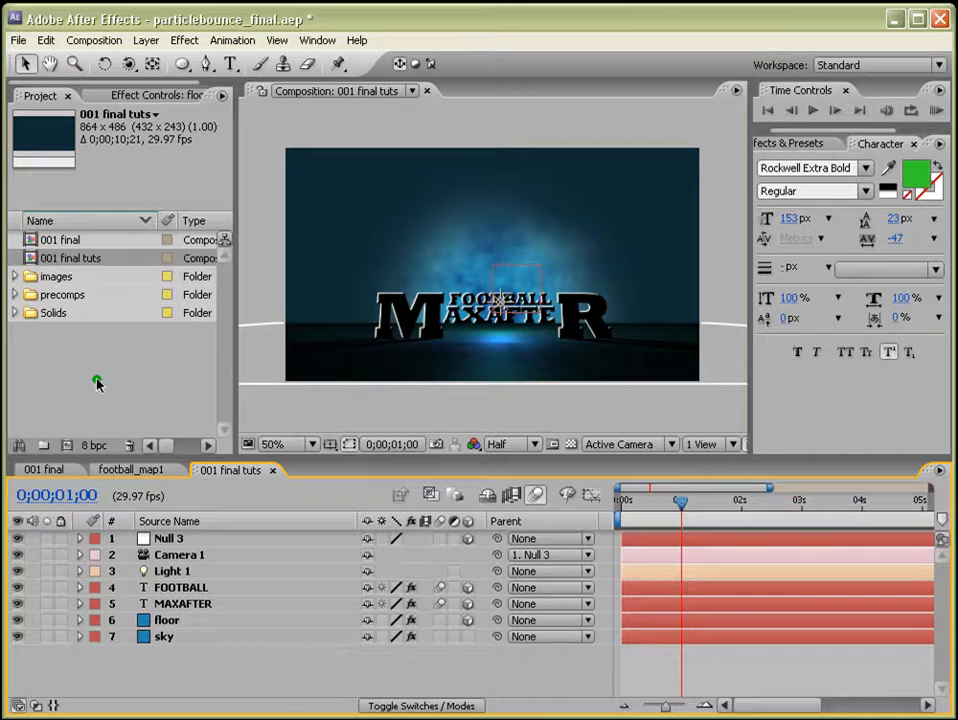
left_click(13, 278)
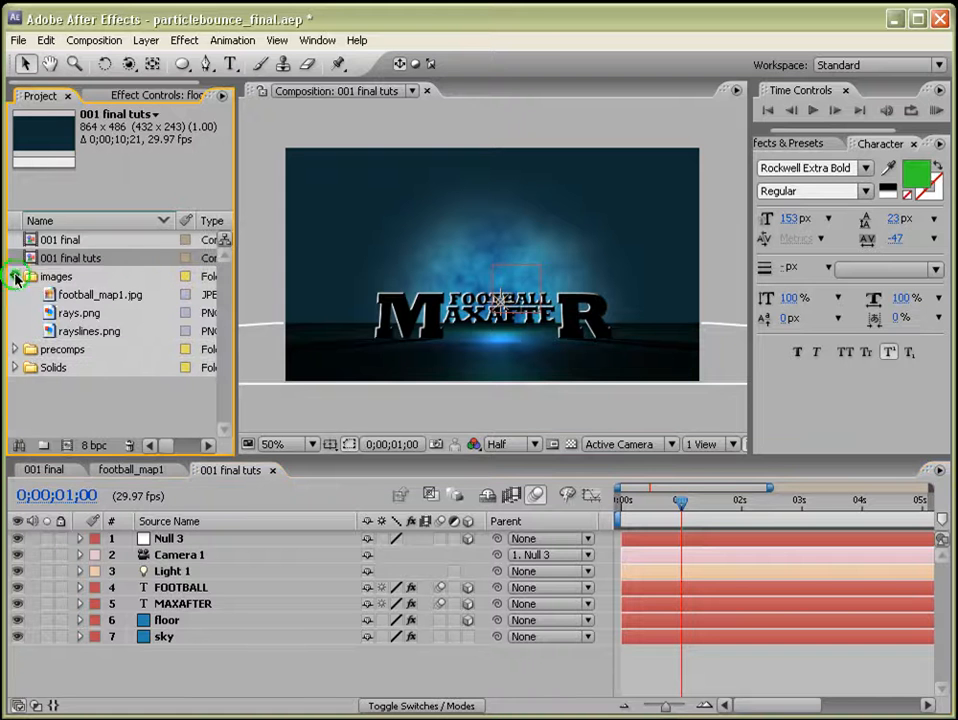
left_click(80, 295)
double_click(80, 296)
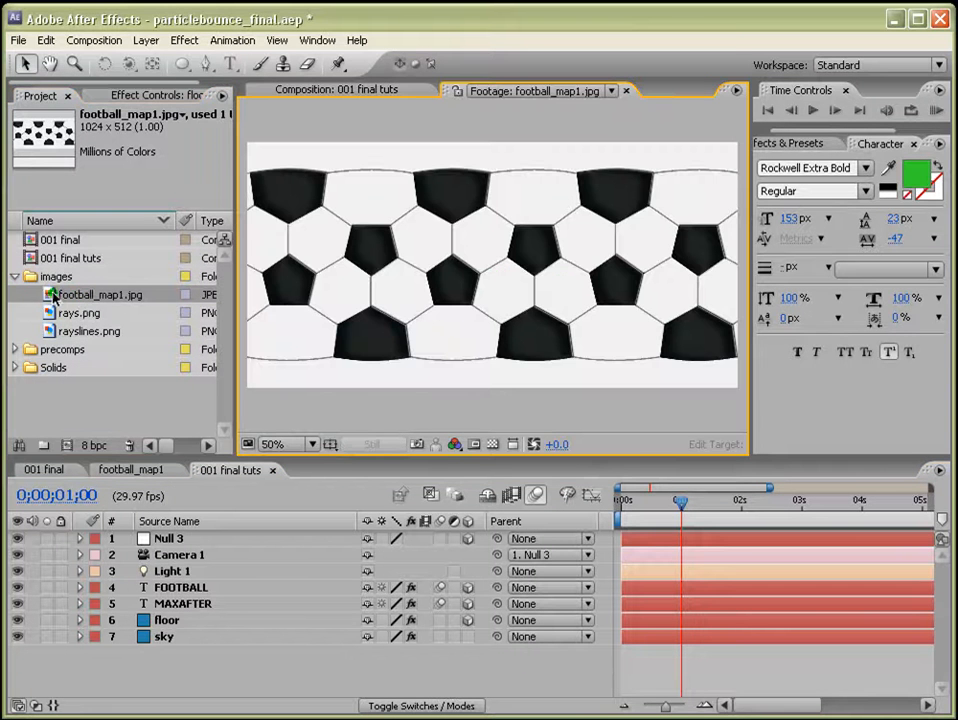
Create a new composition from football_map1.jpg and move it into the precomps folder.
left_click_drag(52, 296, 67, 445)
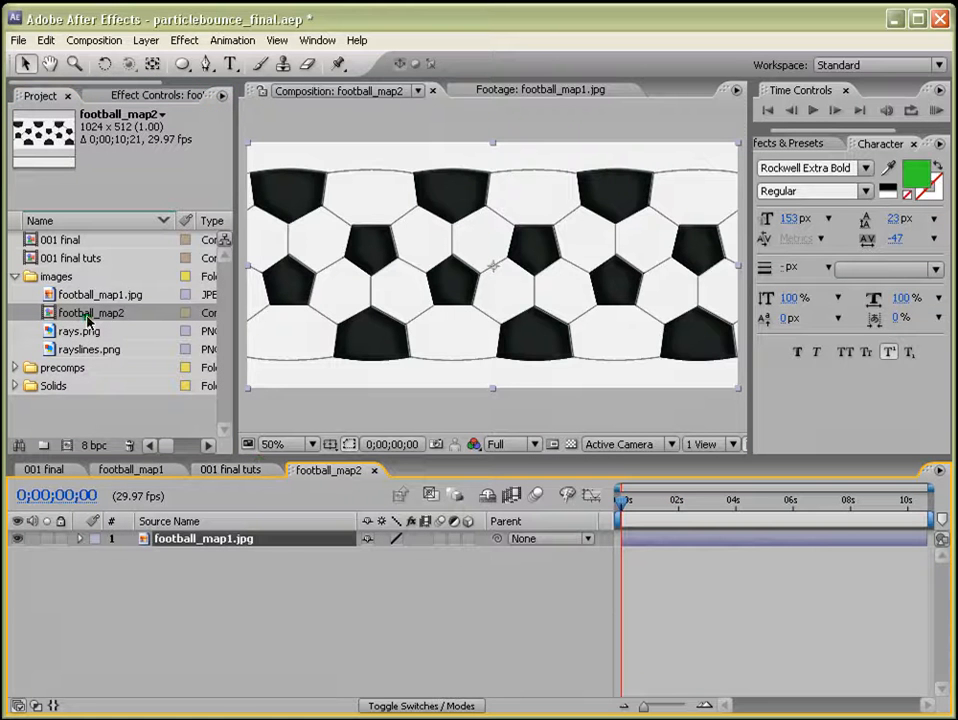
left_click(13, 278)
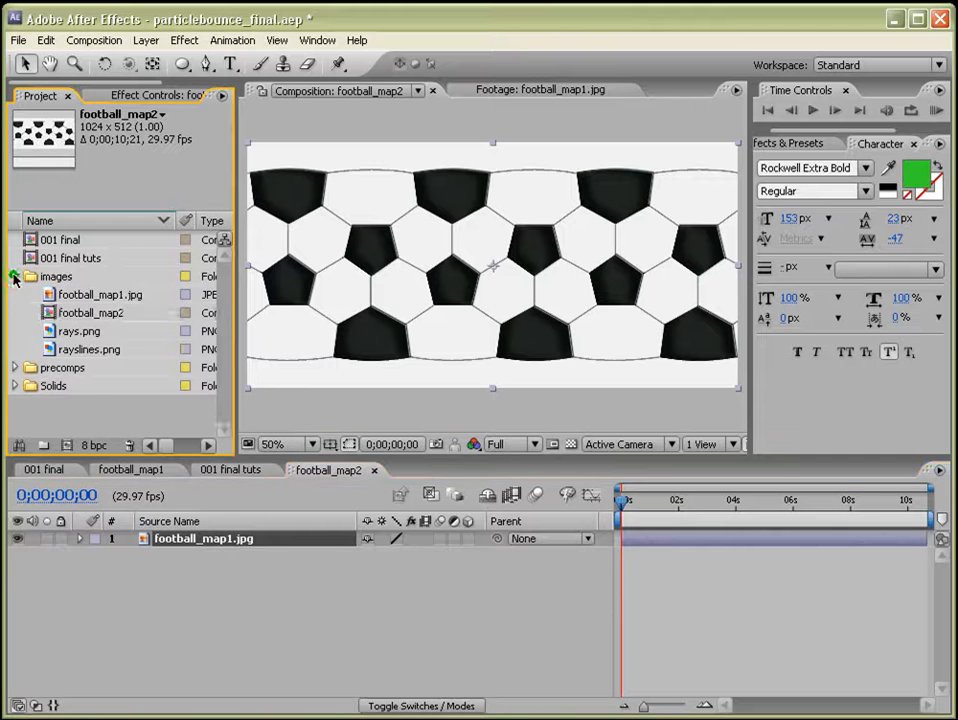
left_click_drag(47, 313, 66, 368)
left_click(15, 276)
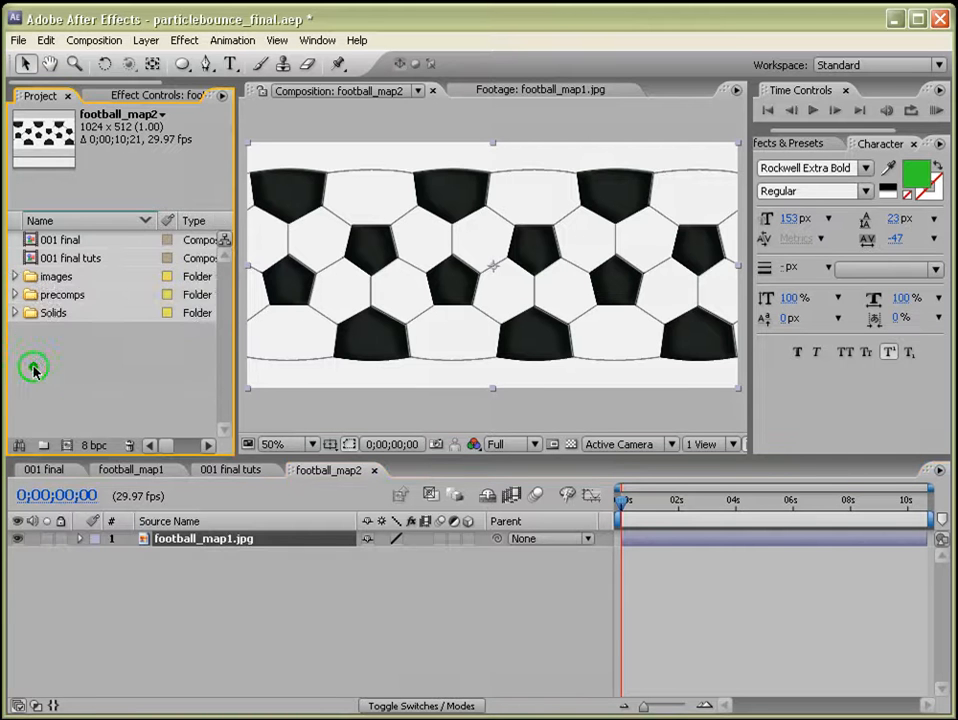
left_click(15, 294)
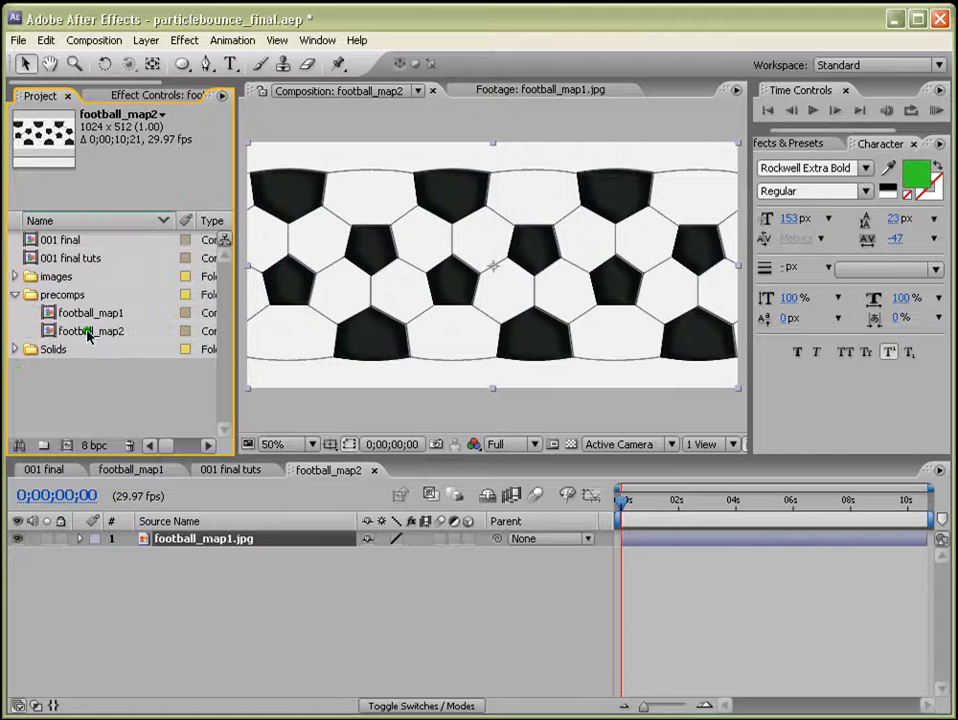
left_click(88, 333)
Apply the CC Sphere effect to the football_map1.jpg layer.
left_click(675, 558)
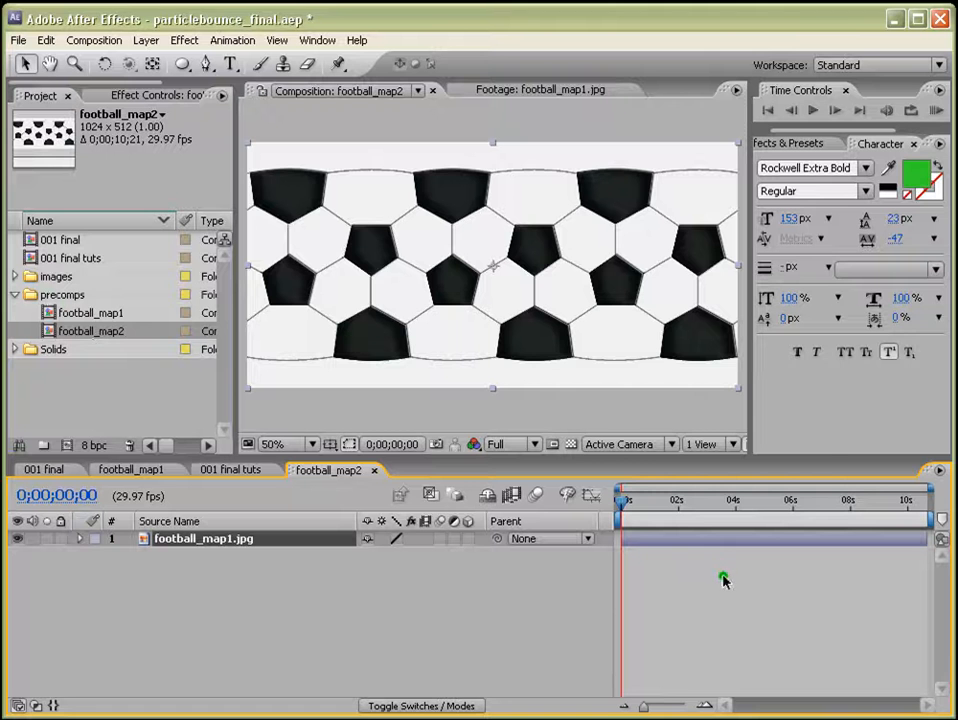
left_click(812, 146)
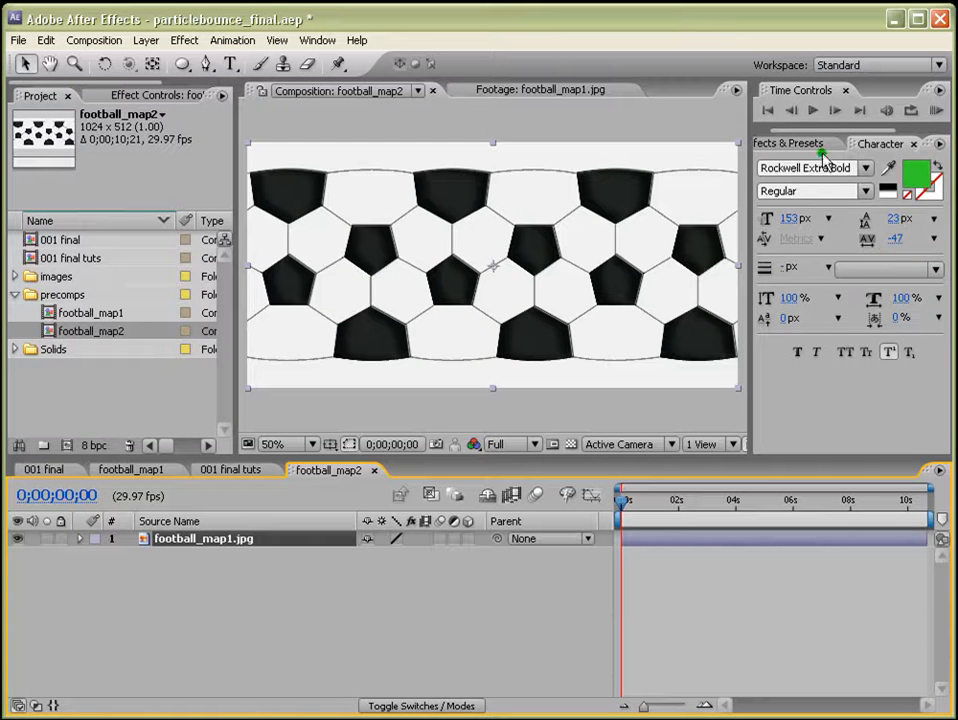
left_click(787, 162)
type("c")
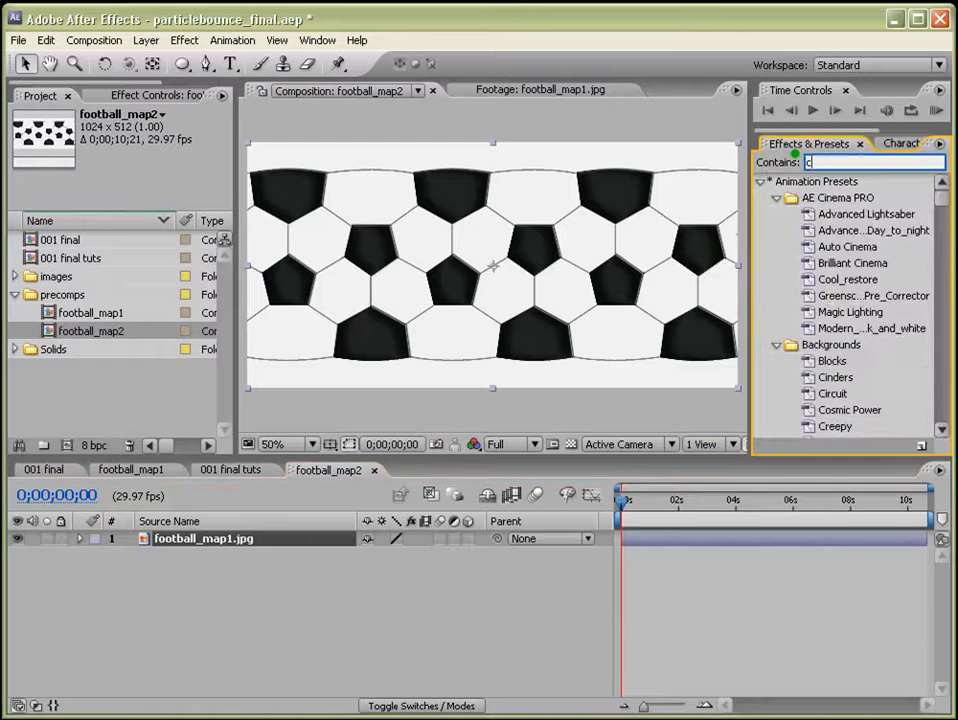
type("c spher")
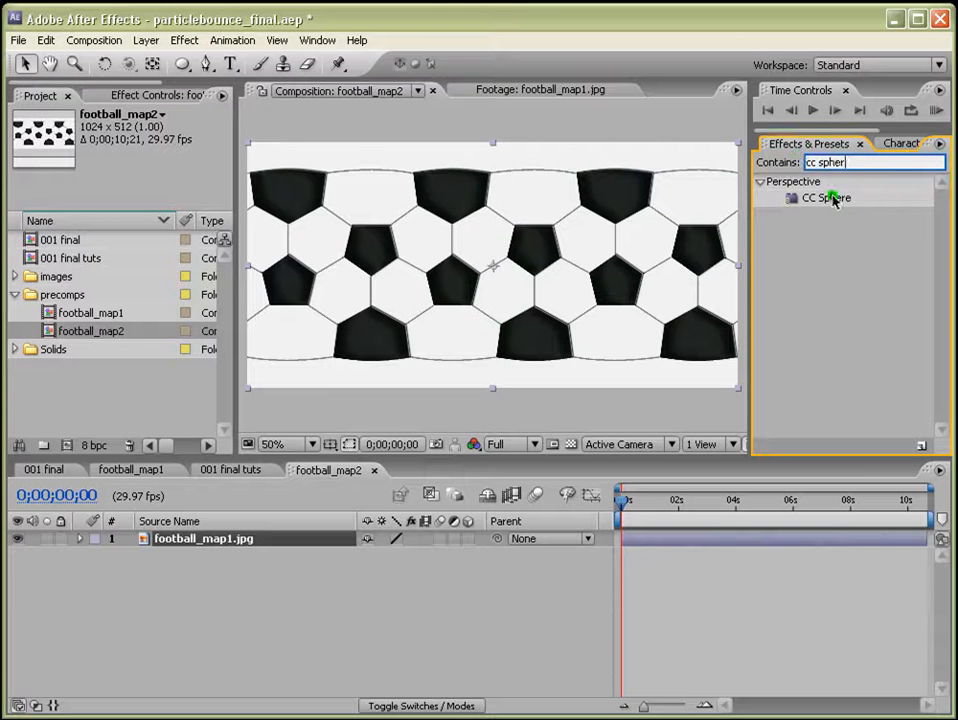
left_click_drag(822, 199, 797, 543)
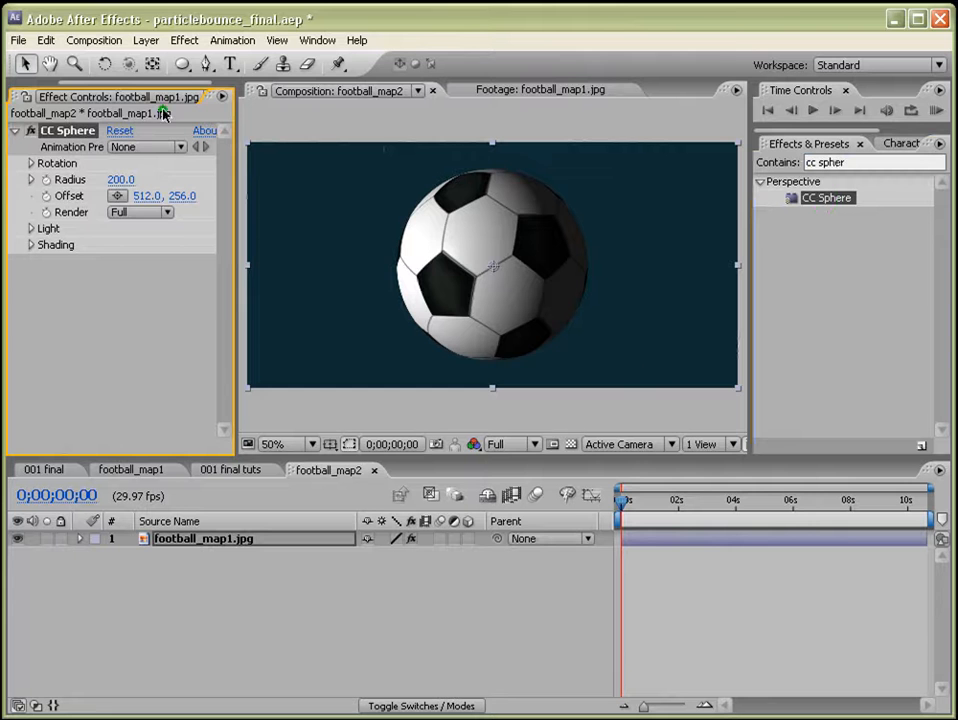
Change the football_map2 composition size to 500 × 500 pixels.
left_click(94, 40)
left_click(118, 82)
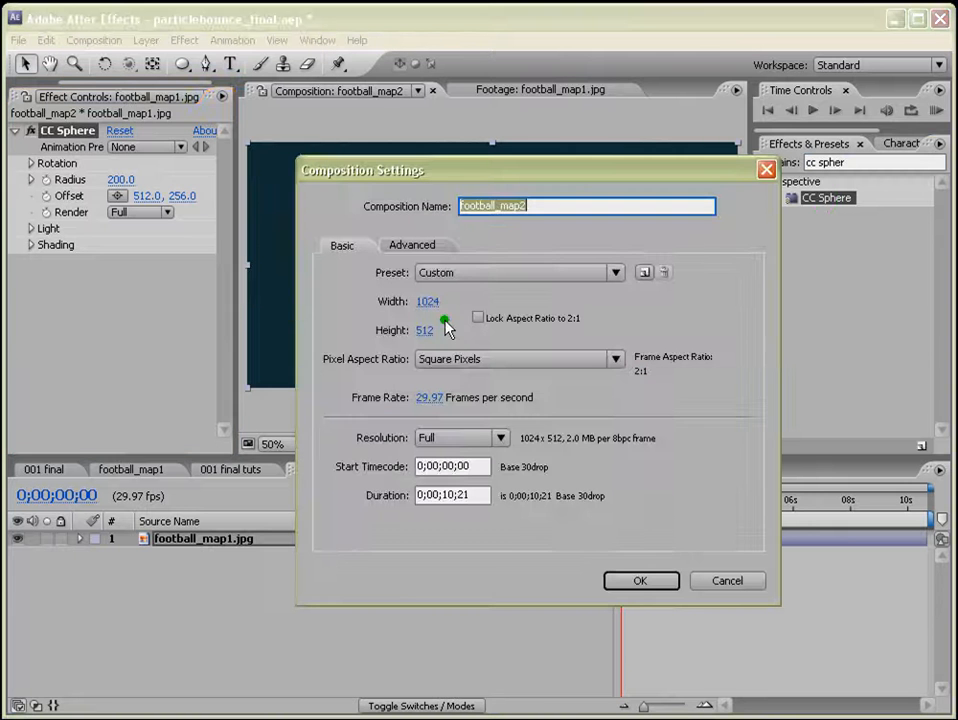
left_click_drag(426, 303, 432, 305)
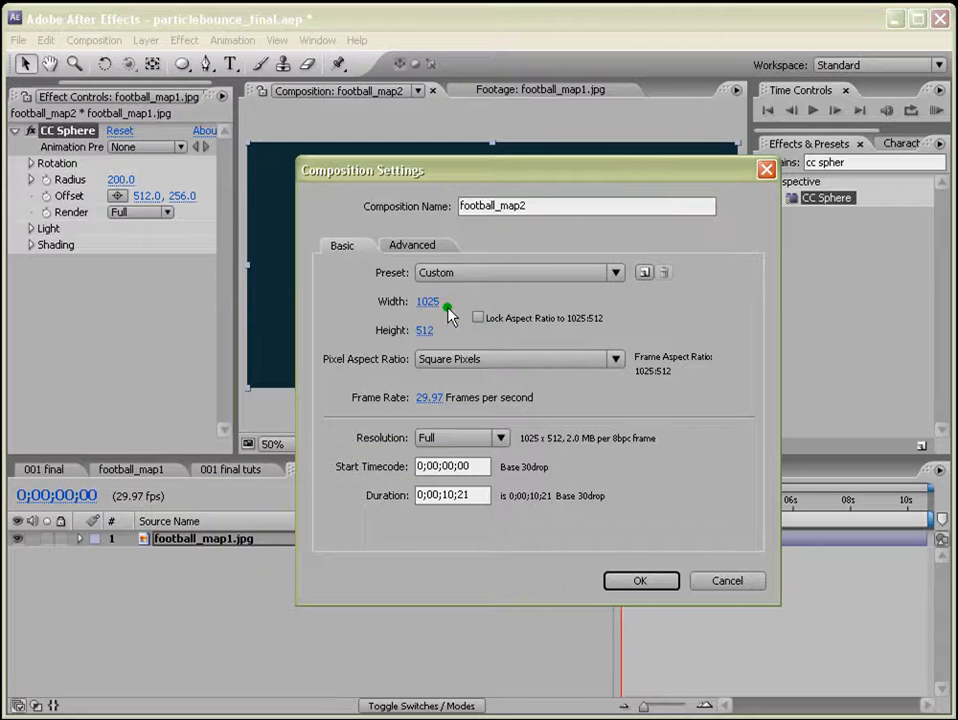
left_click(446, 309)
type("500")
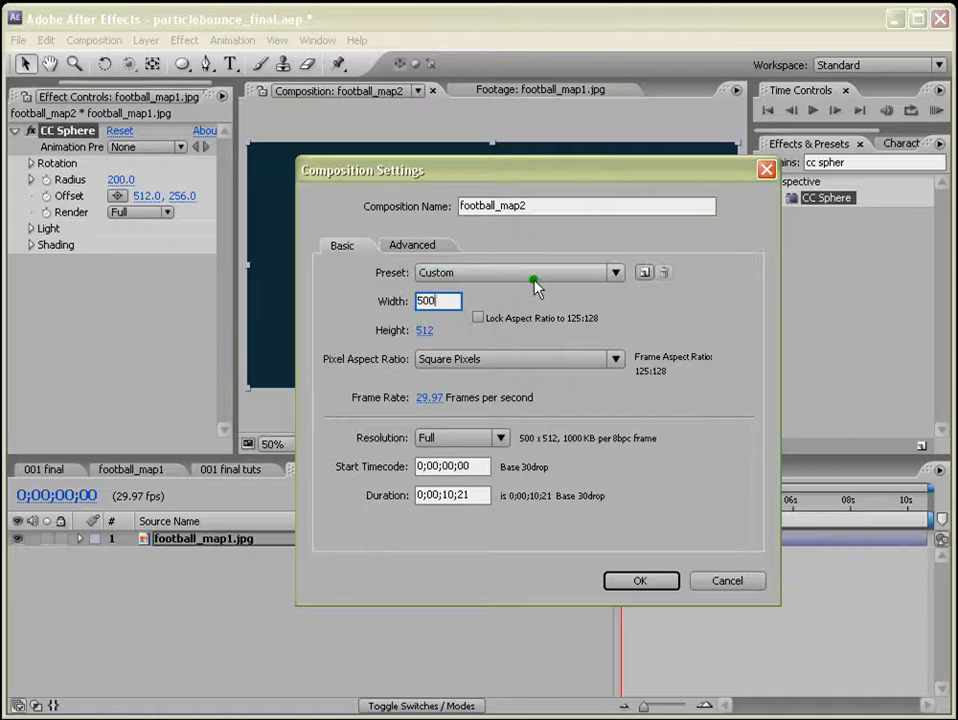
left_click(423, 330)
type("500")
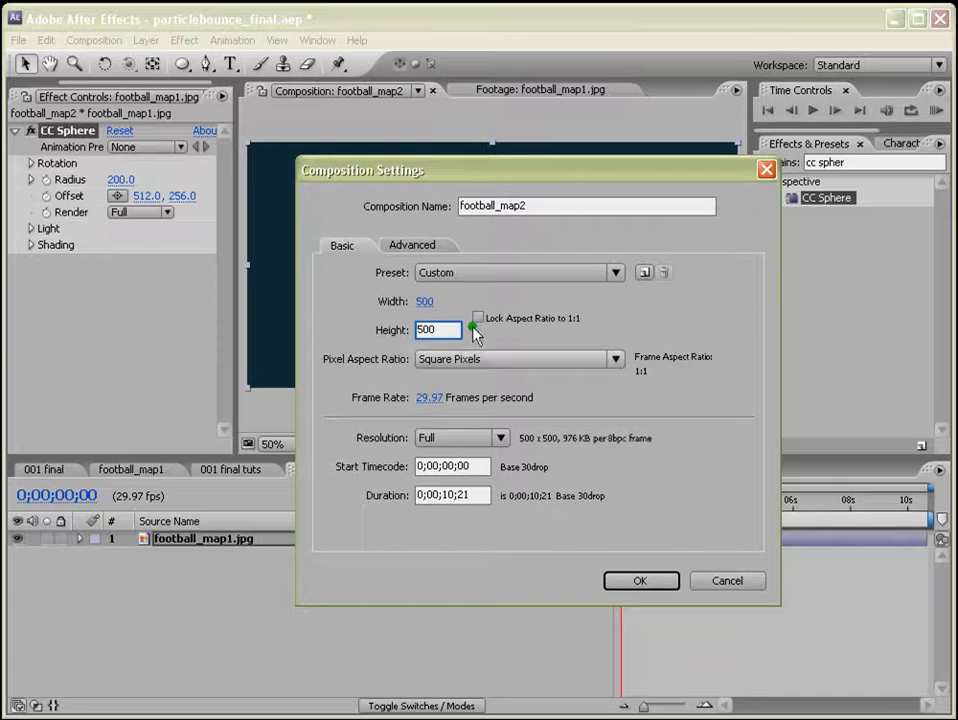
left_click(637, 579)
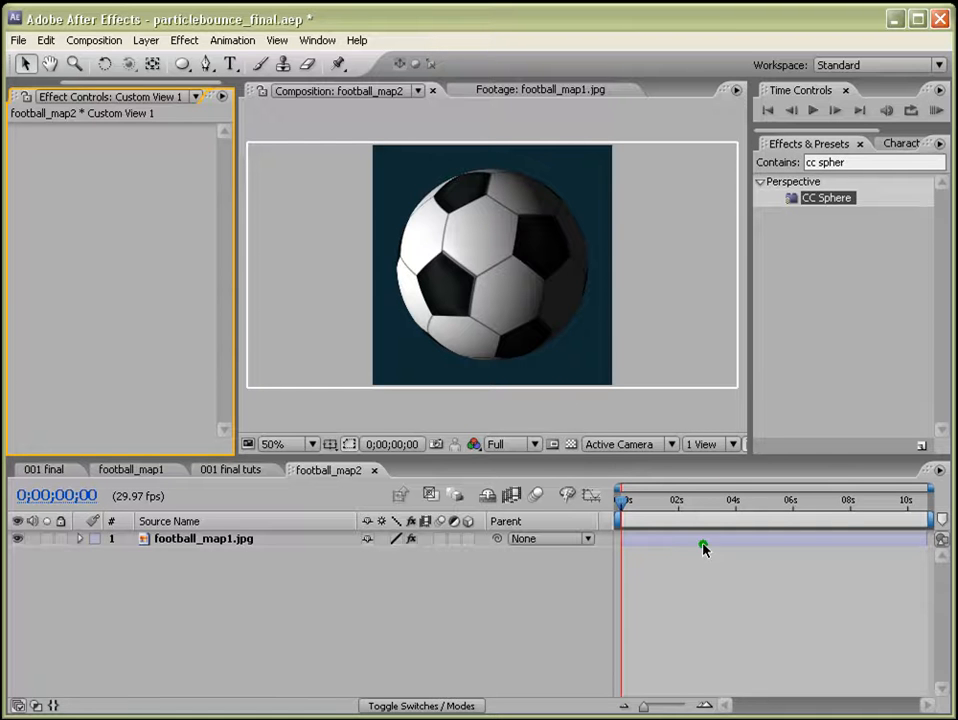
Set the CC Sphere light direction to 0x +0.0°.
left_click(178, 538)
left_click(62, 132)
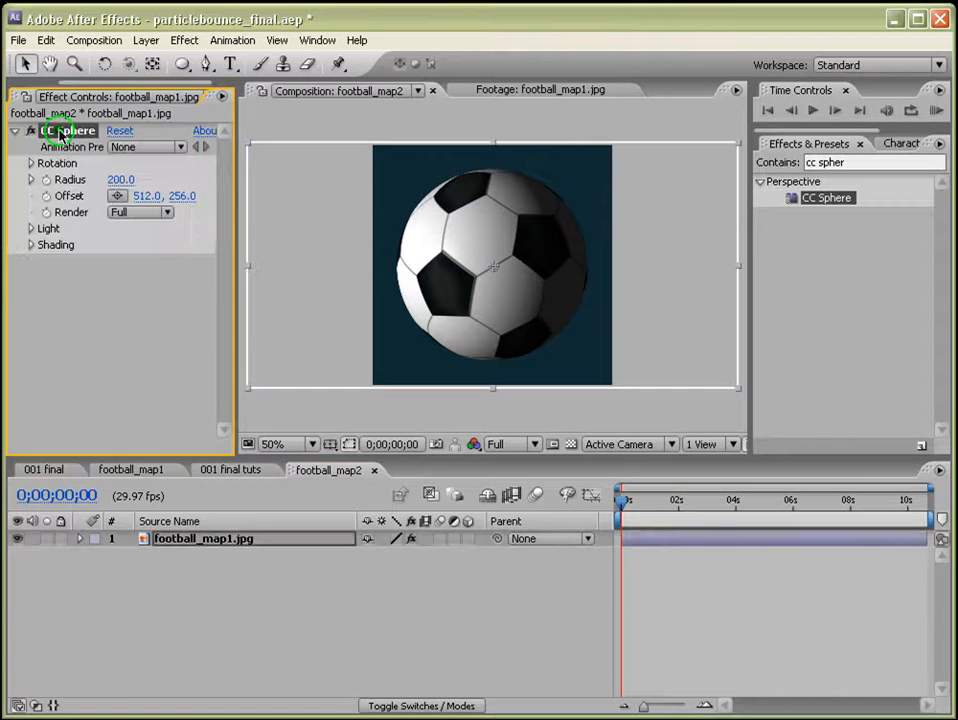
left_click(29, 229)
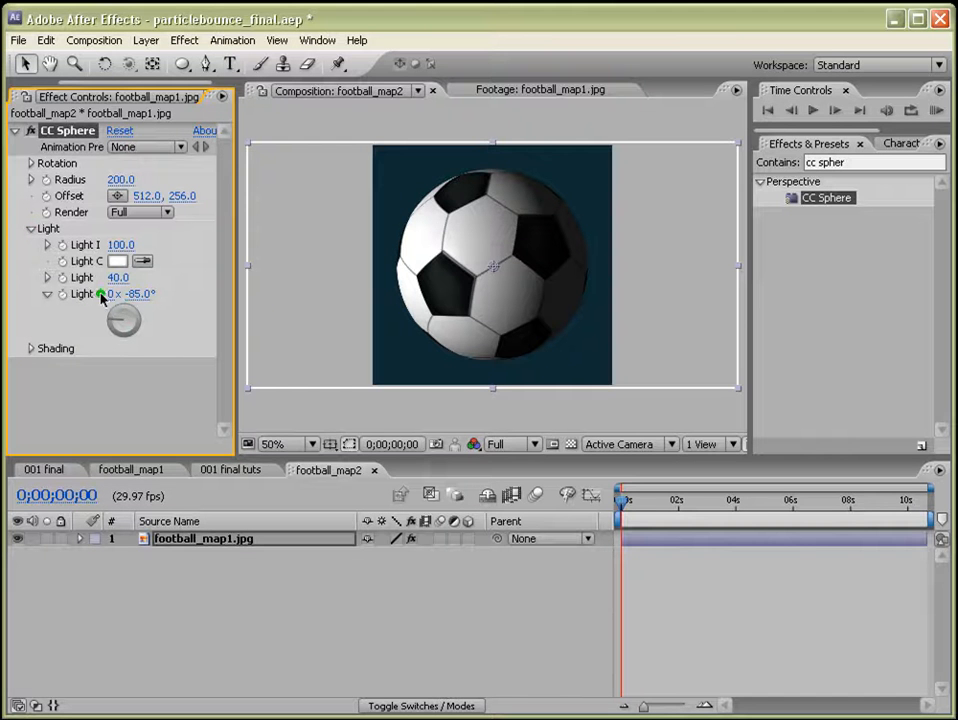
left_click(138, 294)
key("Return")
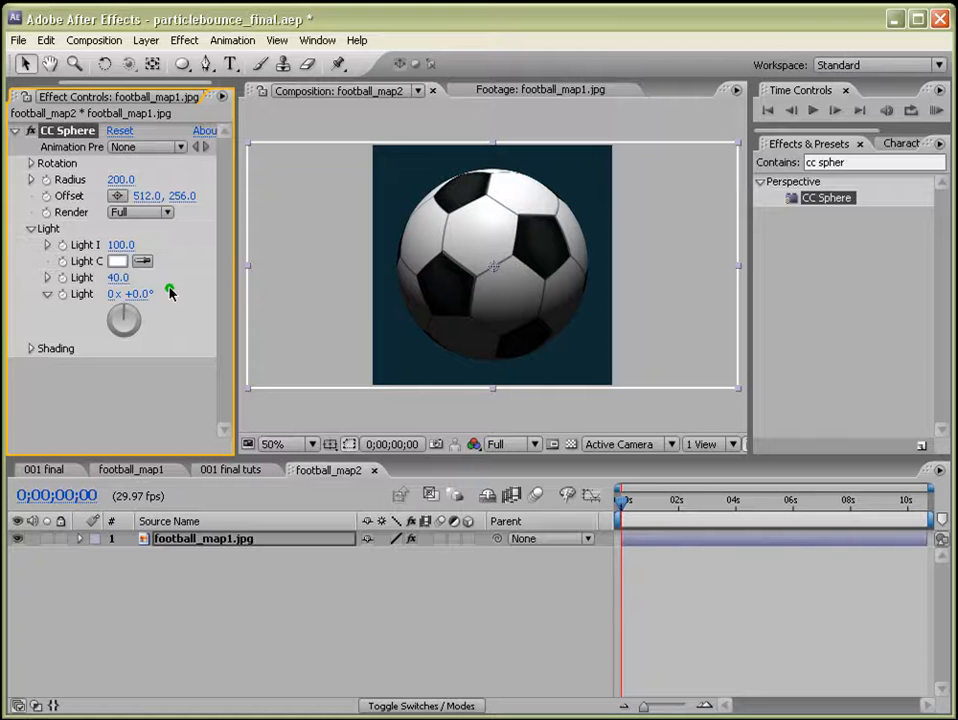
Set the sphere's shading Ambient to 15 and Diffuse to 86.
left_click(31, 349)
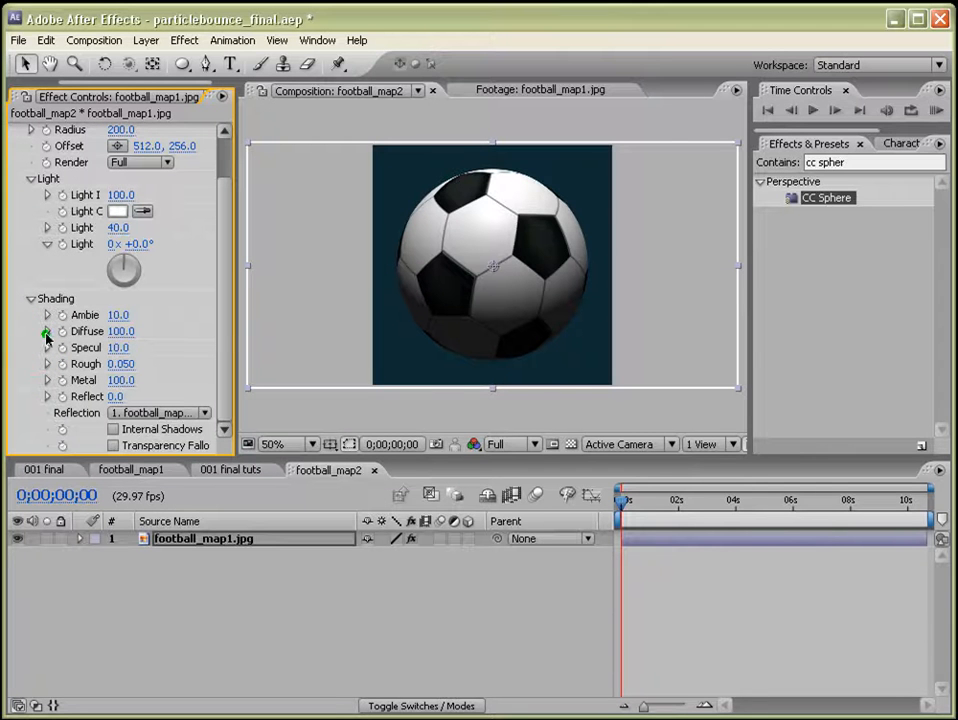
left_click(116, 316)
type("4")
key("Return")
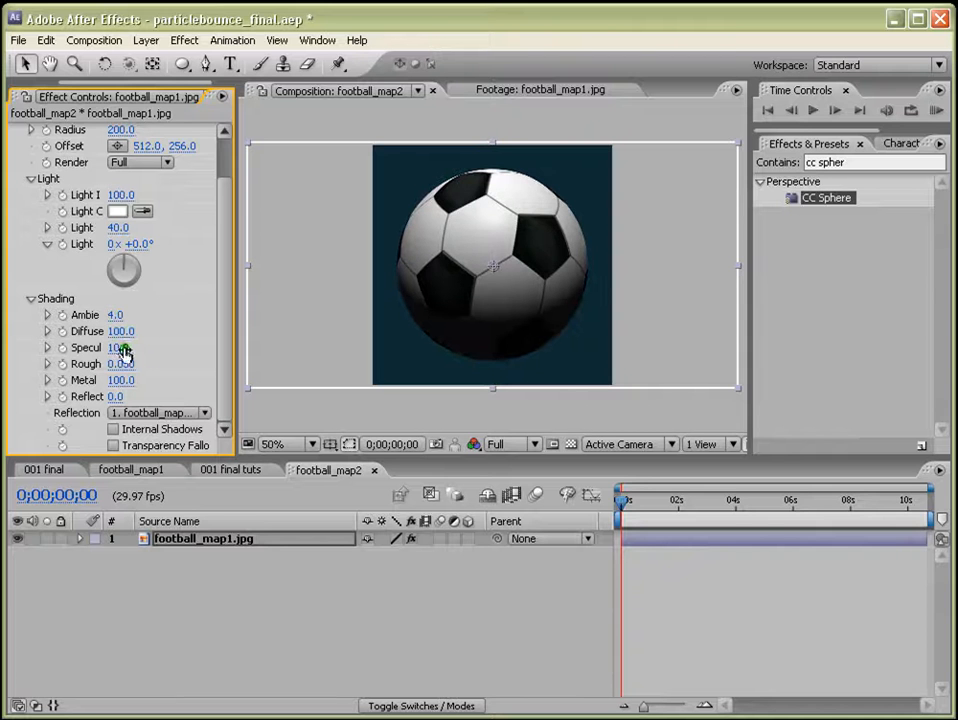
left_click_drag(121, 331, 116, 331)
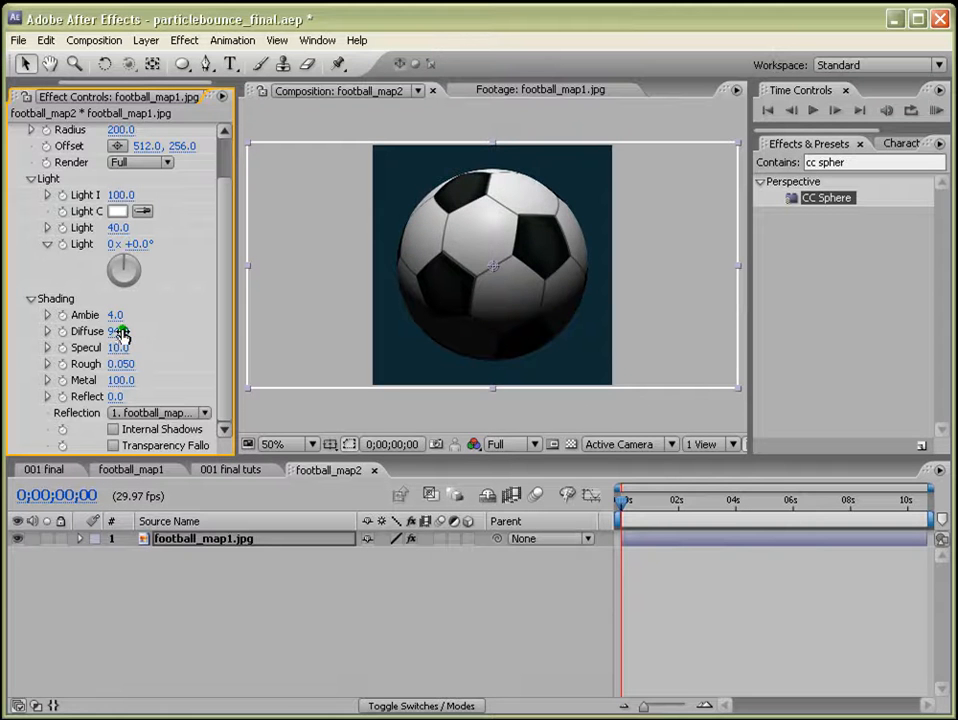
left_click(116, 316)
type("15")
key("Return")
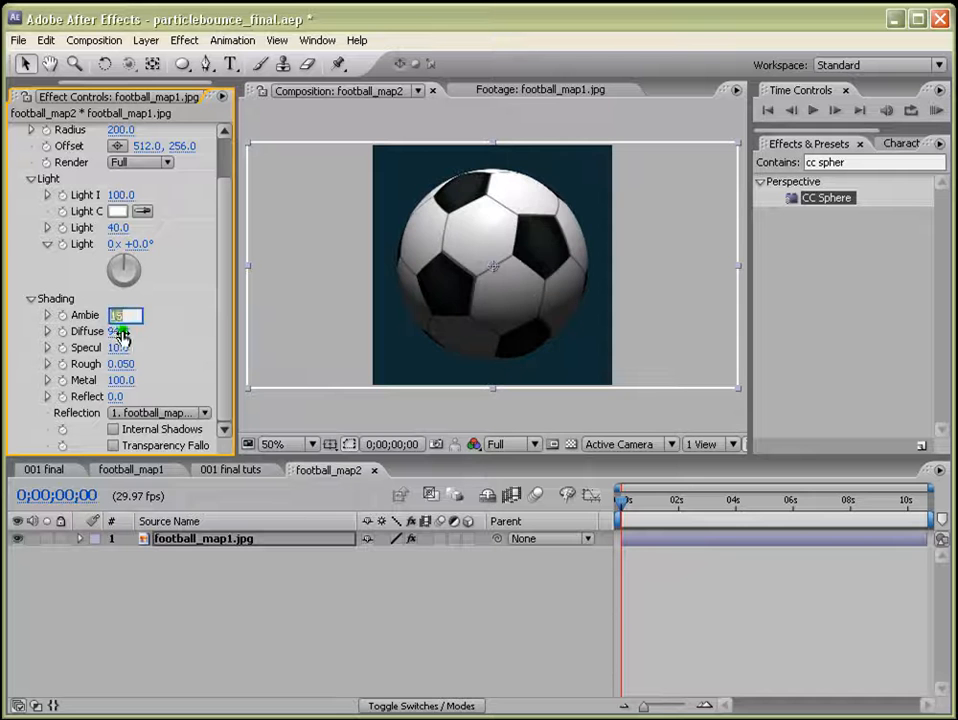
mouse_move(116, 336)
left_mouse_down()
mouse_move(124, 336)
mouse_move(105, 336)
mouse_move(128, 331)
left_mouse_up()
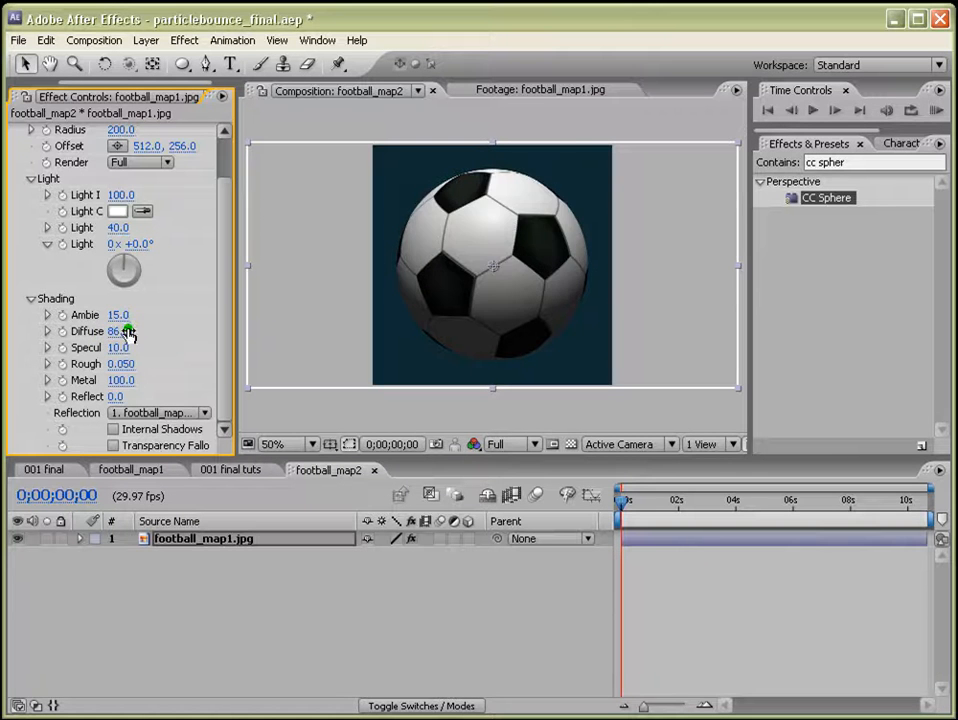
Add keyframes for all three CC Sphere rotation axes at 0;00;05;17.
left_click(782, 596)
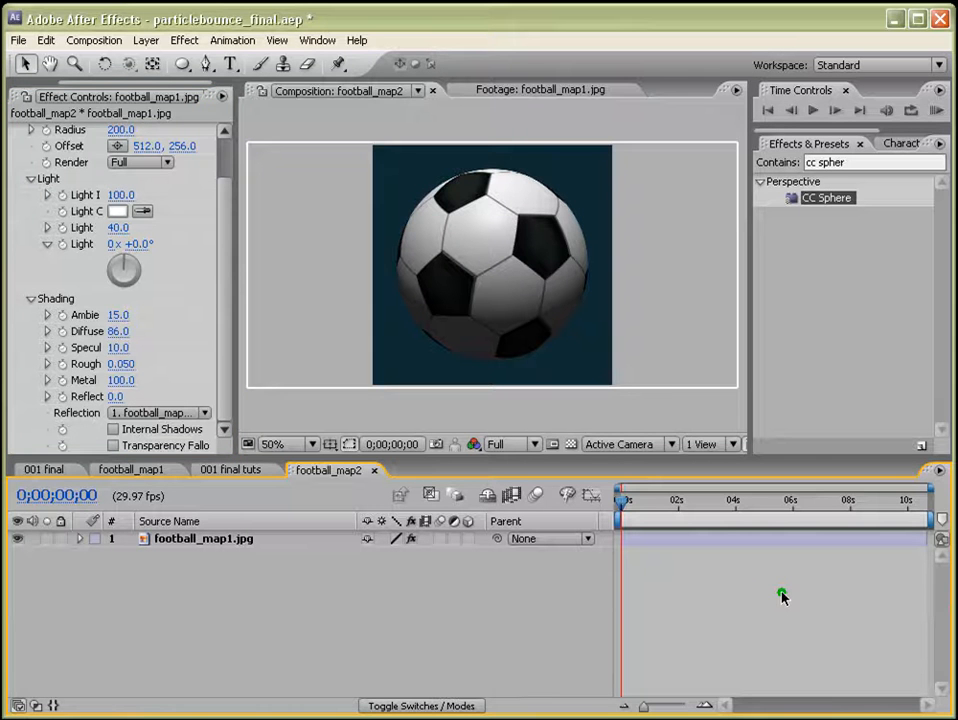
scroll(220, 215, "up", 1)
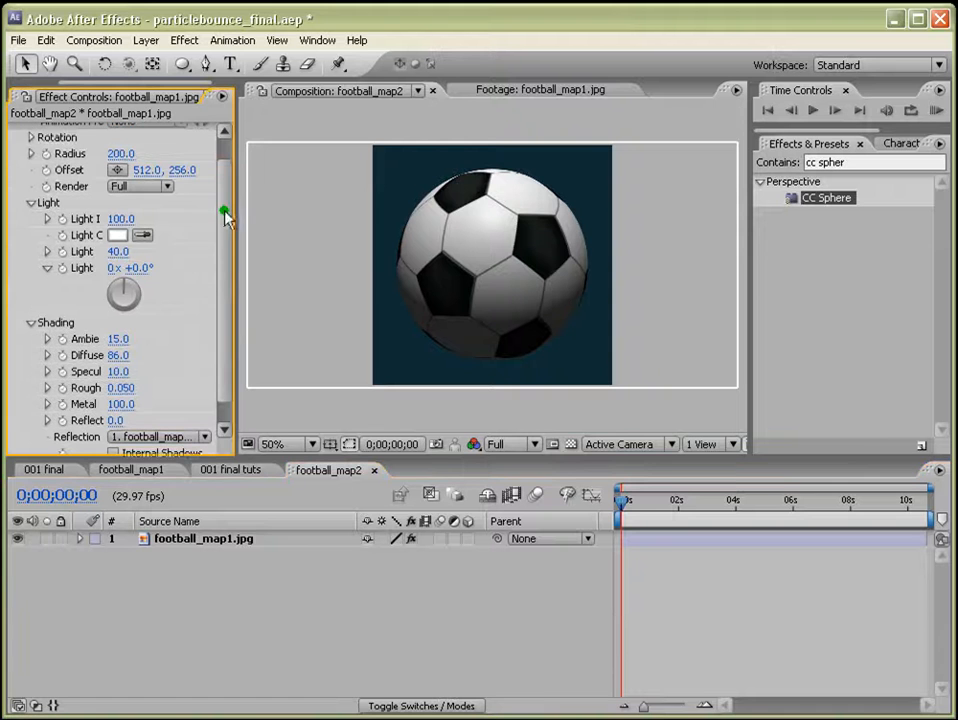
left_click(735, 503)
left_click(783, 503)
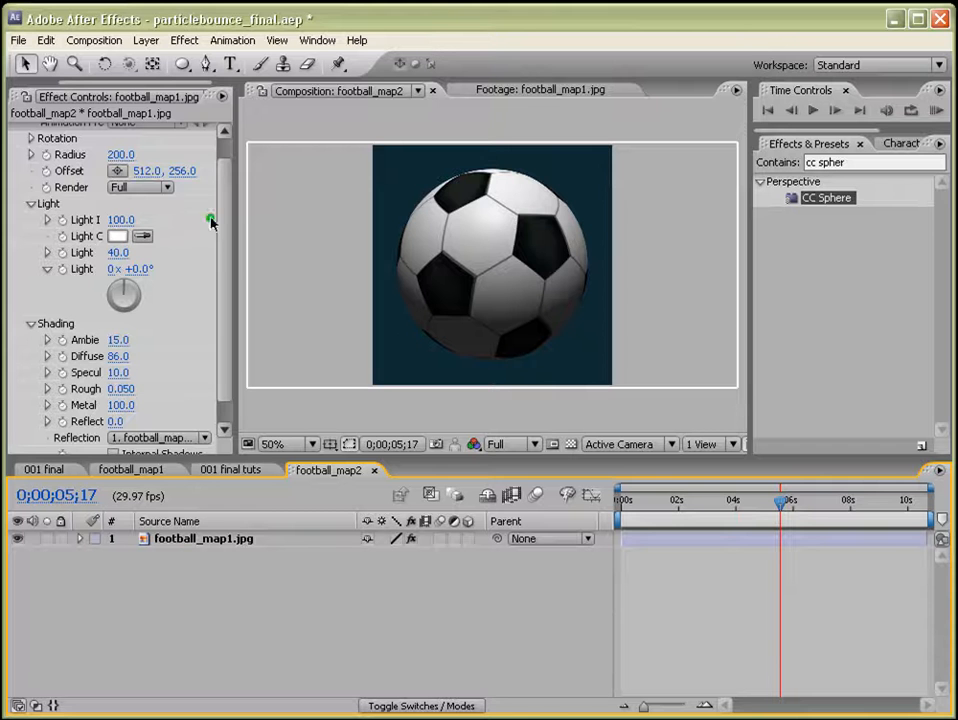
scroll(222, 222, "up", 1)
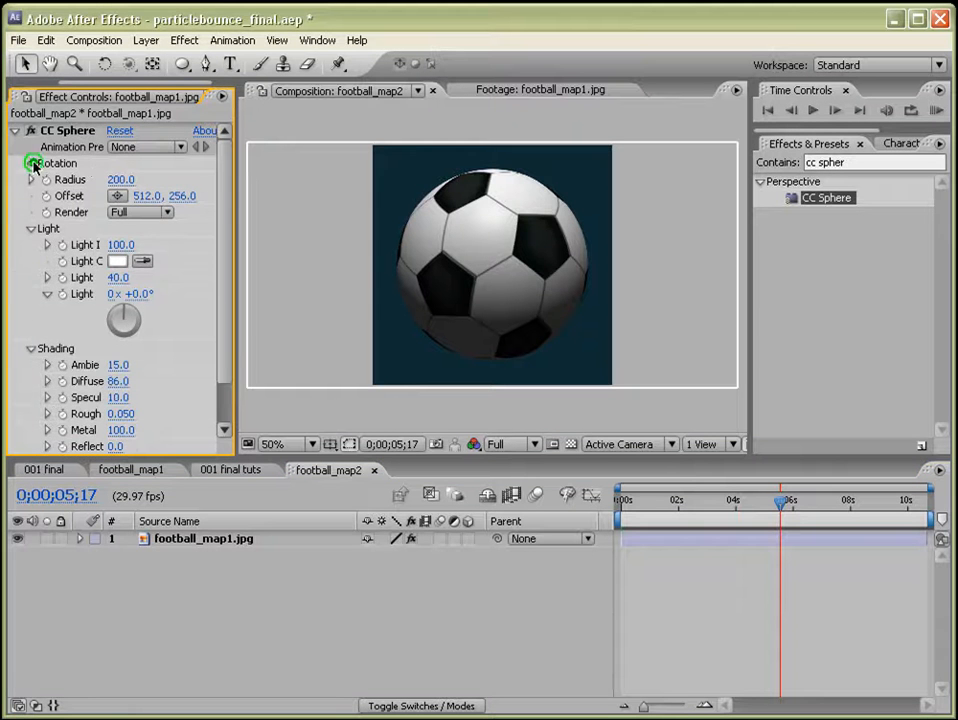
left_click(31, 163)
left_click(47, 181)
left_click(47, 181)
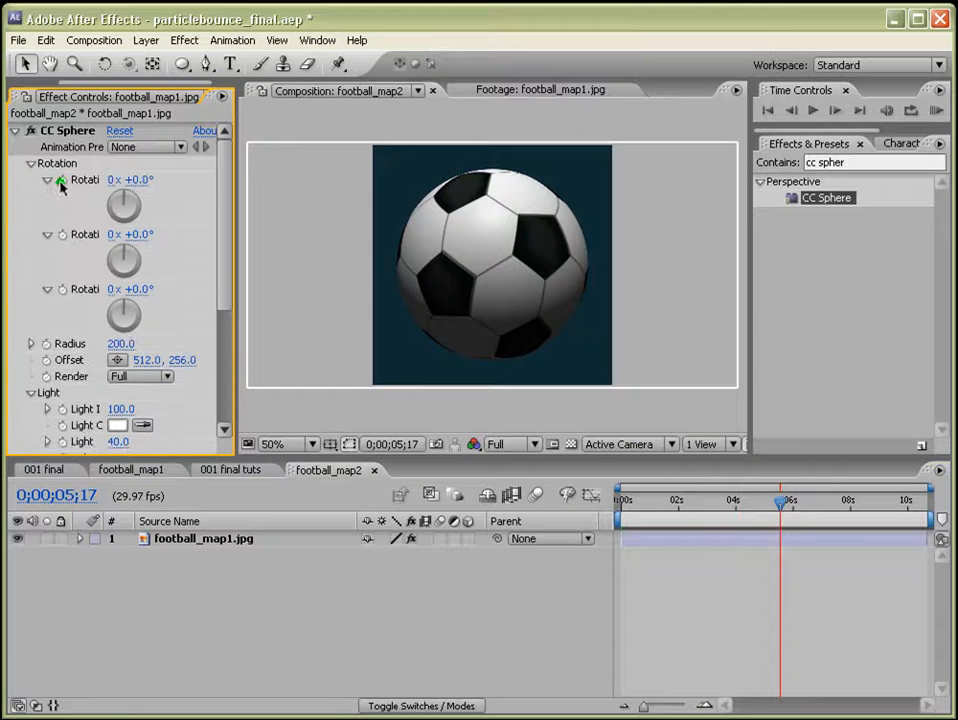
left_click(62, 180)
left_click(62, 234)
left_click(62, 289)
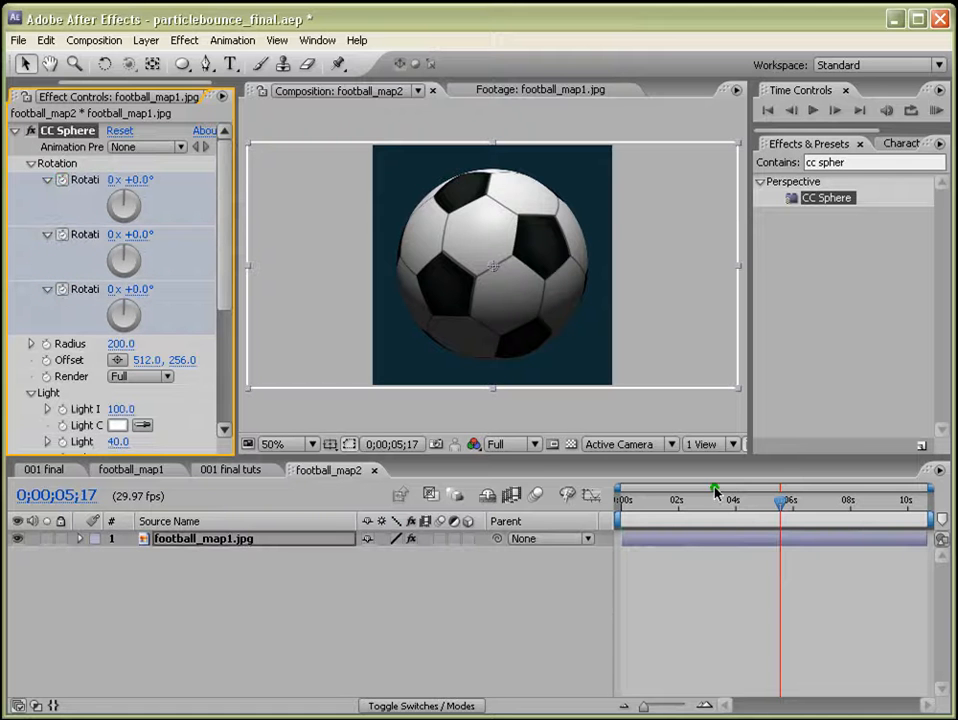
At the comp start, set sphere rotations to 1x +0.0°, 0x +210.0° and 0x +297.0°.
left_click_drag(757, 508, 599, 508)
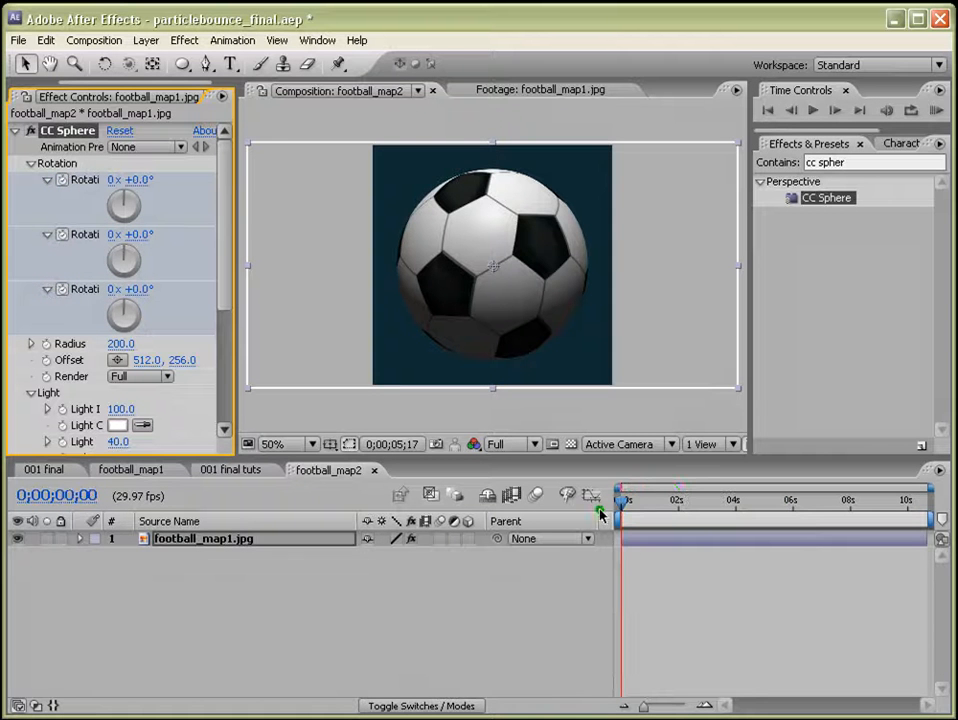
left_click(113, 180)
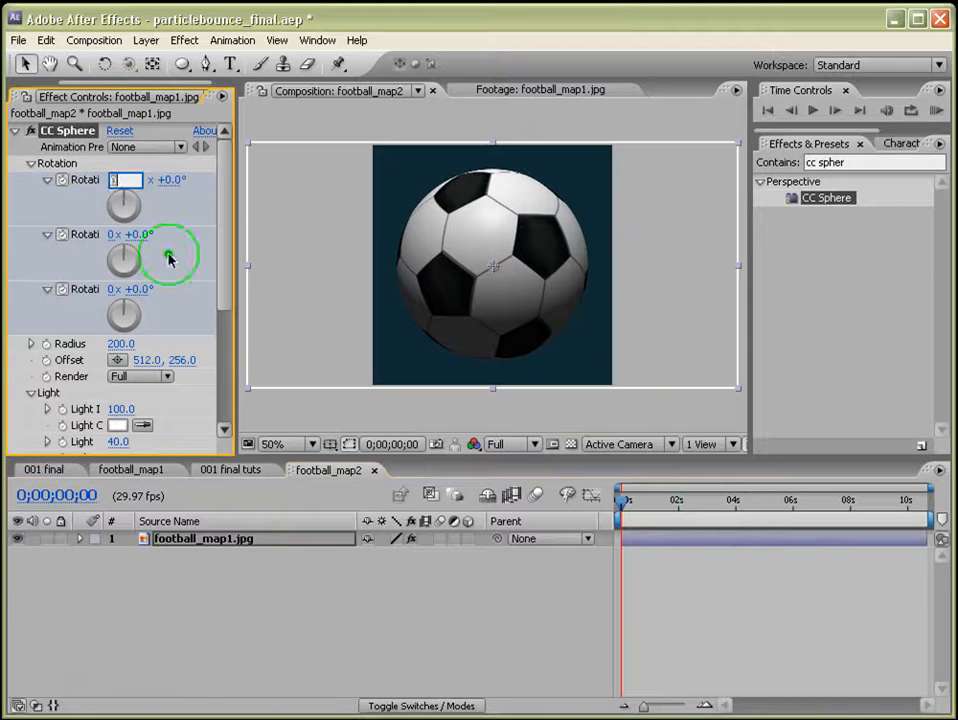
type("1")
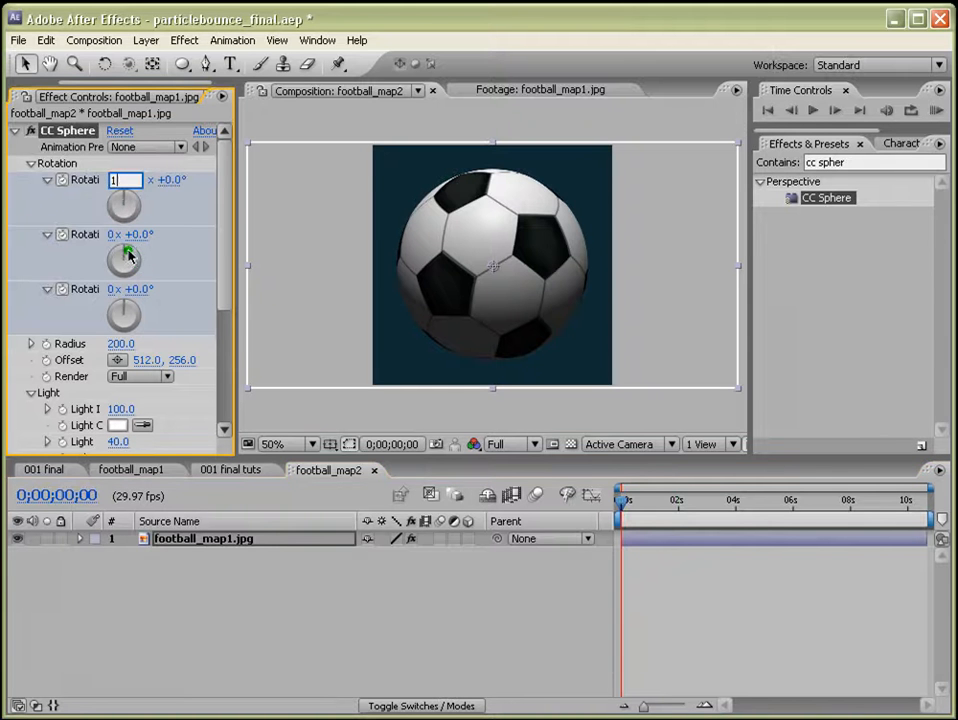
mouse_move(130, 257)
left_mouse_down()
mouse_move(121, 266)
mouse_move(79, 260)
mouse_move(140, 248)
left_mouse_up()
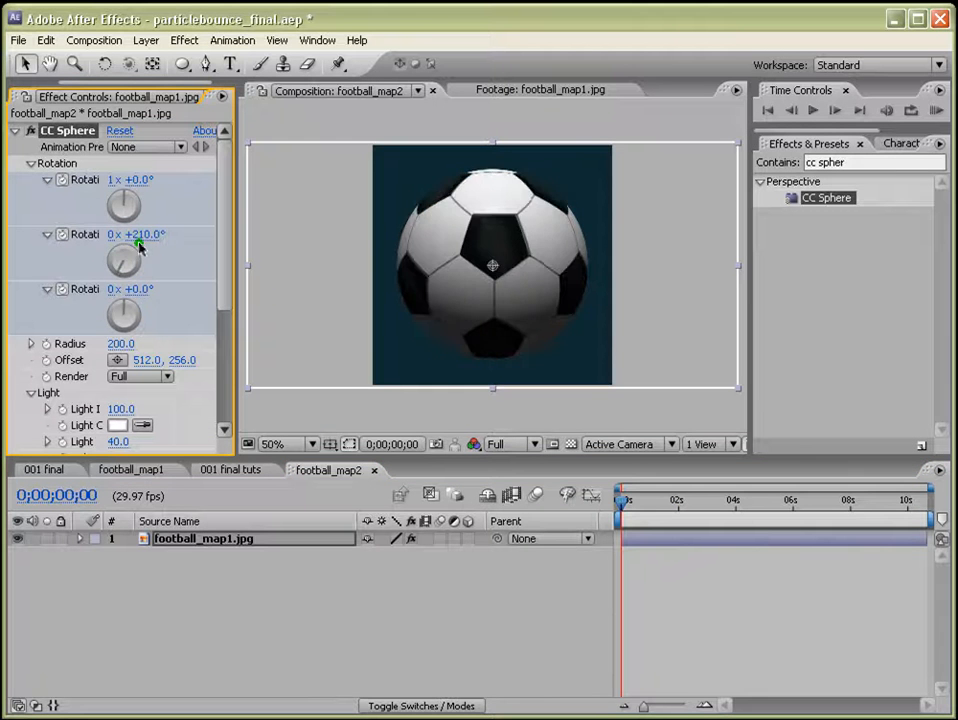
left_click_drag(133, 326, 122, 314)
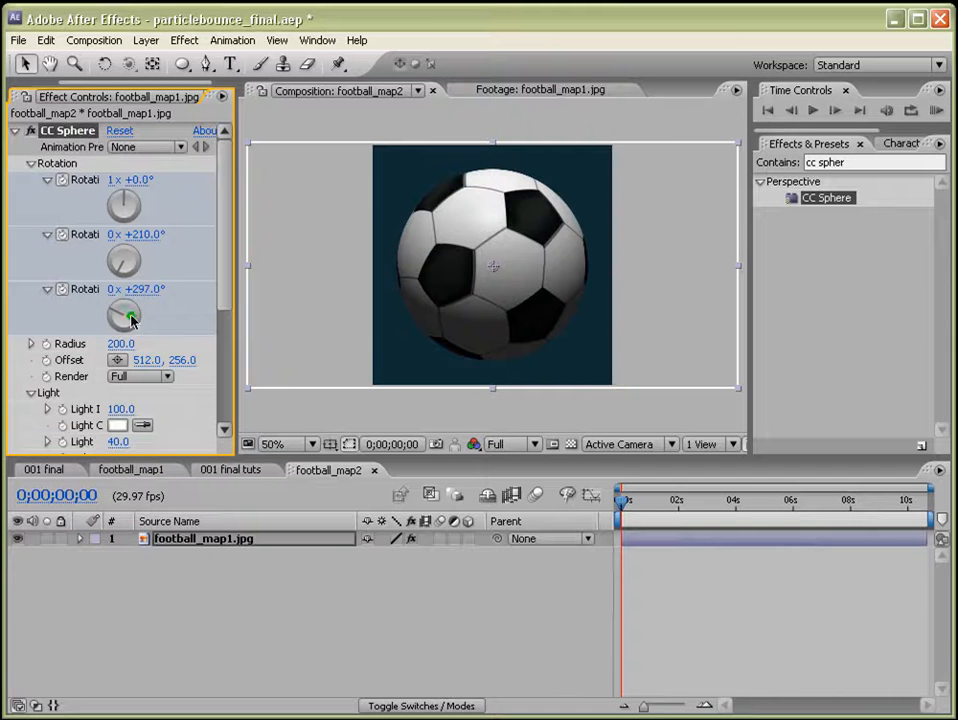
Preview the spinning ball animation.
left_click(936, 110)
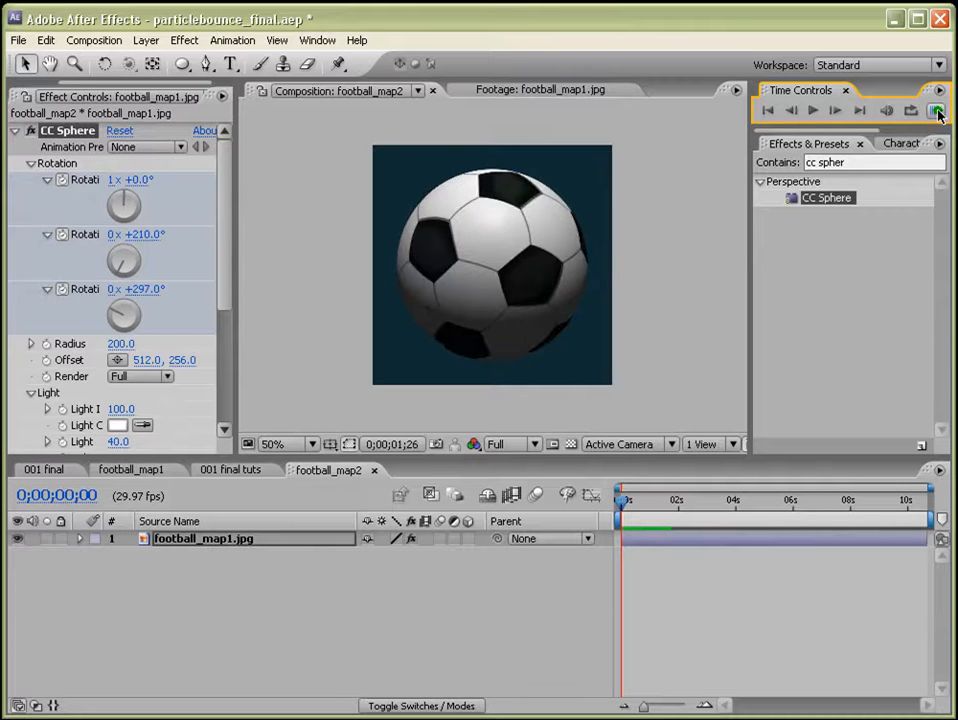
left_click(776, 598)
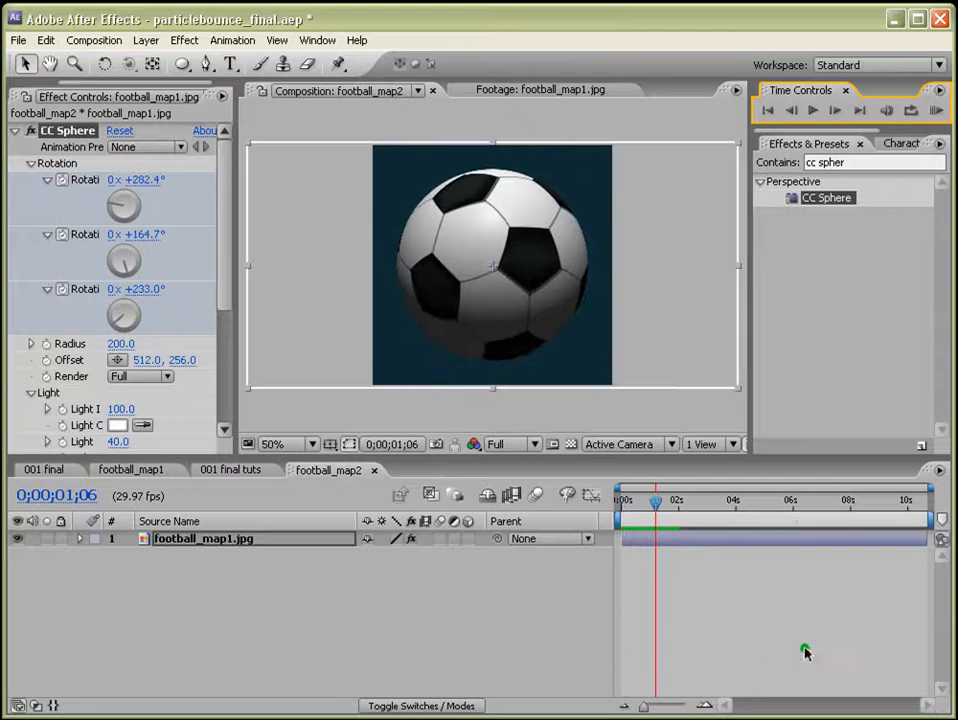
Create a new 500 × 500 solid layer in a near-black colour.
left_click(143, 40)
mouse_move(340, 60)
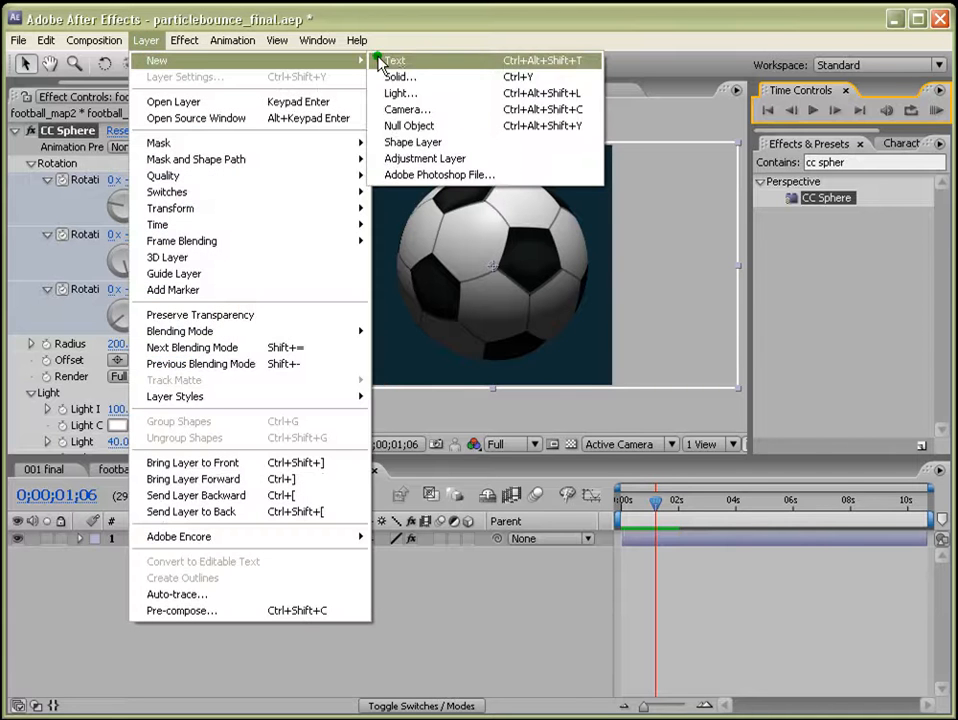
left_click(391, 78)
left_click(490, 553)
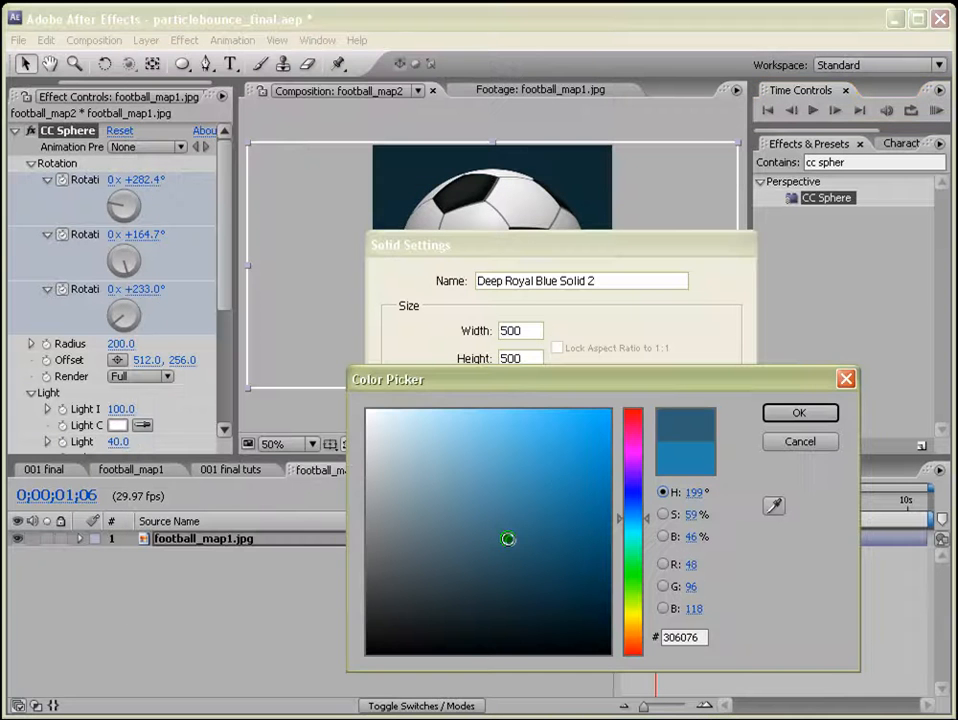
left_click(600, 643)
left_click(800, 413)
left_click(614, 600)
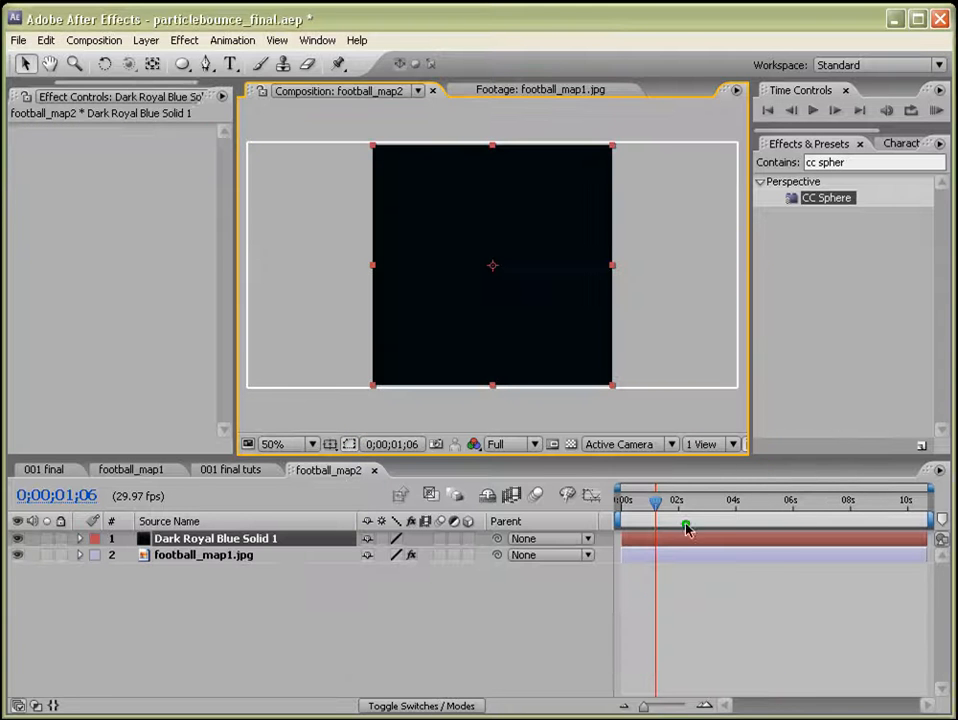
Draw a thin horizontal elliptical mask on the solid across the ball's centre with the Ellipse tool.
left_click_drag(182, 64, 229, 108)
left_click_drag(437, 262, 556, 275)
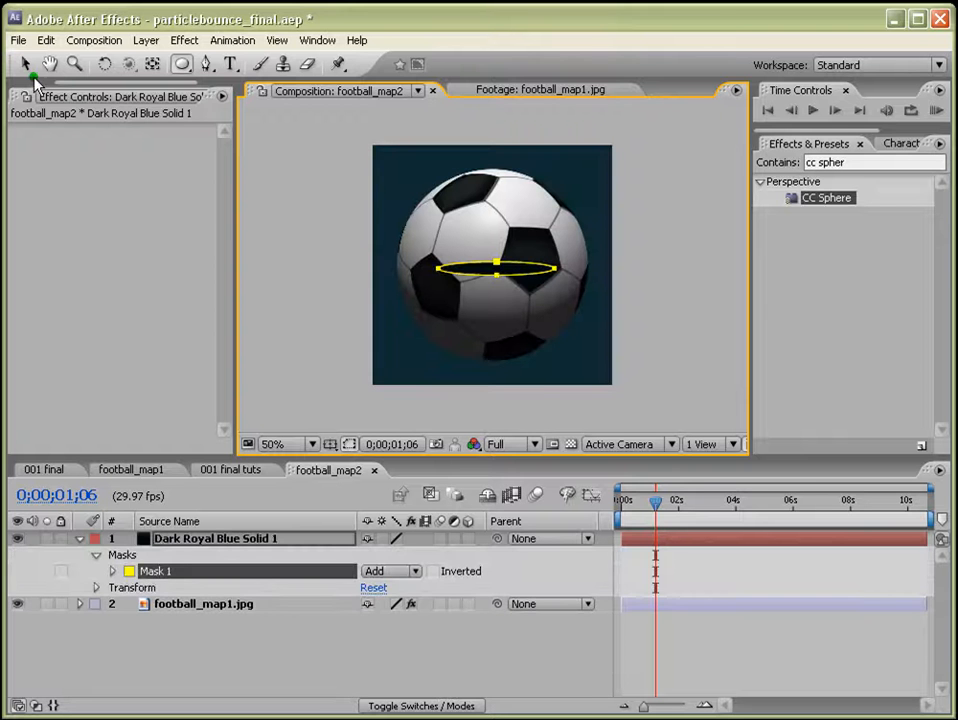
Move the elliptical mask down so it sits just under the ball.
left_click(27, 66)
double_click(525, 277)
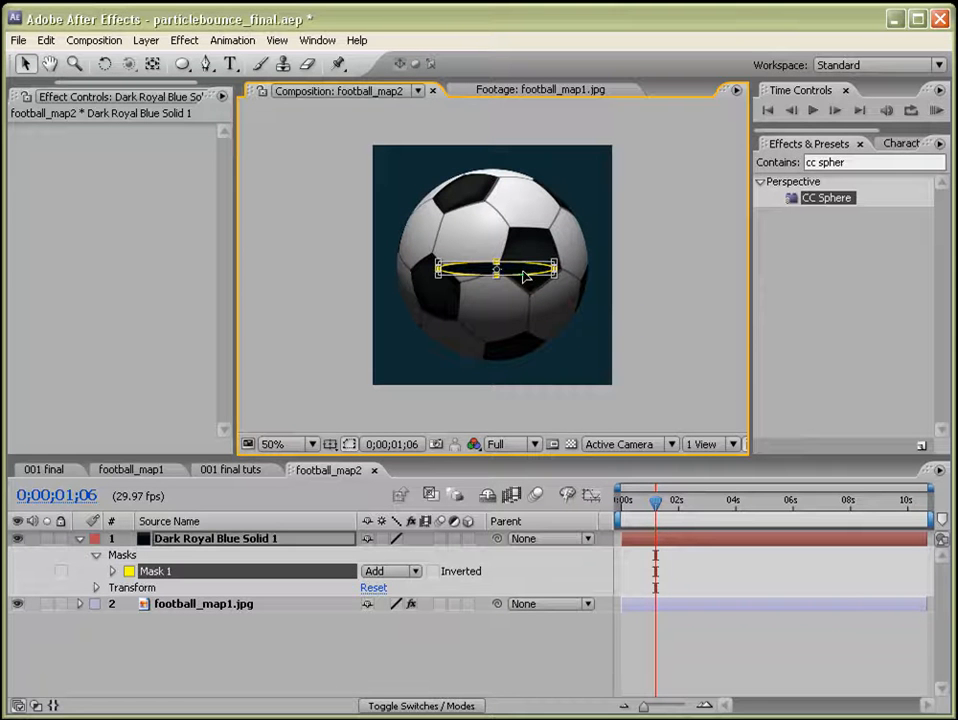
left_click_drag(523, 272, 533, 357)
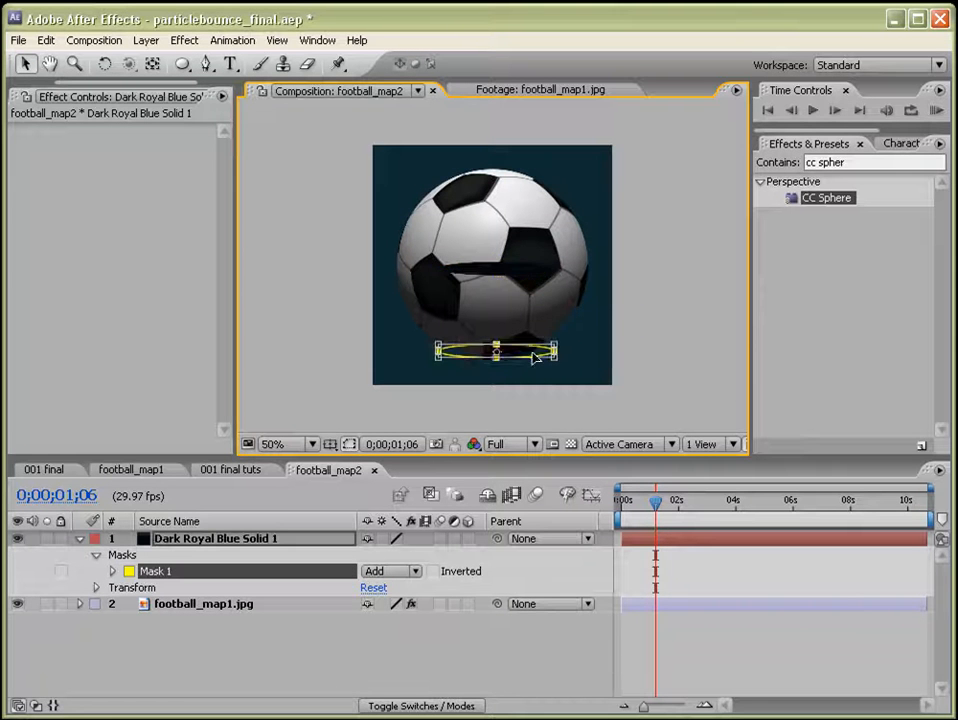
Reorder the layers so the dark solid sits beneath the football layer.
left_click(221, 540)
left_click_drag(221, 540, 213, 618)
left_click(747, 632)
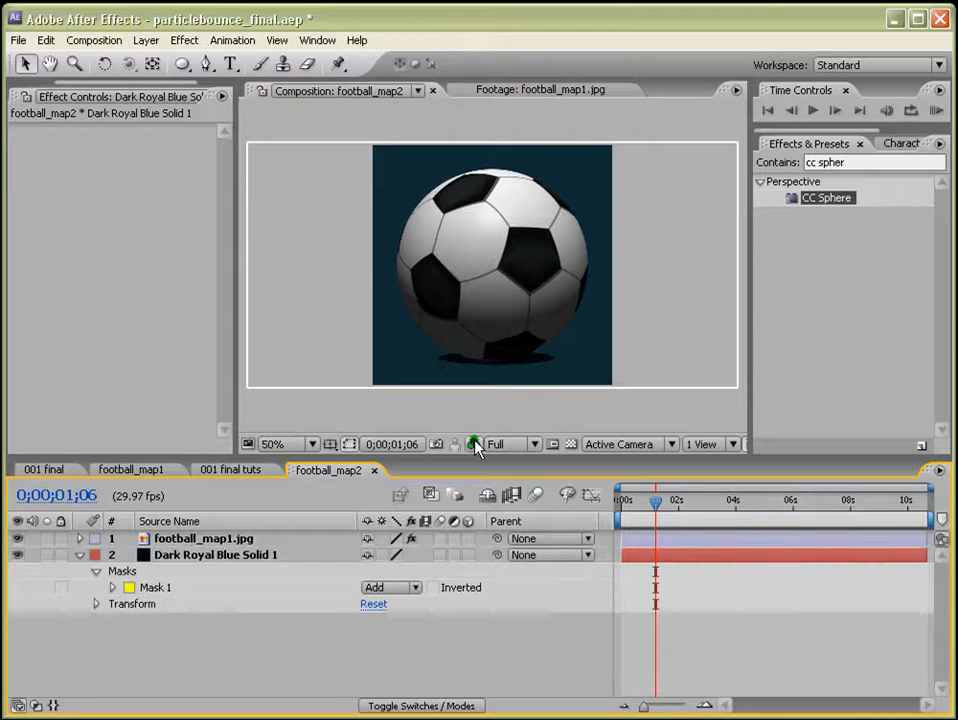
Set the composition background colour to the light blue-grey 9EB2B8.
key("ctrl+shift+b")
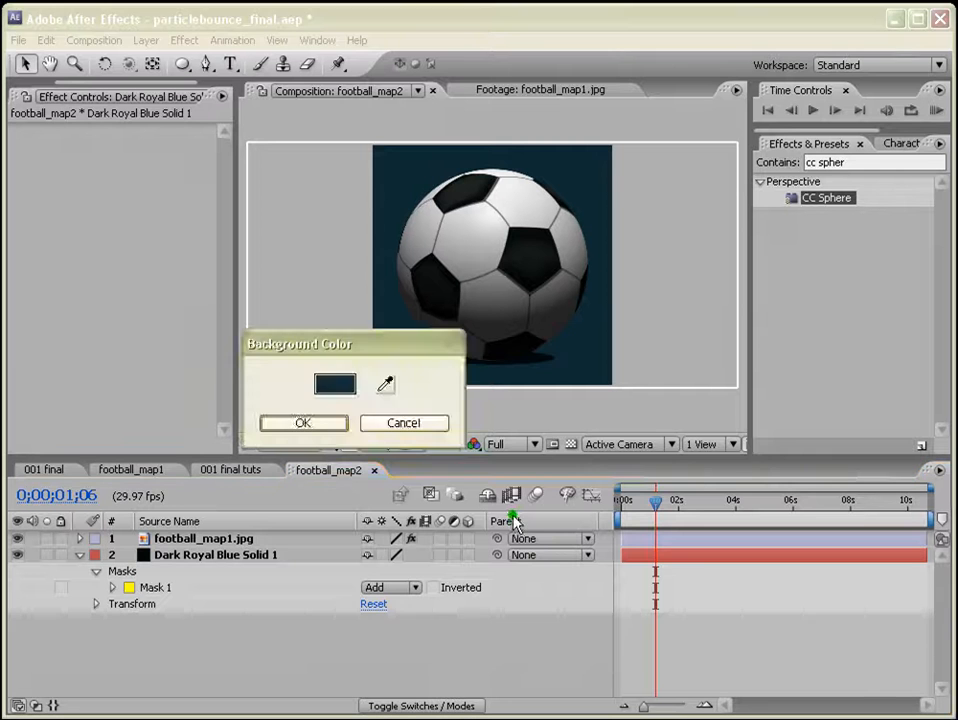
left_click(336, 386)
left_click_drag(400, 431, 400, 477)
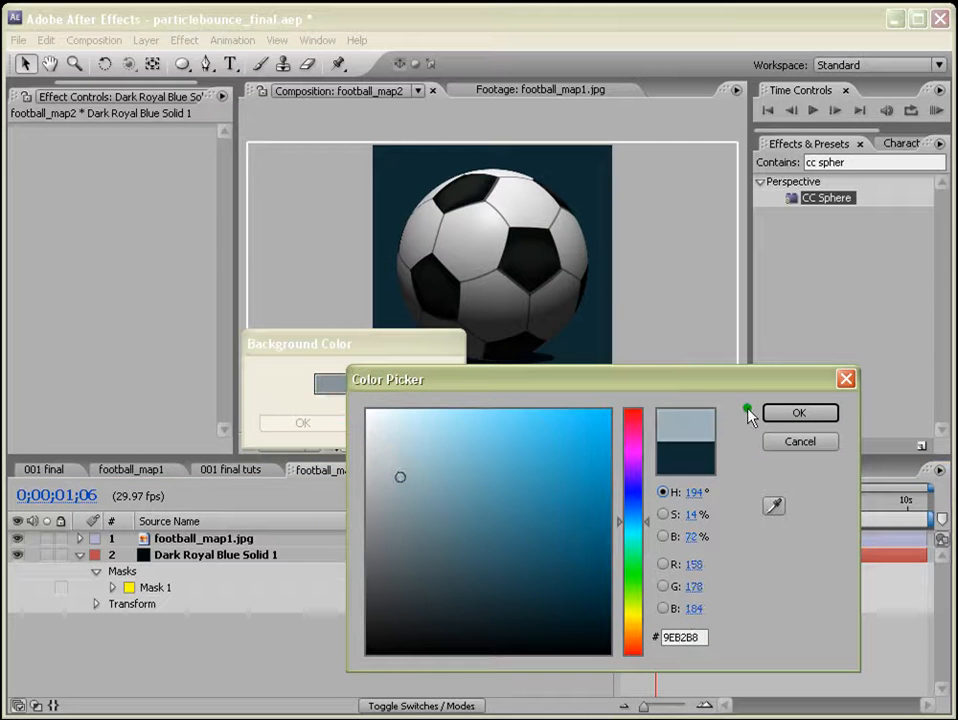
left_click(785, 414)
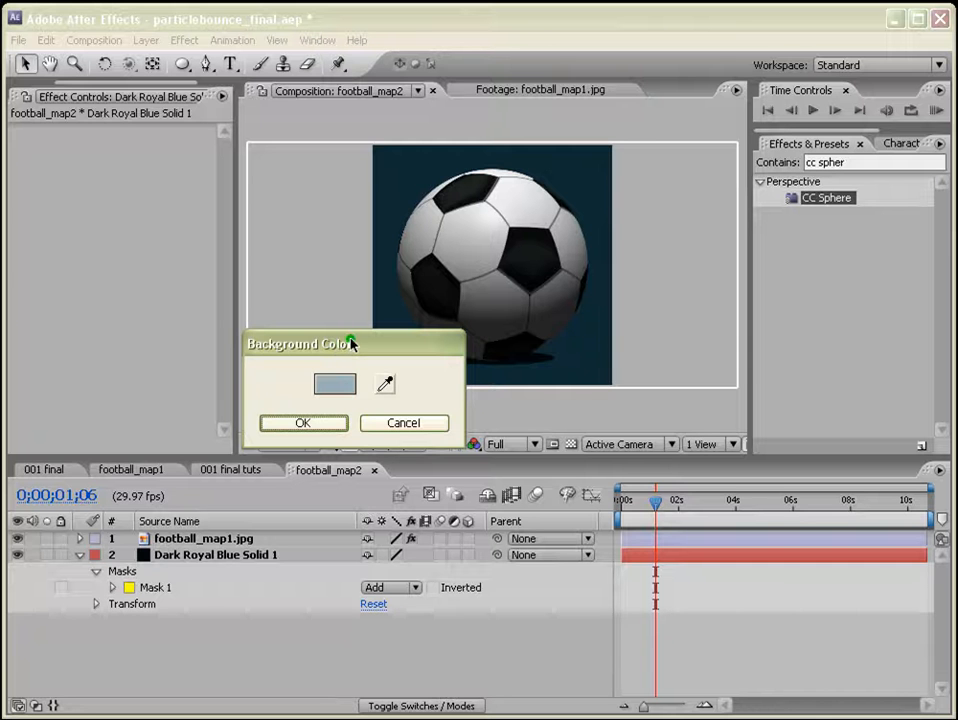
left_click(302, 422)
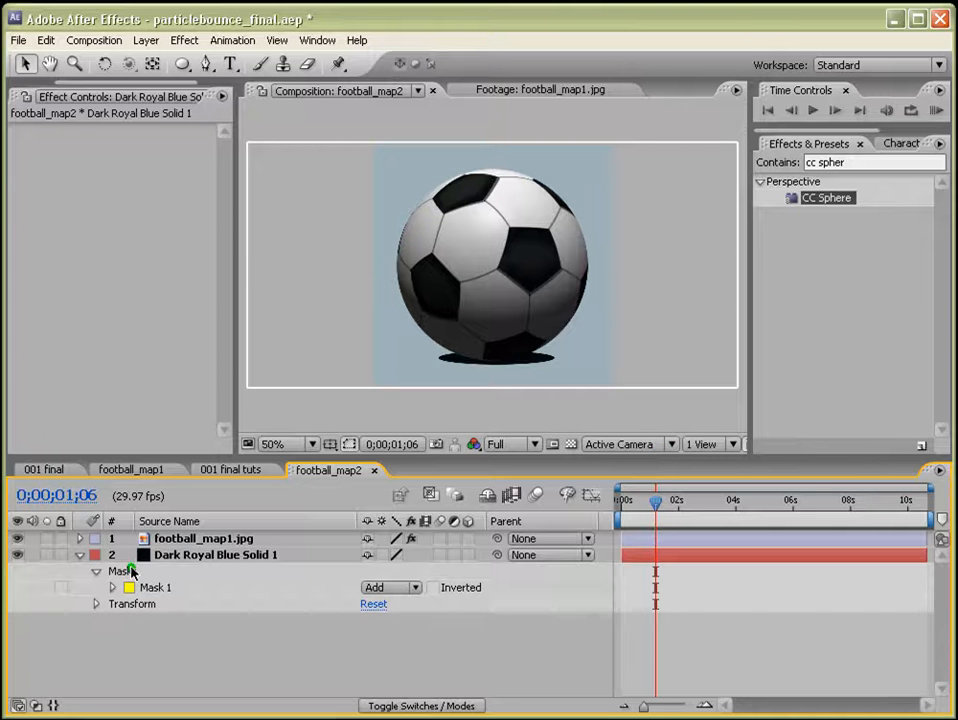
Feather the shadow mask to 91.0, 18.0 pixels.
left_click(171, 556)
key("f")
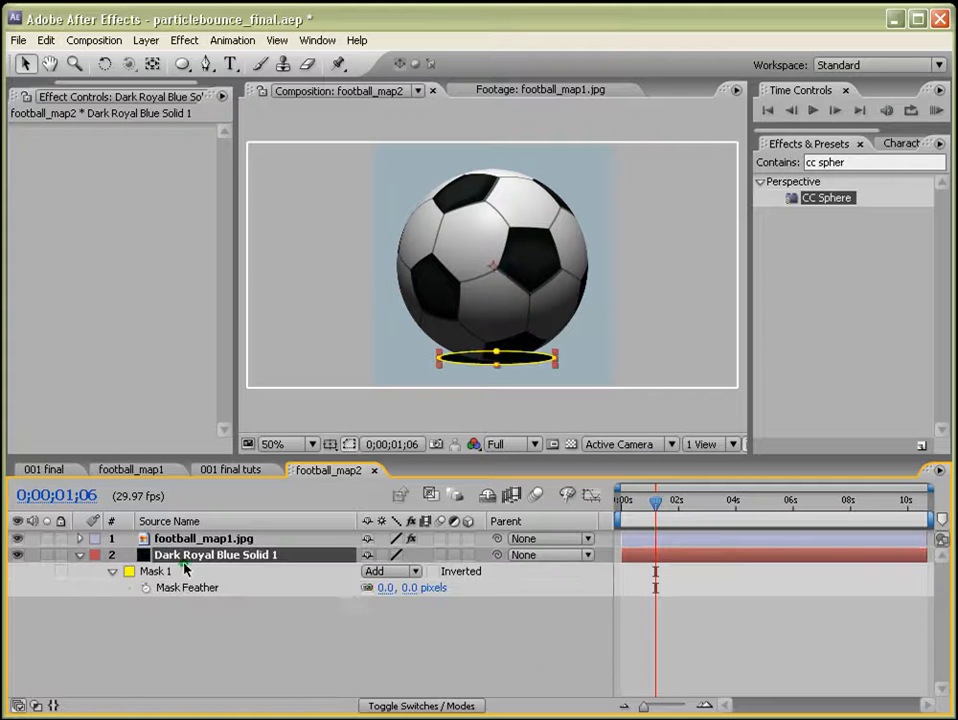
left_click(367, 590)
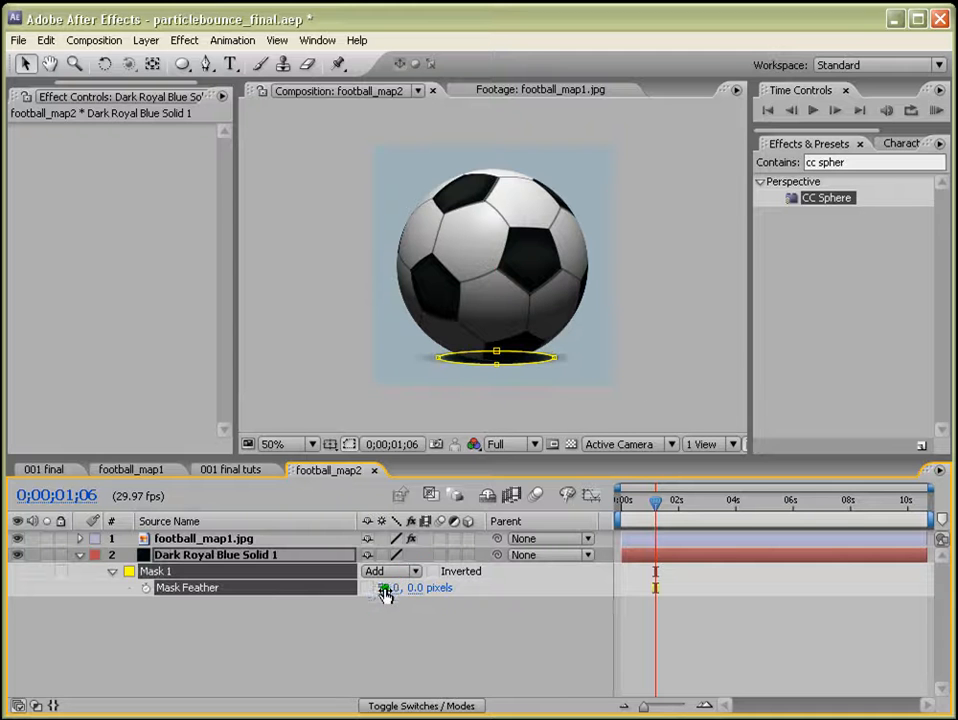
left_click_drag(385, 593, 432, 600)
left_click(716, 608)
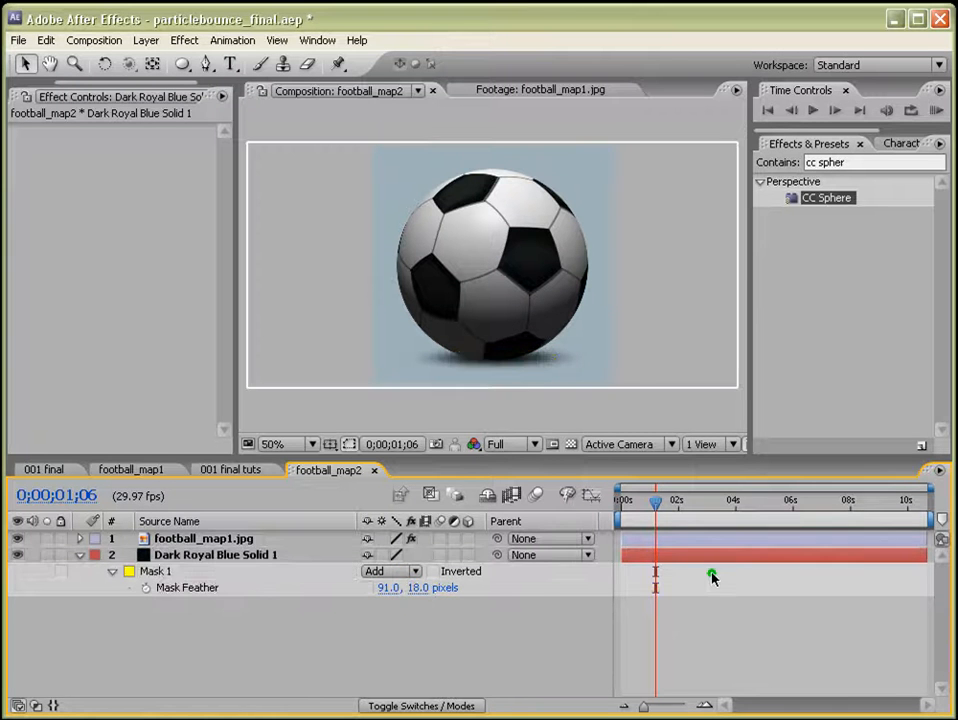
At 0;00;05;17, the last rotation keyframe, set the shadow solid's opacity to 75% and keyframe it.
left_click(717, 538)
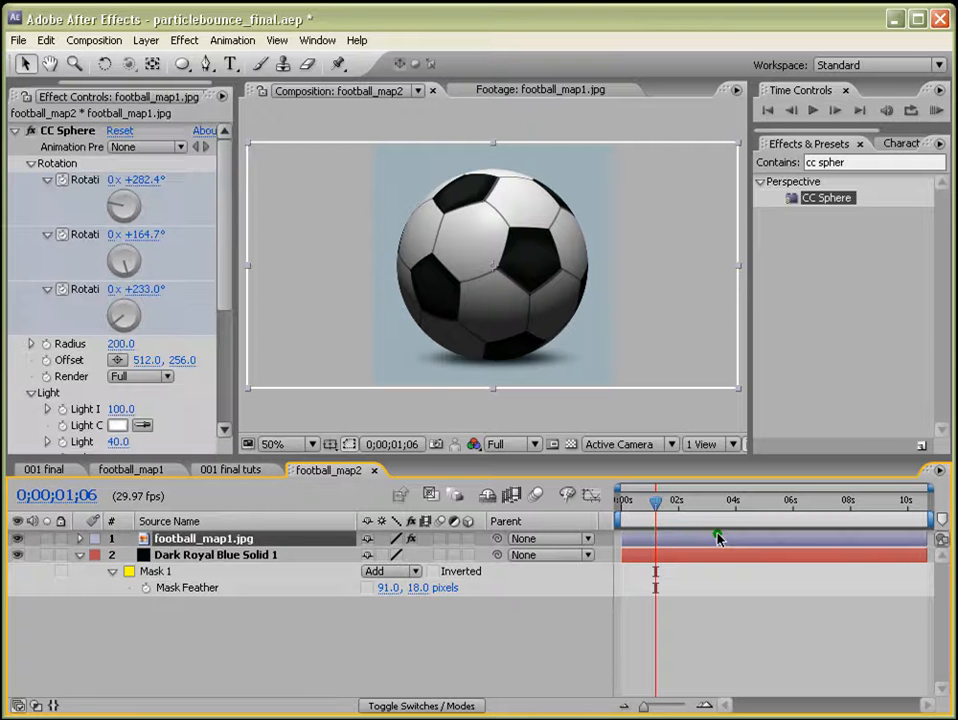
key("u")
left_click_drag(655, 500, 778, 500)
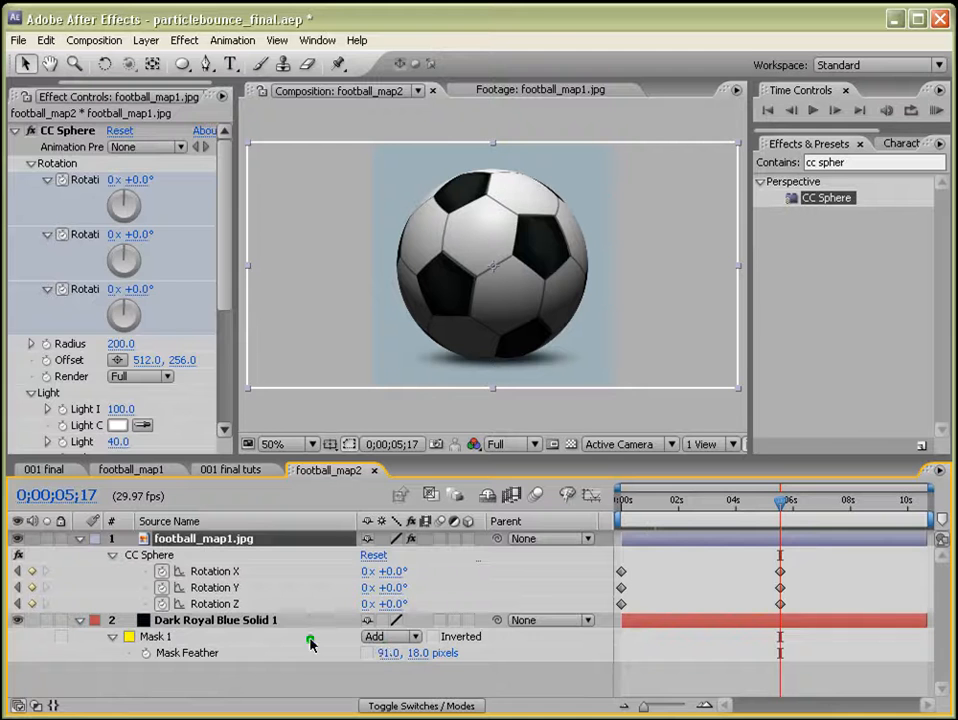
left_click(247, 627)
key("t")
left_click(368, 636)
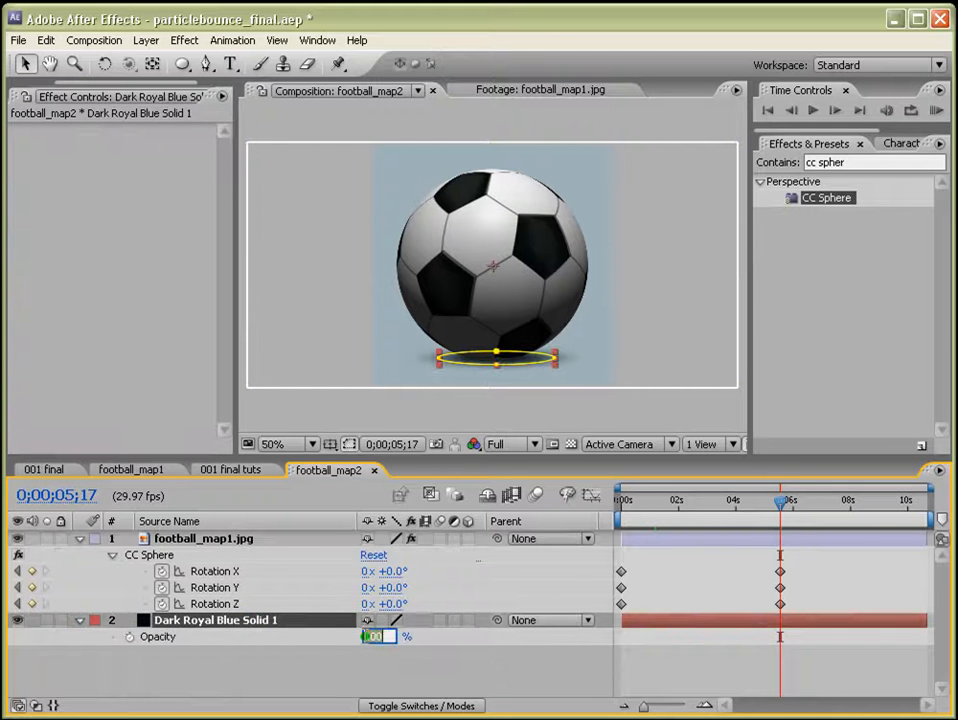
type("75")
key("Return")
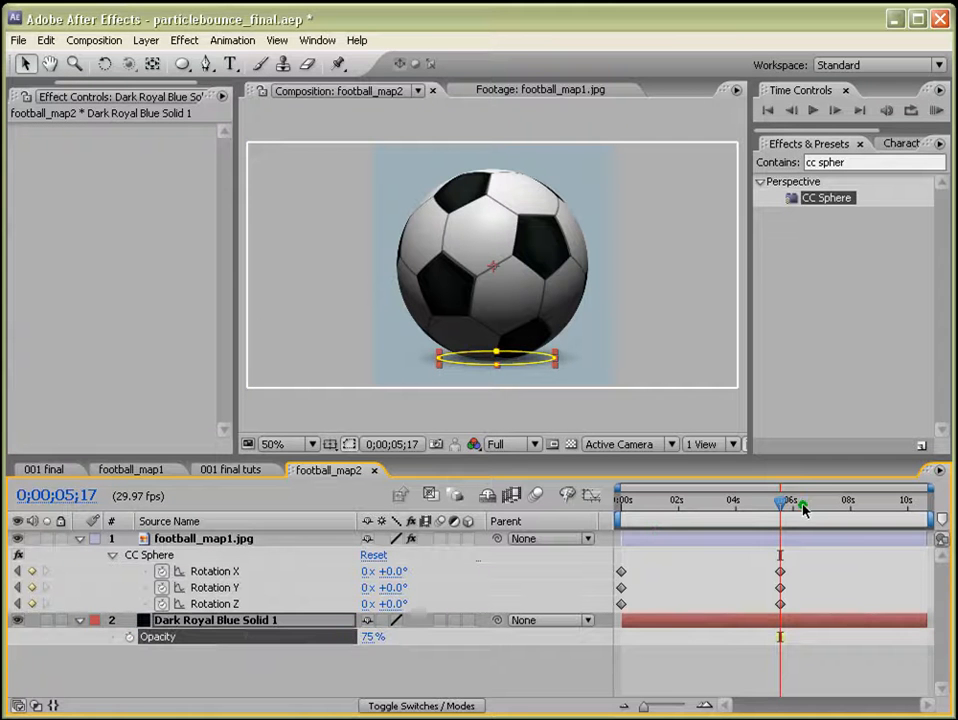
mouse_move(785, 505)
left_mouse_down()
mouse_move(727, 502)
mouse_move(781, 502)
left_mouse_up()
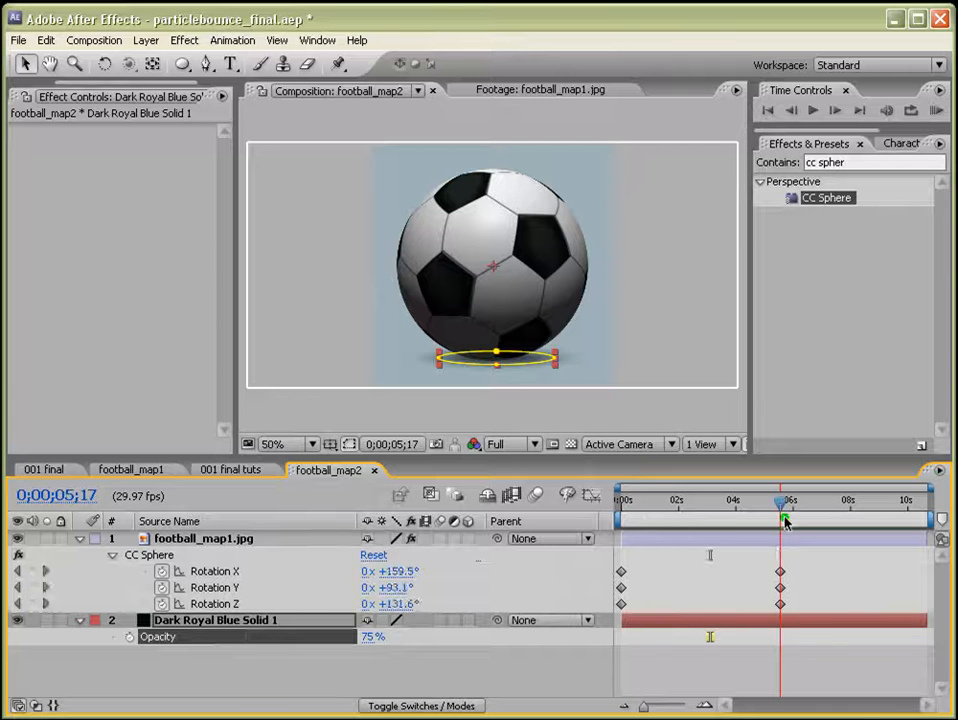
left_click(131, 637)
At the composition start, set the shadow solid's opacity to 0%.
key("Home")
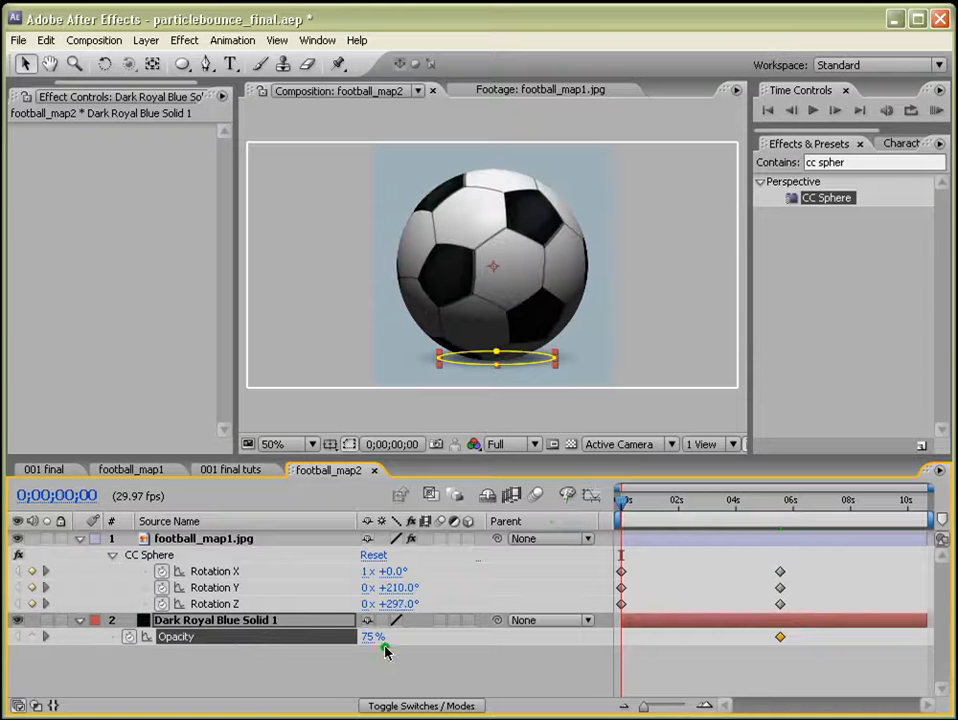
left_click(376, 637)
type("0")
key("Return")
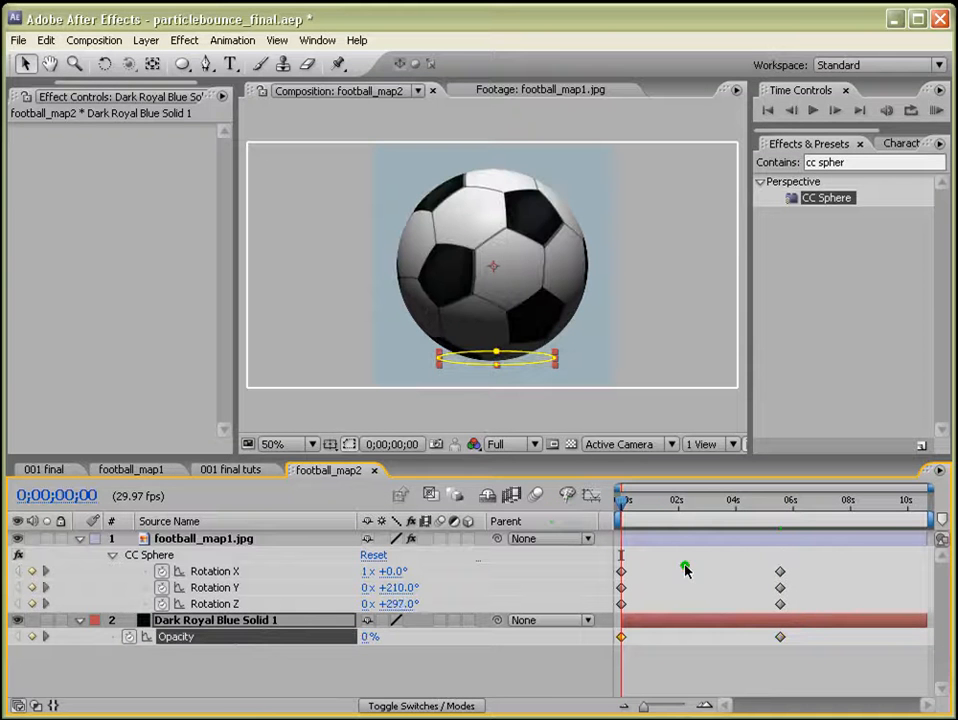
Preview the ball spinning with its fading shadow.
left_click_drag(660, 502, 780, 502)
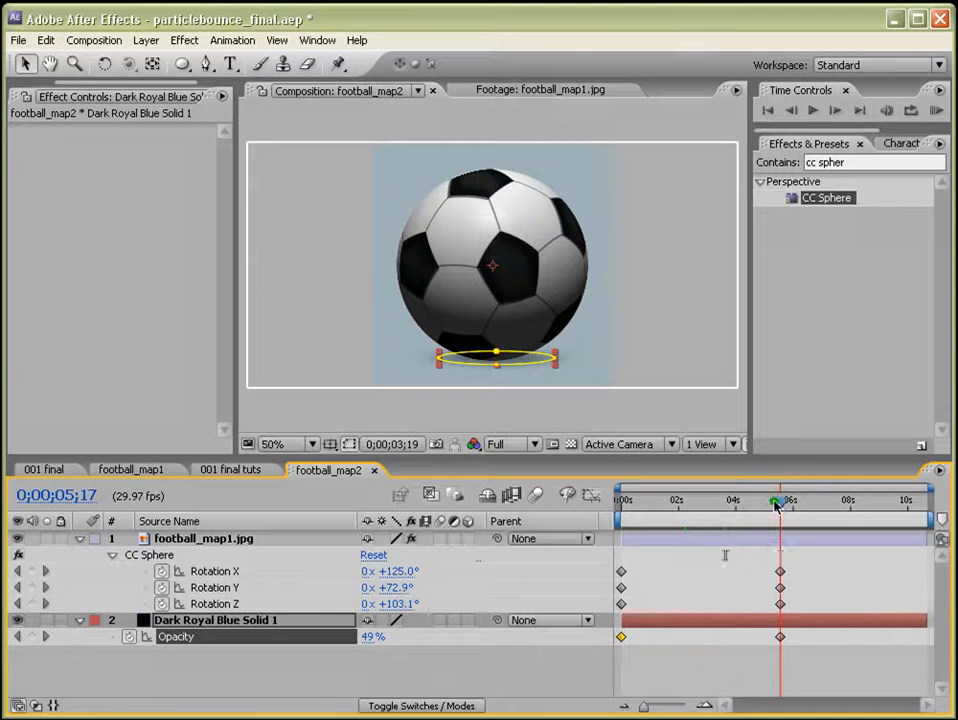
left_click(815, 665)
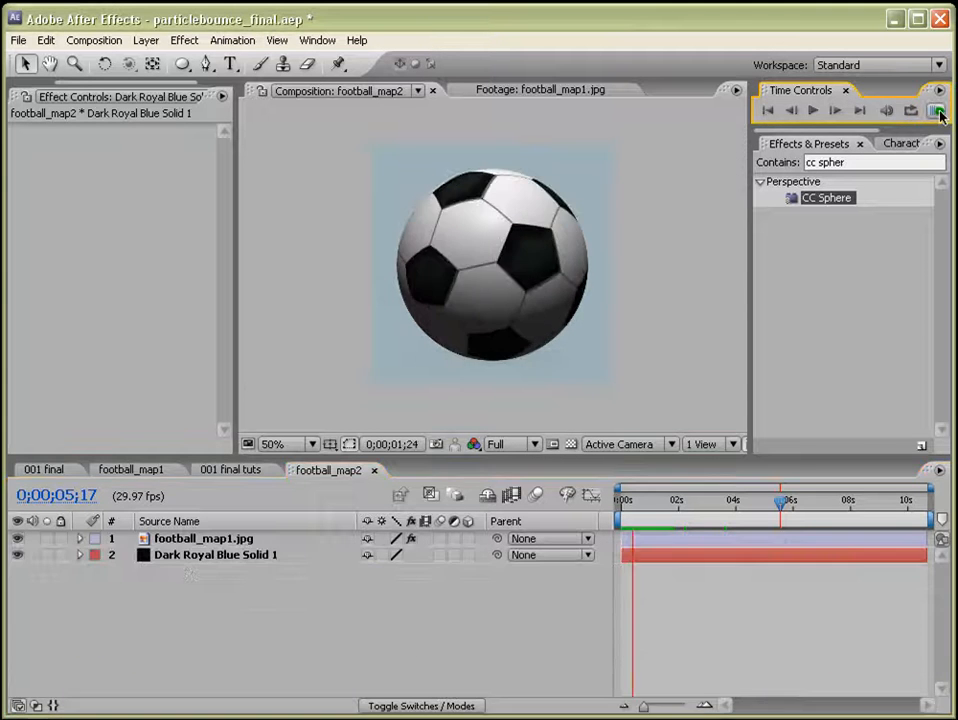
key("space")
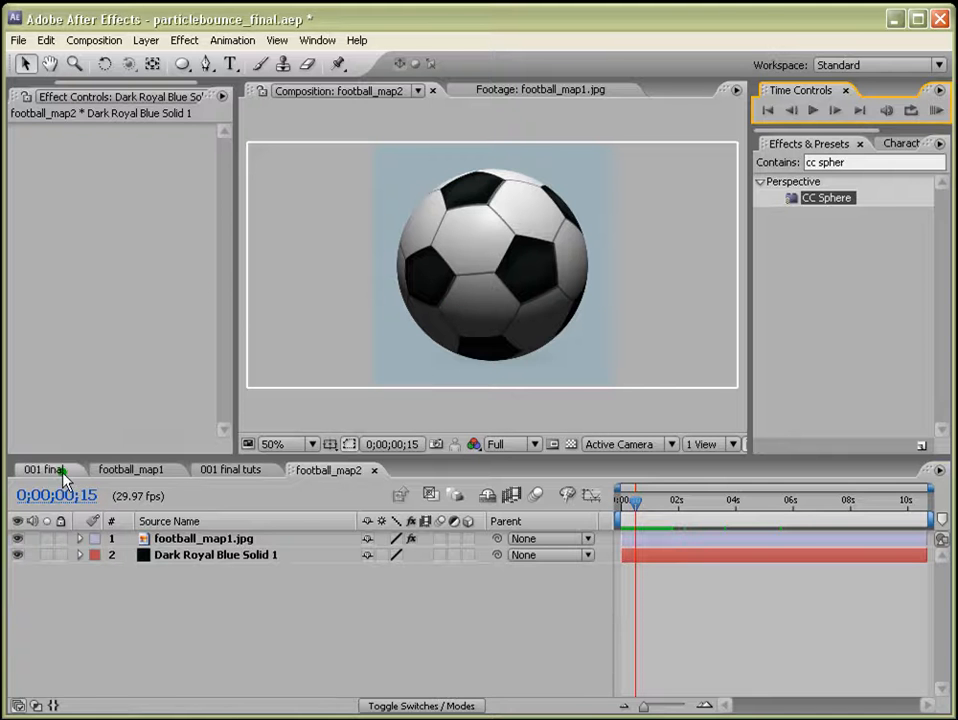
Add the football_map2 precomp to the 001 final tuts composition and hide its layer.
left_click(229, 472)
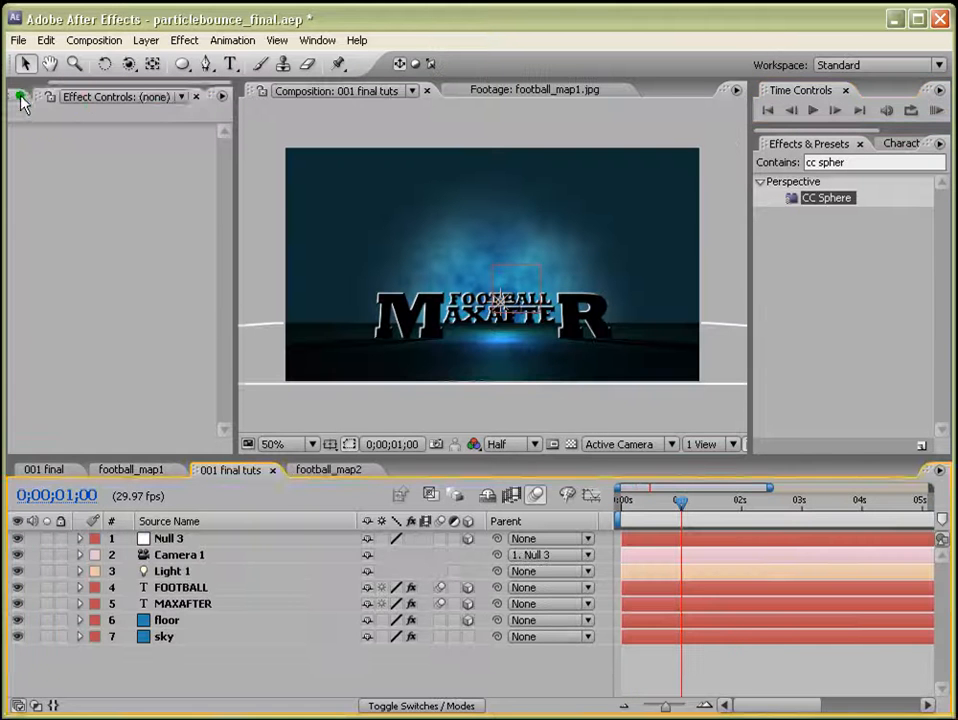
left_click(20, 98)
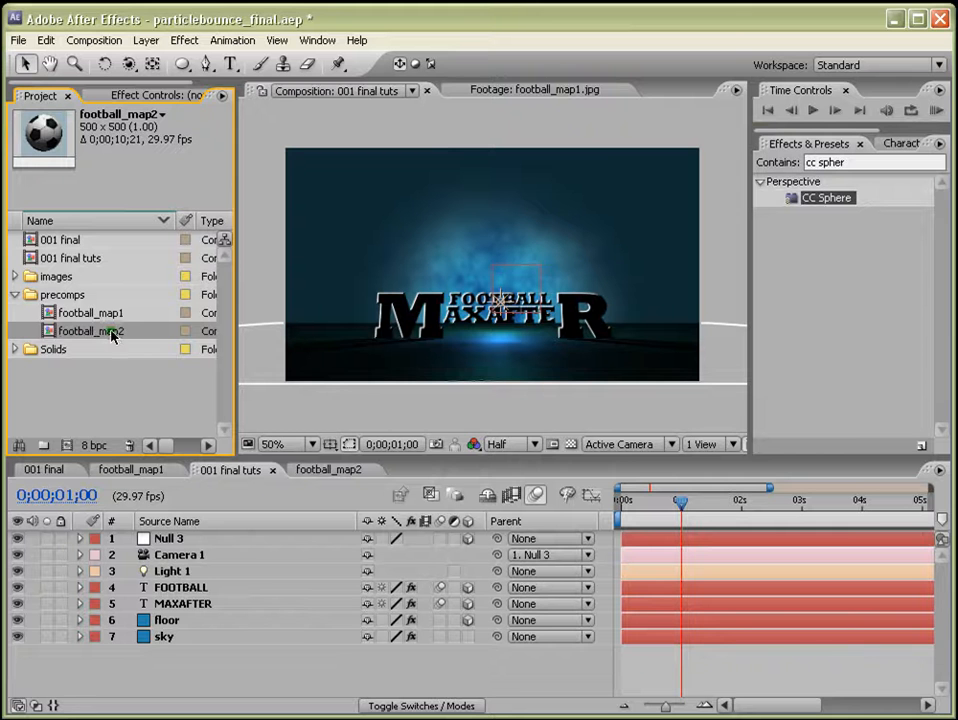
left_click_drag(112, 336, 160, 660)
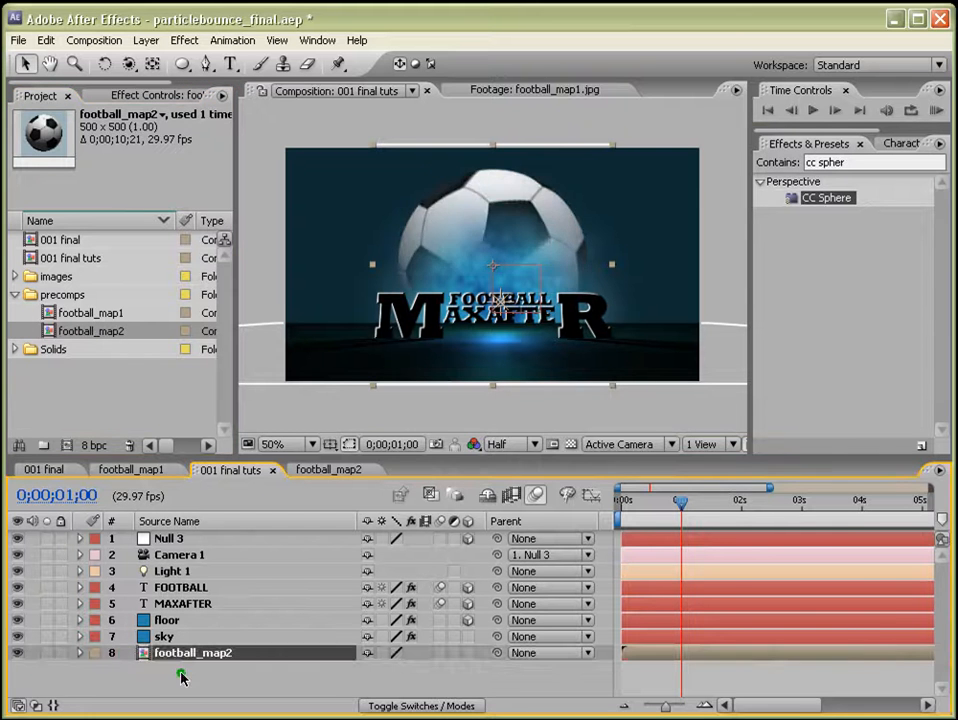
left_click(16, 654)
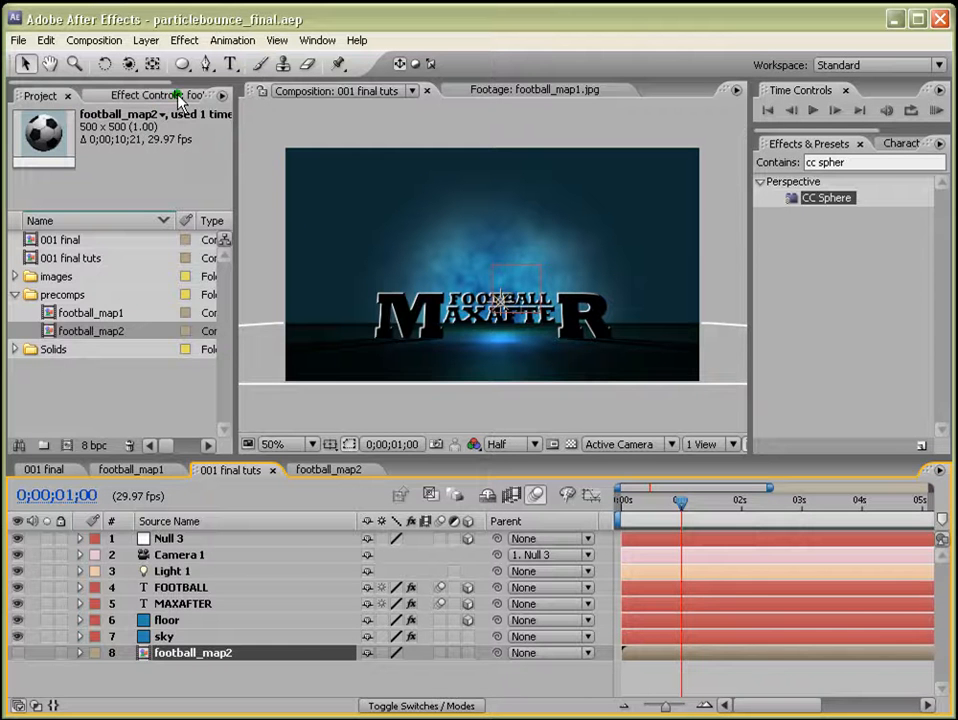
Create a new comp-size solid named particles.
left_click(146, 40)
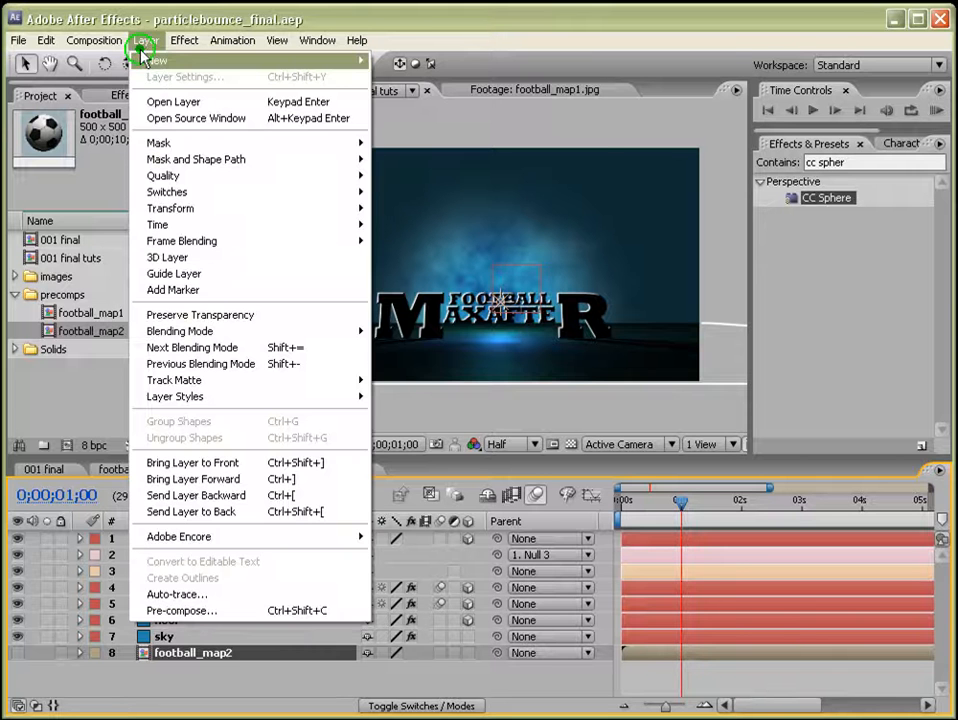
mouse_move(150, 60)
left_click(430, 78)
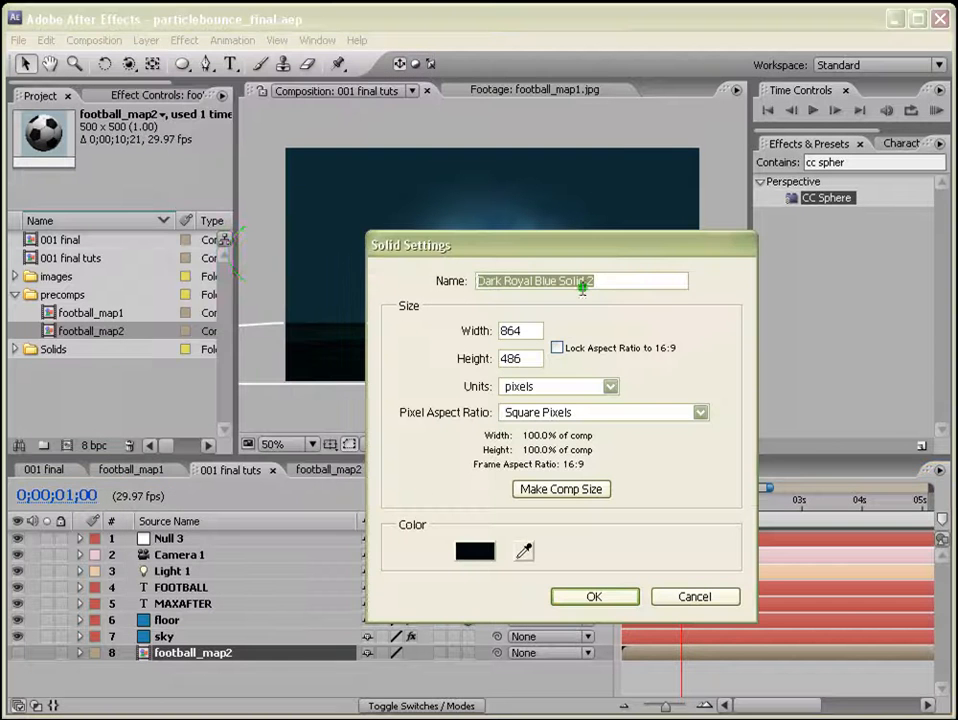
type("rticles")
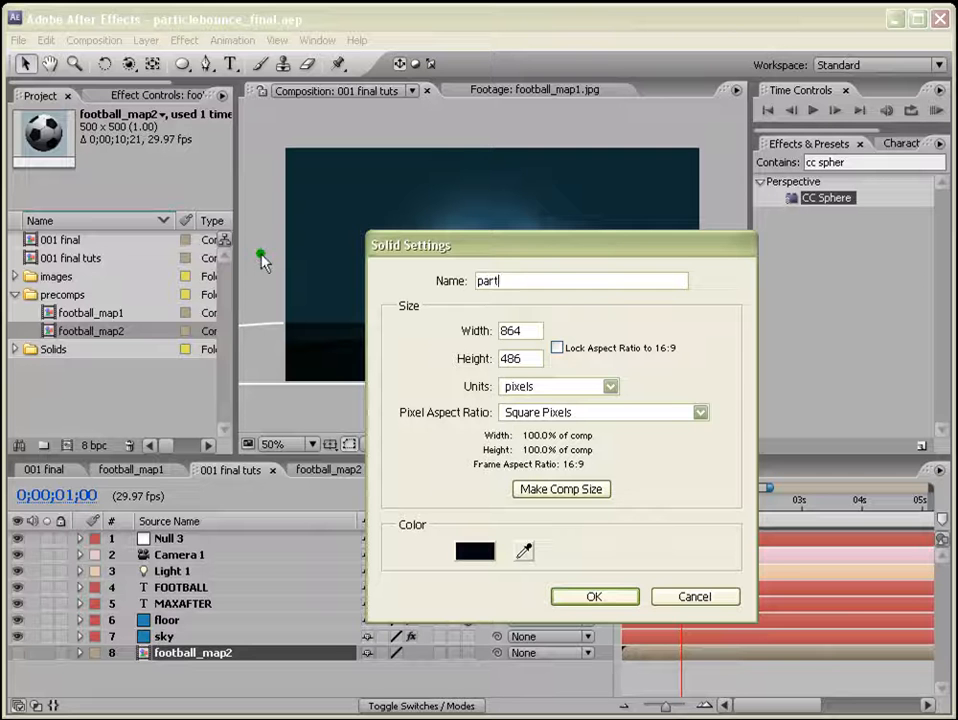
left_click(572, 488)
left_click(591, 597)
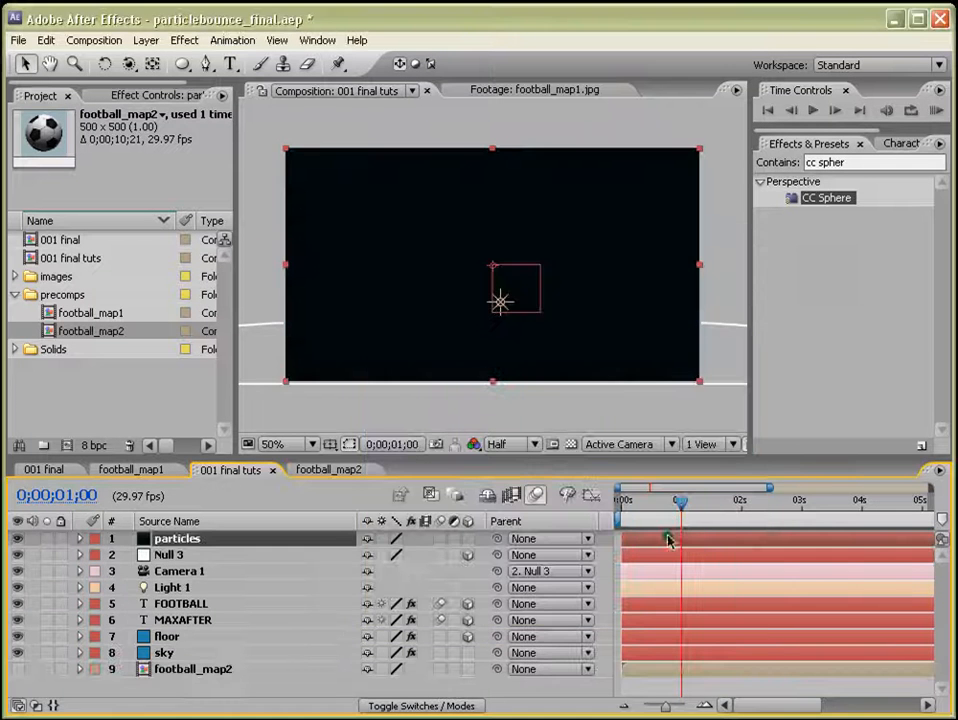
Apply the Trapcode Particular effect to the particles solid.
left_click(836, 327)
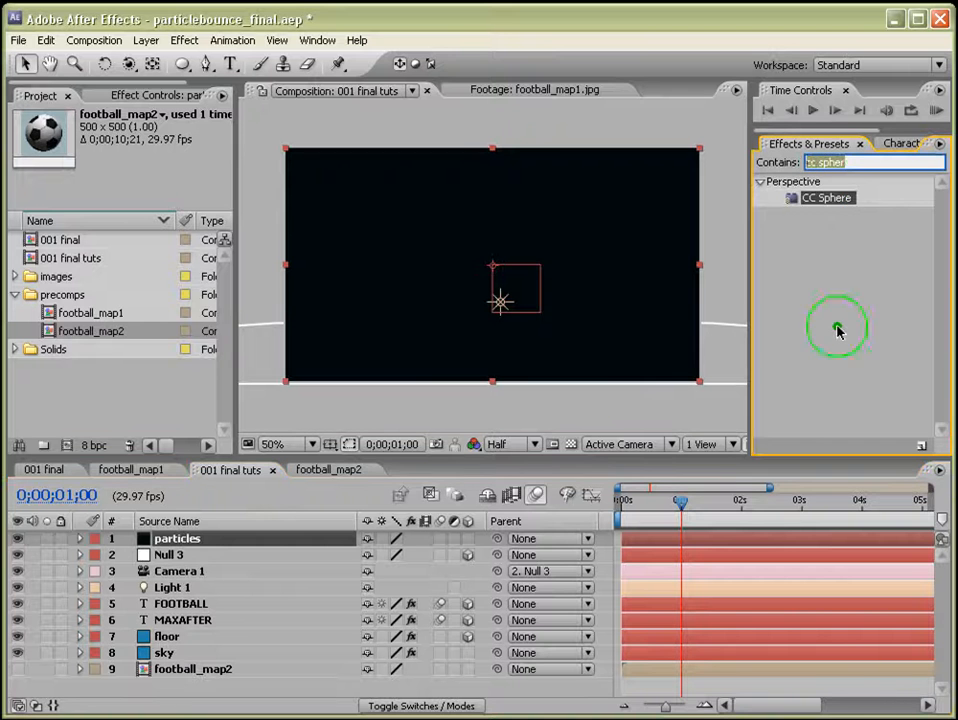
type("partic")
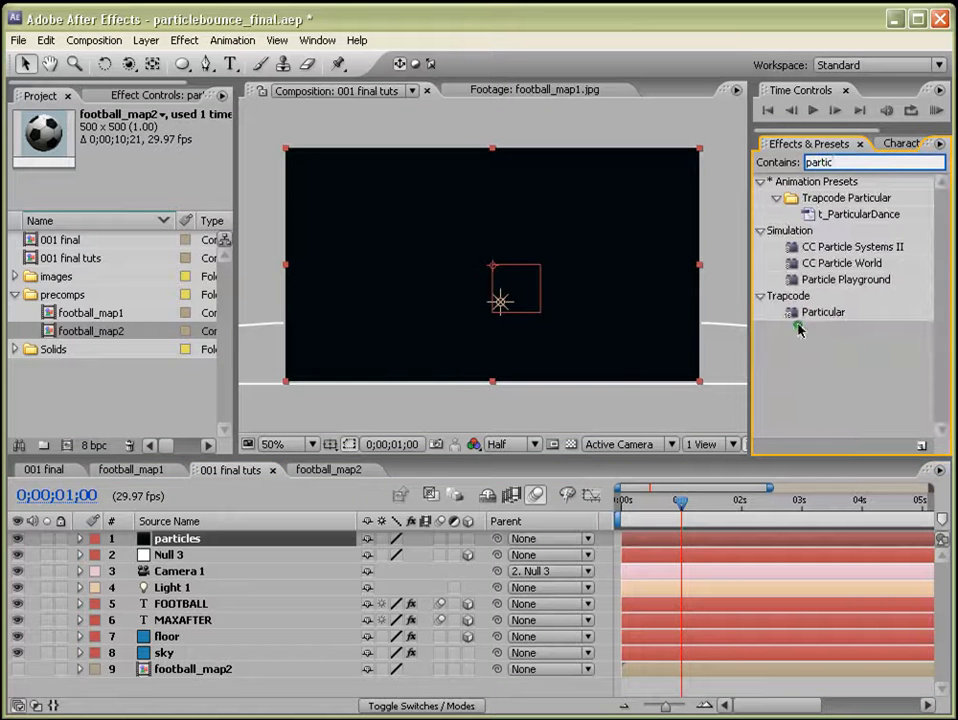
left_click_drag(806, 320, 705, 392)
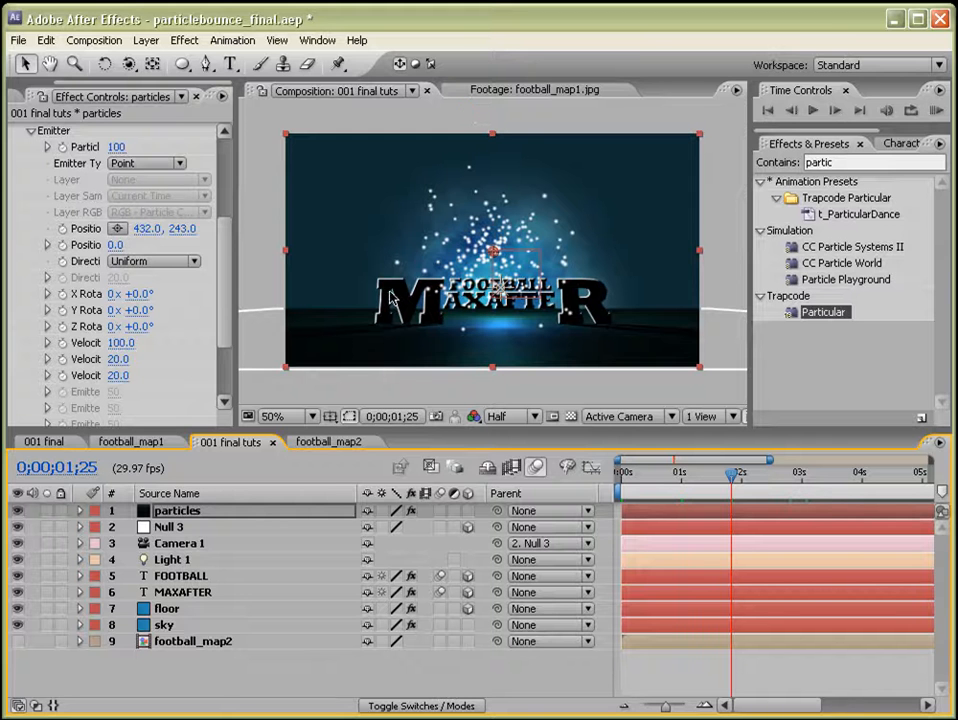
Set the Particular emitter's Position XY to 432.0, -30.0.
left_click(181, 229)
type("0")
key("Return")
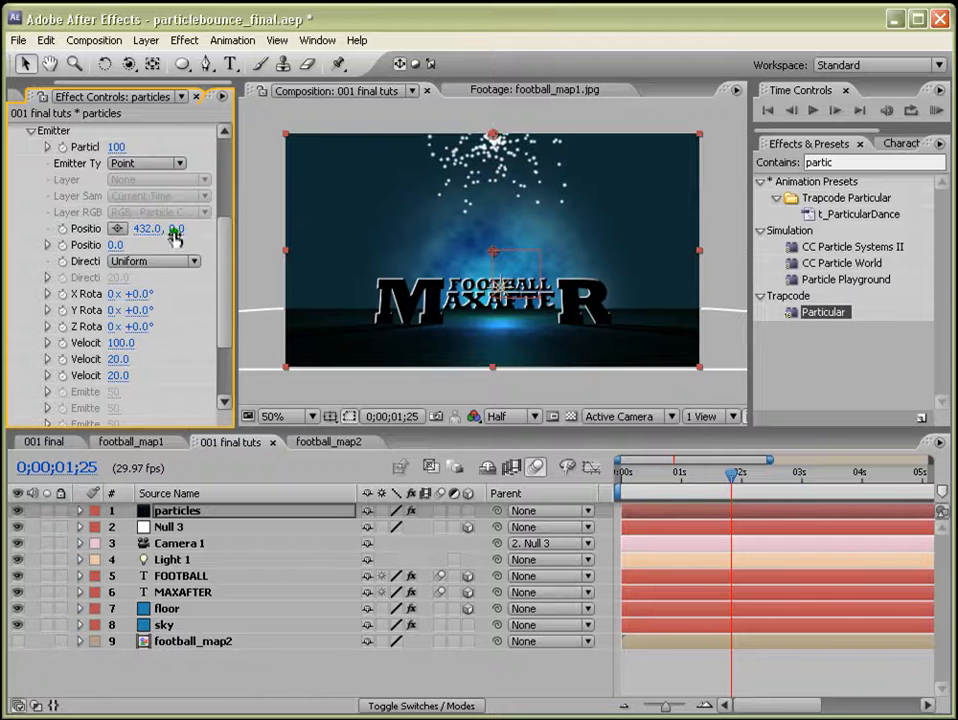
mouse_move(175, 236)
left_mouse_down()
mouse_move(150, 229)
mouse_move(178, 236)
left_mouse_up()
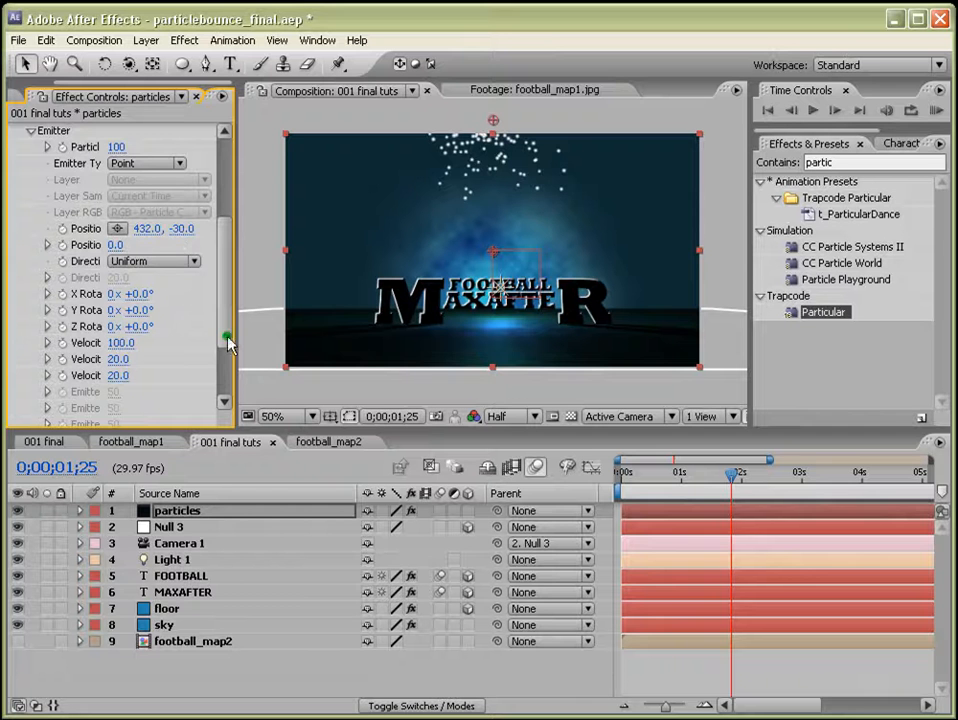
Set the Particular emitter's Velocity to 200, Velocity Random to 0, and Velocity from Motion to 0.
left_click(119, 360)
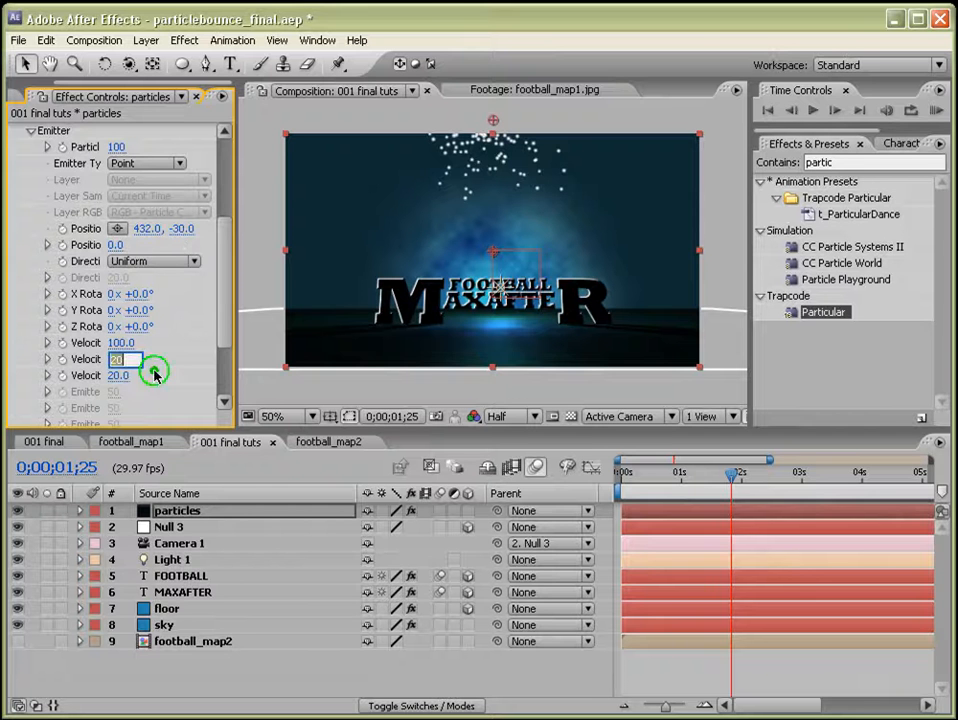
left_click_drag(233, 340, 276, 338)
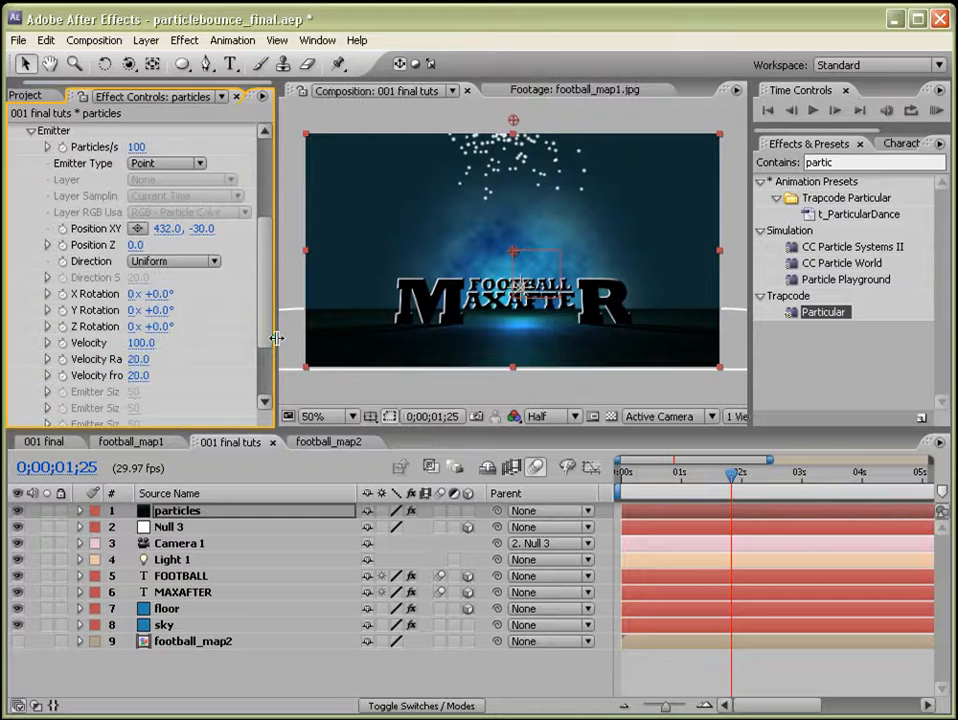
left_click(138, 359)
type("0")
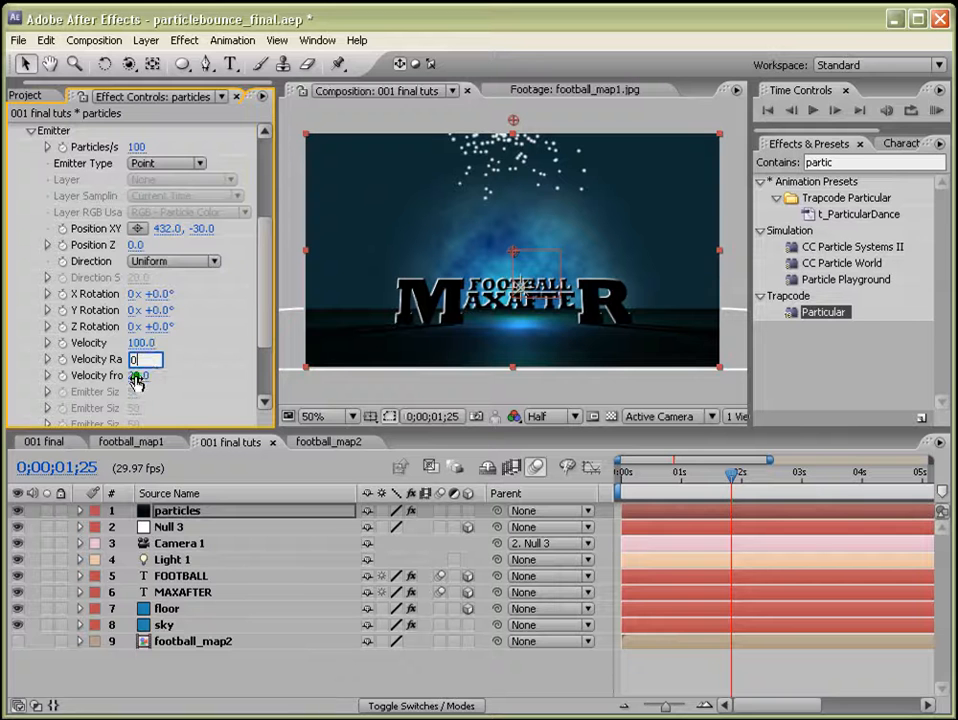
left_click(136, 376)
type("0")
left_click(139, 342)
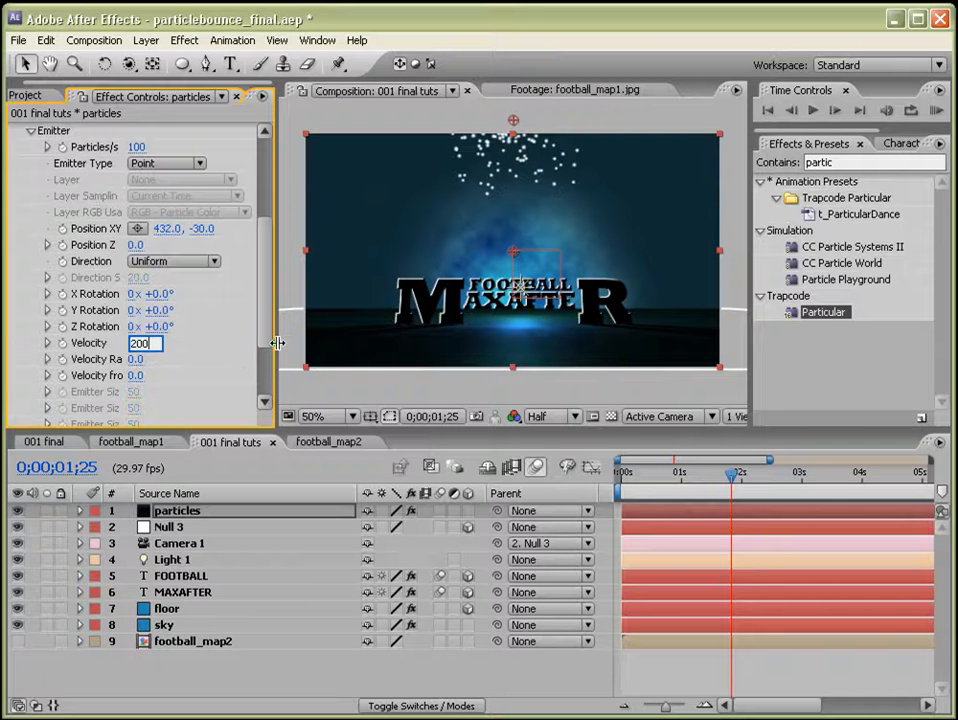
key("Return")
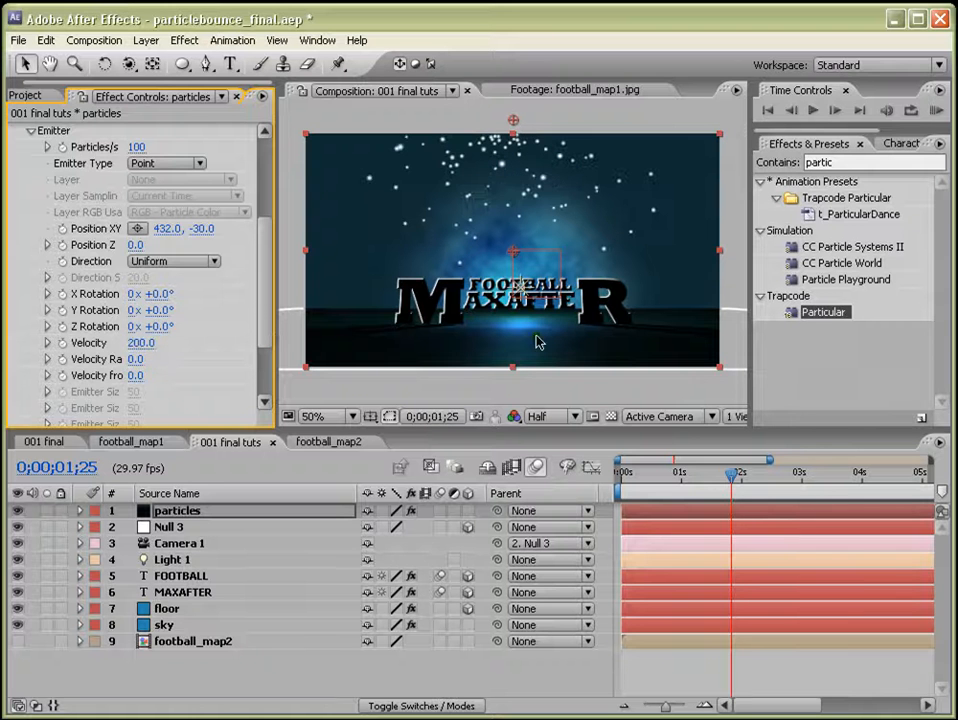
Set the Particle Type to Custom and choose the football_map2 layer as the custom particle layer.
left_click_drag(268, 314, 267, 350)
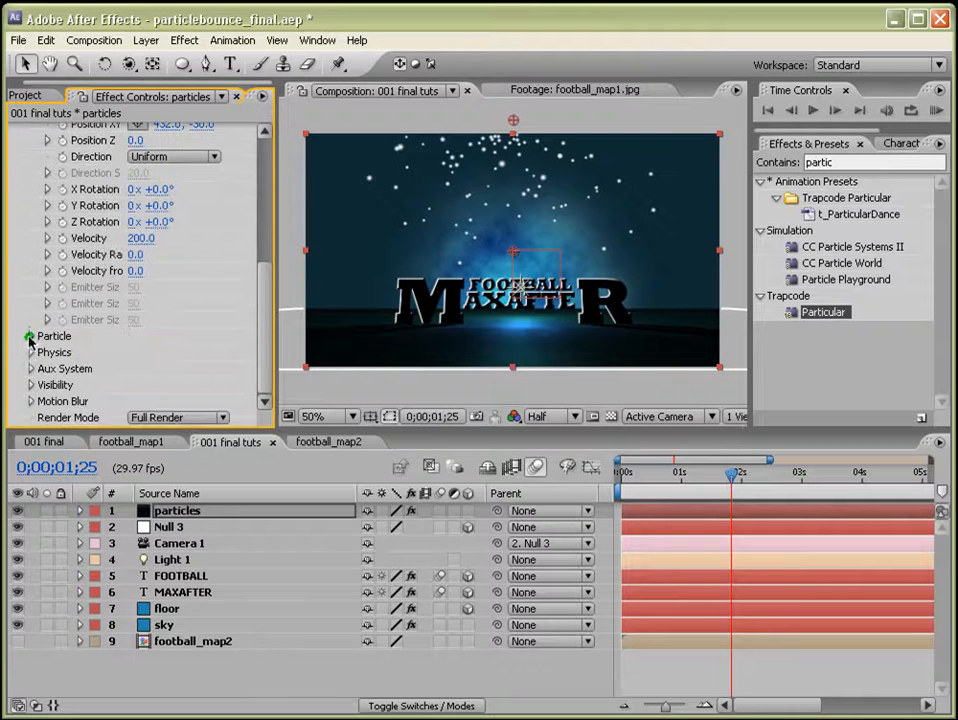
left_click(30, 337)
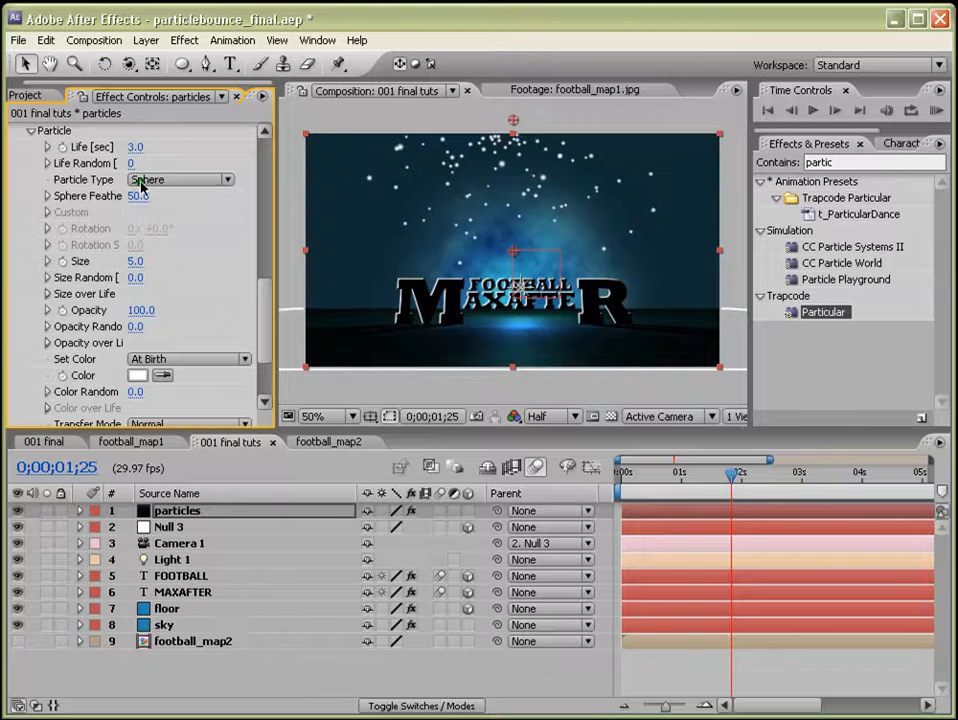
left_click(229, 183)
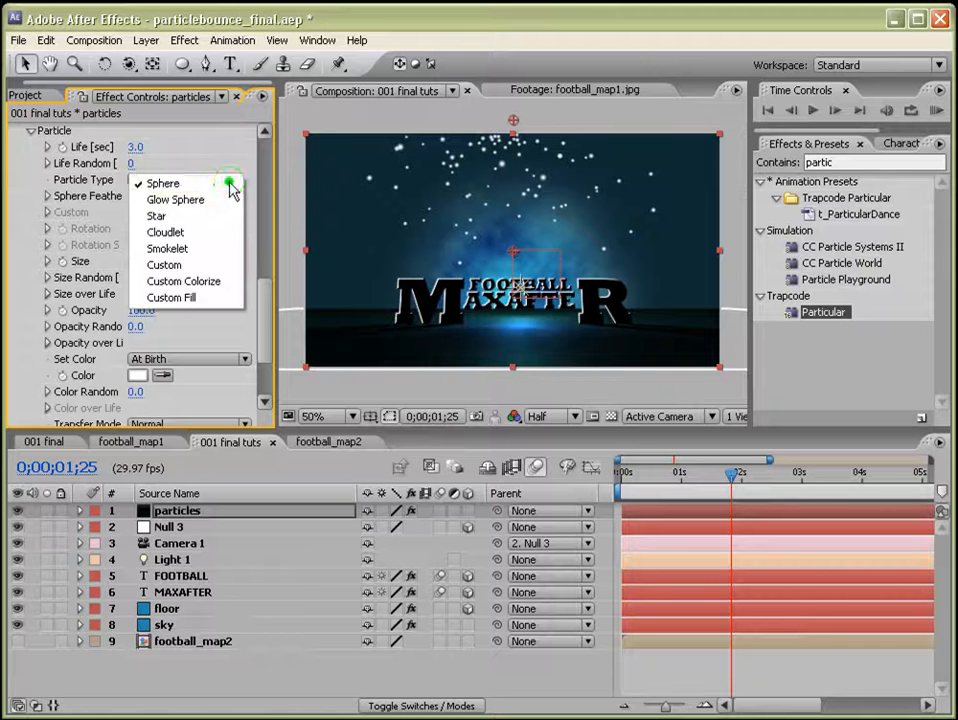
left_click(200, 264)
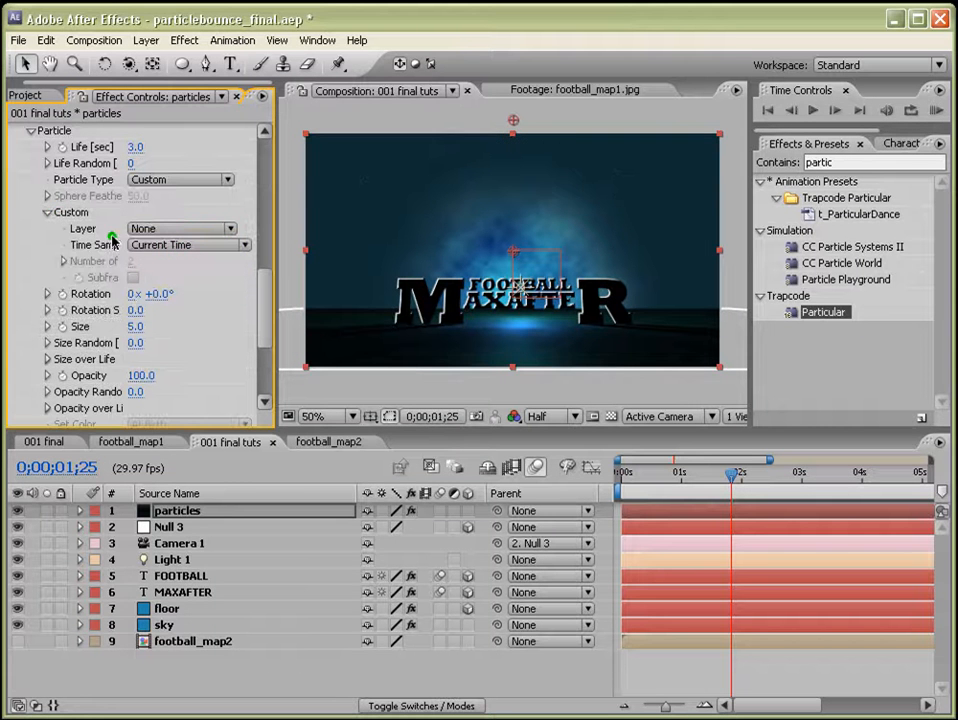
left_click(228, 229)
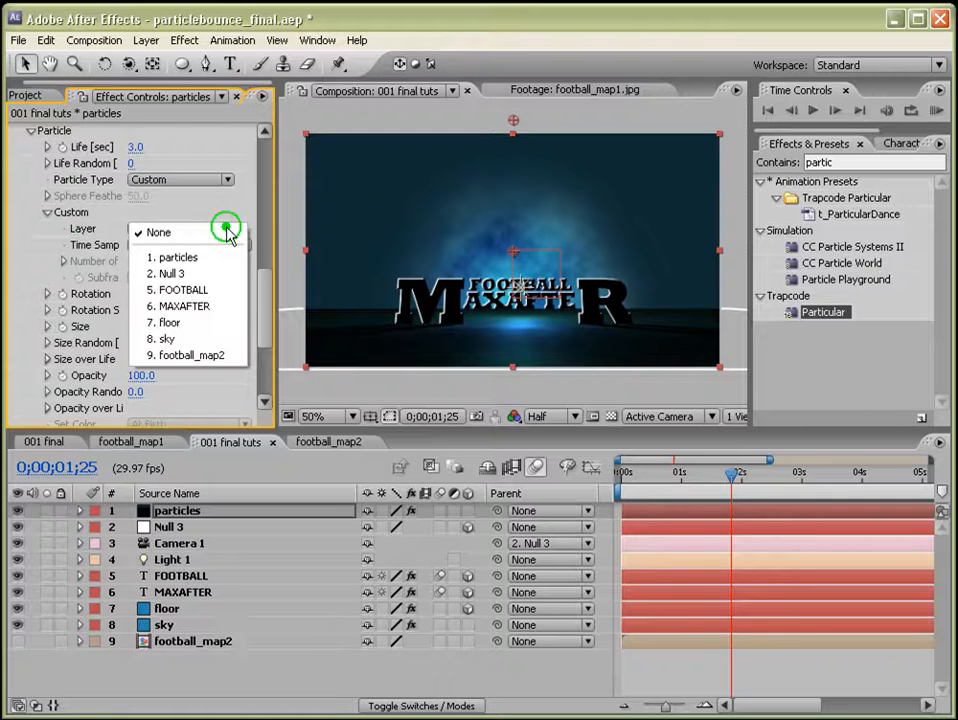
left_click(207, 356)
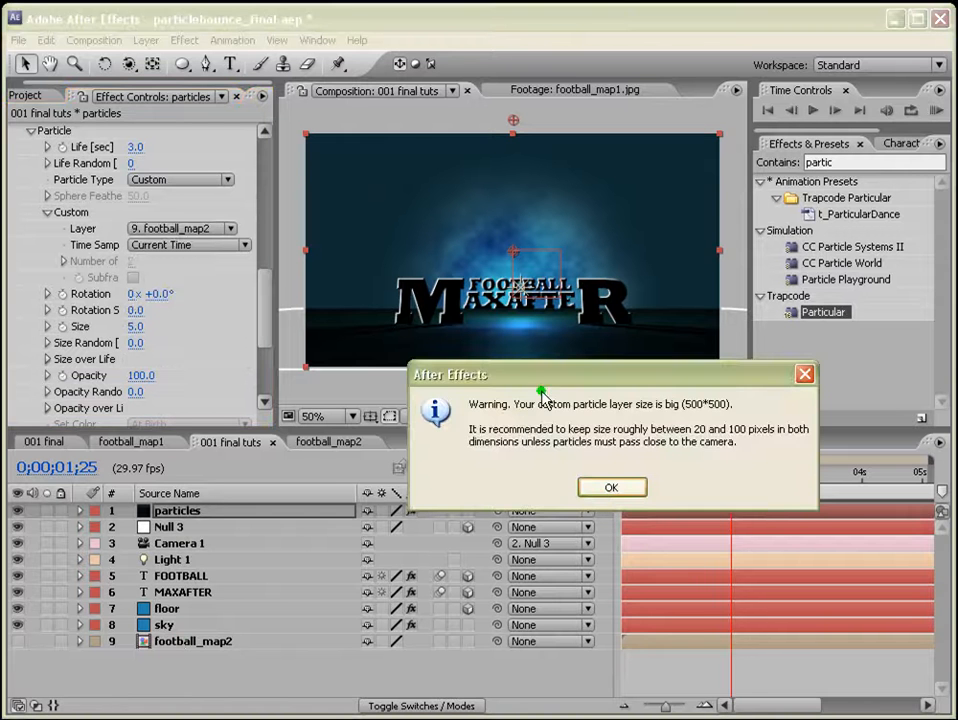
left_click(609, 488)
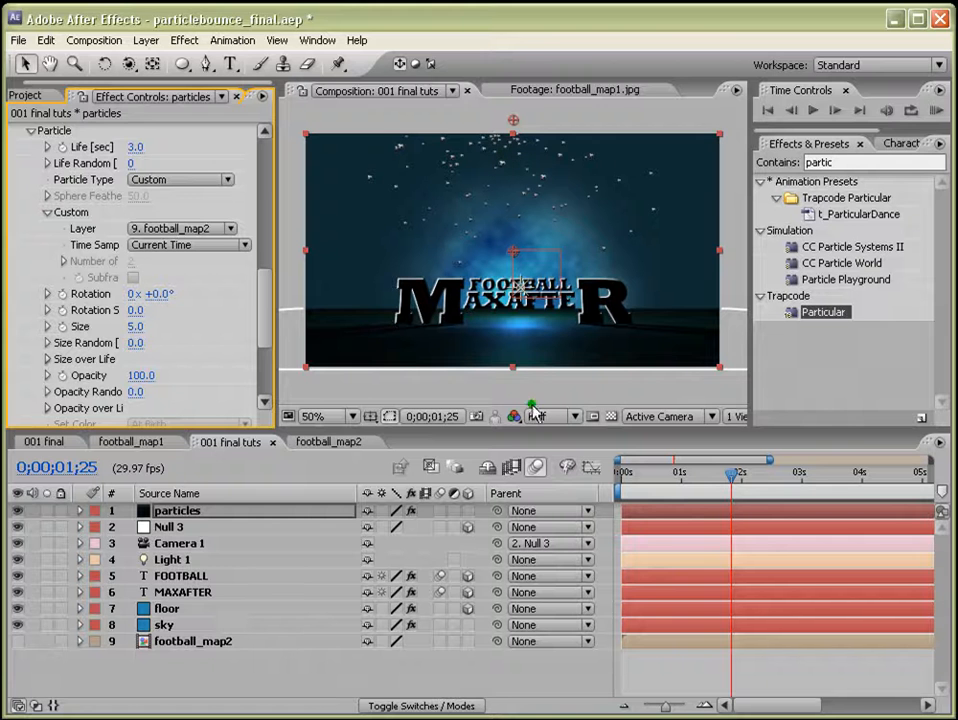
Set the particle Size to 12.
left_click(134, 326)
type("10")
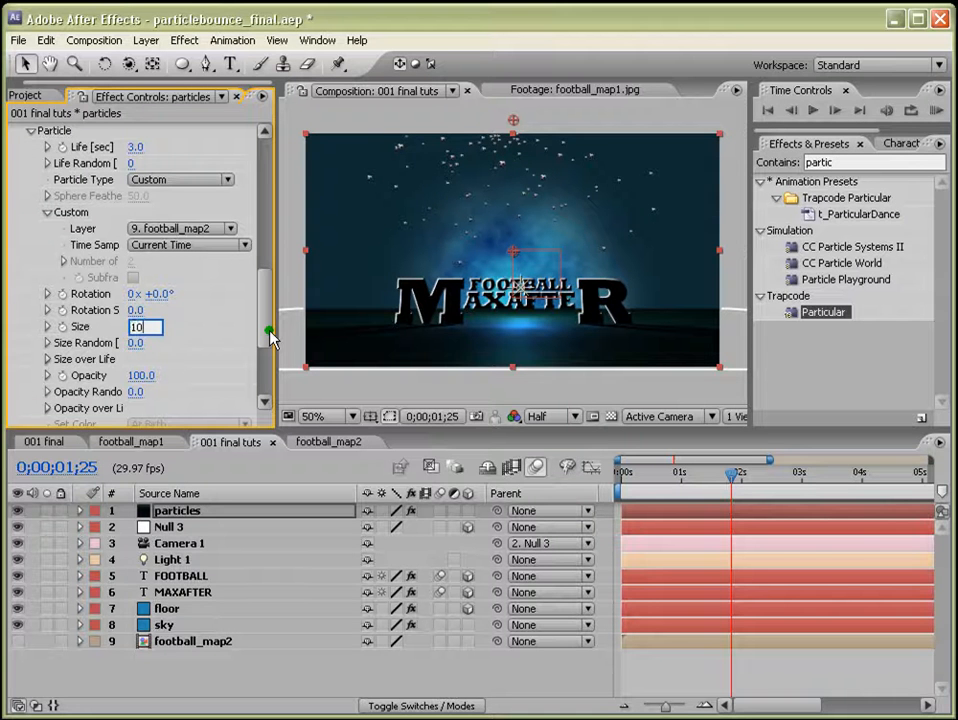
key("BackSpace")
type("2")
key("Return")
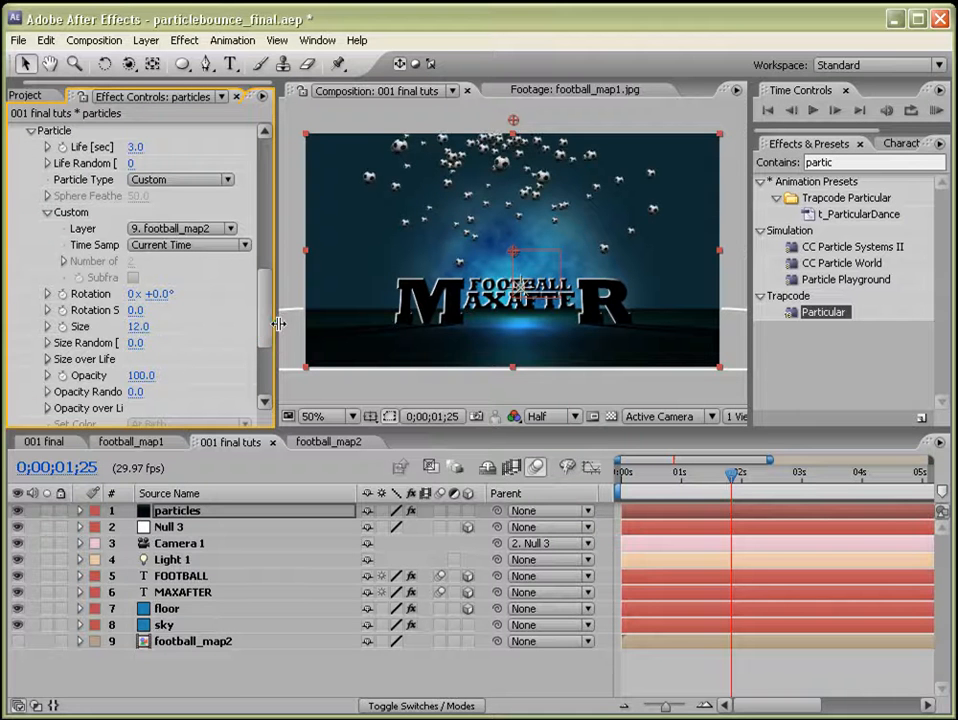
Set the Physics Gravity to 200.
left_click_drag(275, 323, 310, 316)
scroll(310, 318, "down", 4)
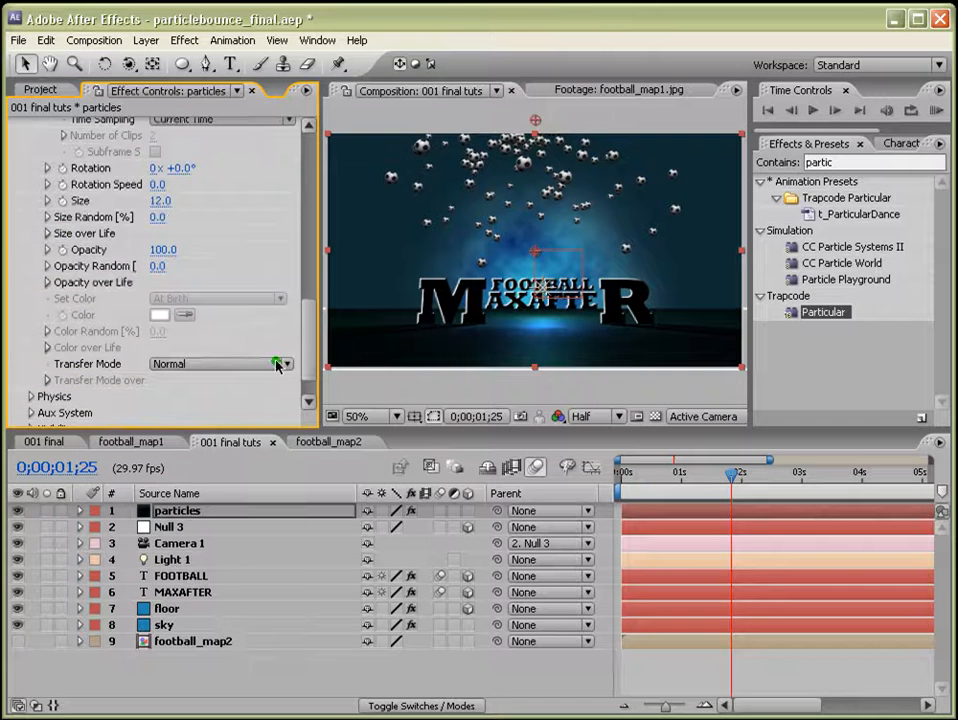
scroll(305, 350, "down", 2)
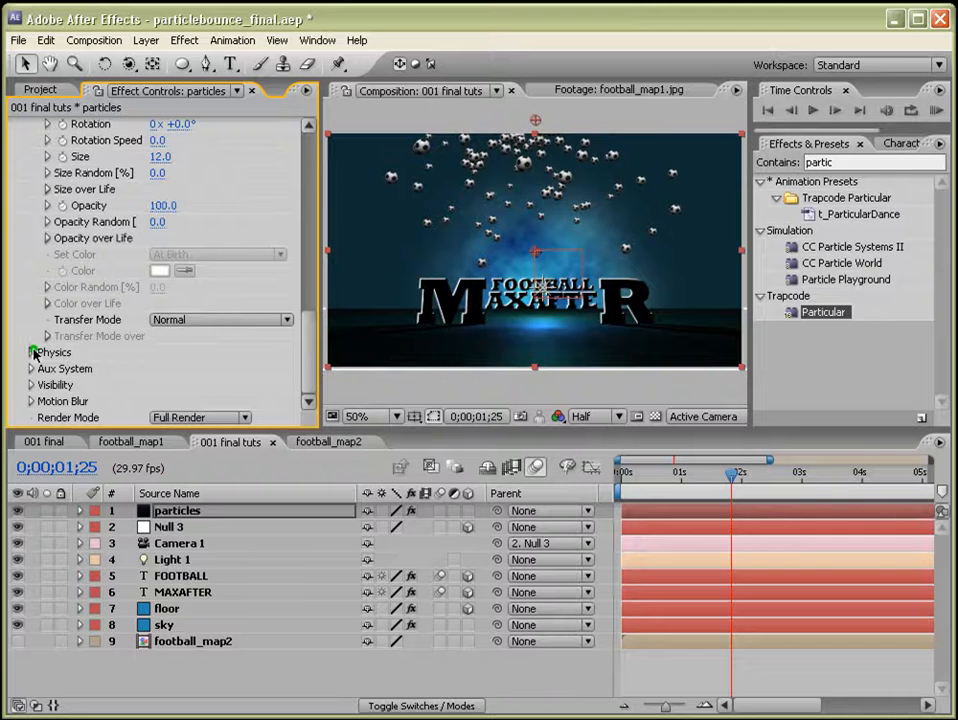
left_click(33, 352)
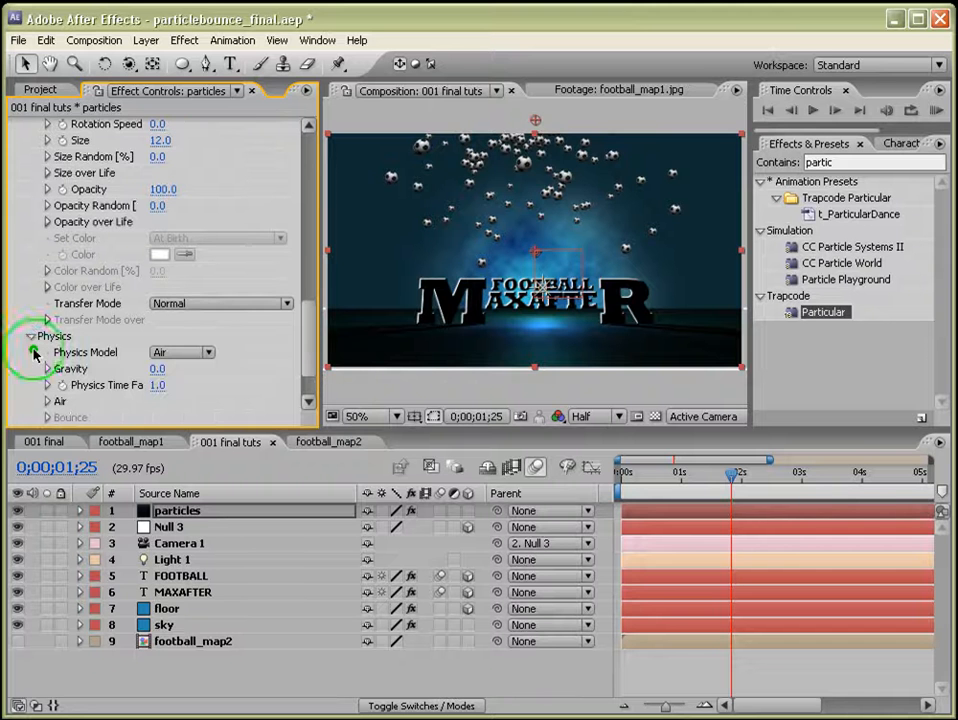
left_click(157, 369)
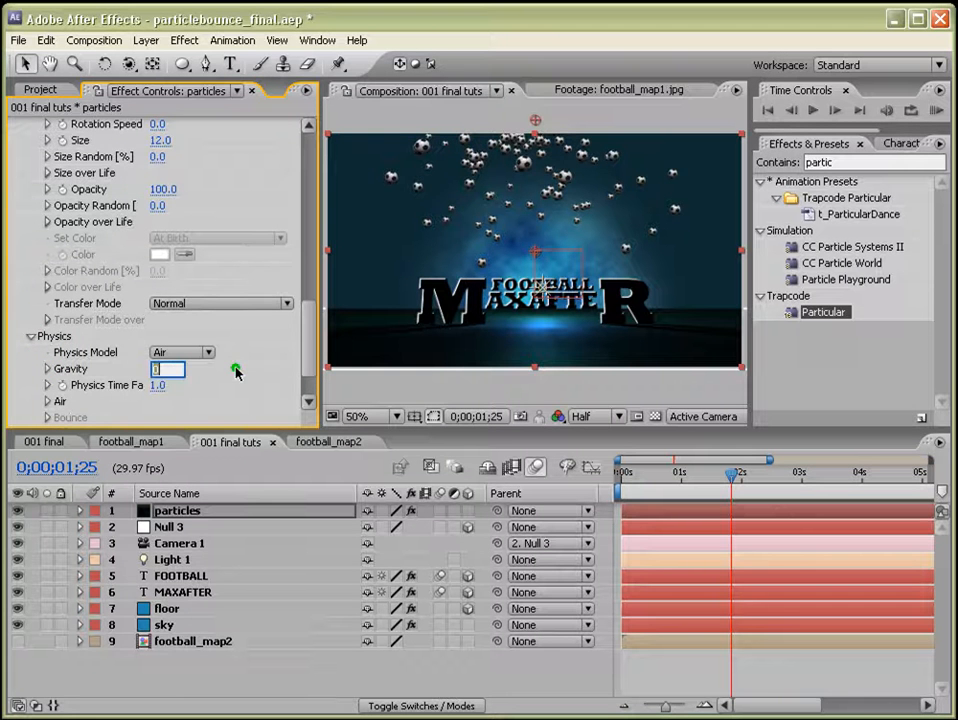
key("Return")
Switch the Physics Model from Air to Bounce.
scroll(94, 387, "down", 2)
left_click(46, 336)
scroll(177, 316, "down", 2)
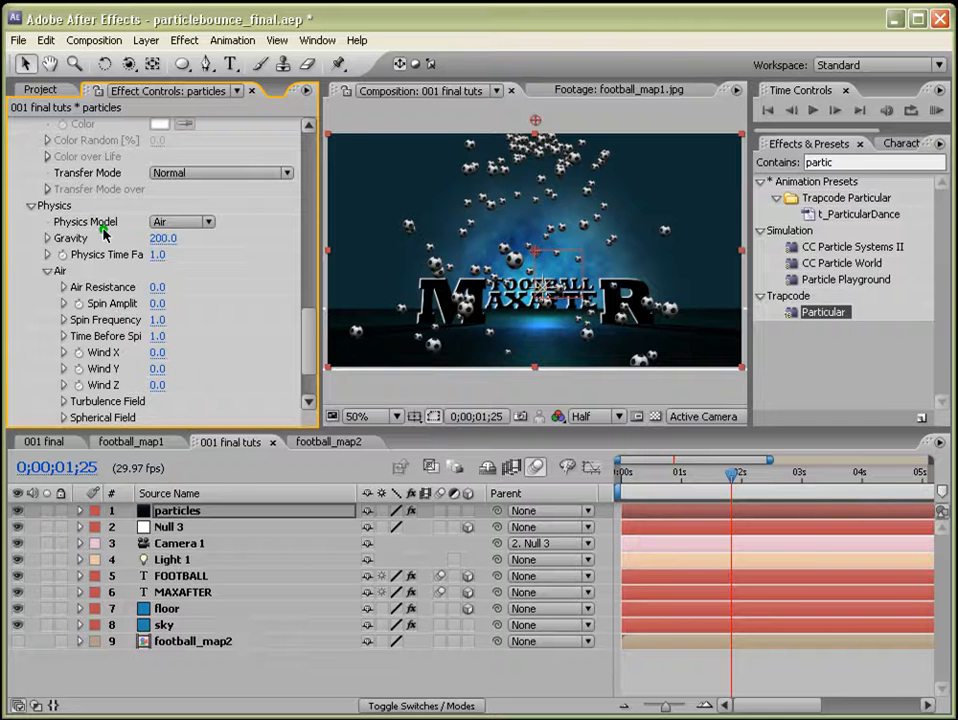
left_click(206, 224)
left_click(200, 242)
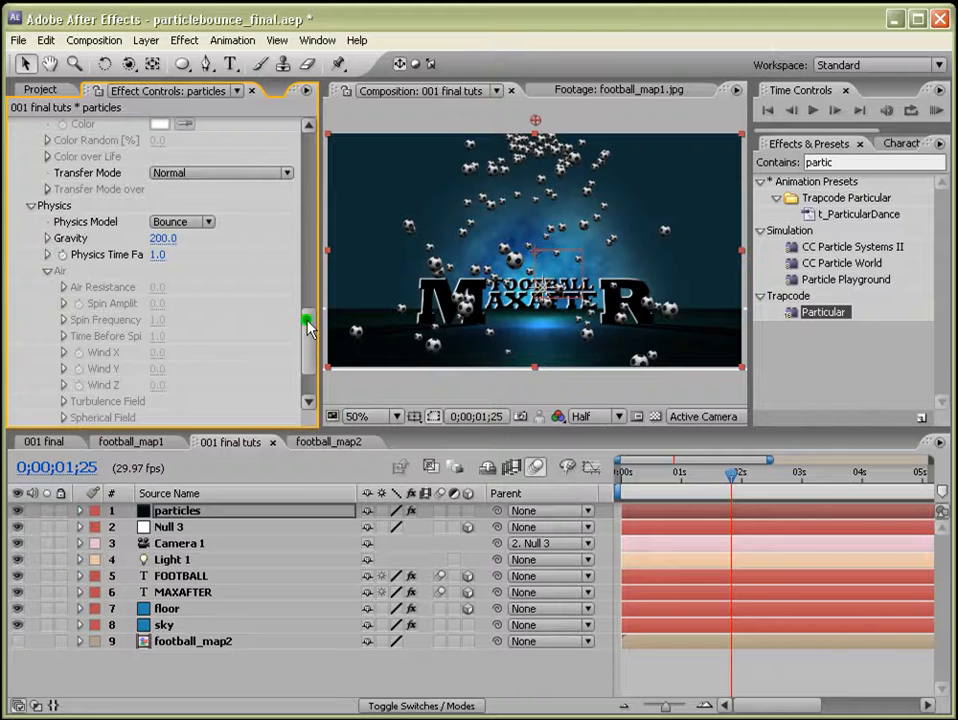
Set the Bounce Floor Layer to the floor layer.
left_click_drag(306, 321, 306, 363)
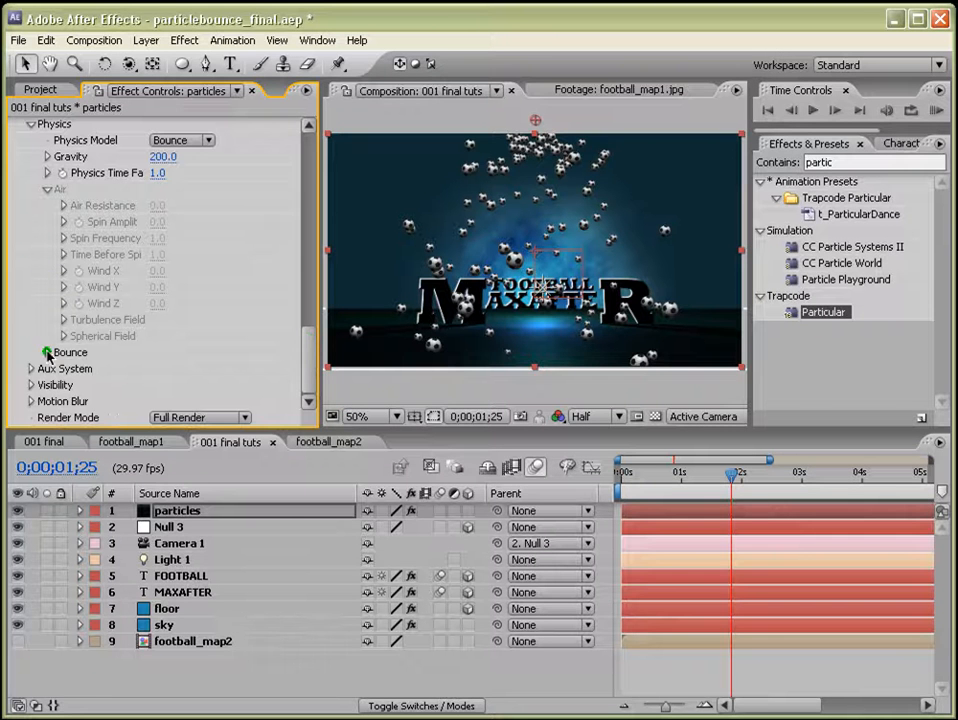
left_click(46, 353)
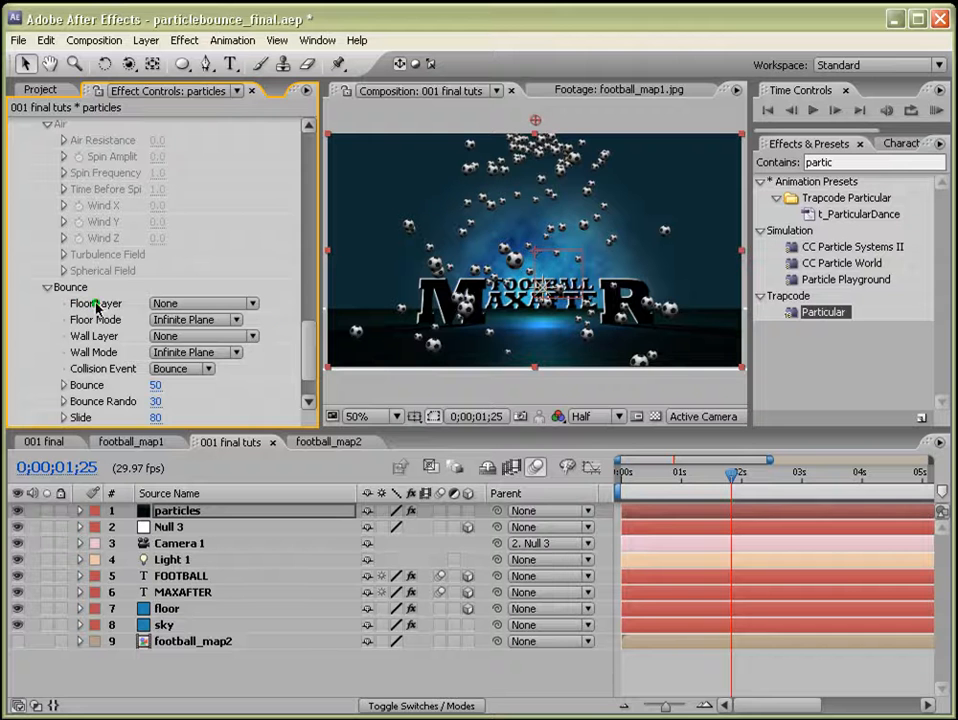
left_click(248, 304)
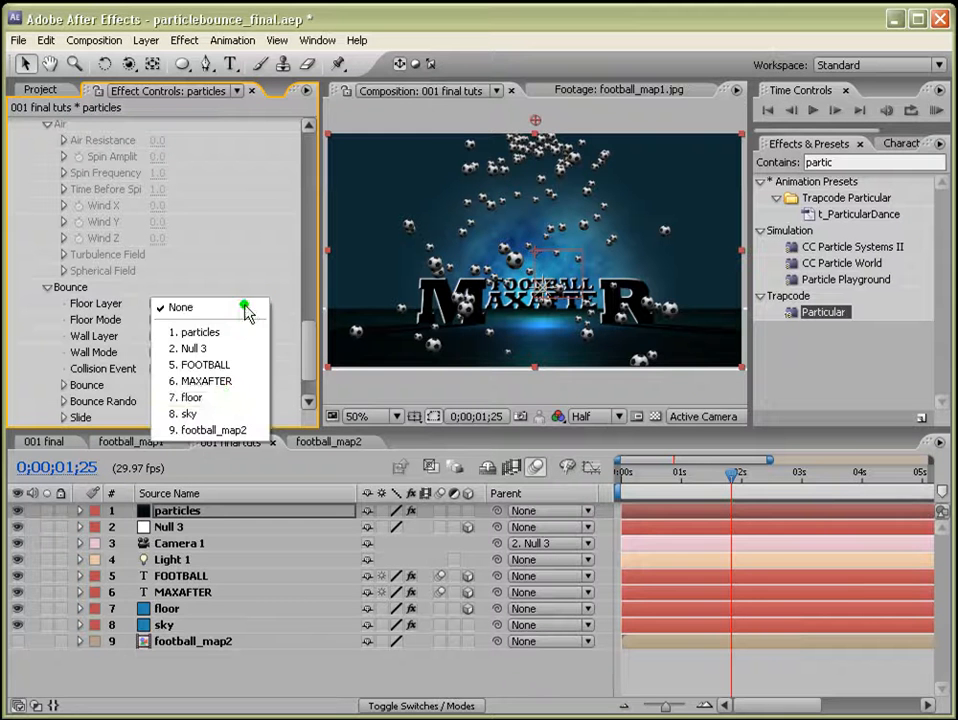
left_click(228, 400)
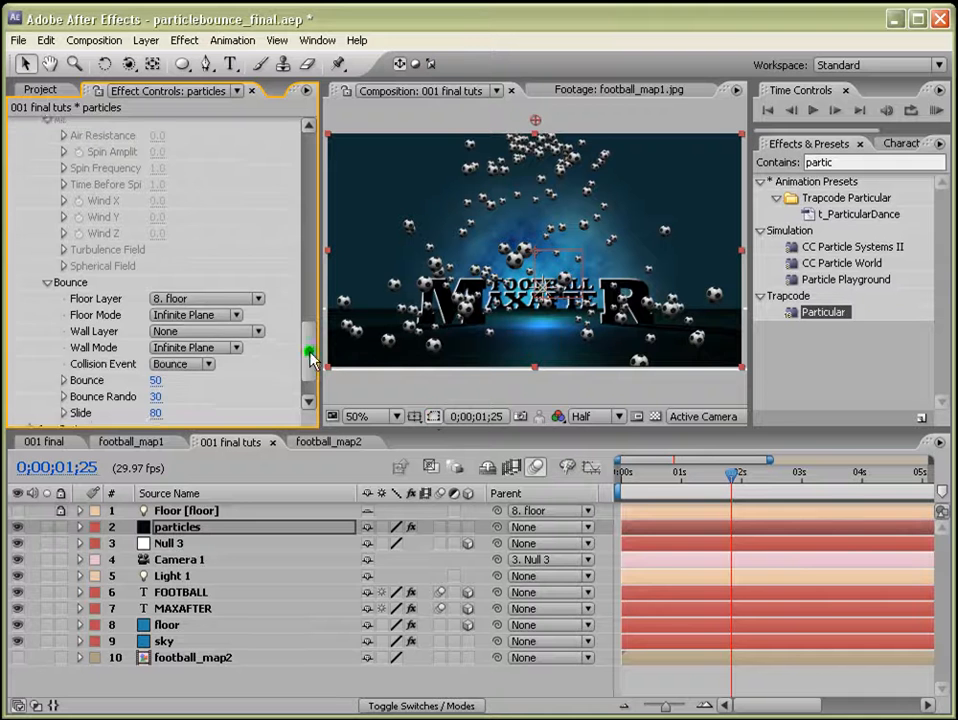
Set Bounce Random to 50 and Slide to 45.
scroll(290, 380, "down", 3)
left_click(154, 336)
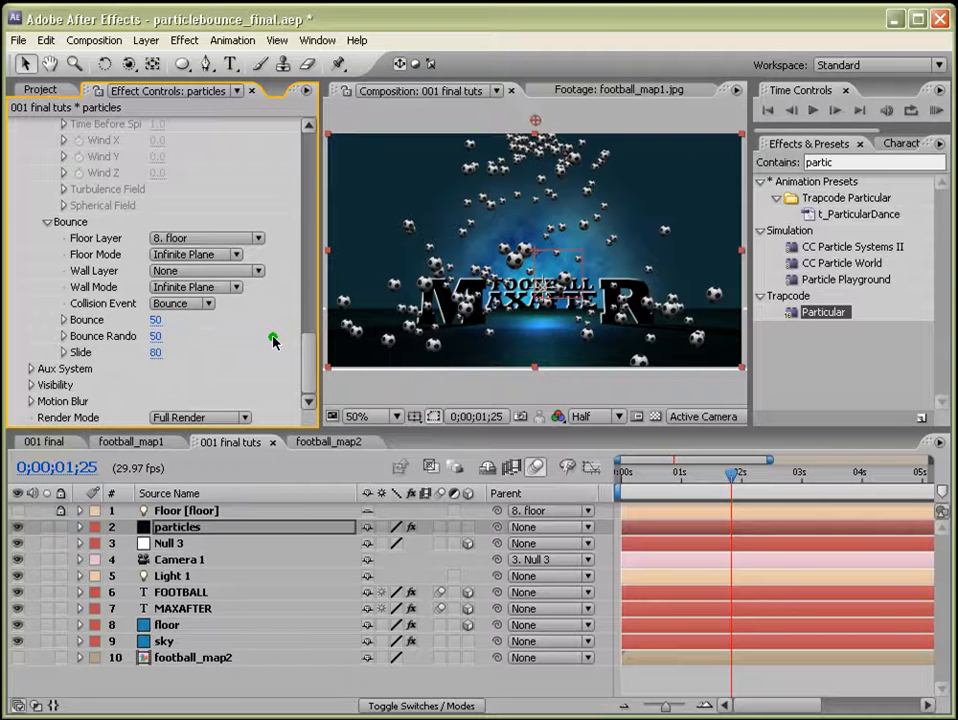
key("Tab")
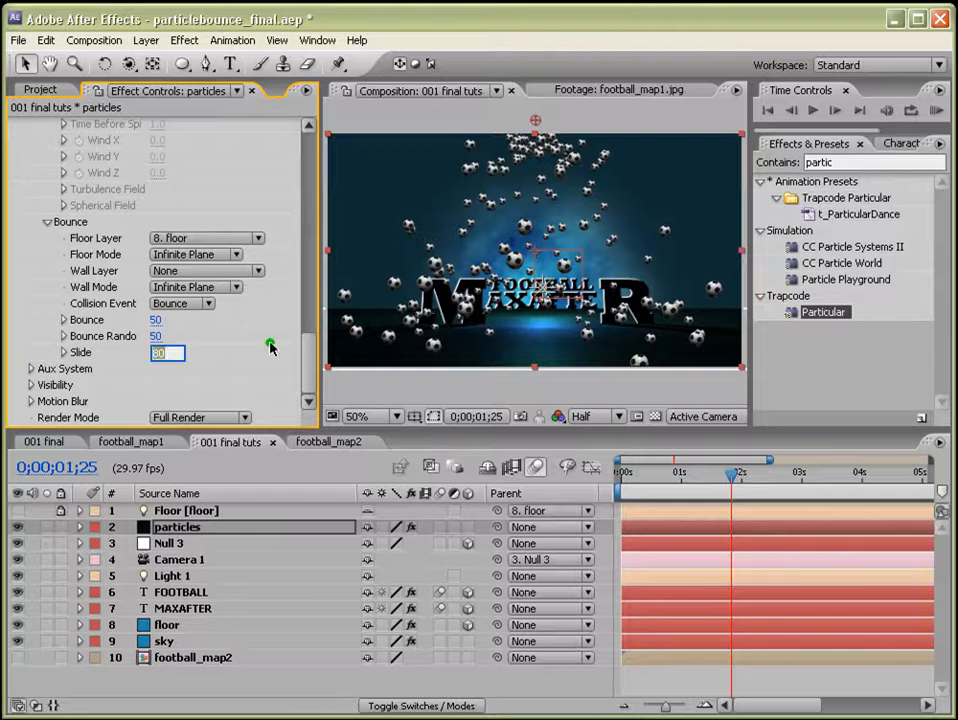
type("45")
key("Return")
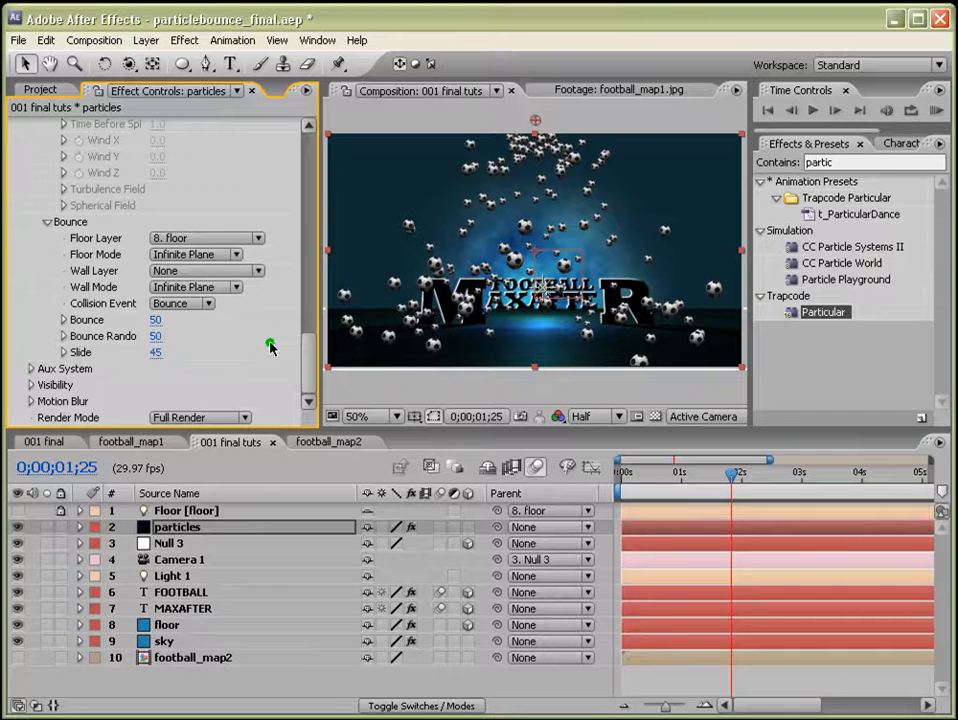
left_click_drag(317, 314, 333, 314)
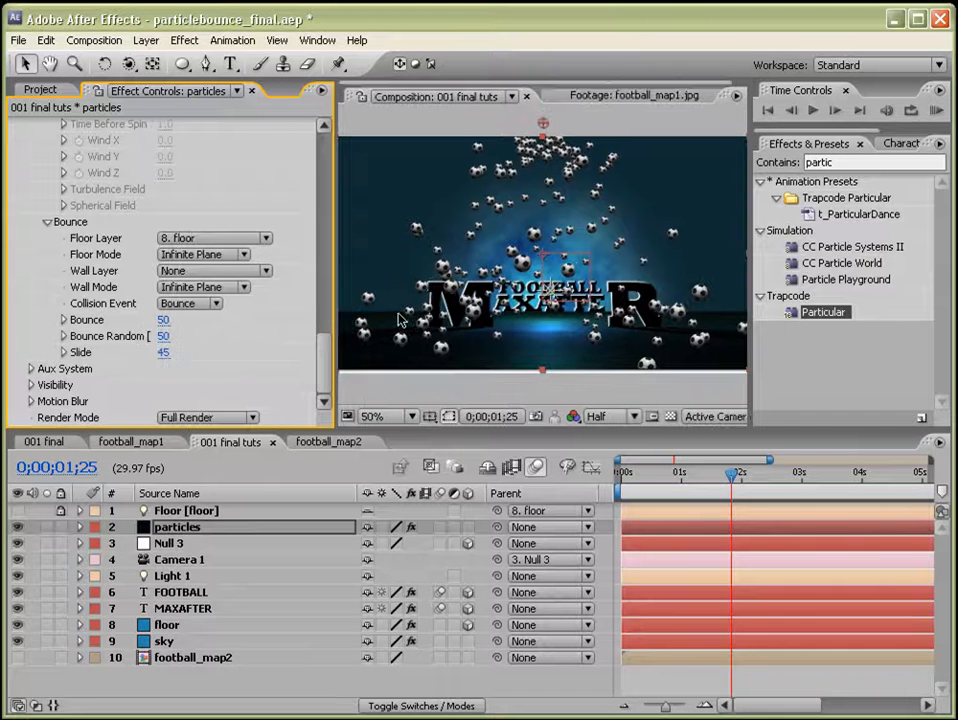
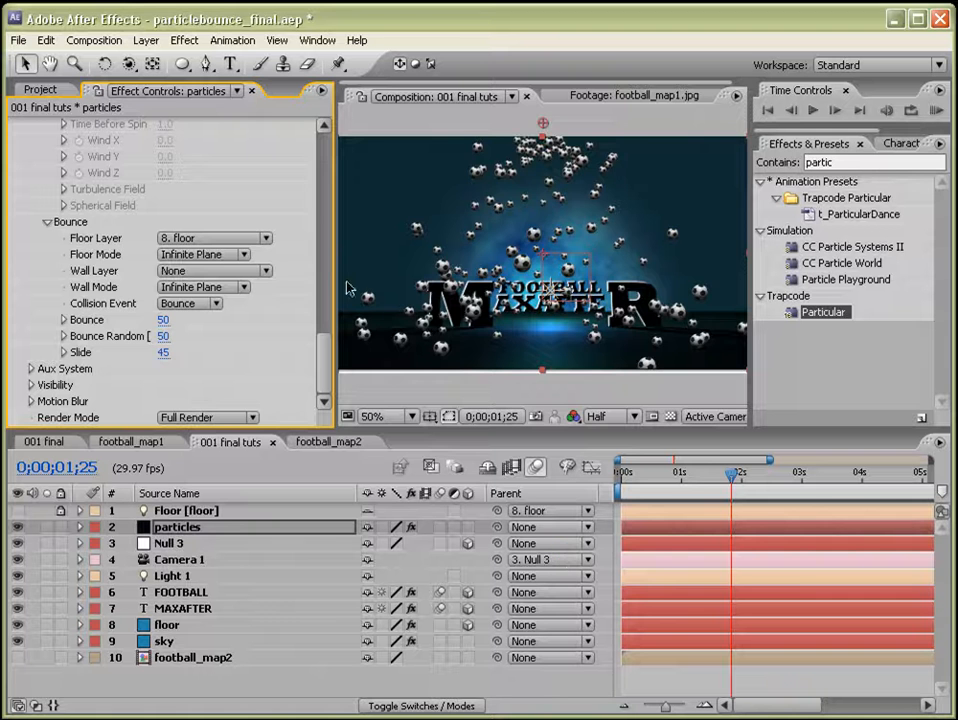
Preview the bouncing football particle animation.
left_click_drag(333, 274, 257, 274)
left_click(933, 111)
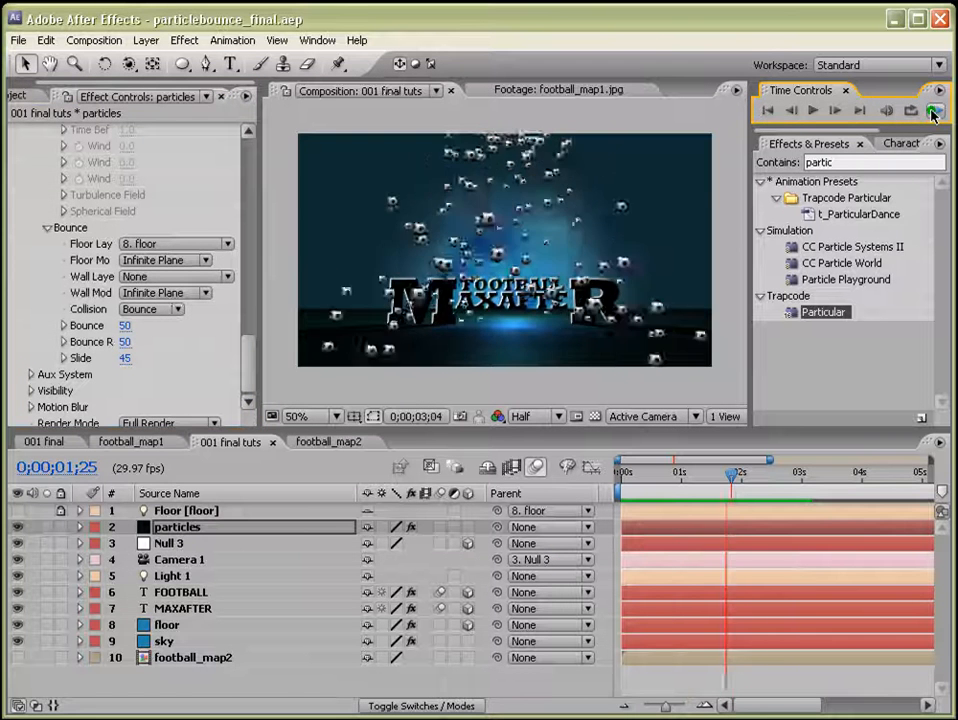
Set the emitter's Particles/sec to 50.
scroll(235, 218, "up", 15)
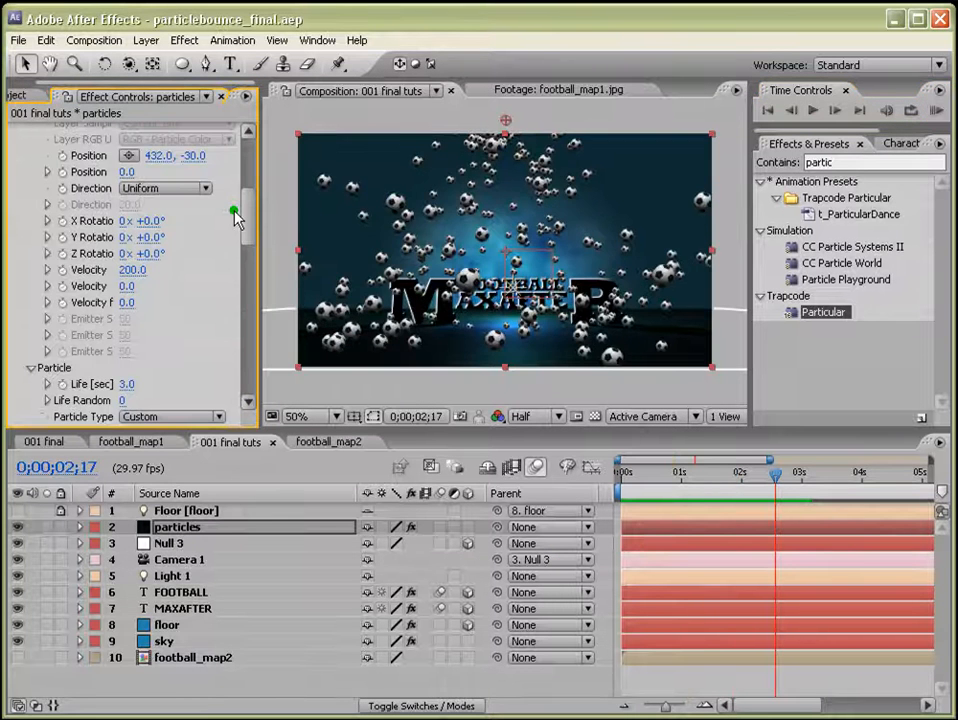
scroll(235, 218, "up", 3)
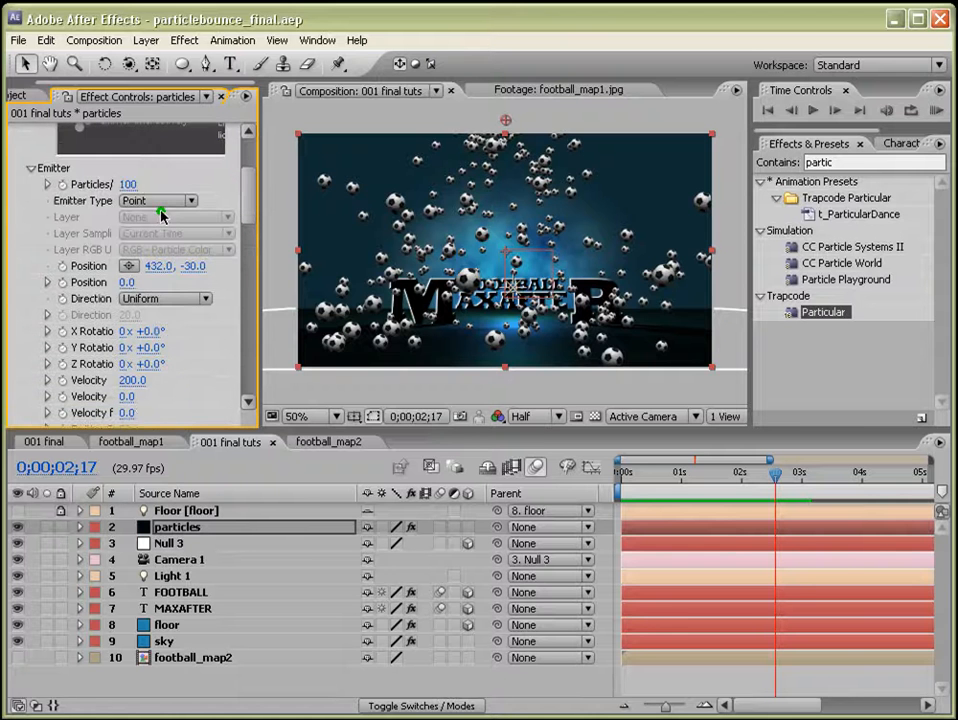
left_click(128, 187)
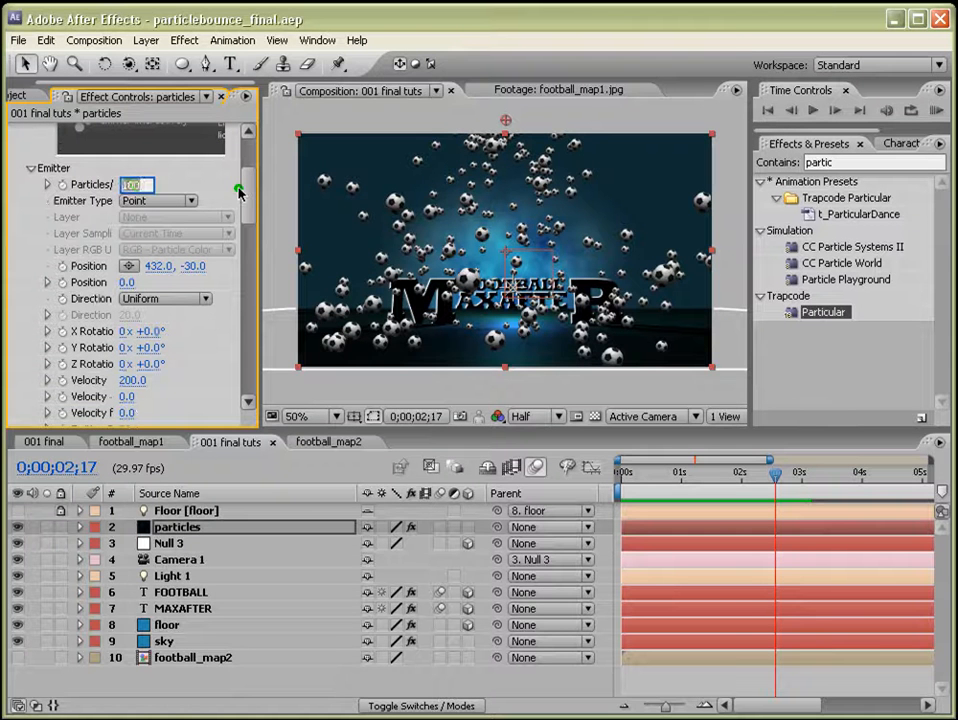
type("50")
key("Return")
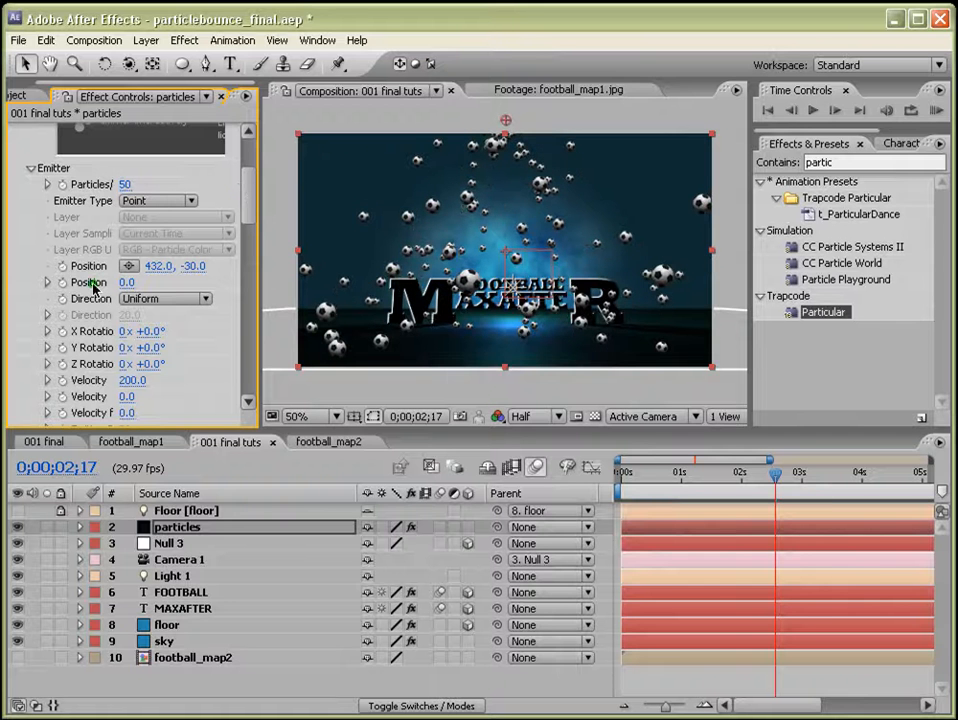
Set the particle Life to 11 seconds.
left_click_drag(248, 203, 251, 259)
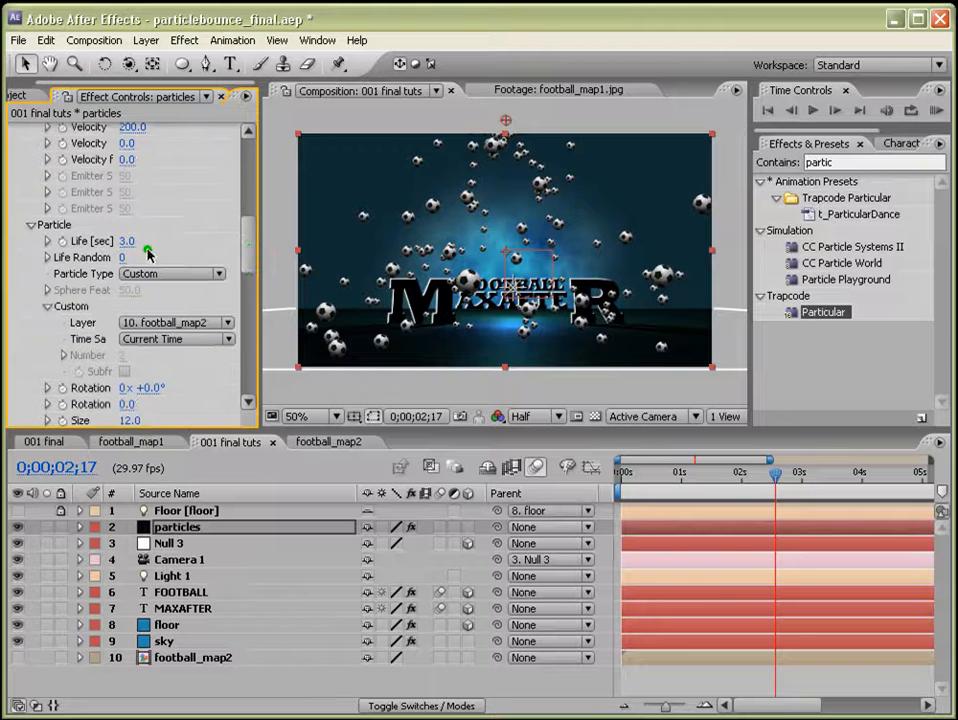
left_click(126, 241)
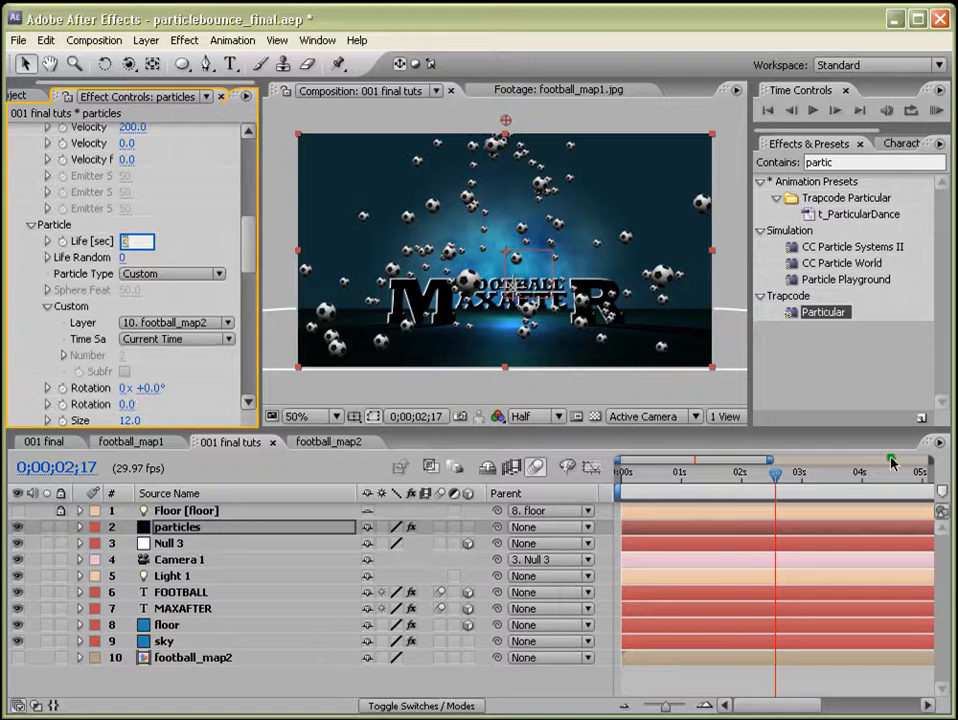
left_click_drag(665, 706, 644, 709)
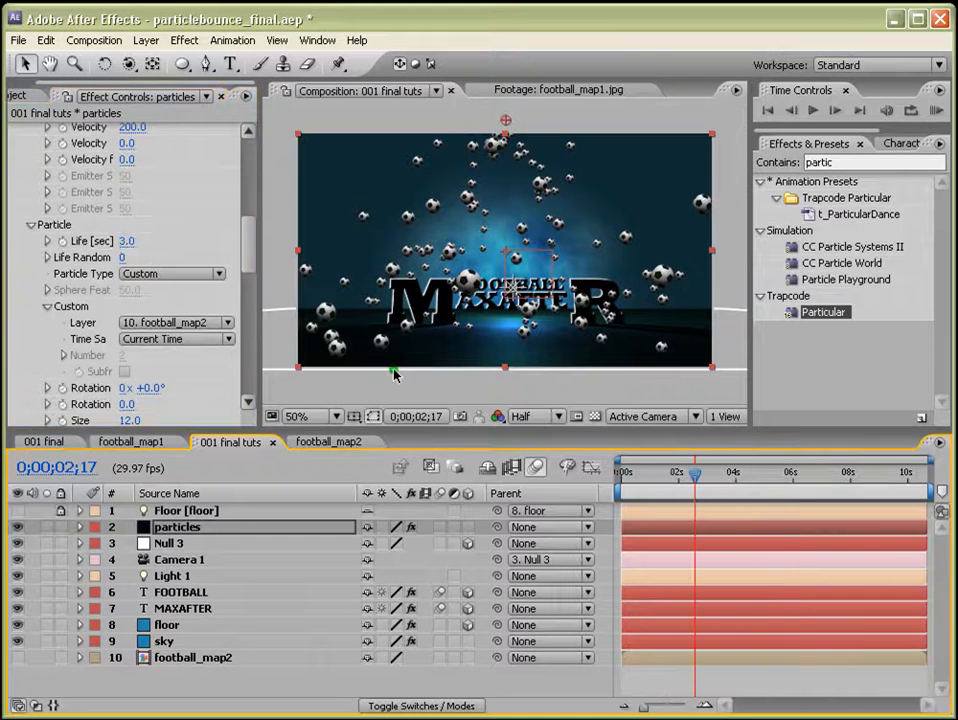
left_click(195, 245)
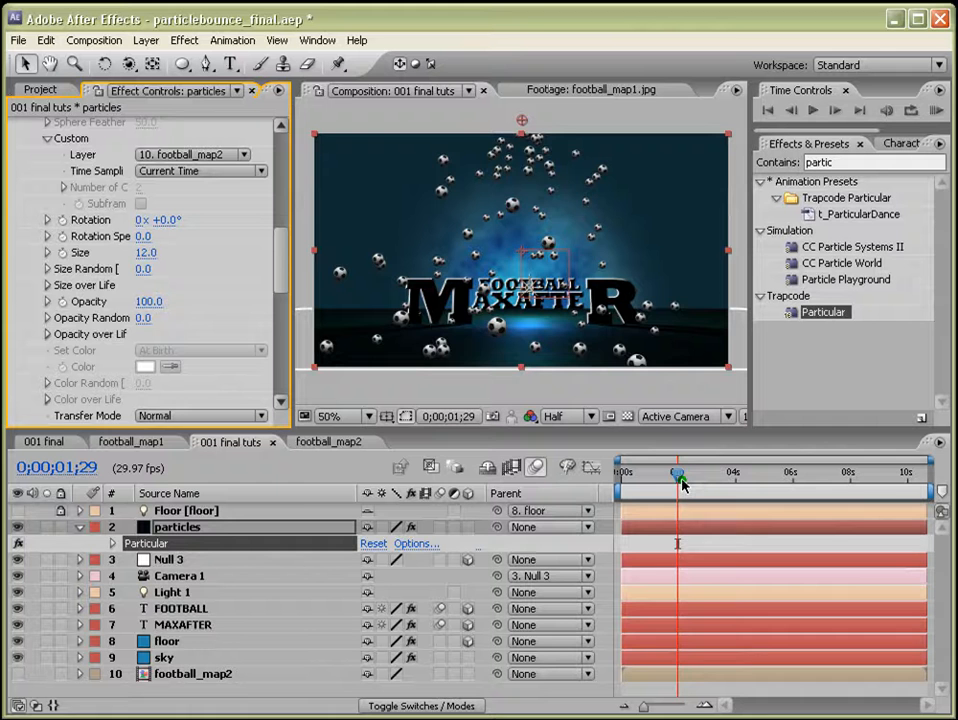
left_click_drag(682, 472, 672, 480)
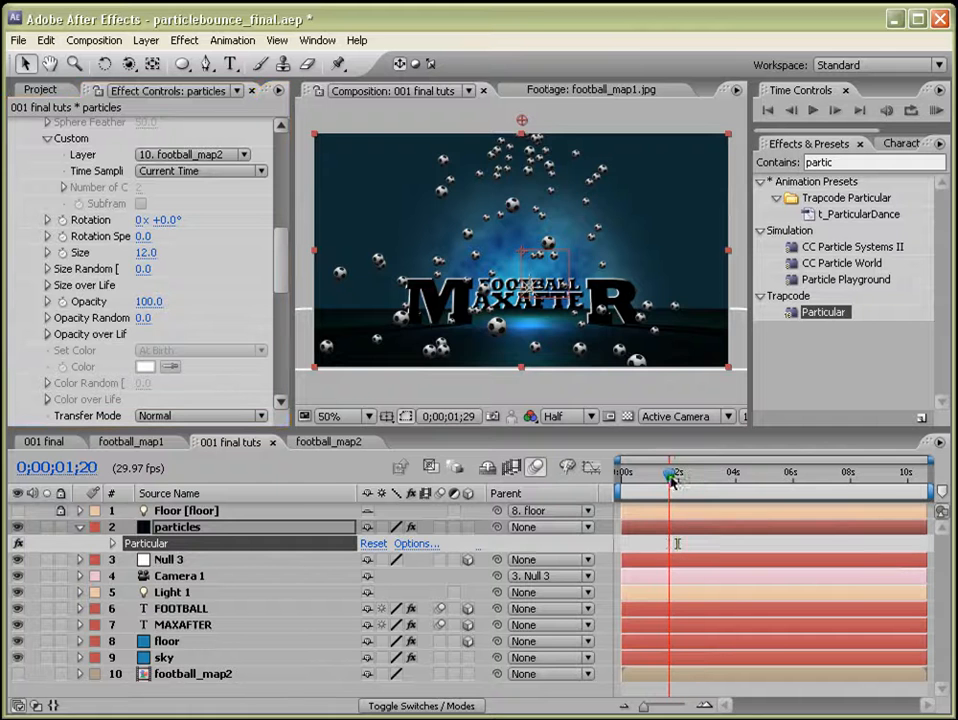
Set the particle Size to 20.
left_click(145, 252)
type("15")
key("Return")
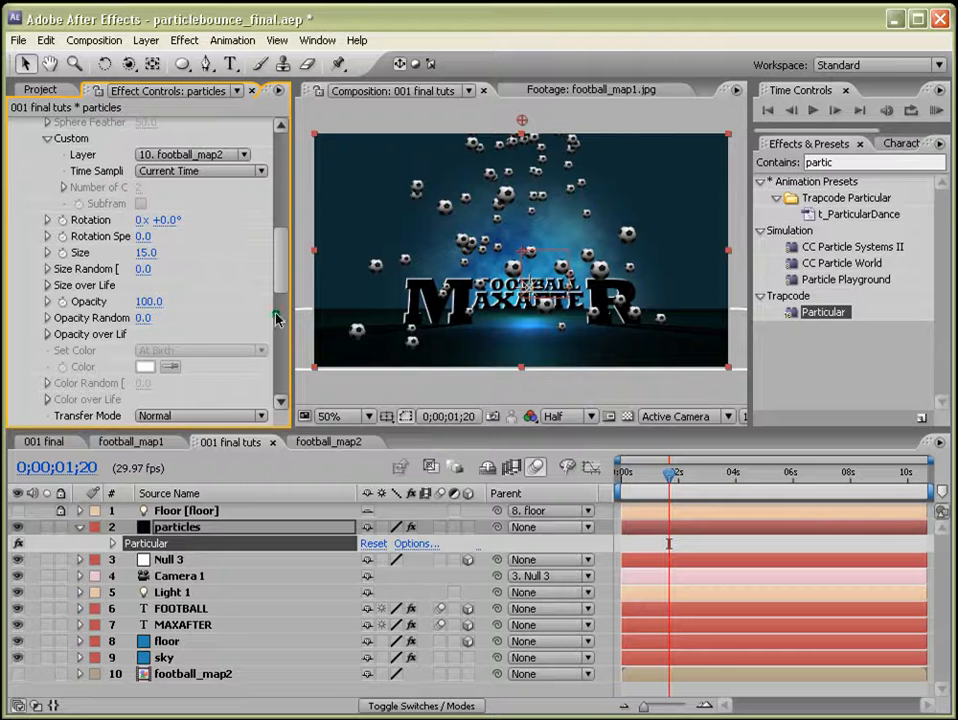
left_click(146, 252)
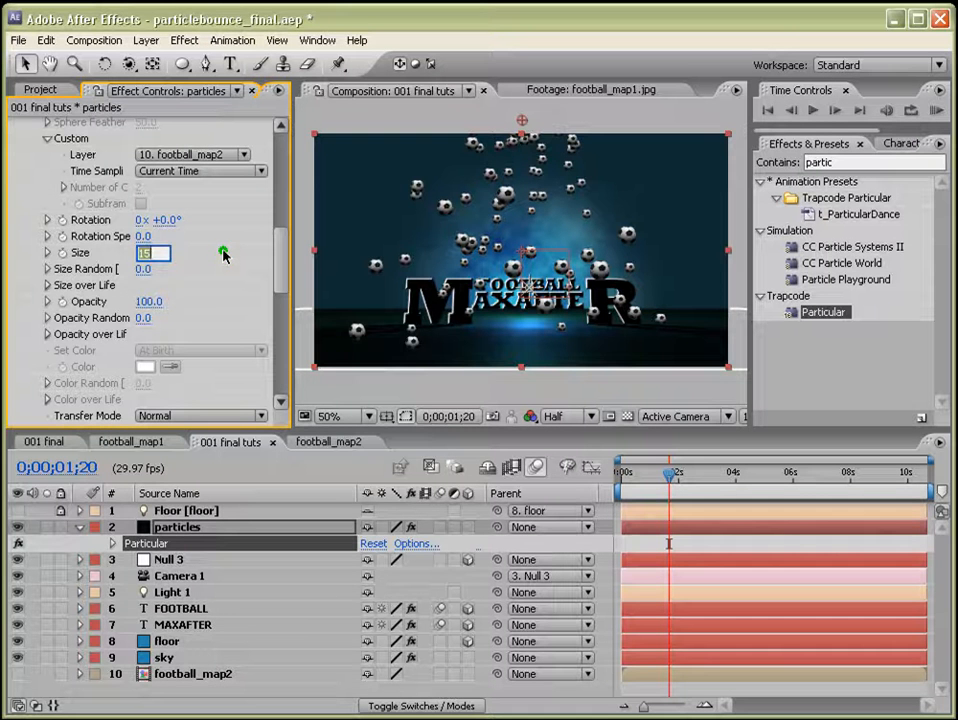
key("Return")
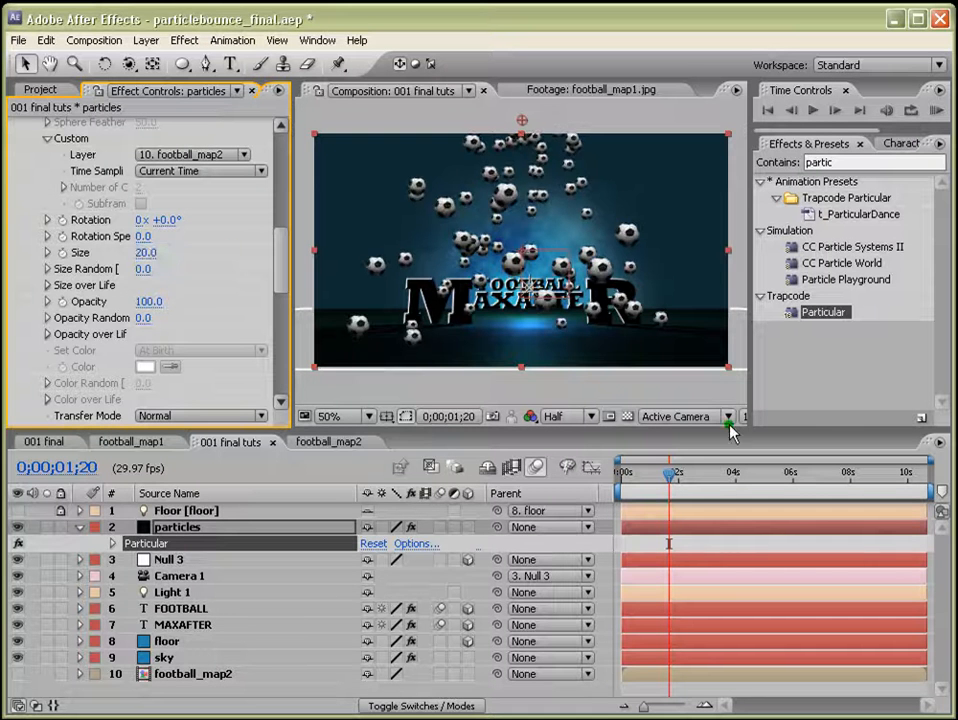
Set the emitter Velocity to 150.
left_click(756, 472)
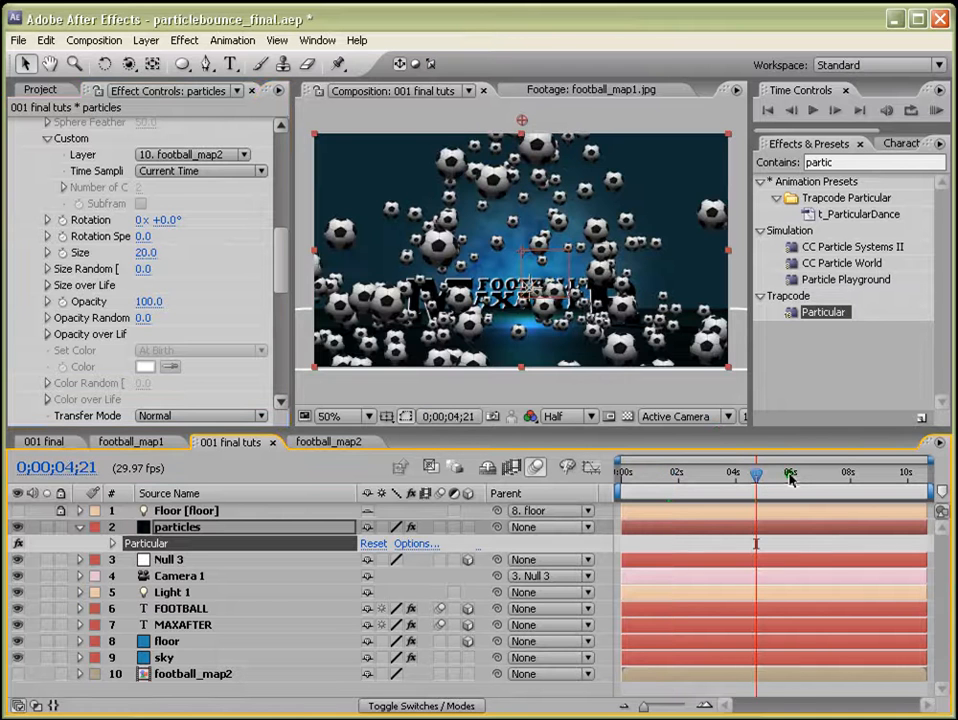
left_click(801, 472)
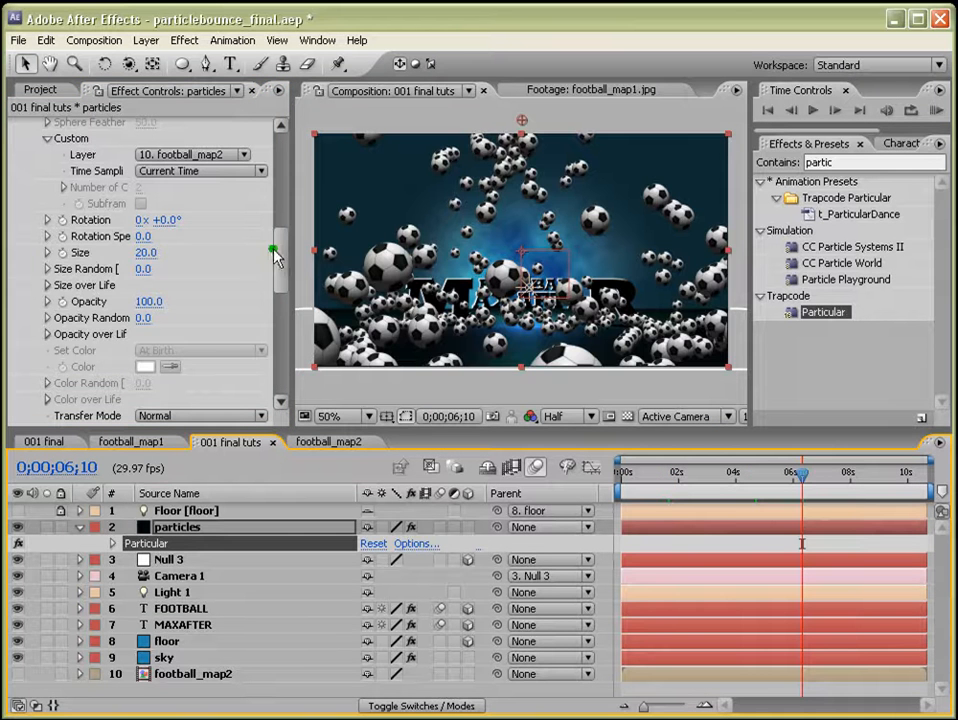
left_click_drag(283, 258, 289, 197)
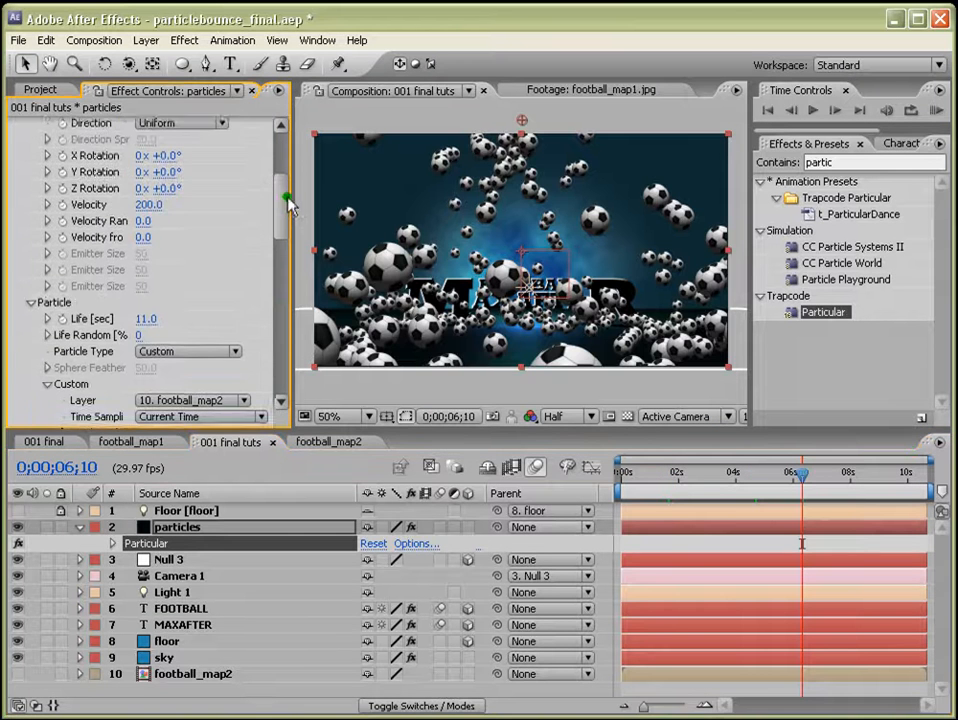
left_click(143, 213)
type("150")
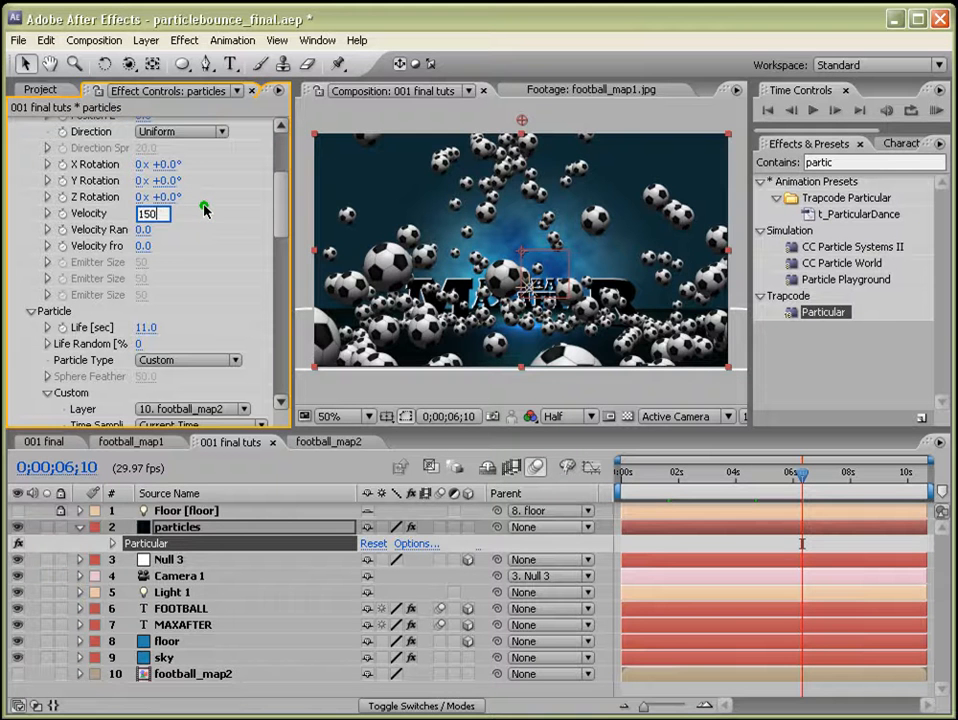
key("Return")
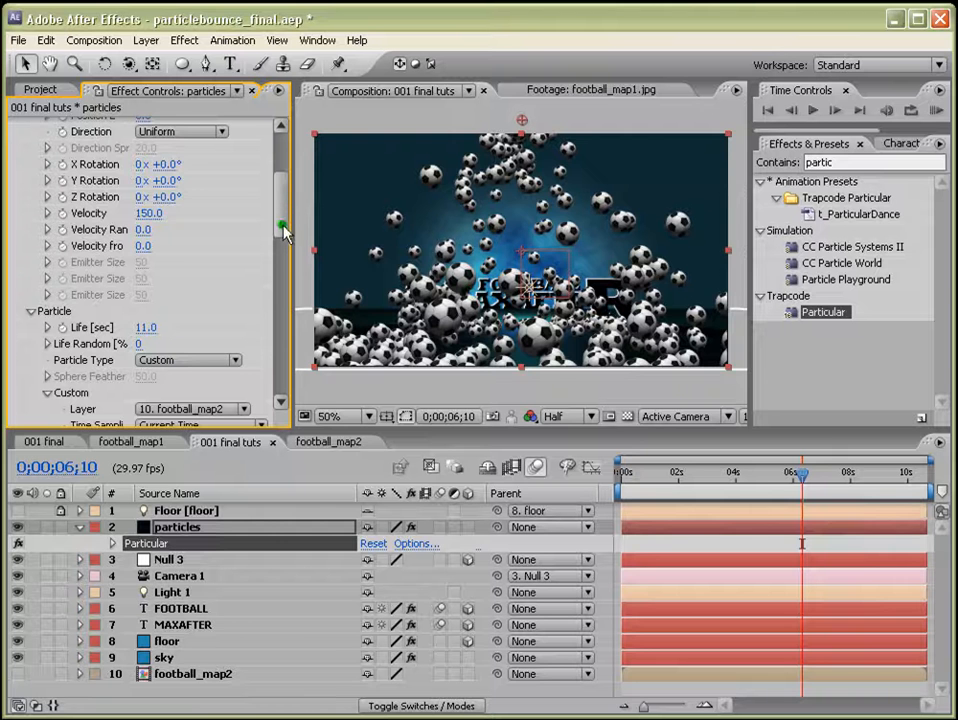
Set the emitter's Particles/sec to 30.
left_click_drag(284, 232, 286, 215)
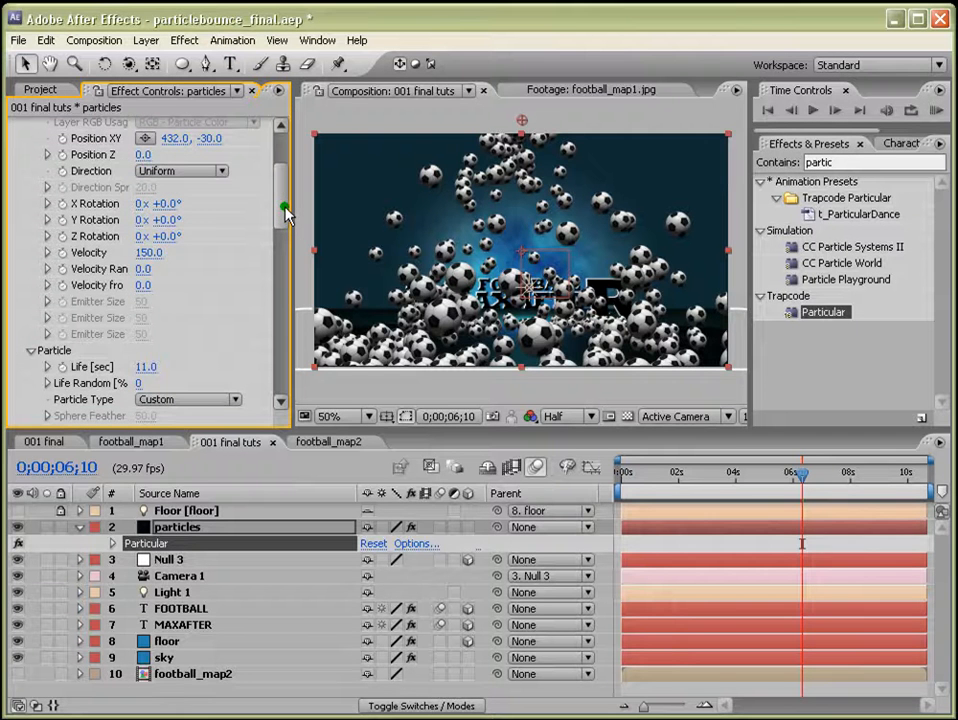
left_click_drag(285, 207, 289, 178)
left_click(712, 474)
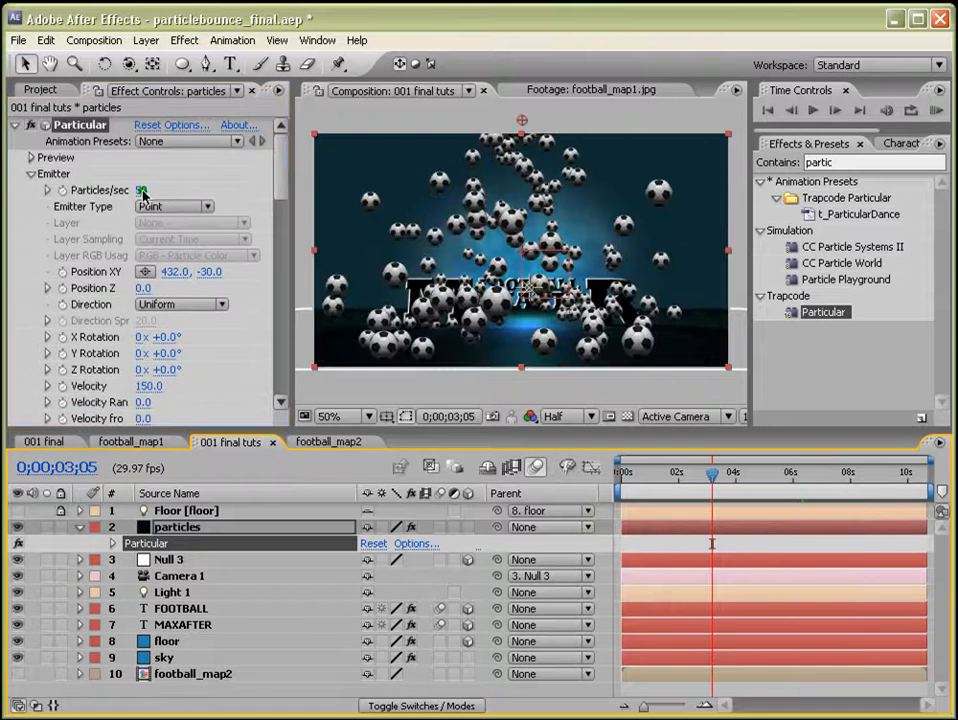
left_click(143, 190)
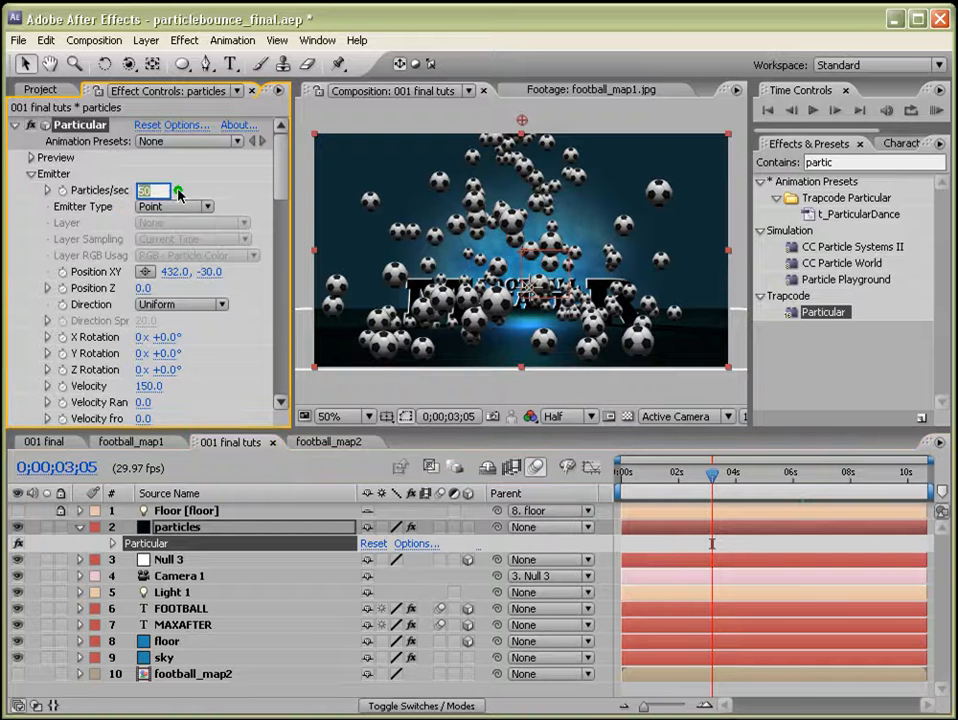
type("30")
key("Return")
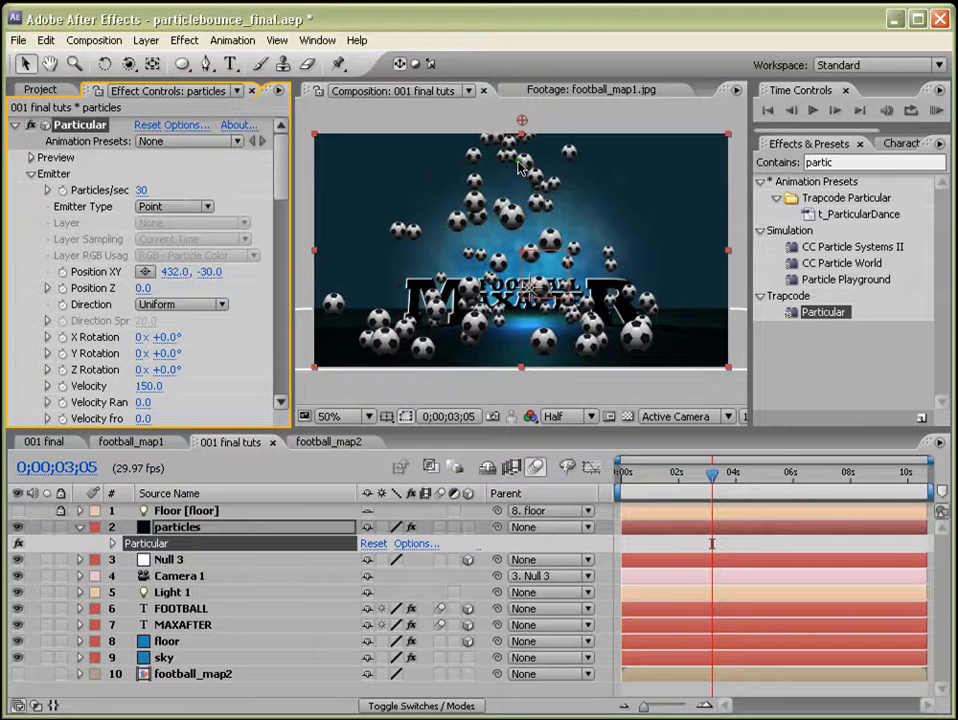
Scrub through the timeline to review the particle bounce.
left_click(755, 472)
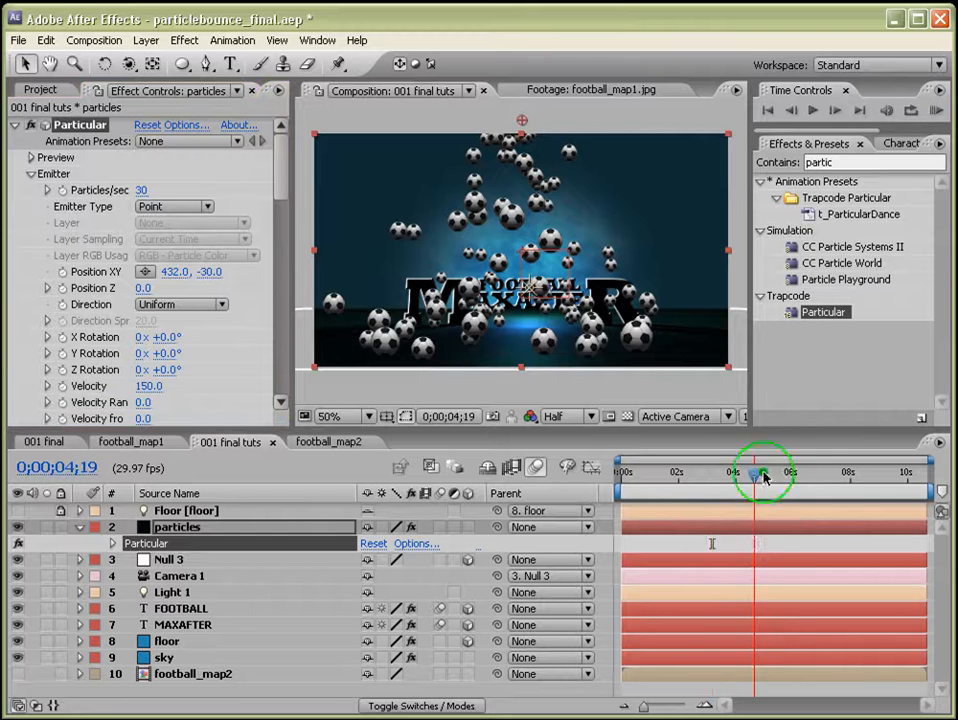
left_click_drag(791, 478, 849, 478)
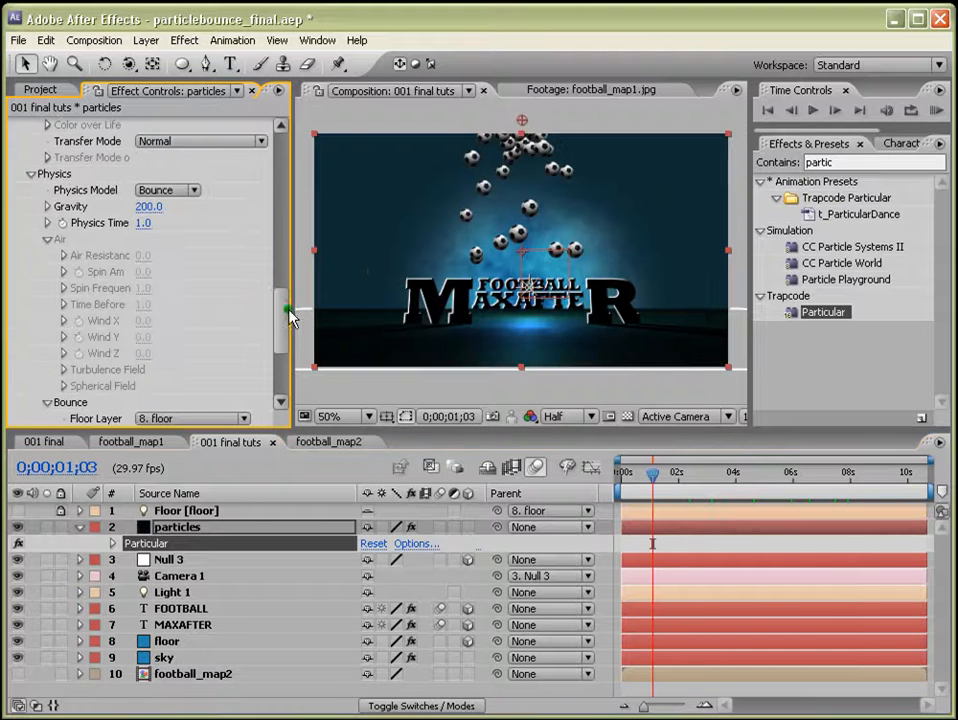
scroll(278, 299, "up", 2)
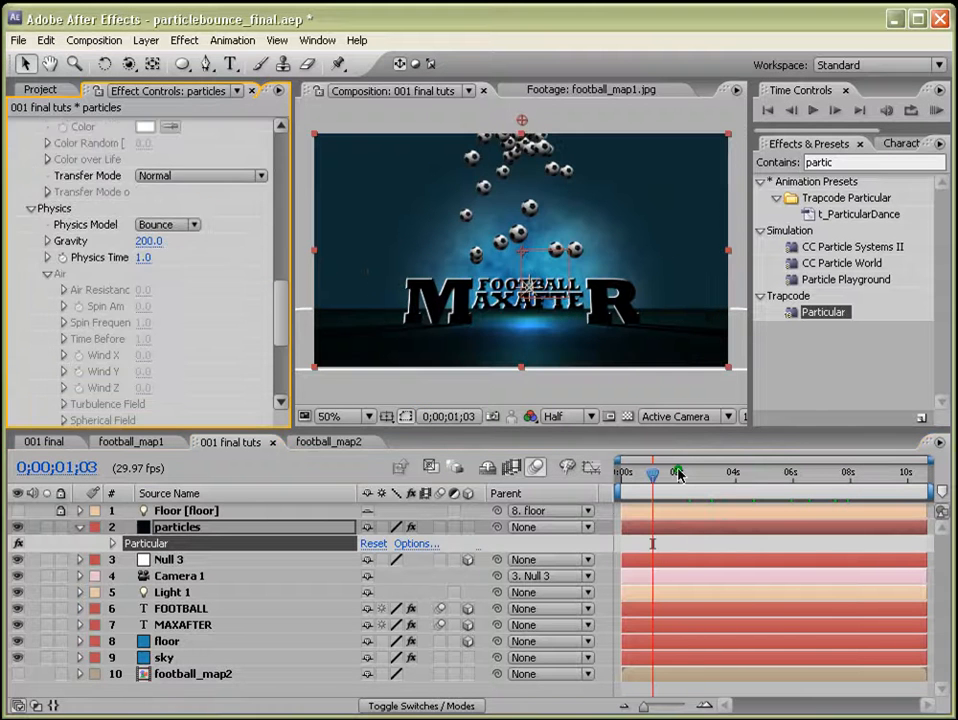
left_click(672, 476)
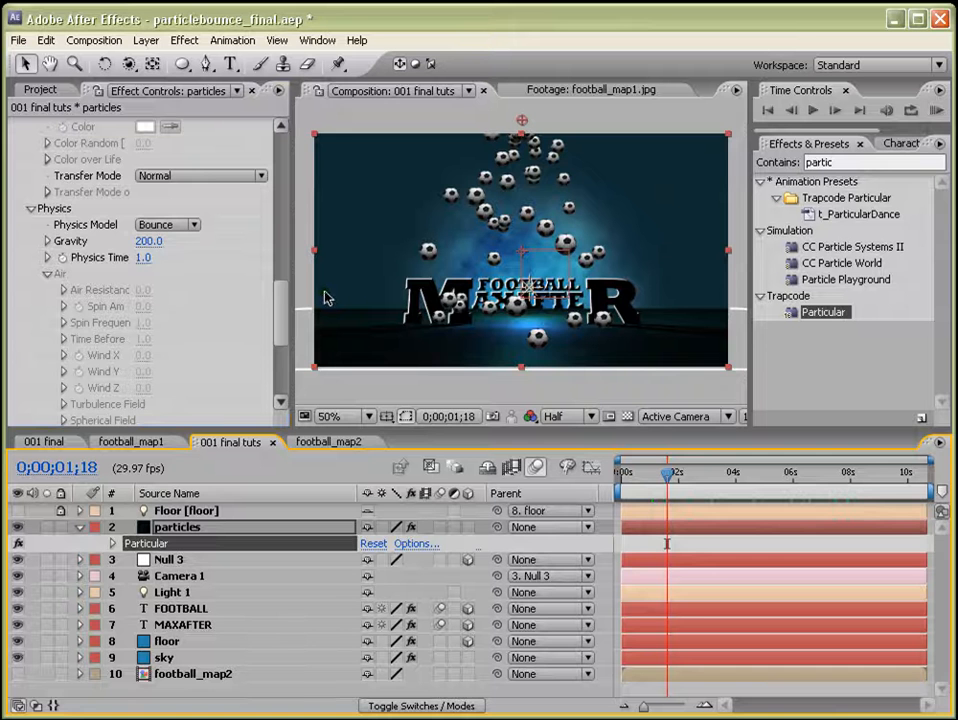
Set the Aux System Emit option to At Collison Event.
left_click_drag(278, 302, 286, 360)
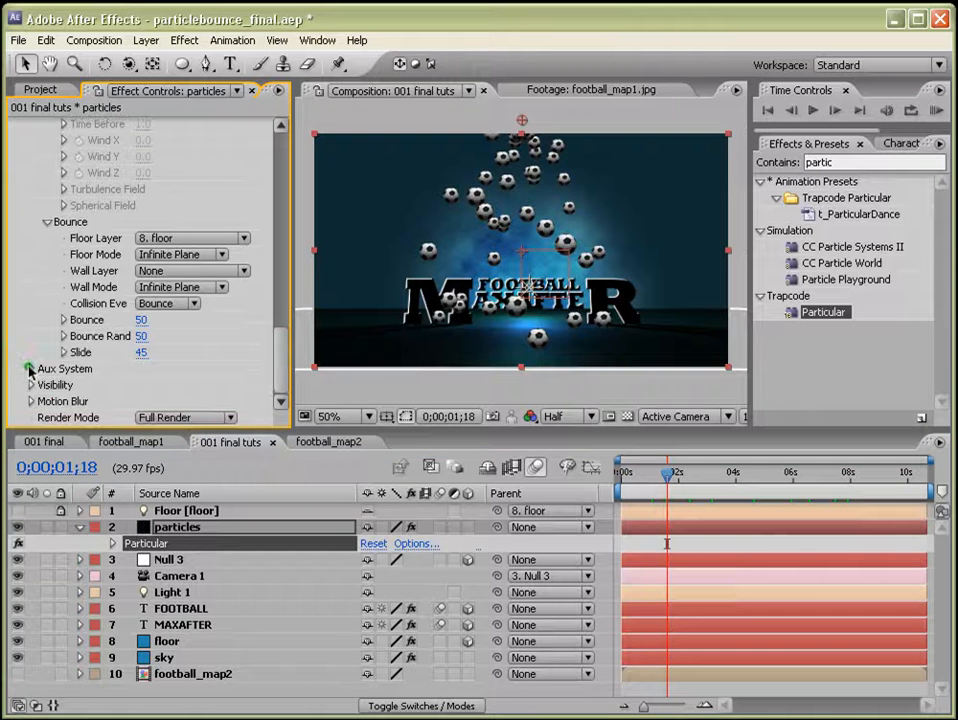
left_click(29, 368)
scroll(30, 364, "down", 3)
left_click(180, 256)
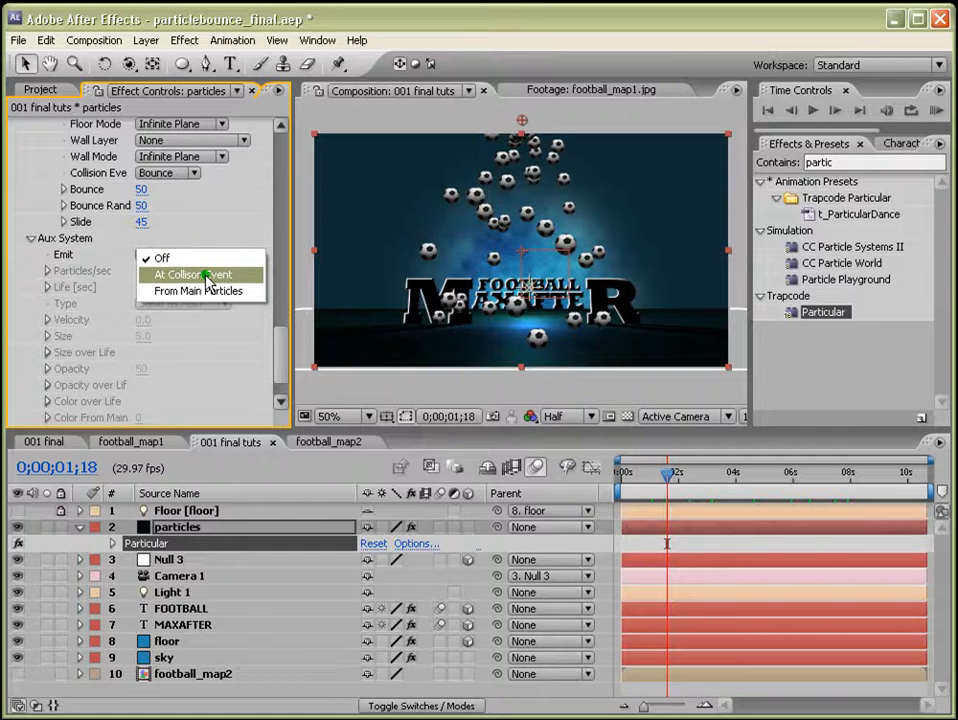
left_click(205, 276)
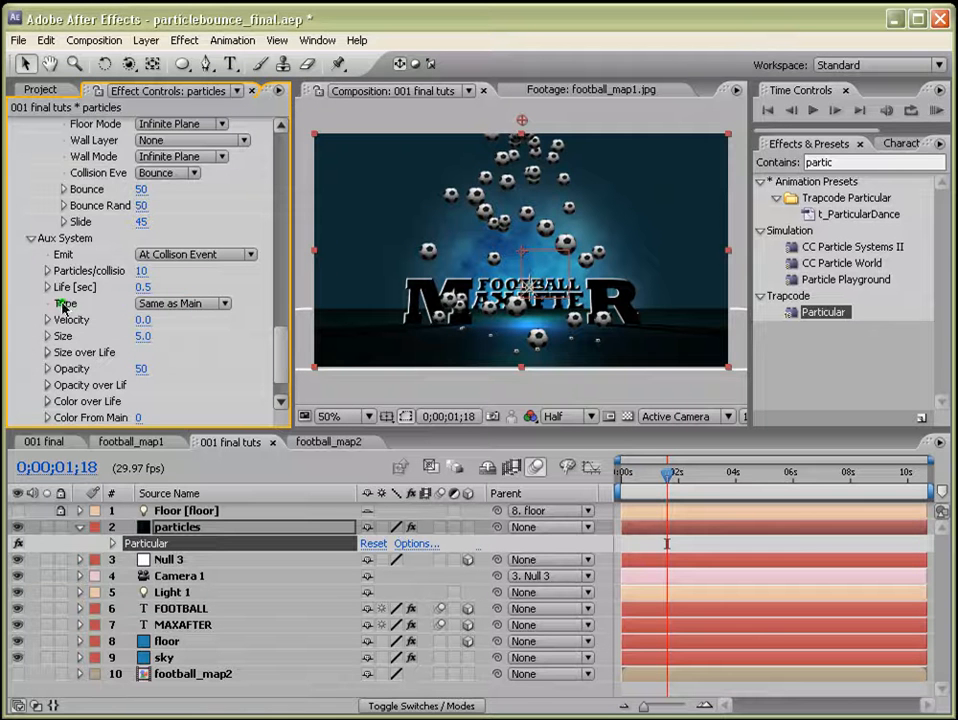
Set the Aux System particle Type to Glow Sphere.
left_click(148, 313)
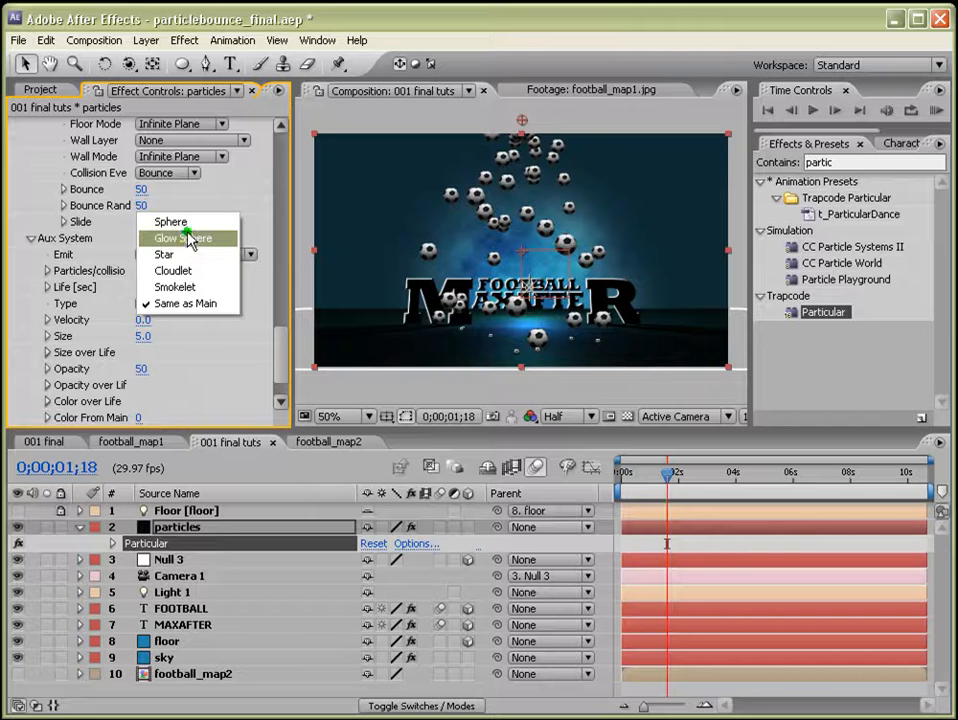
left_click(186, 180)
left_click(278, 368)
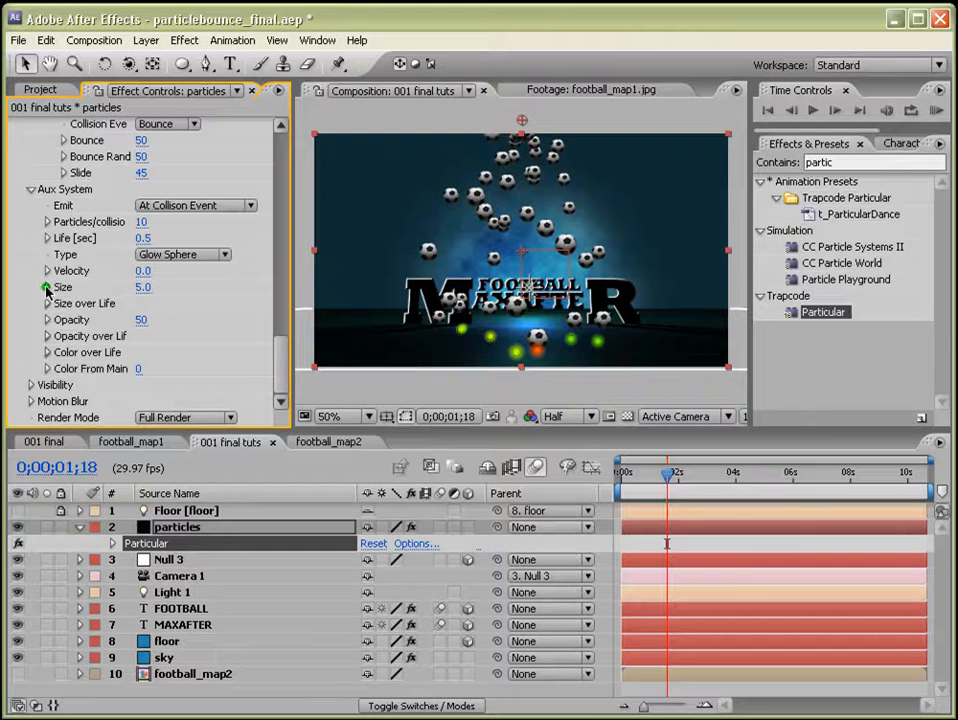
Set the Aux System Size to 1 and apply a linearly decreasing Size over Life curve.
left_click(143, 287)
key("Return")
left_click(48, 304)
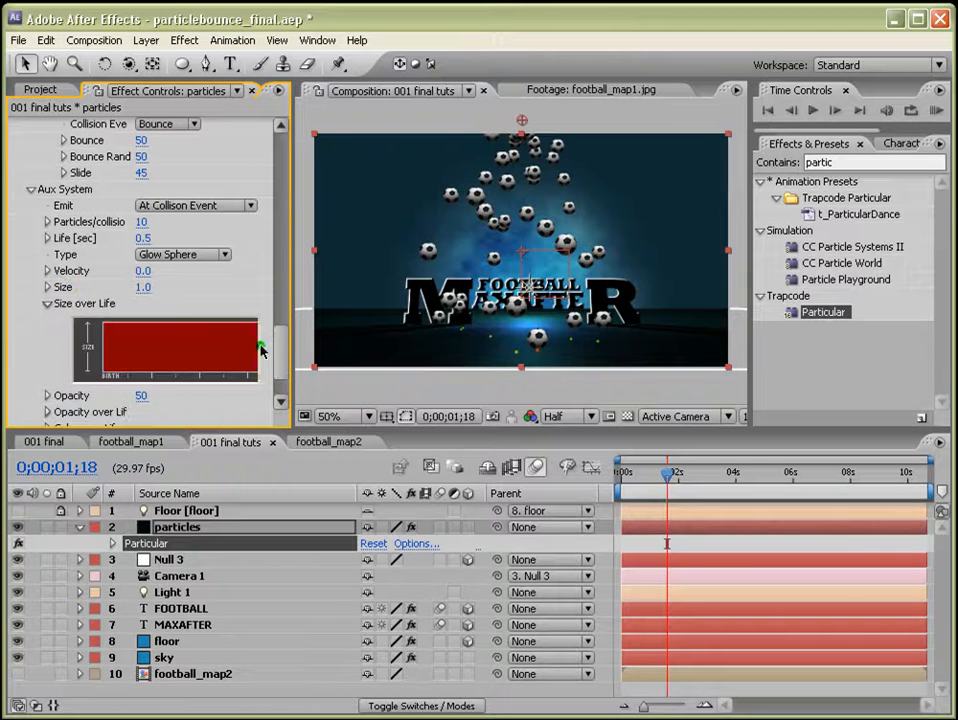
left_click_drag(293, 331, 376, 337)
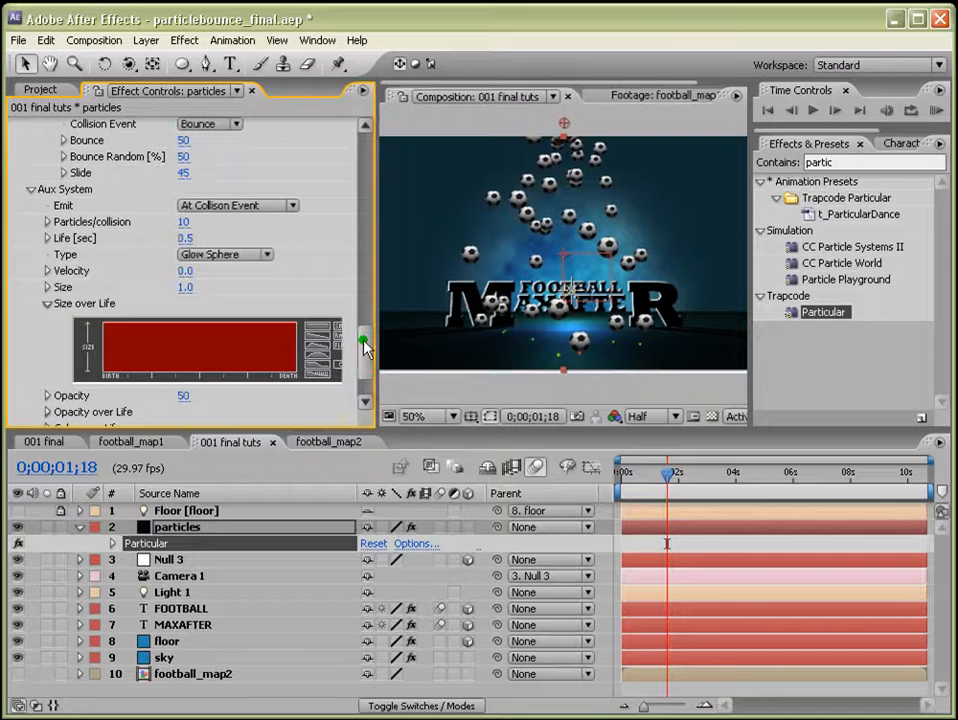
left_click(316, 342)
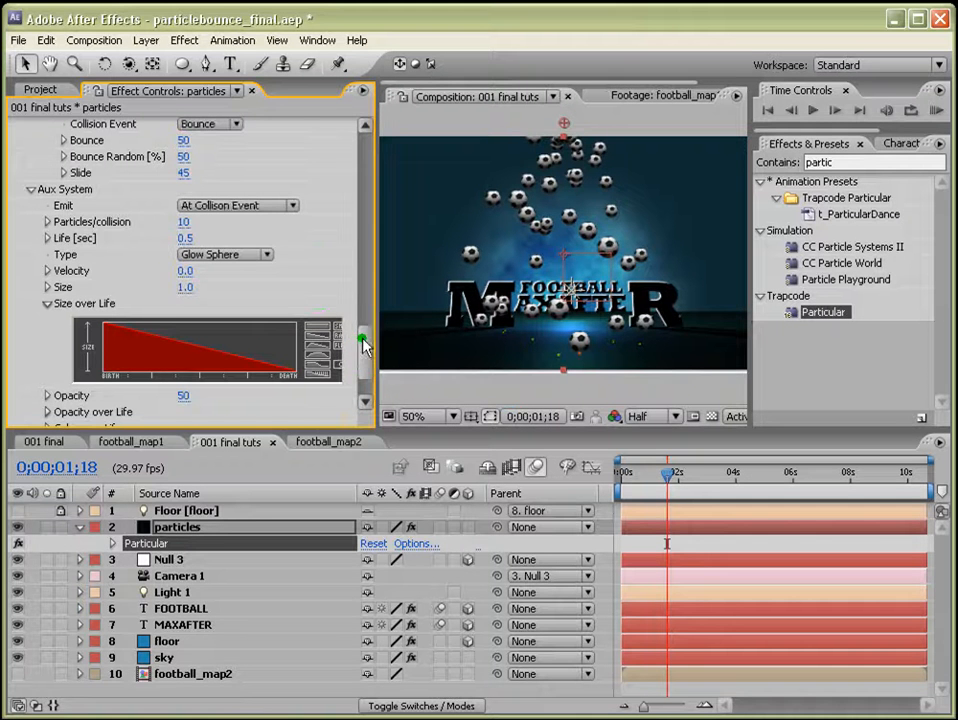
Set the Aux System Opacity to 100 and apply a linearly decreasing Opacity over Life curve.
left_click_drag(363, 327, 363, 380)
left_click_drag(185, 330, 299, 321)
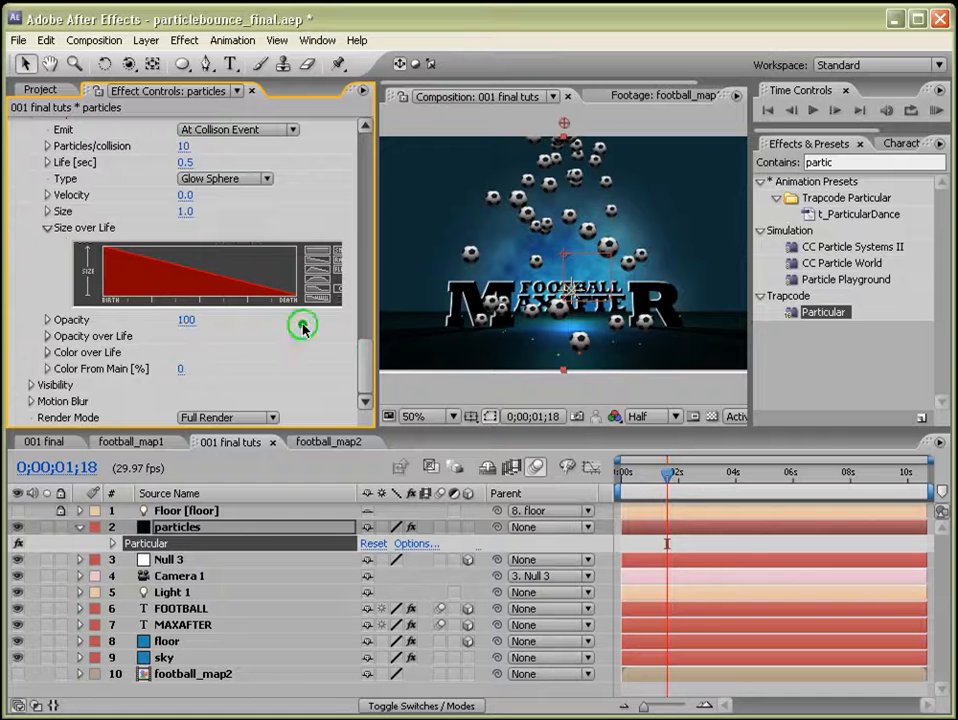
left_click(48, 336)
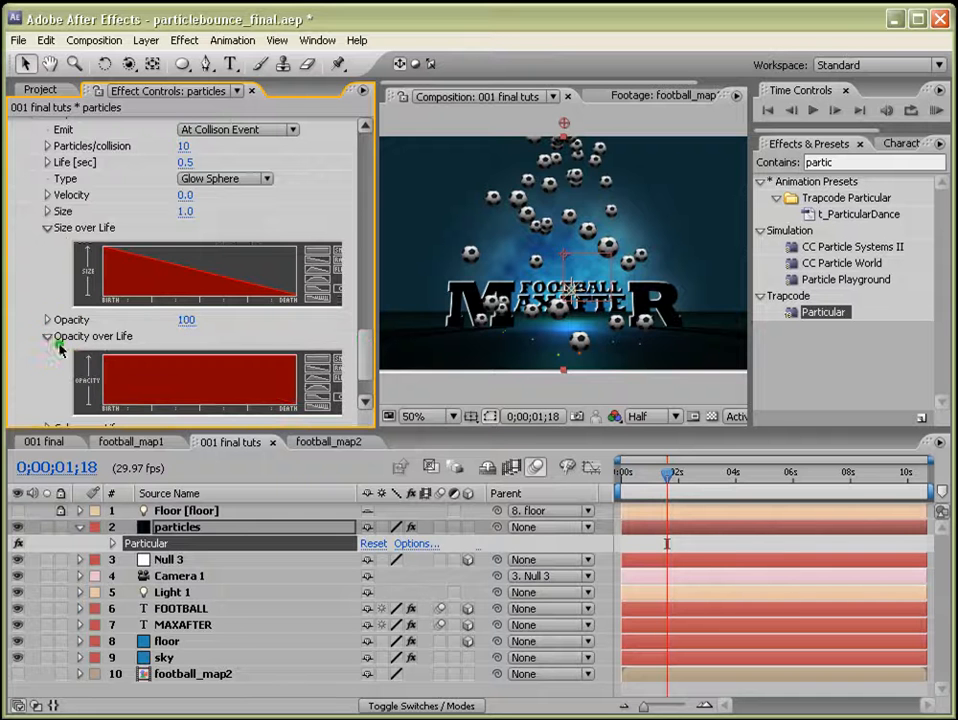
left_click(316, 376)
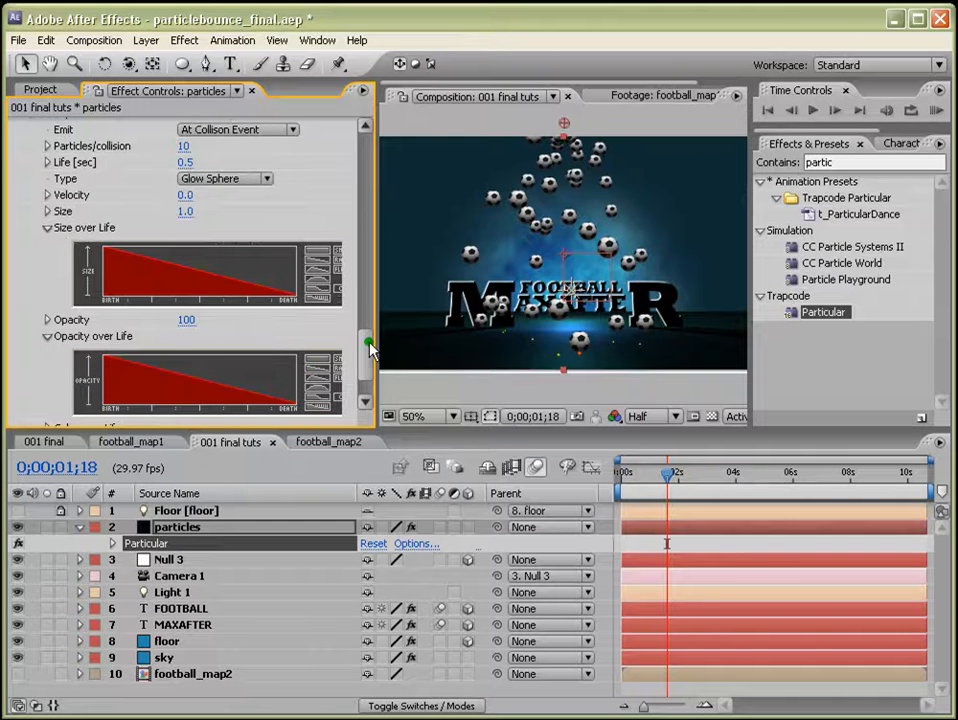
left_click_drag(370, 348, 364, 373)
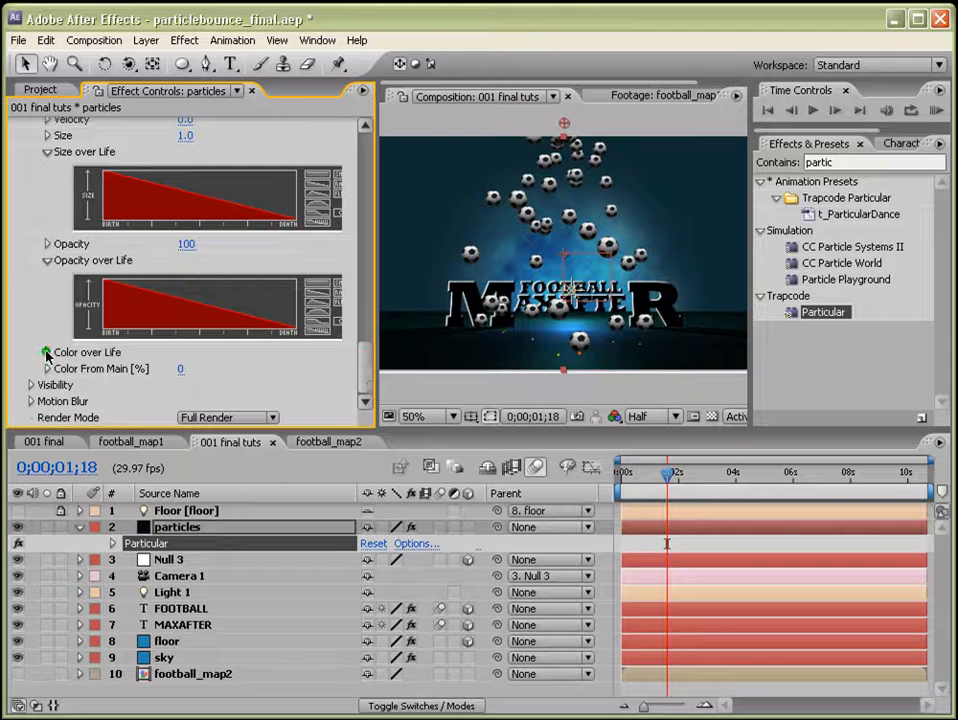
Open the Aux System Color over Life and apply a two-marker gradient preset.
left_click(46, 353)
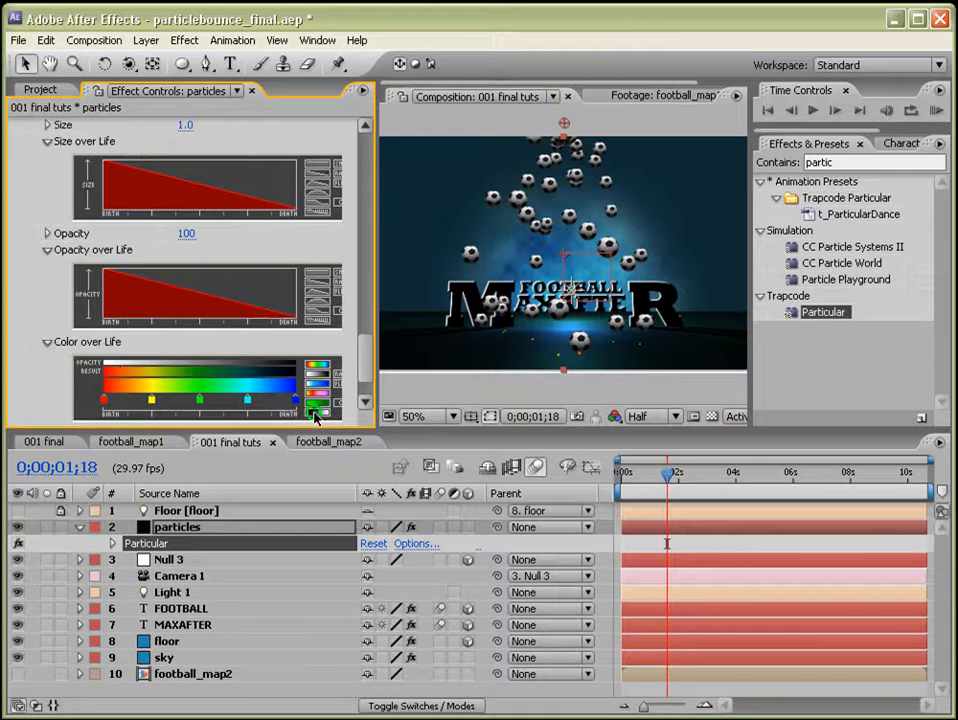
left_click(320, 418)
left_click(364, 402)
left_click(319, 337)
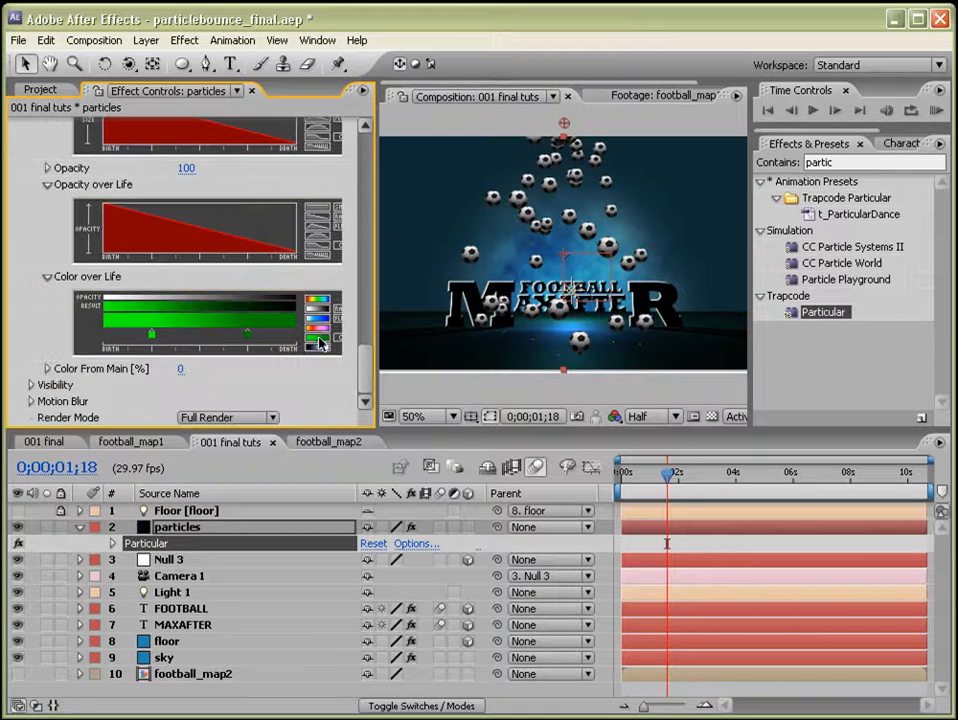
Recolor the first Color over Life marker orange.
double_click(152, 336)
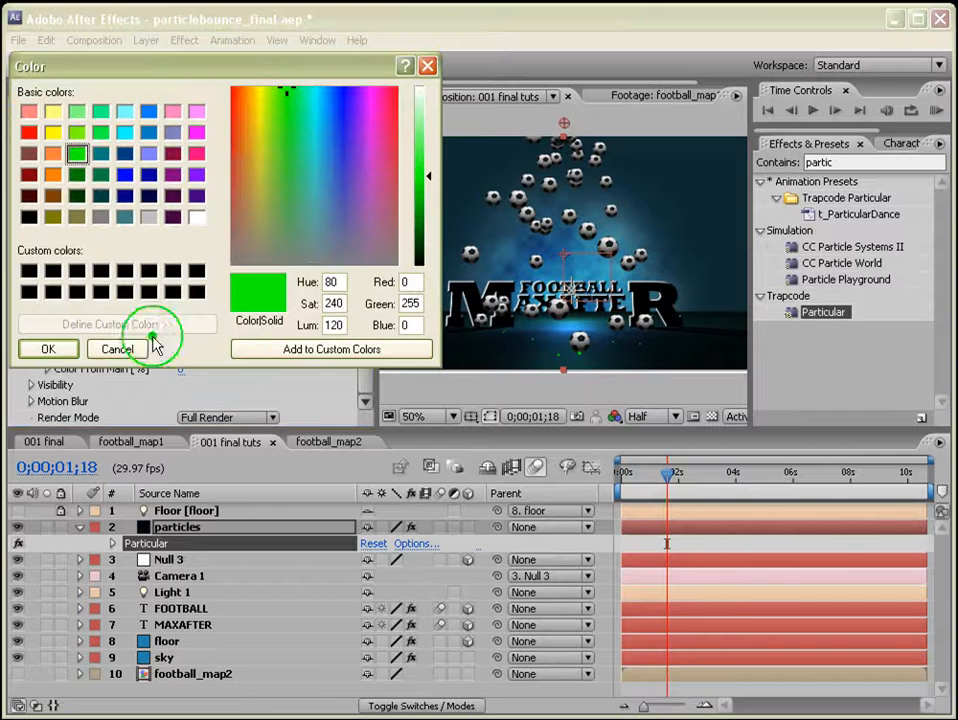
left_click(244, 148)
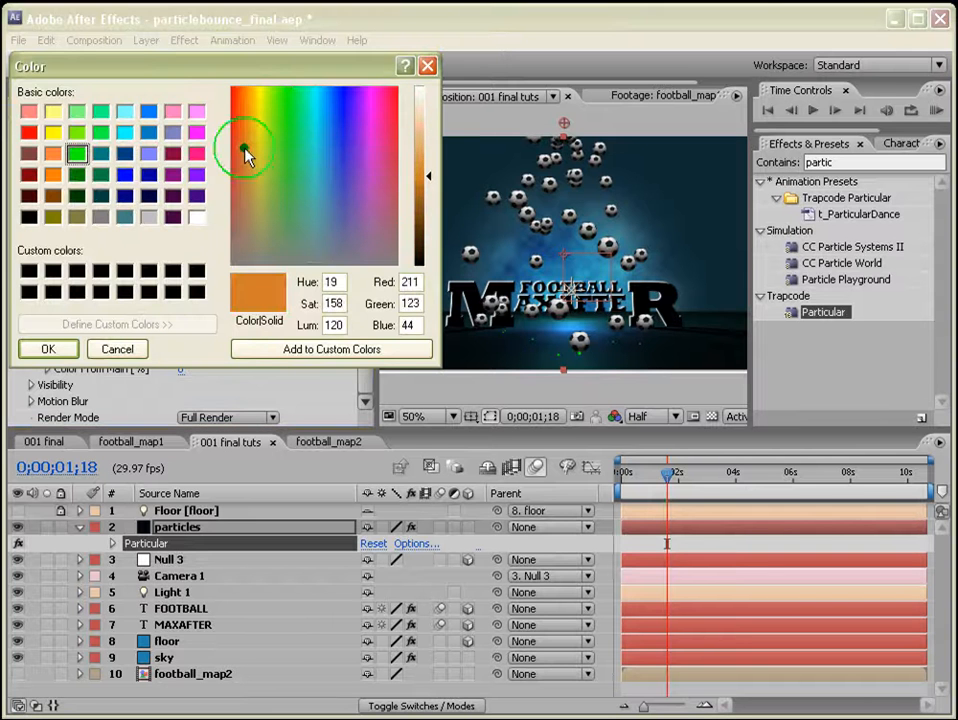
left_click(53, 154)
left_click(47, 348)
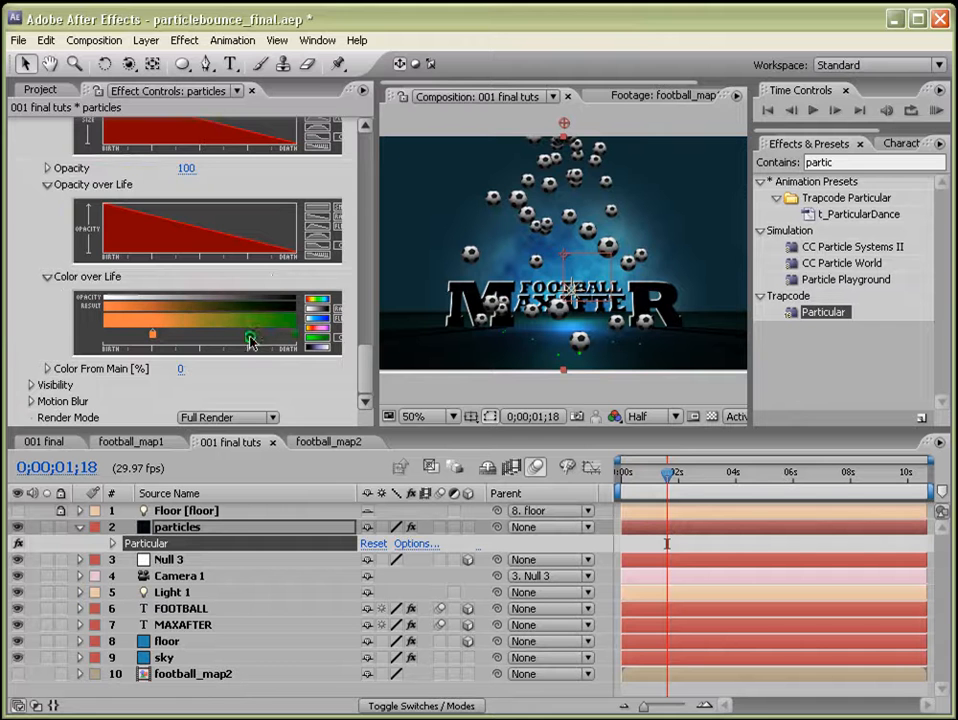
Recolor the second Color over Life marker dark red.
double_click(250, 338)
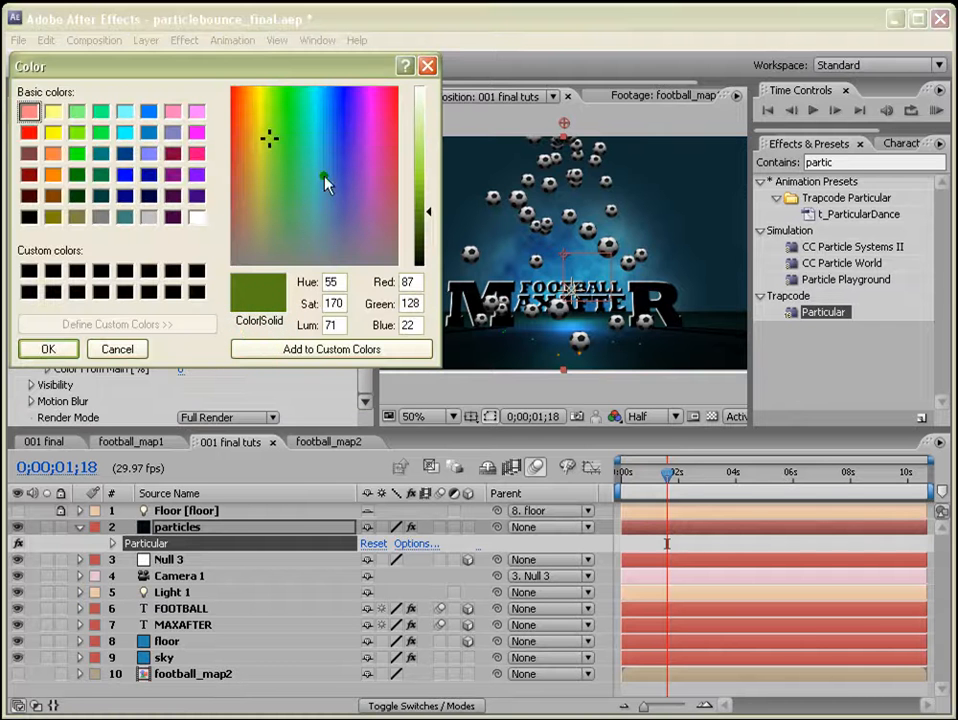
left_click(248, 146)
left_click(234, 148)
left_click_drag(427, 213, 428, 192)
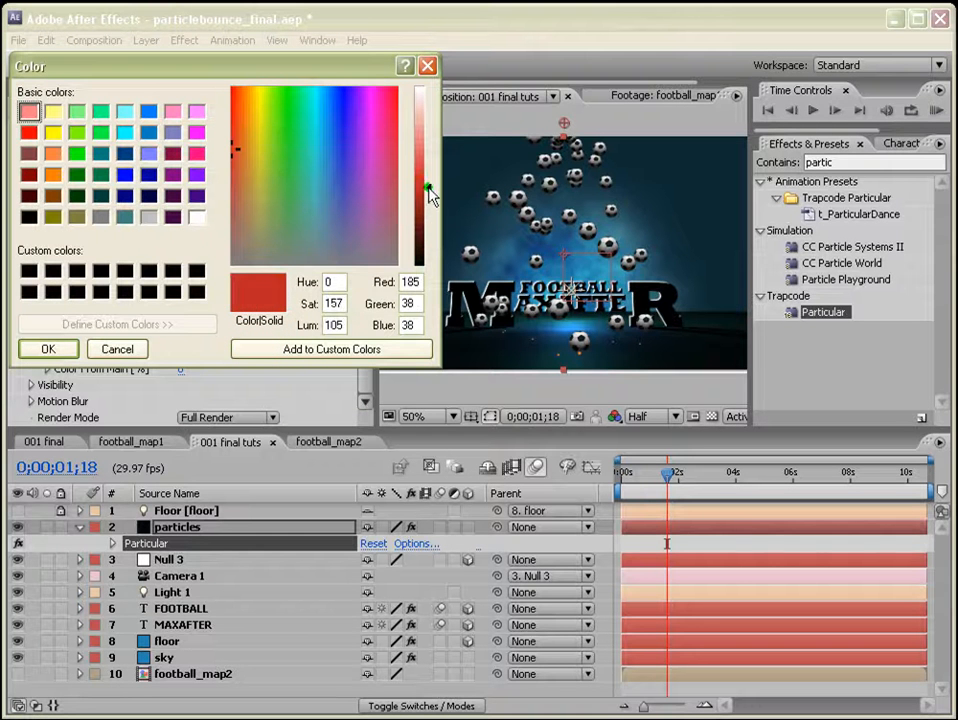
left_click(47, 348)
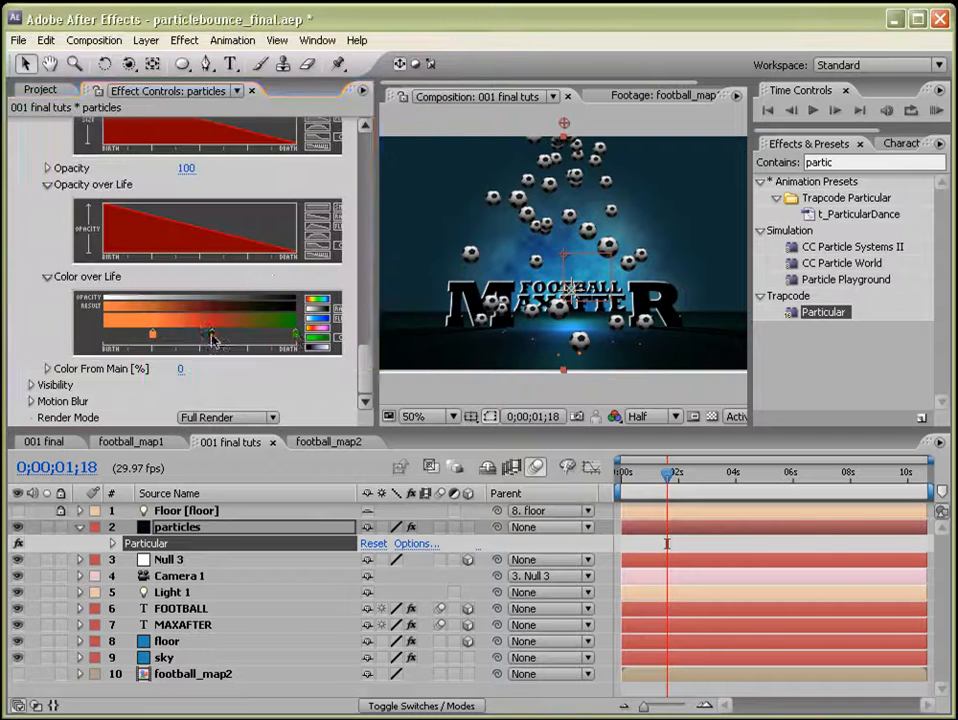
Recolor the end Color over Life marker orange.
double_click(296, 335)
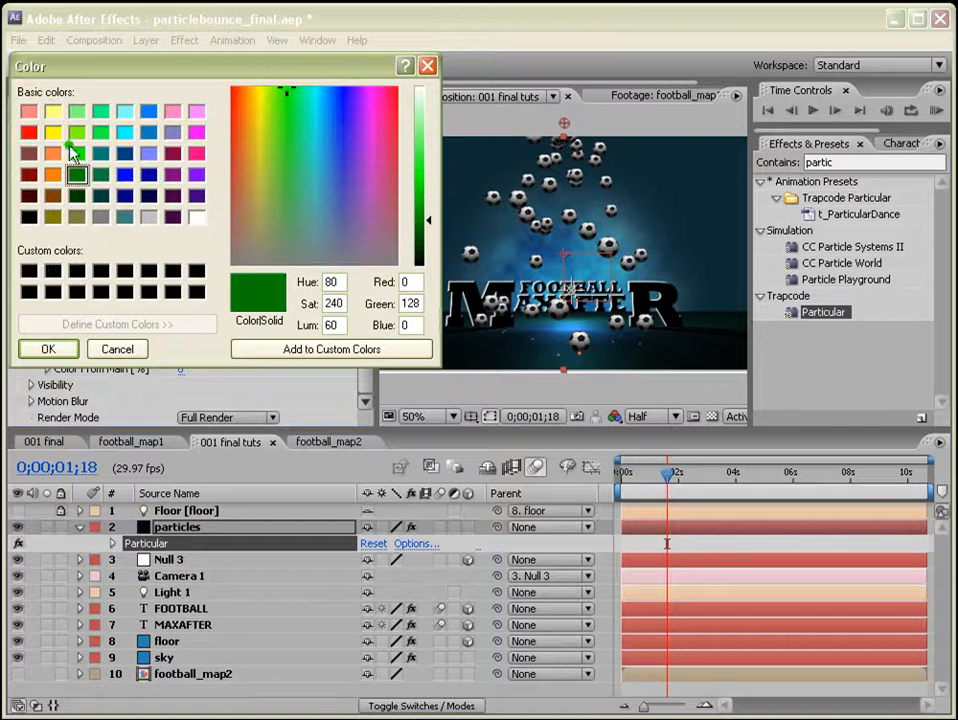
left_click(53, 153)
left_click(57, 349)
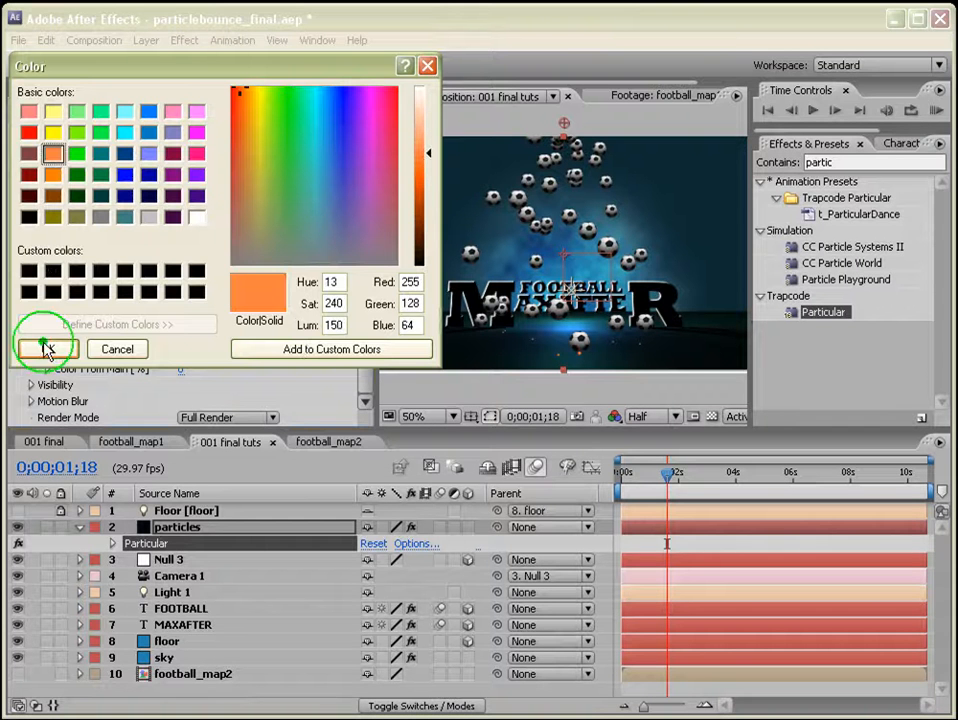
left_click(53, 350)
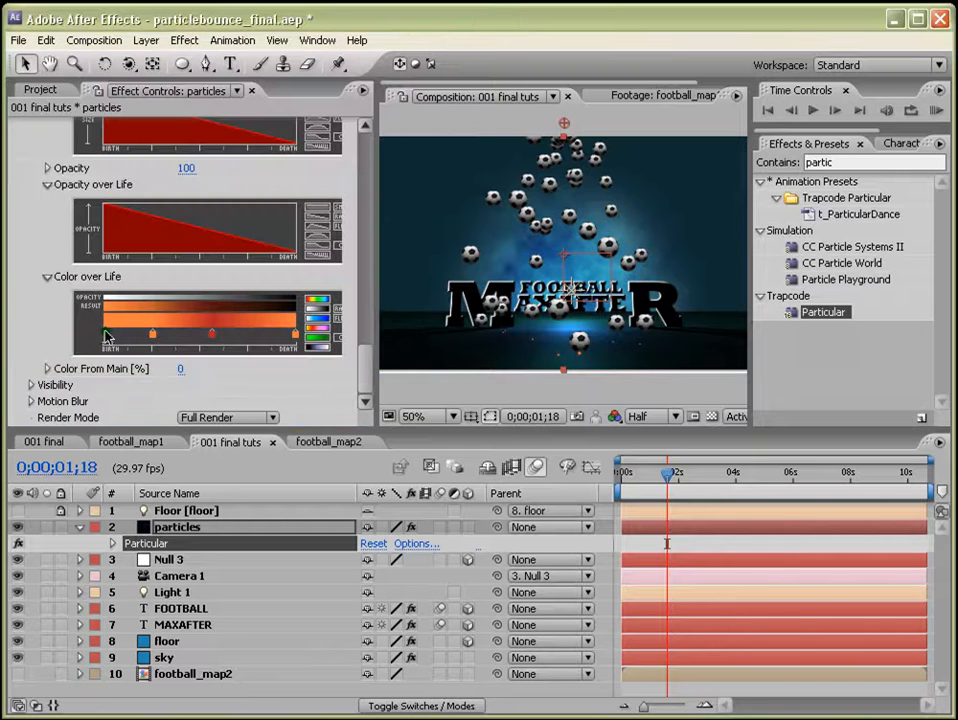
Add a yellow-orange marker at the start of the Color over Life gradient.
double_click(107, 335)
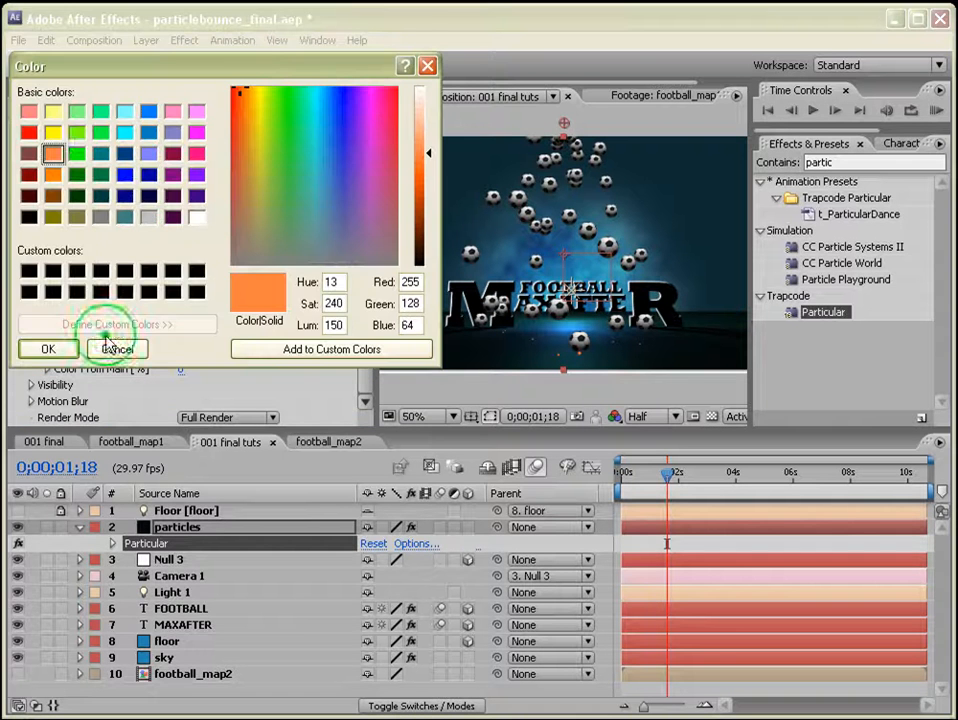
left_click(53, 134)
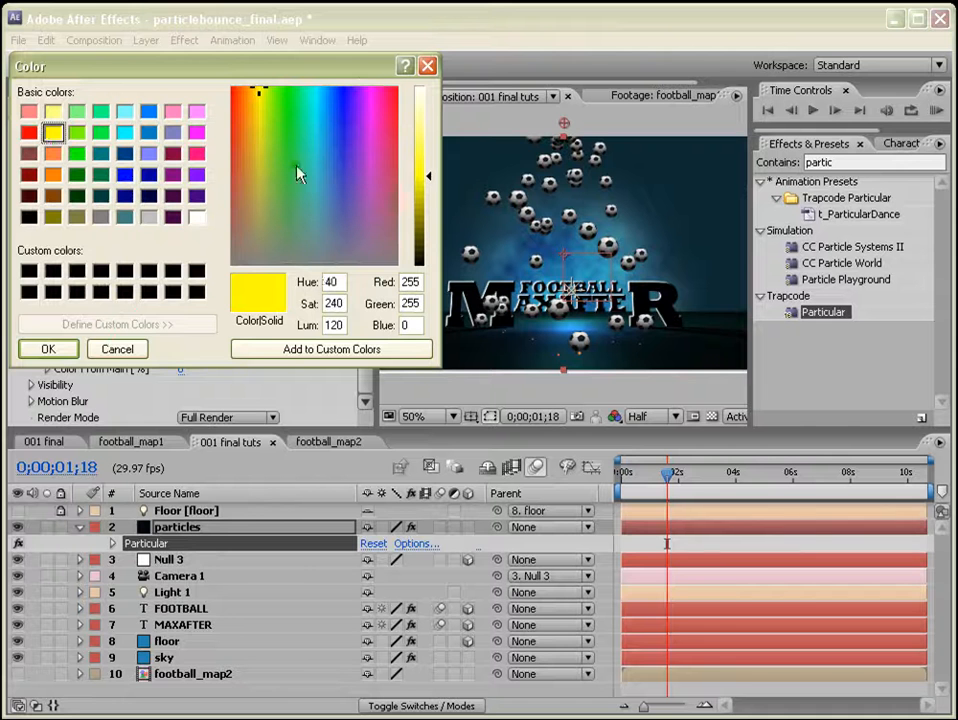
left_click(254, 102)
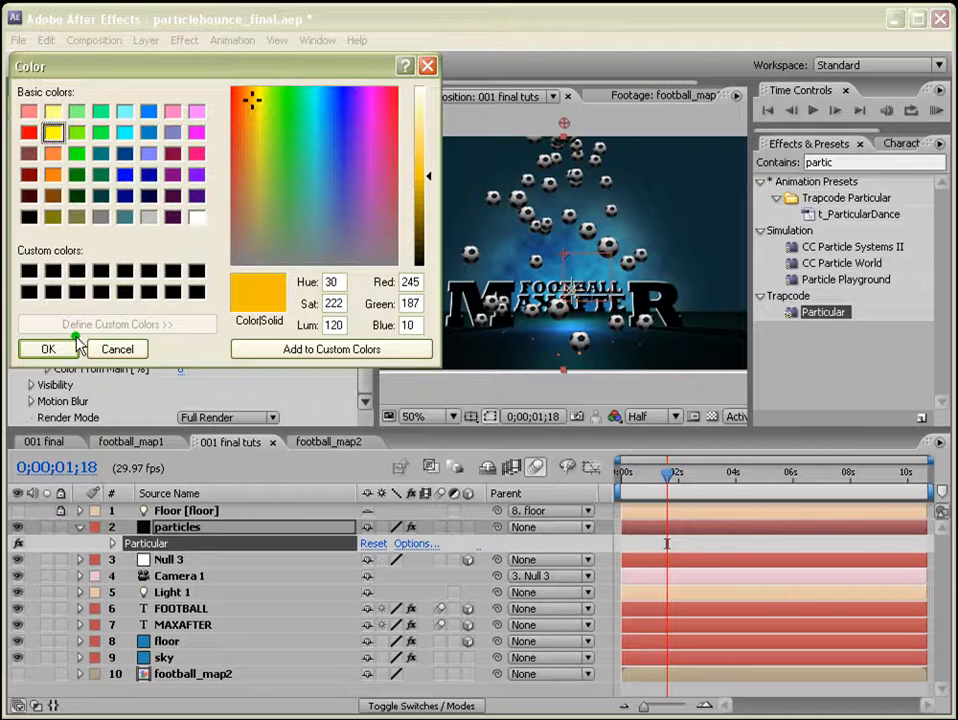
left_click(48, 349)
Shift the orange and dark red gradient markers slightly toward the start of the gradient.
left_click_drag(146, 335, 126, 335)
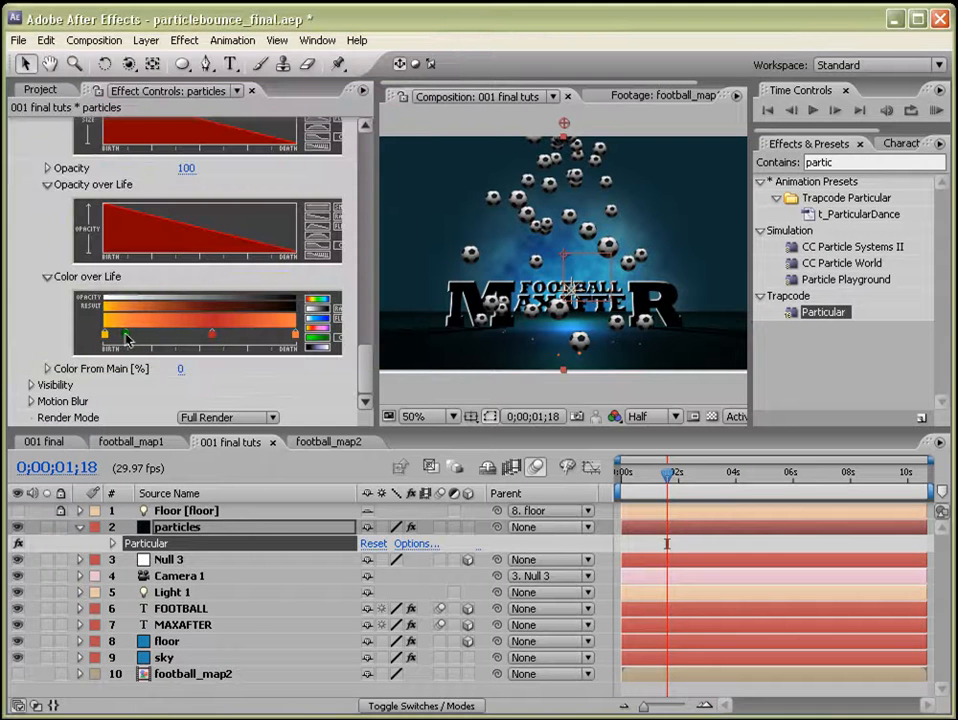
left_click(224, 346)
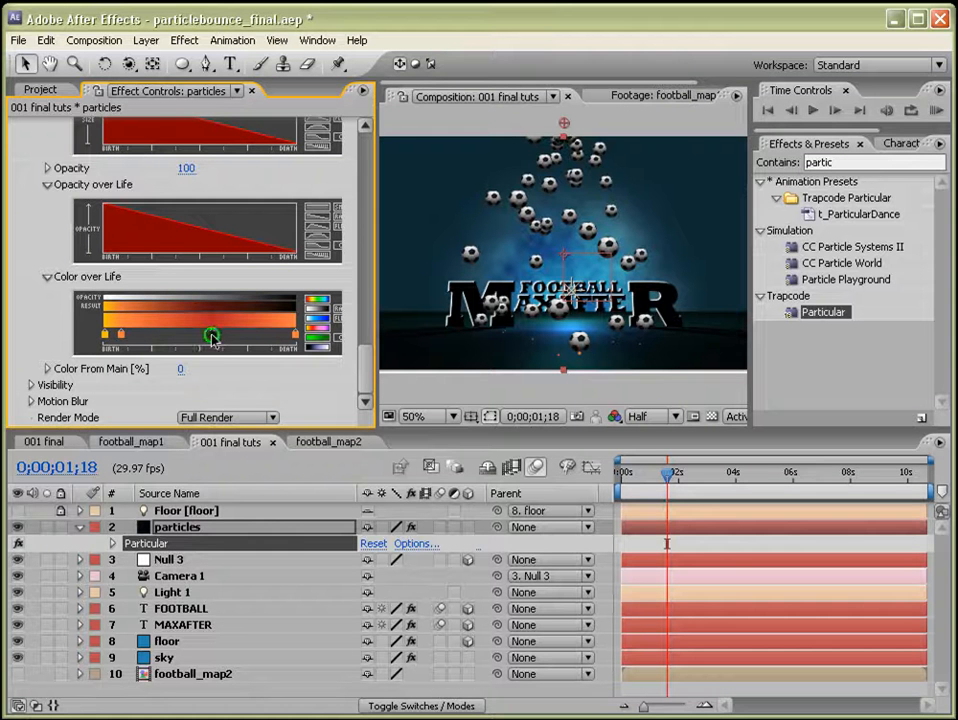
left_click_drag(213, 340, 205, 340)
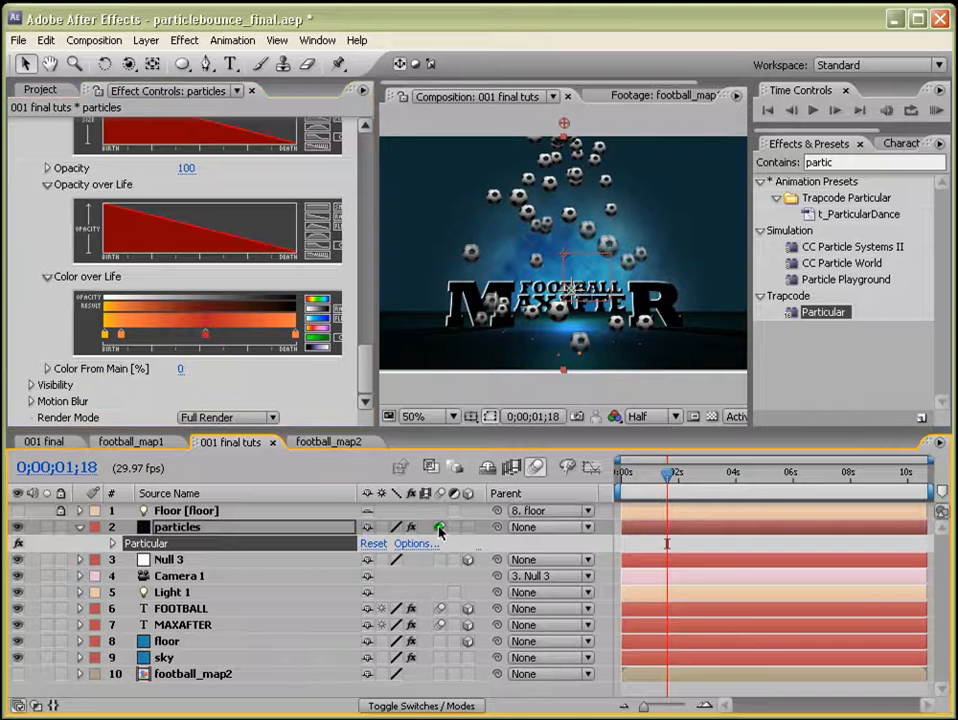
Set the Aux System Life to 1 sec and Velocity to 250.
left_click_drag(366, 368, 372, 313)
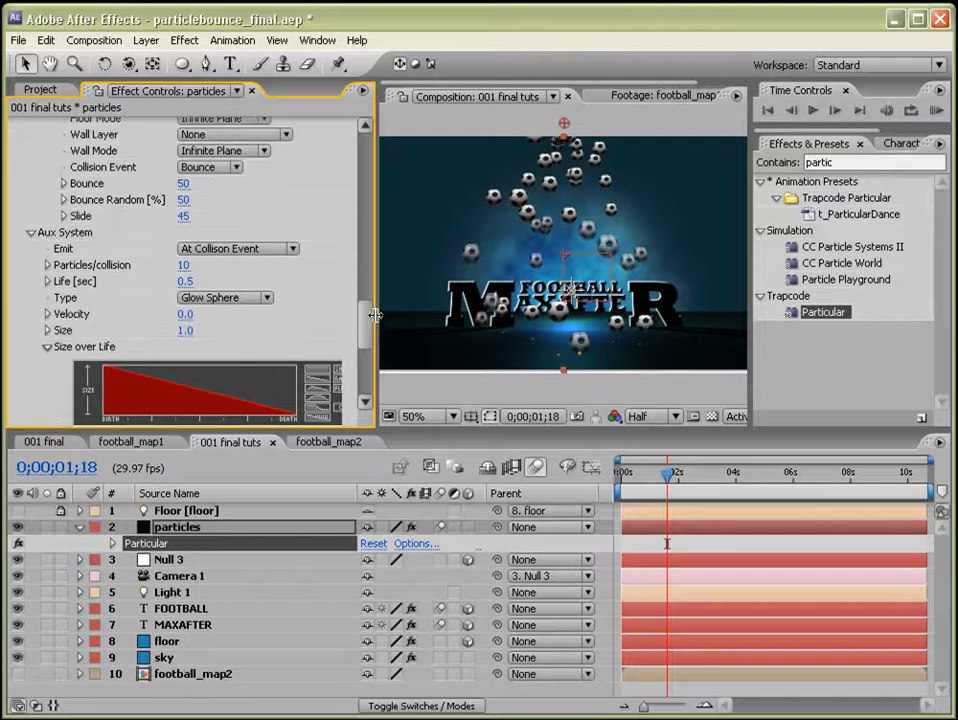
left_click(184, 281)
type("1")
key("Return")
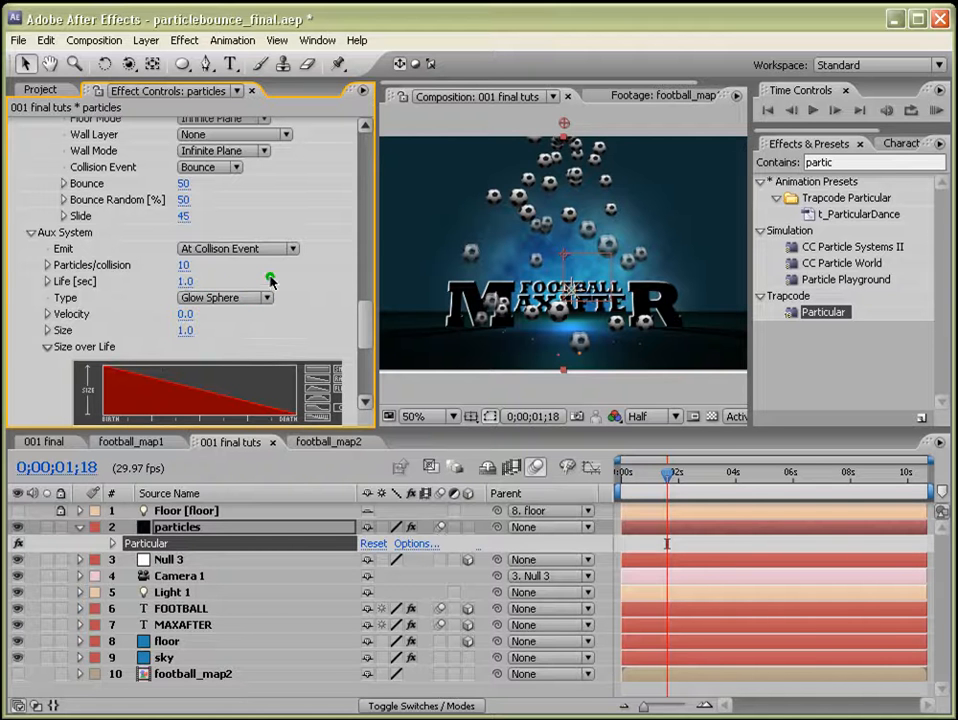
left_click(185, 314)
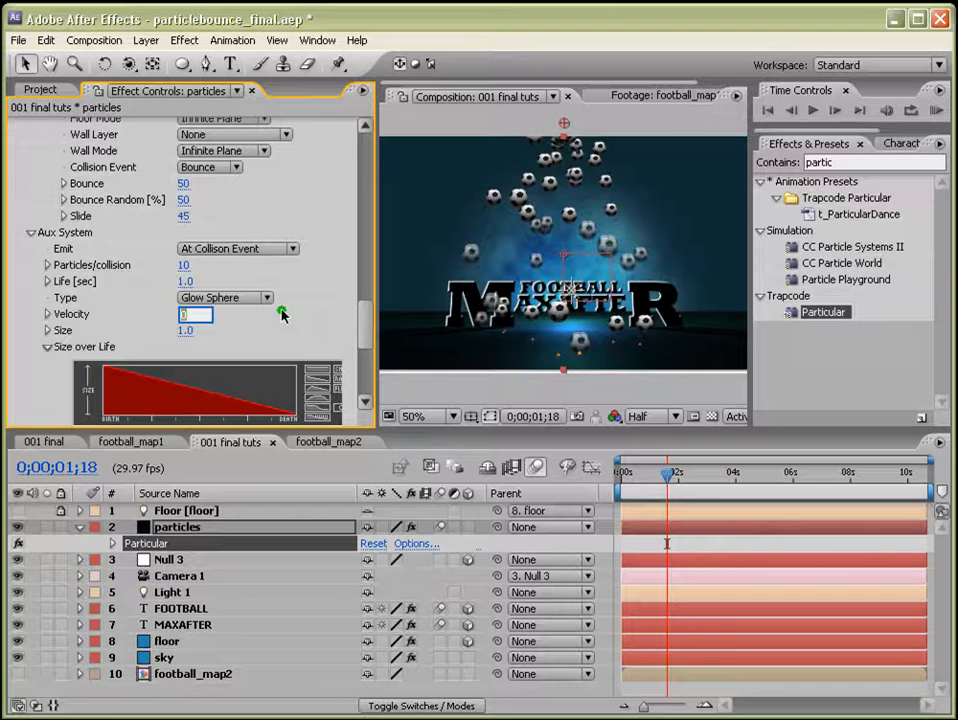
type("250")
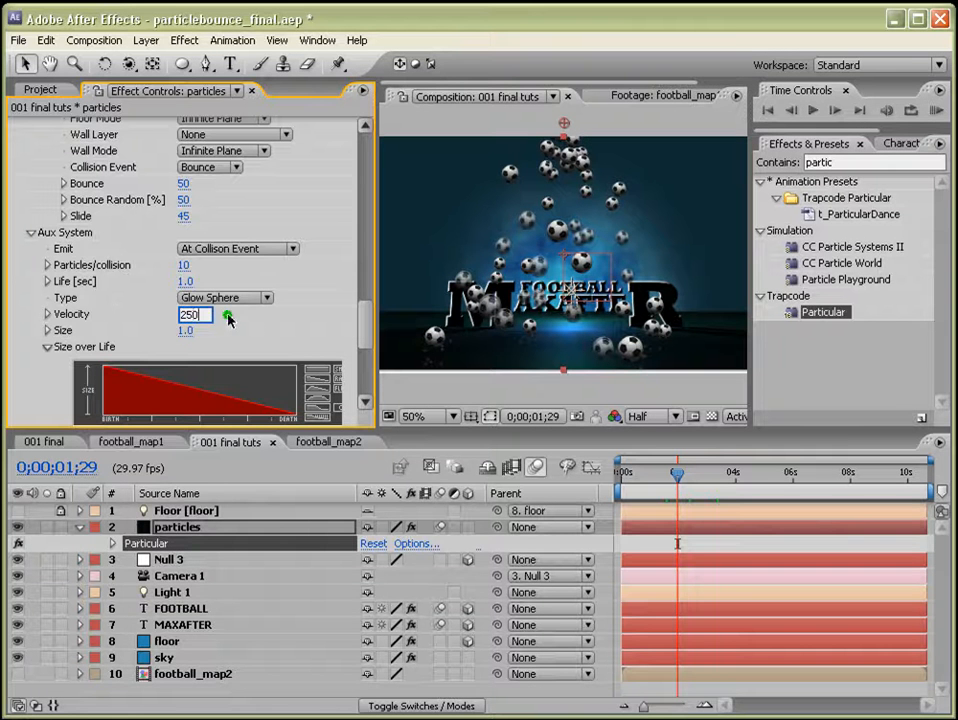
key("Return")
Set the Aux System Size to 1.5.
left_click(184, 331)
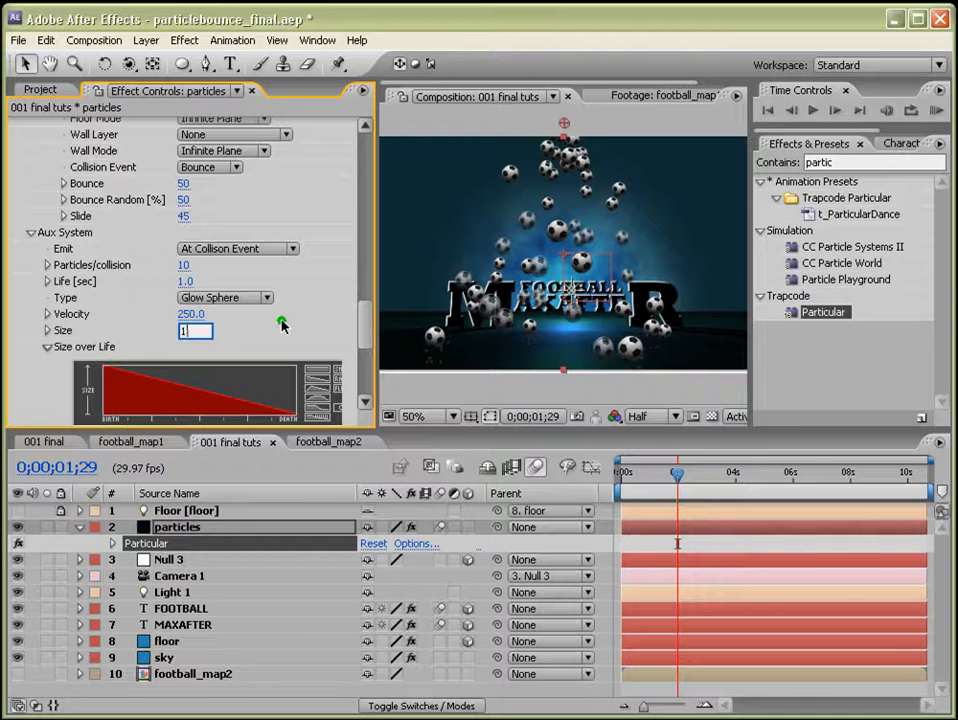
type("1.5")
key("Return")
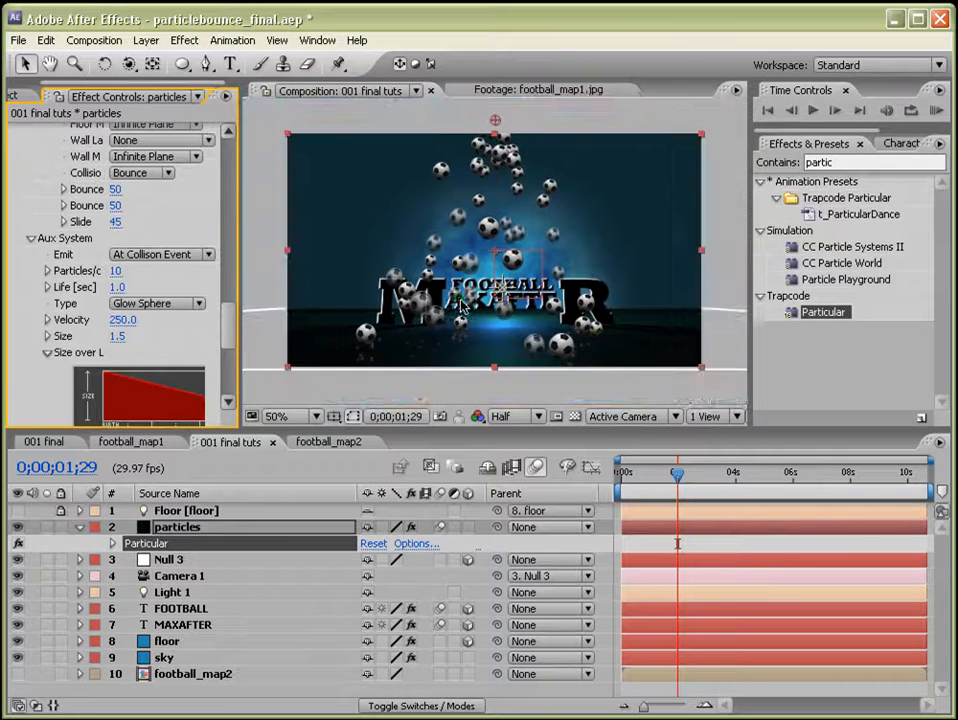
scroll(449, 272, "up", 2)
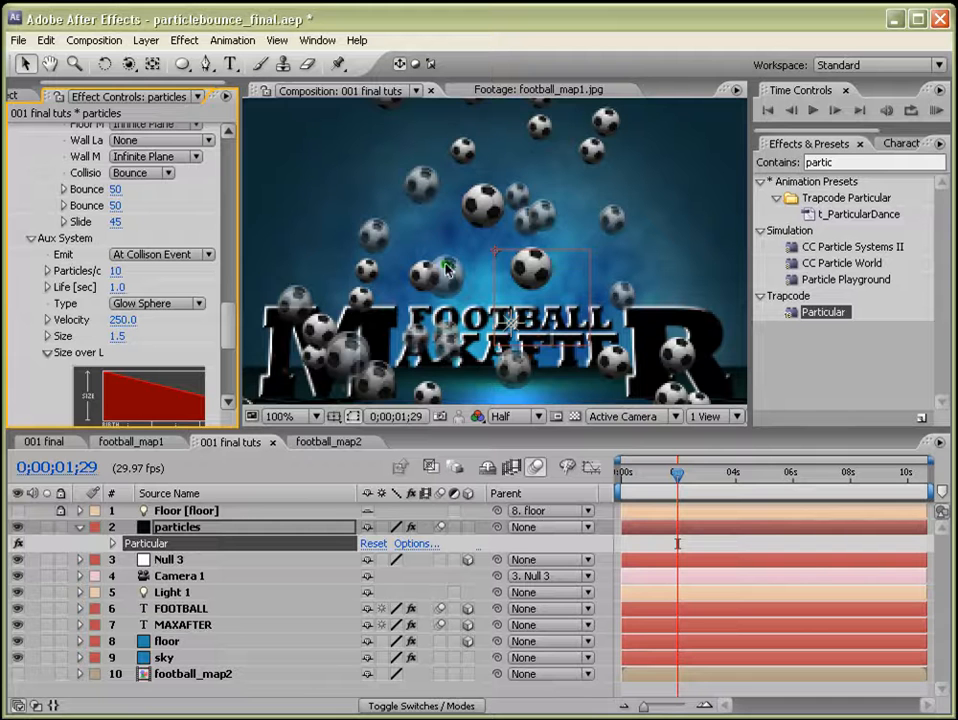
scroll(453, 272, "down", 2)
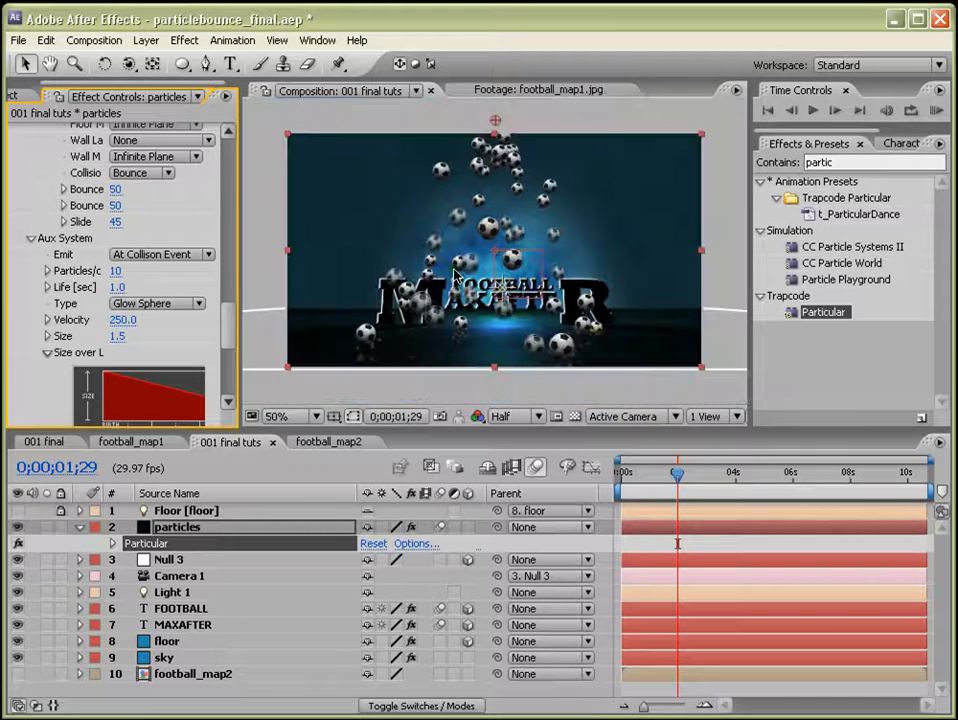
left_click(447, 557)
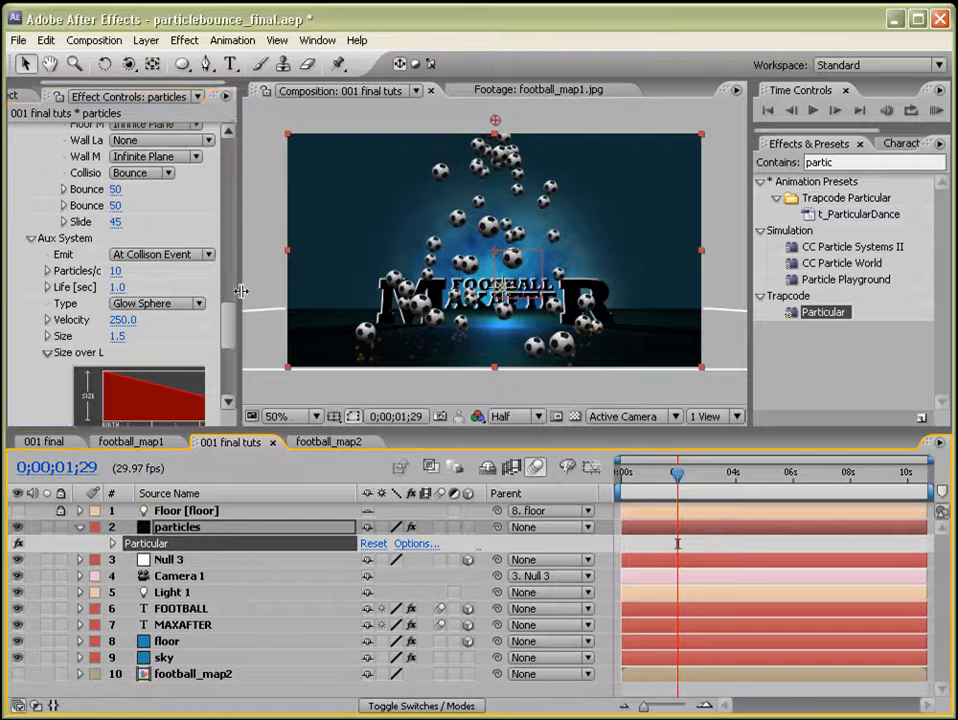
left_click_drag(241, 272, 321, 385)
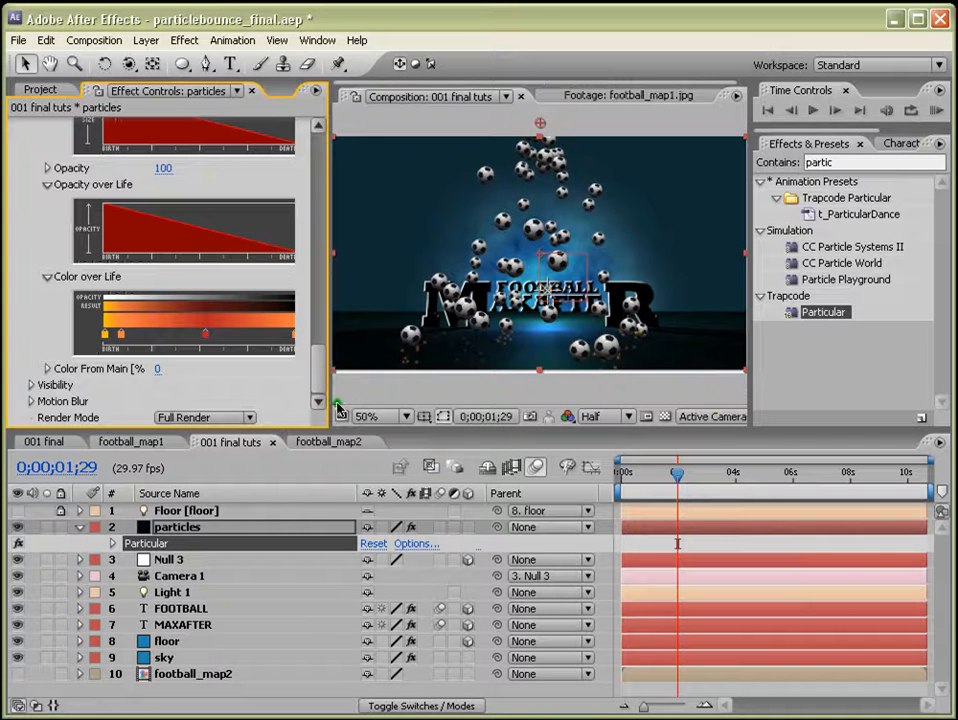
Turn Particular's Motion Blur On and set the Shutter Angle to 139.
left_click(31, 401)
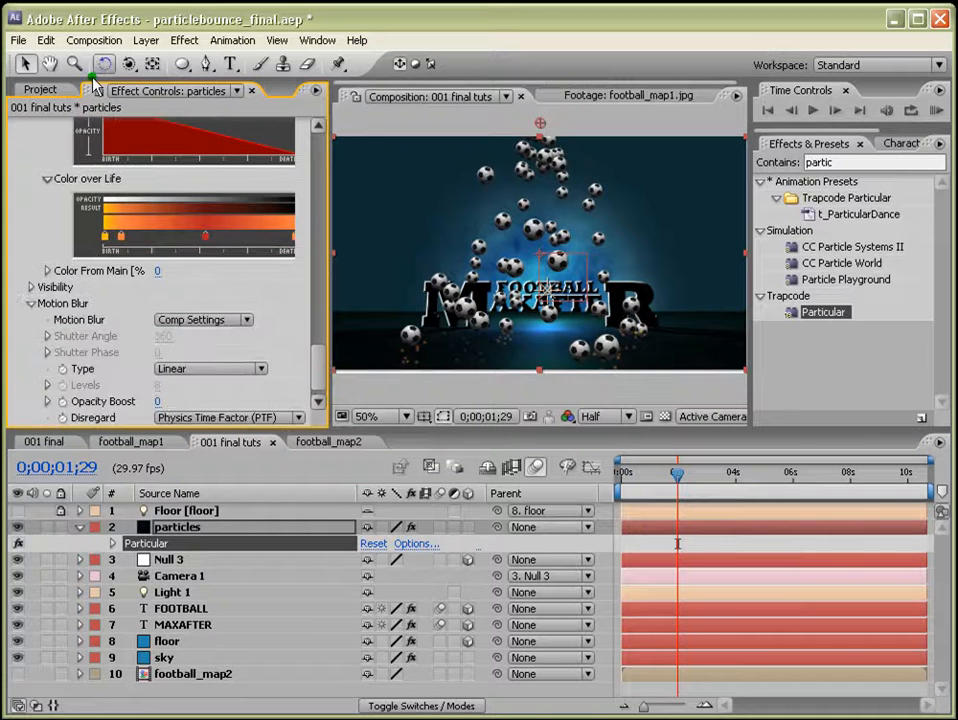
left_click(178, 322)
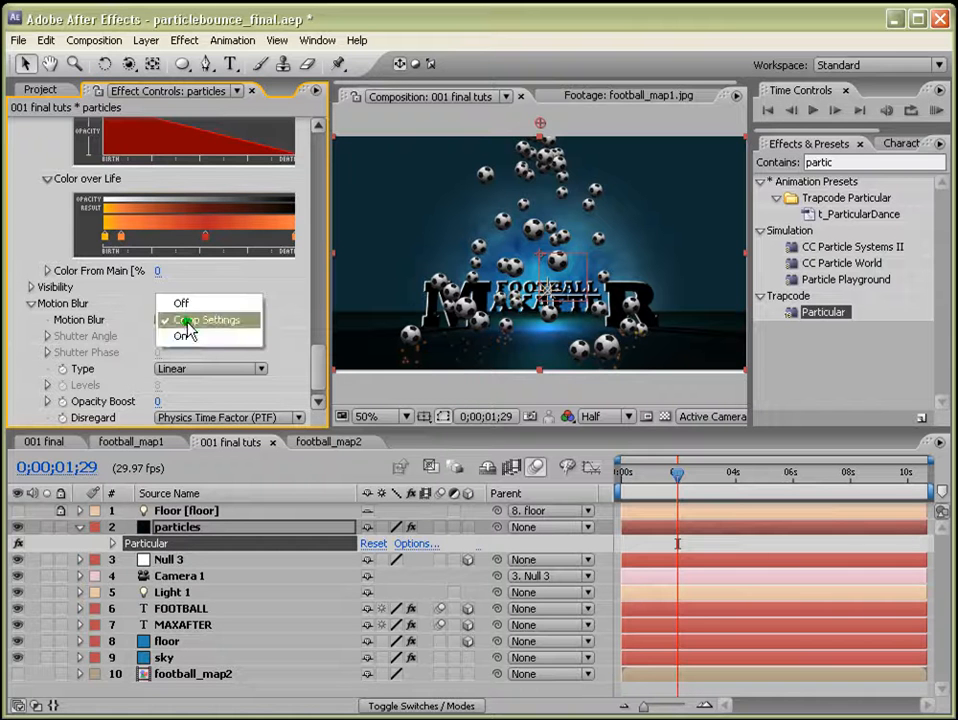
left_click(188, 335)
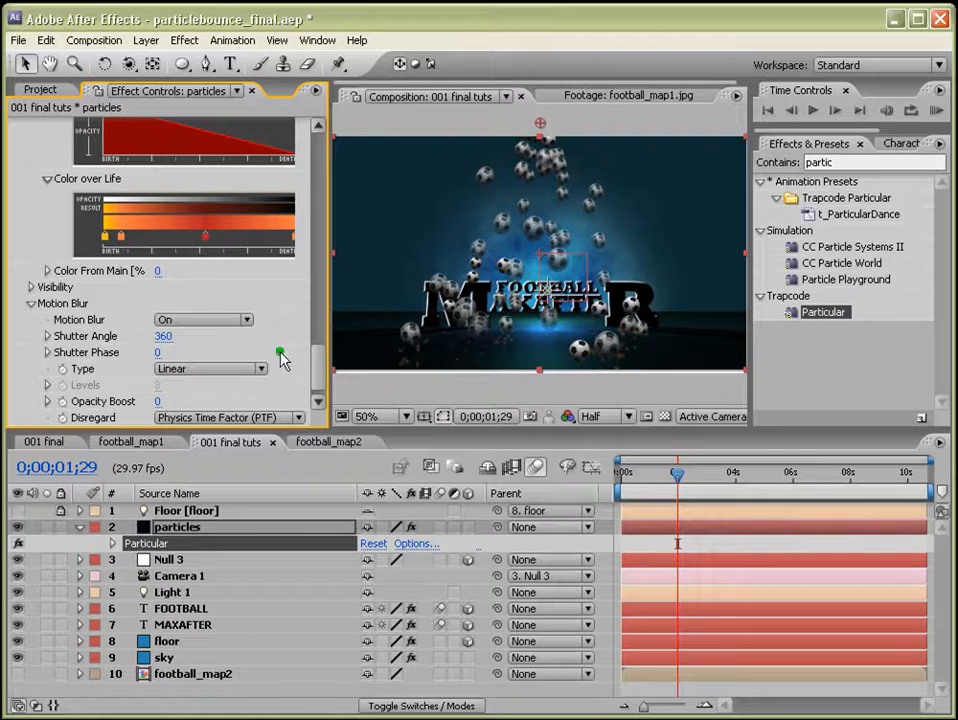
left_click_drag(163, 340, 223, 355)
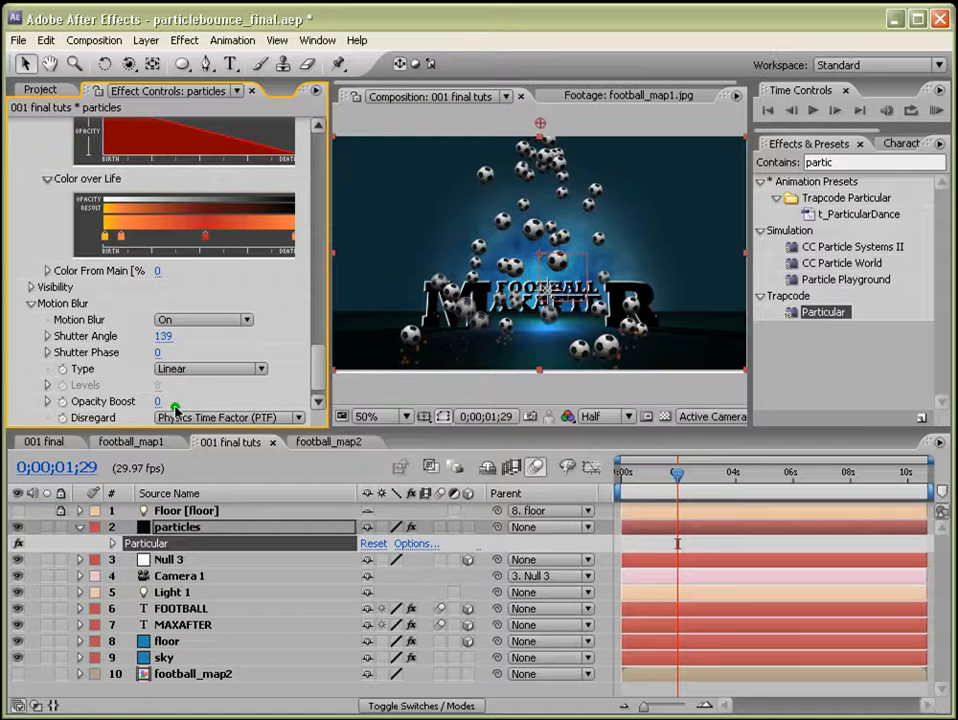
Set Particular's Motion Blur back to Comp Settings and collapse the Motion Blur group.
left_click(199, 319)
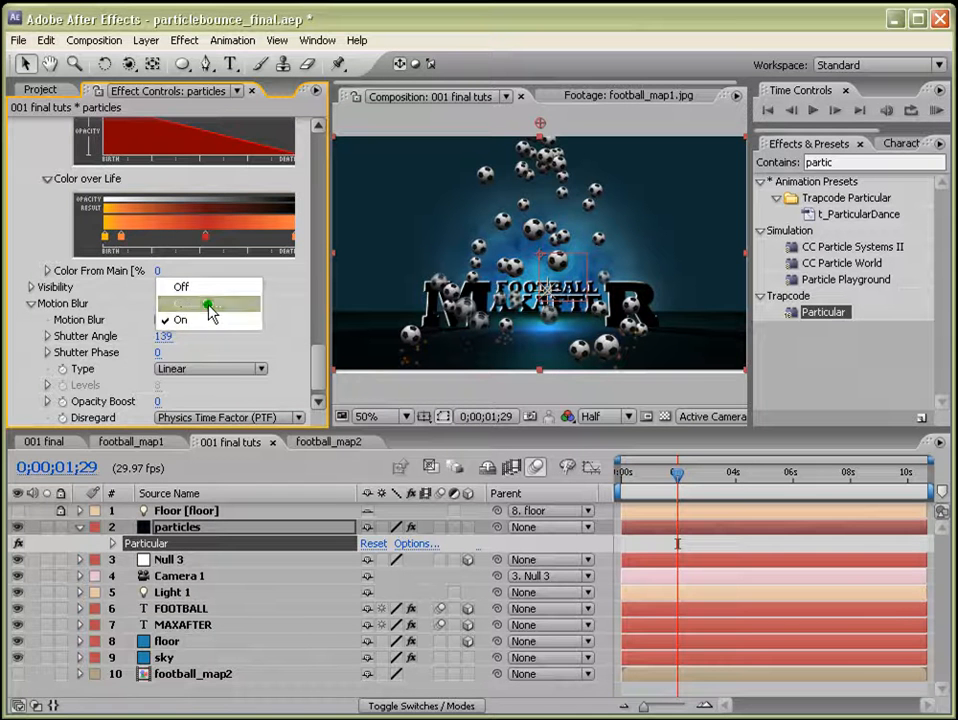
left_click(207, 304)
left_click(29, 304)
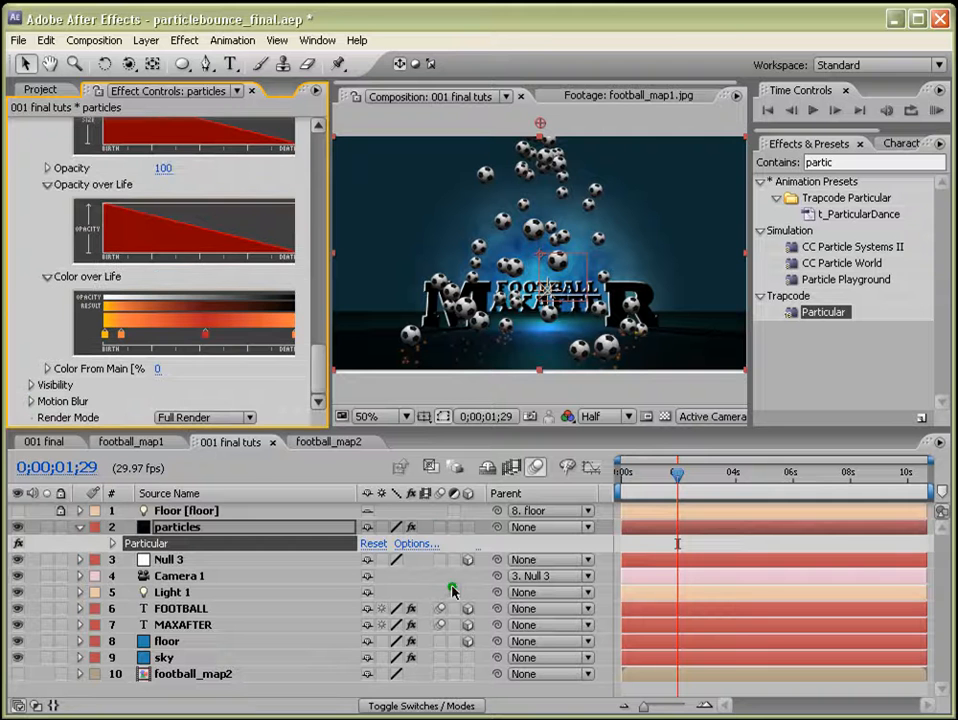
Add rays.png and rayslines.png from the images folder into the composition.
left_click(437, 528)
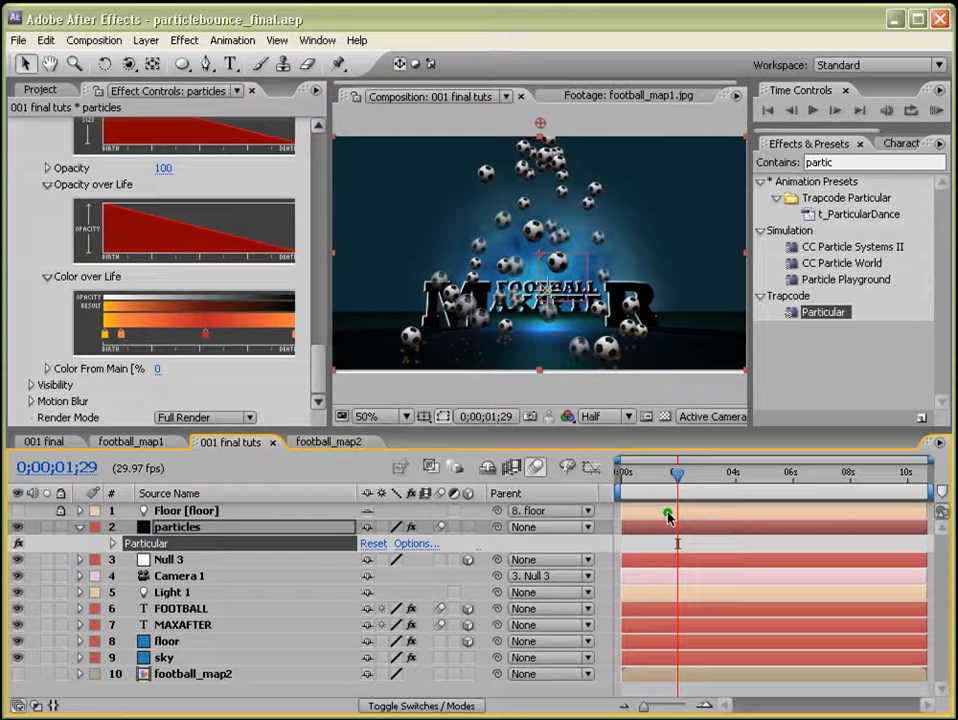
left_click_drag(319, 365, 325, 147)
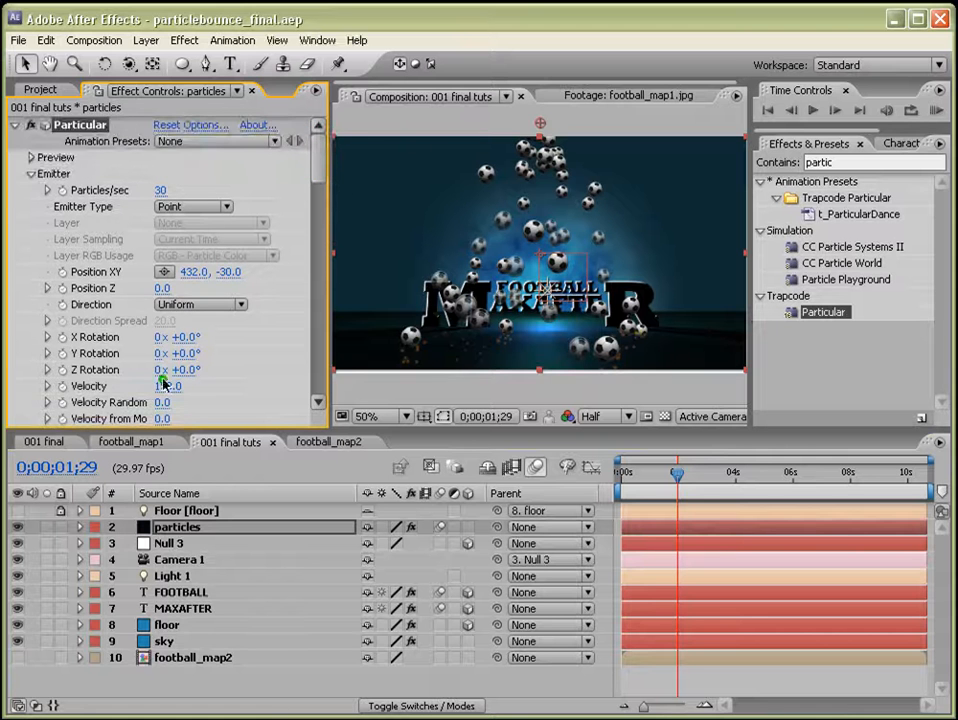
left_click(42, 89)
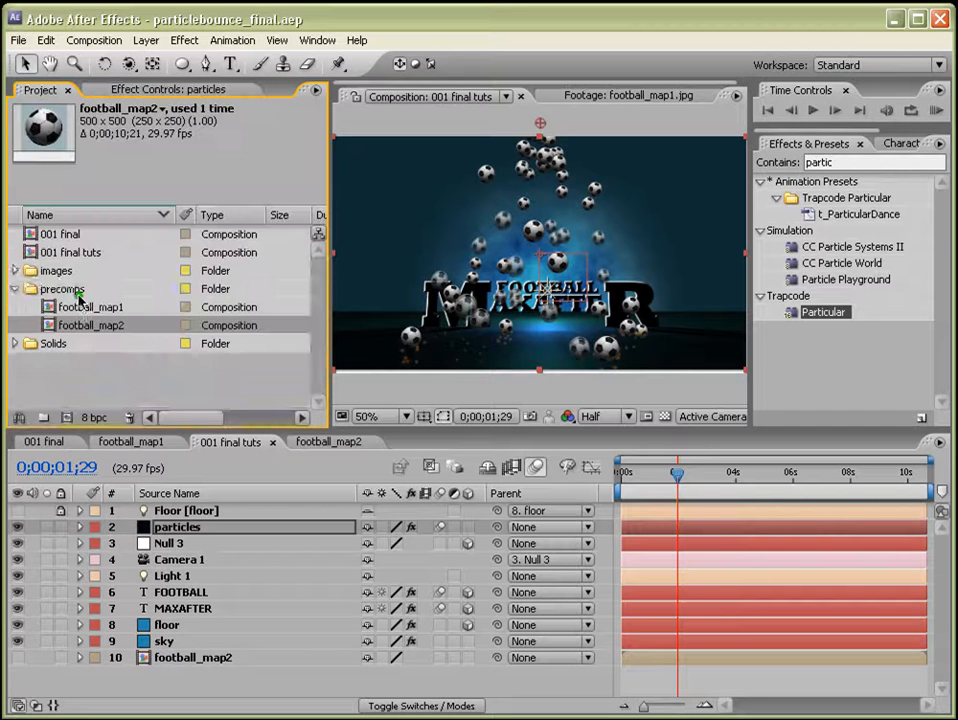
left_click(17, 271)
left_click(45, 309)
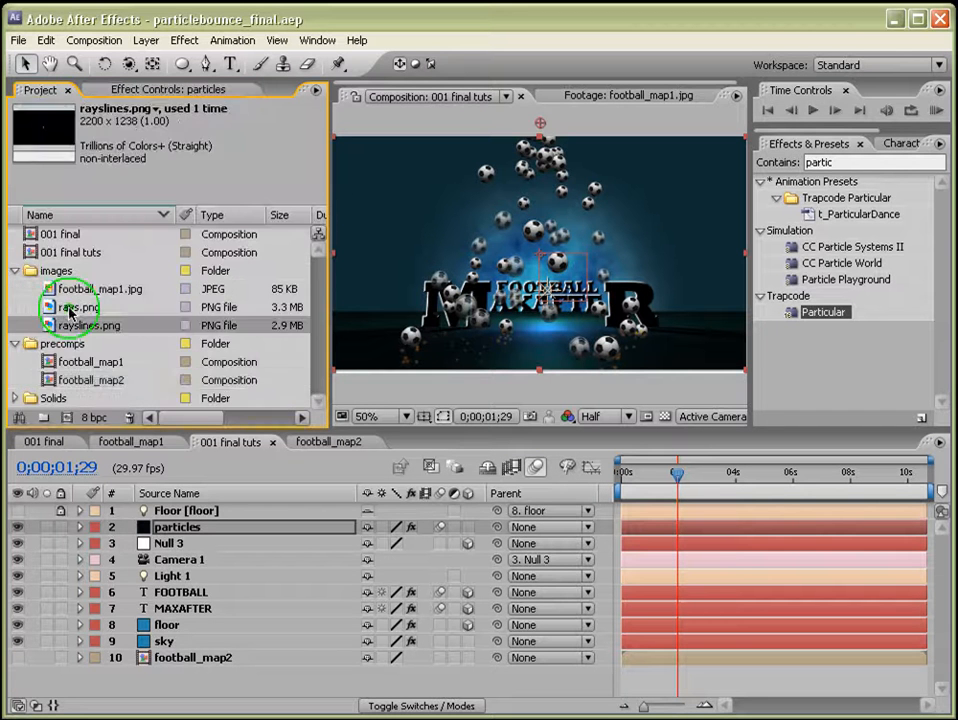
left_click(72, 330, "shift")
left_click_drag(72, 330, 277, 636)
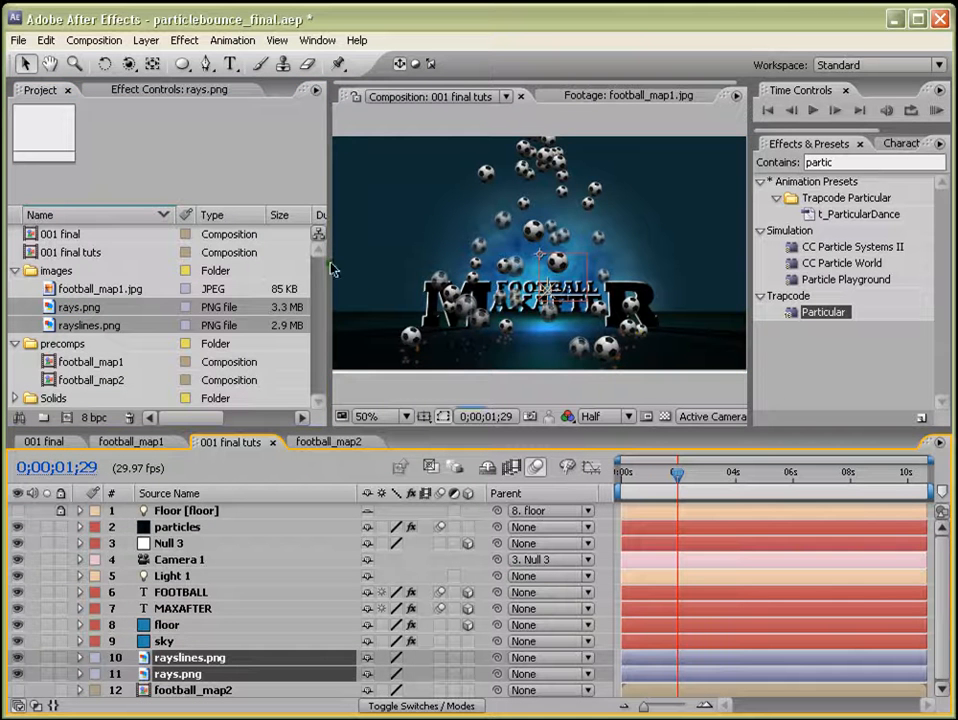
Set the blending mode of both rays layers to Add.
left_click_drag(329, 254, 222, 248)
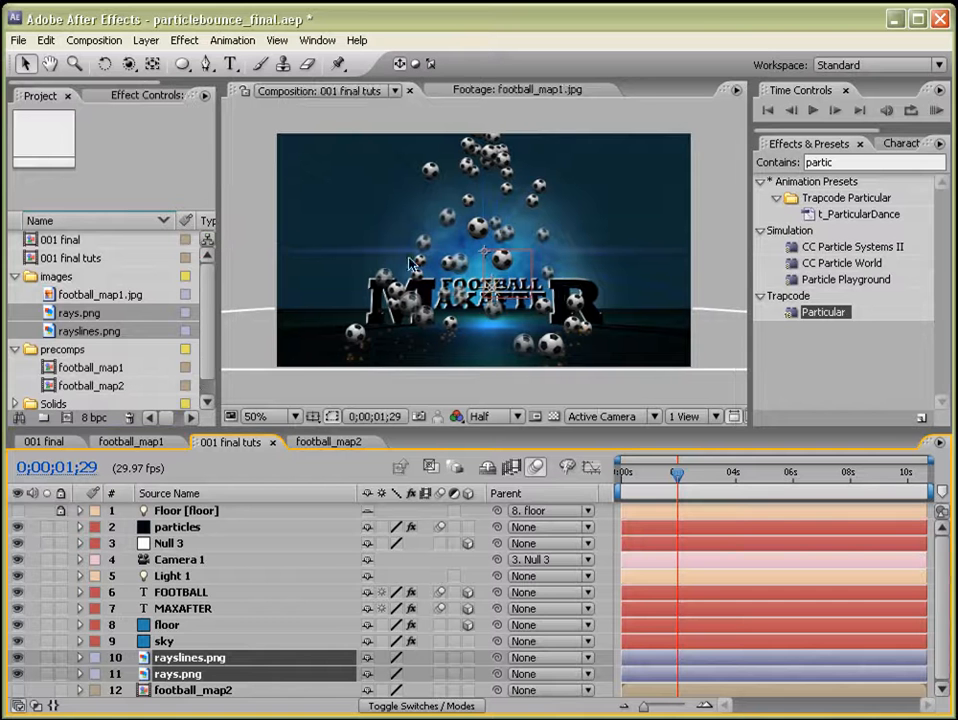
left_click(560, 414)
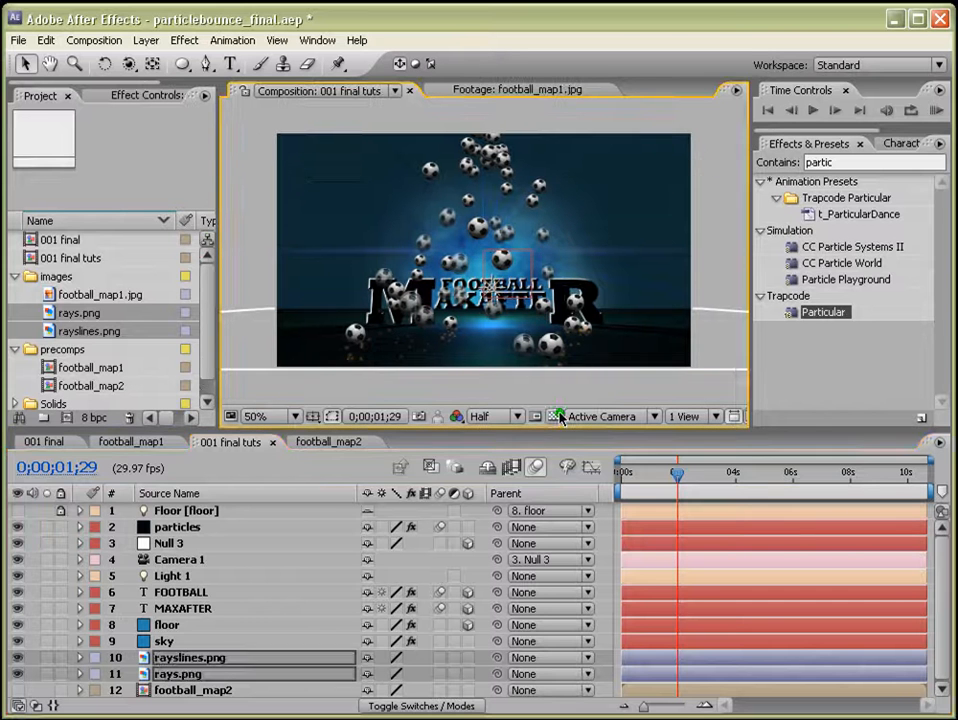
left_click(398, 706)
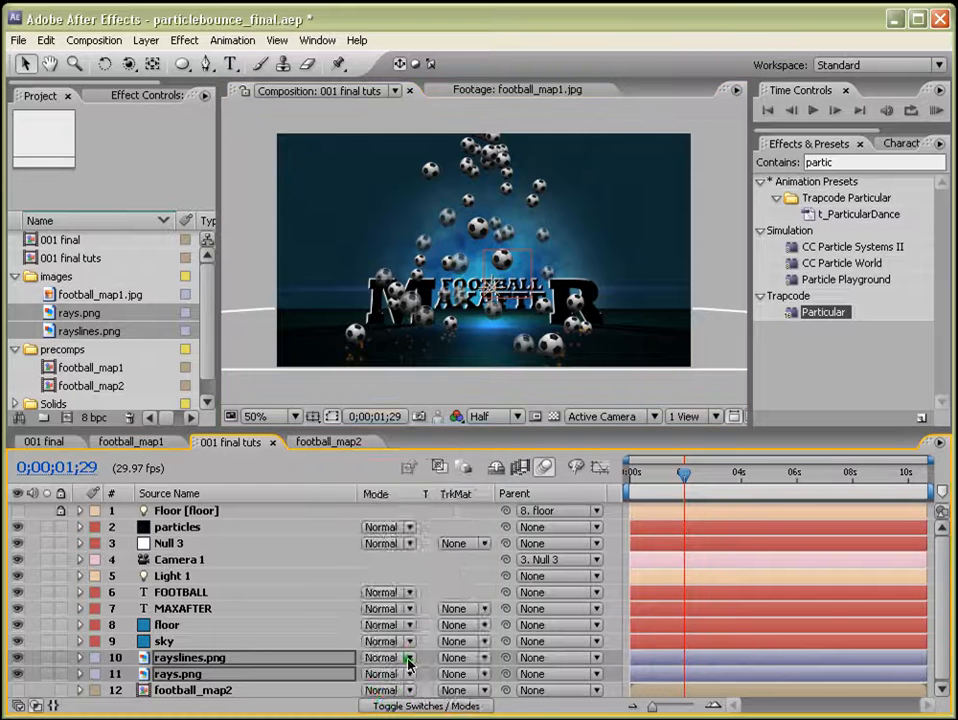
left_click(408, 662)
left_click(410, 386)
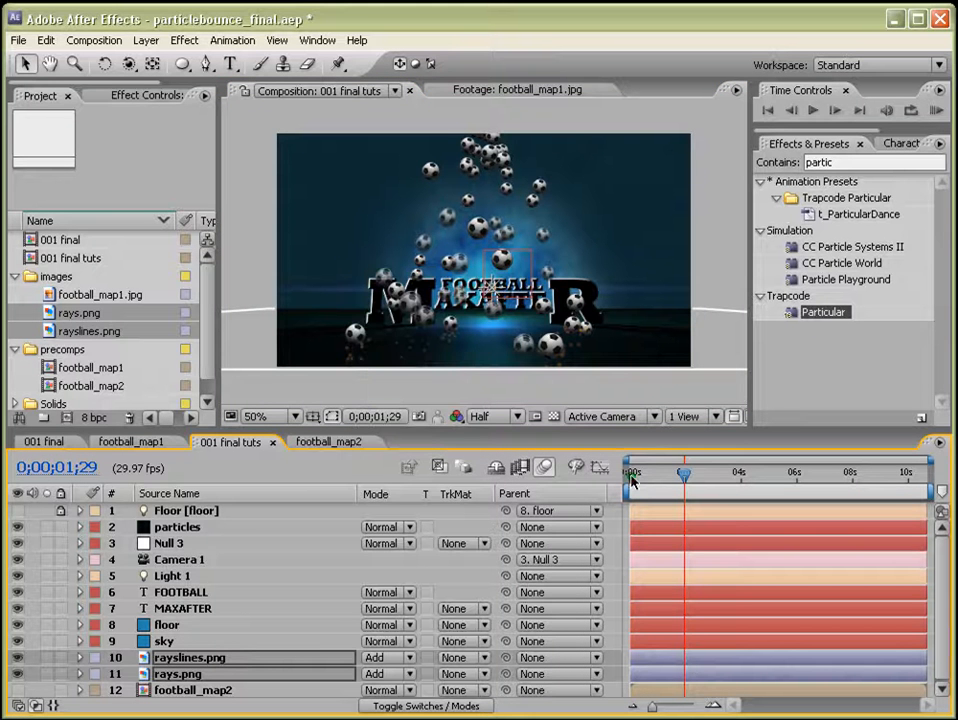
Add the expression time*10 to rayslines.png's Rotation so the rays spin continuously.
left_click_drag(611, 429, 611, 355)
left_click(162, 600)
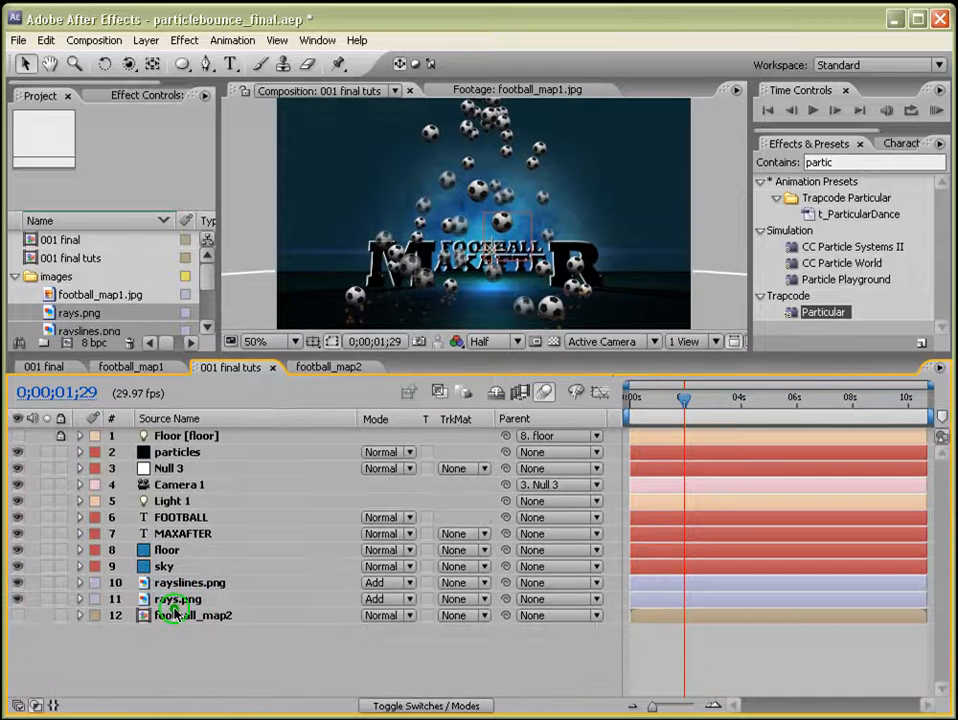
left_click(197, 583)
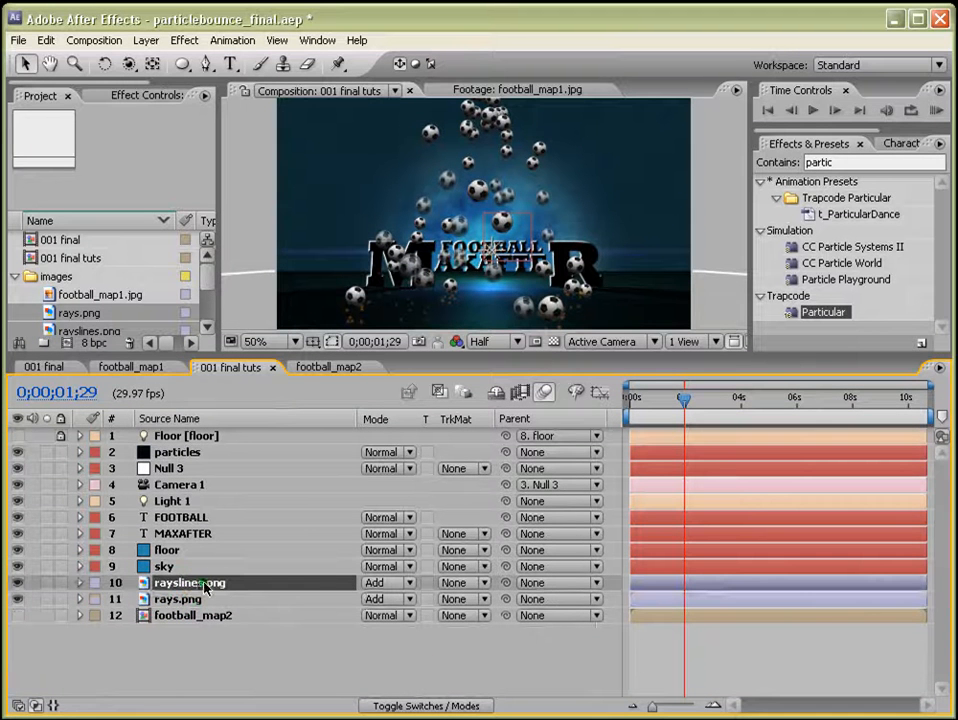
key("r")
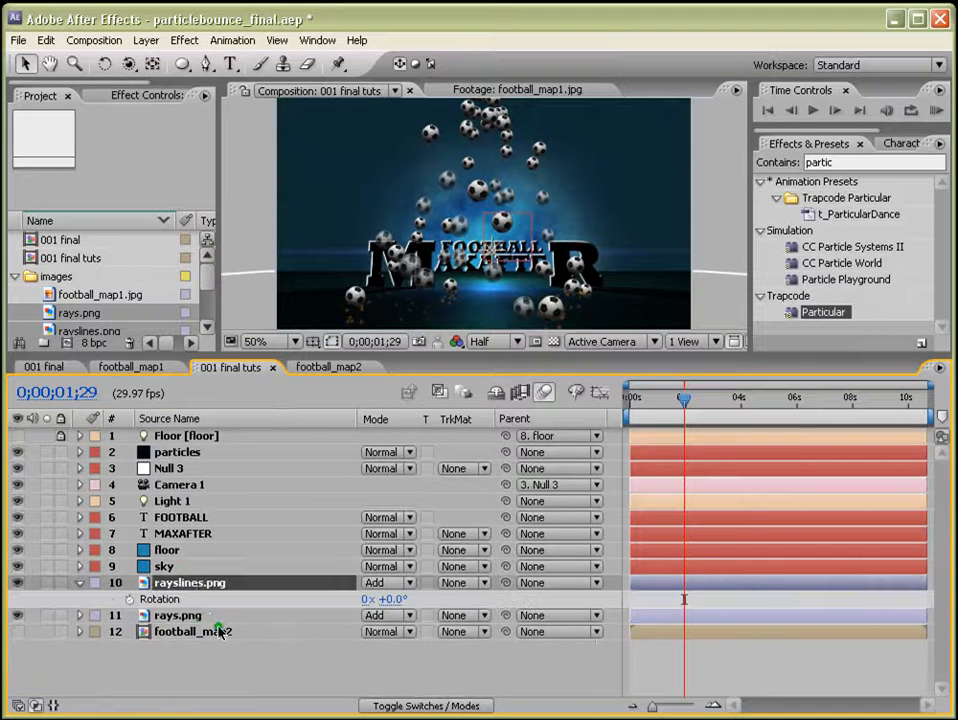
left_click(128, 601, "alt")
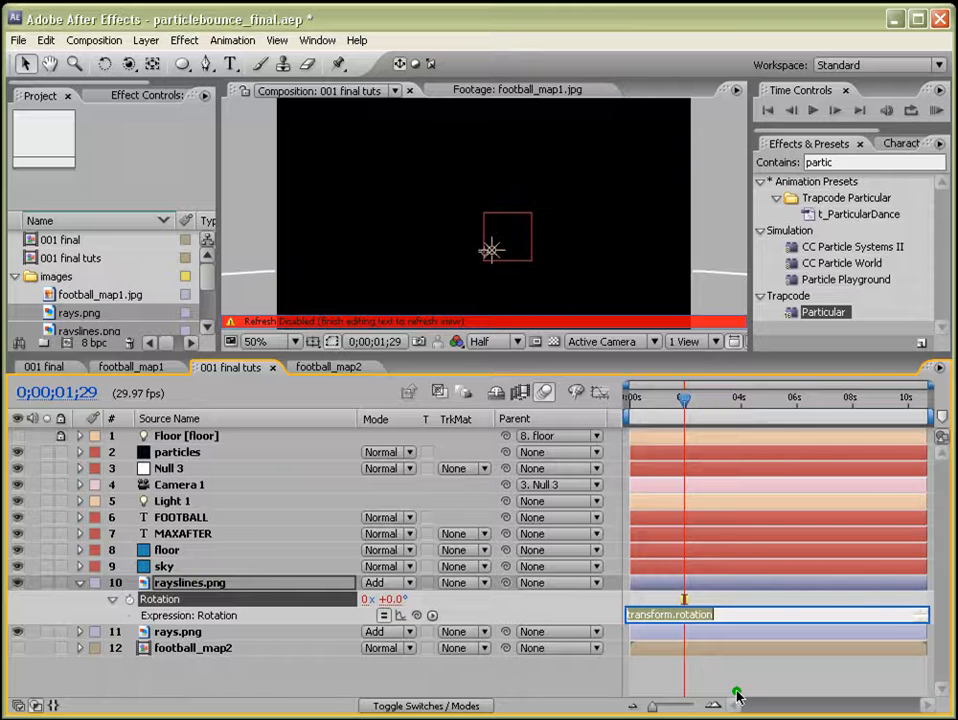
type("time*10")
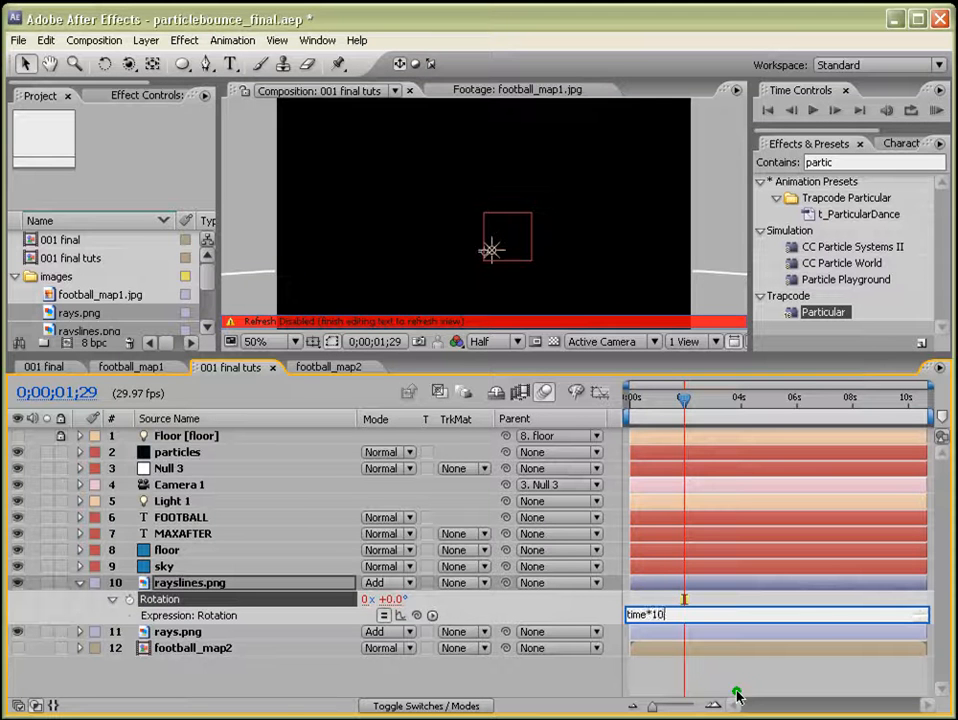
left_click(737, 693)
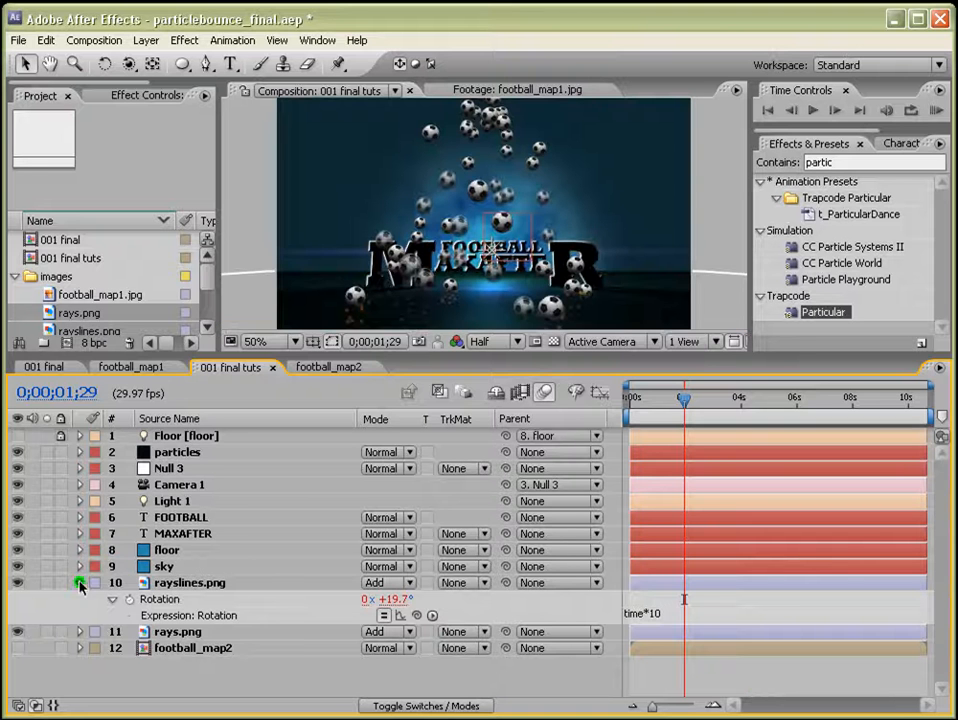
left_click(80, 584)
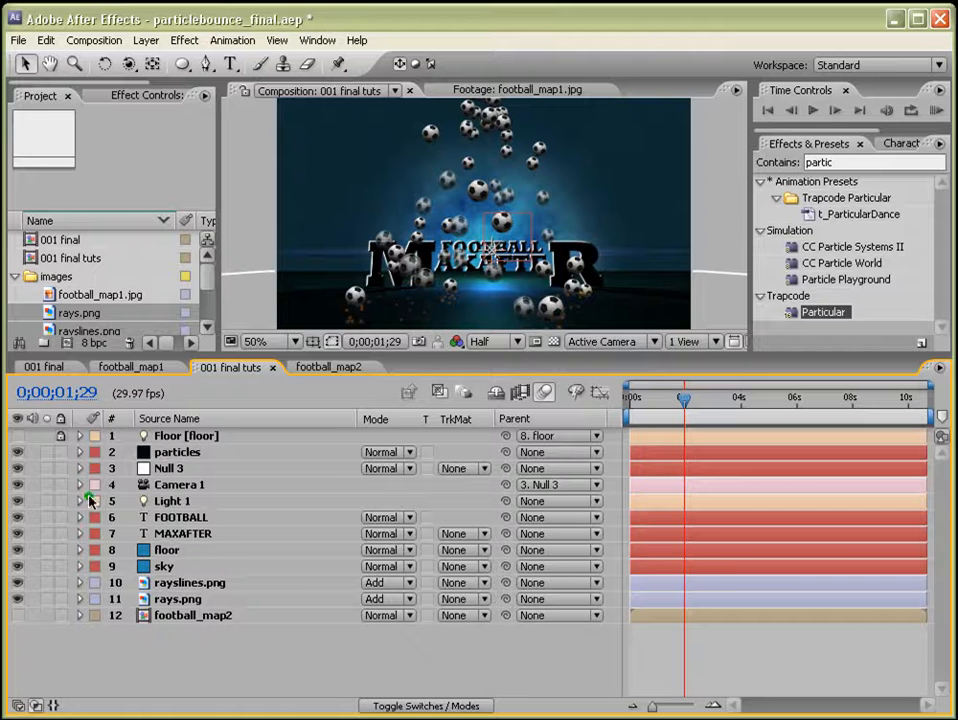
Add Null 3 Position keyframes at 0;00;01;14 and 0;00;02;02, then select both keyframes.
left_click(156, 488)
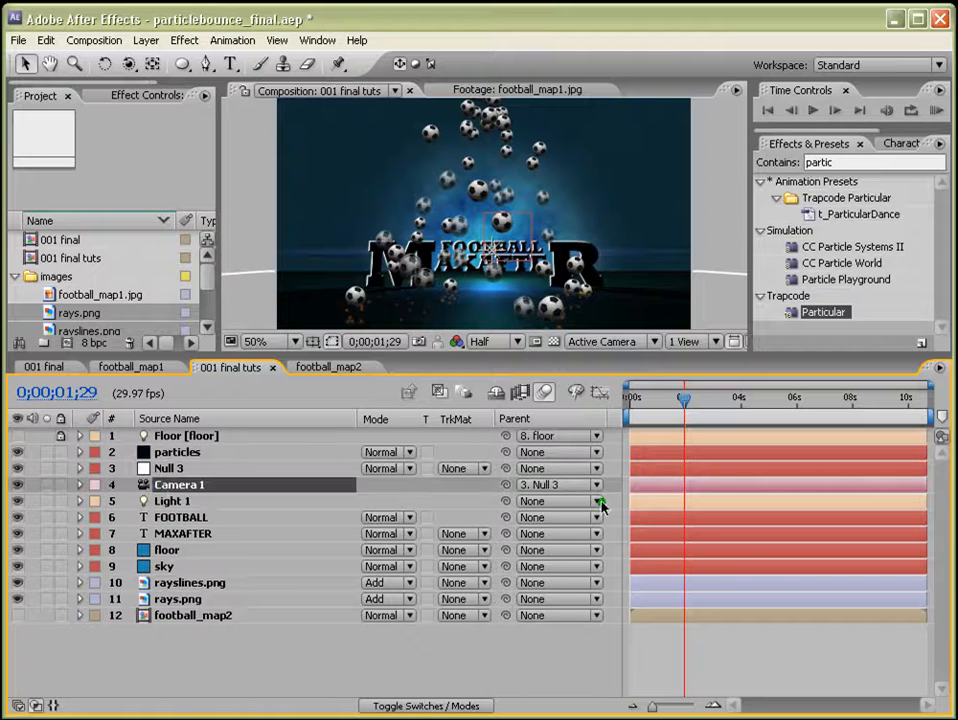
left_click_drag(643, 419, 677, 403)
left_click_drag(335, 355, 344, 413)
left_click_drag(677, 462, 671, 457)
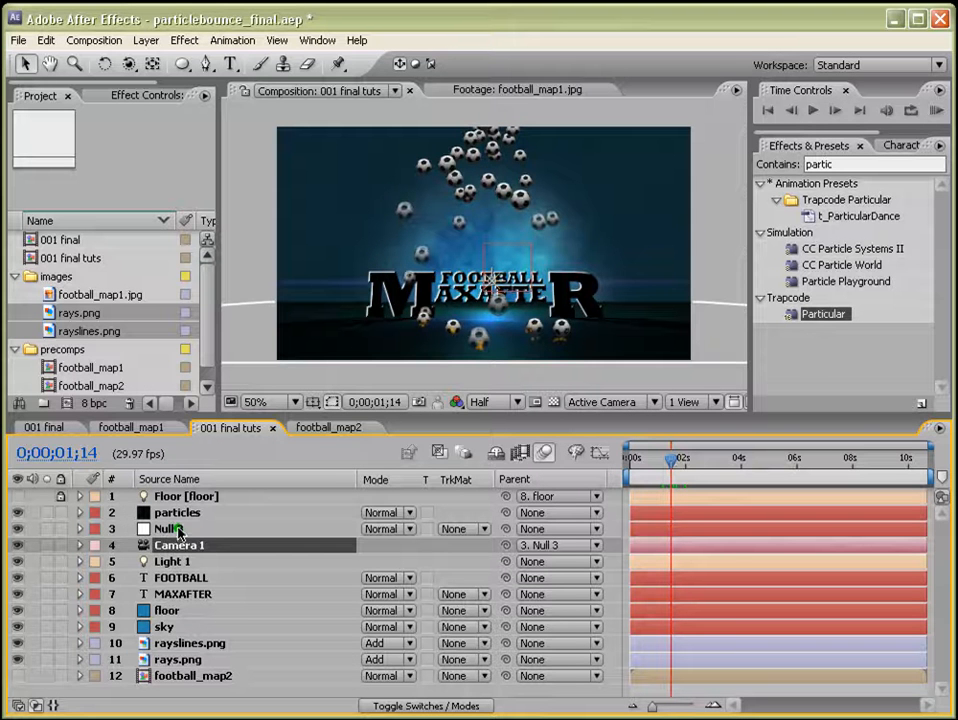
left_click(178, 530)
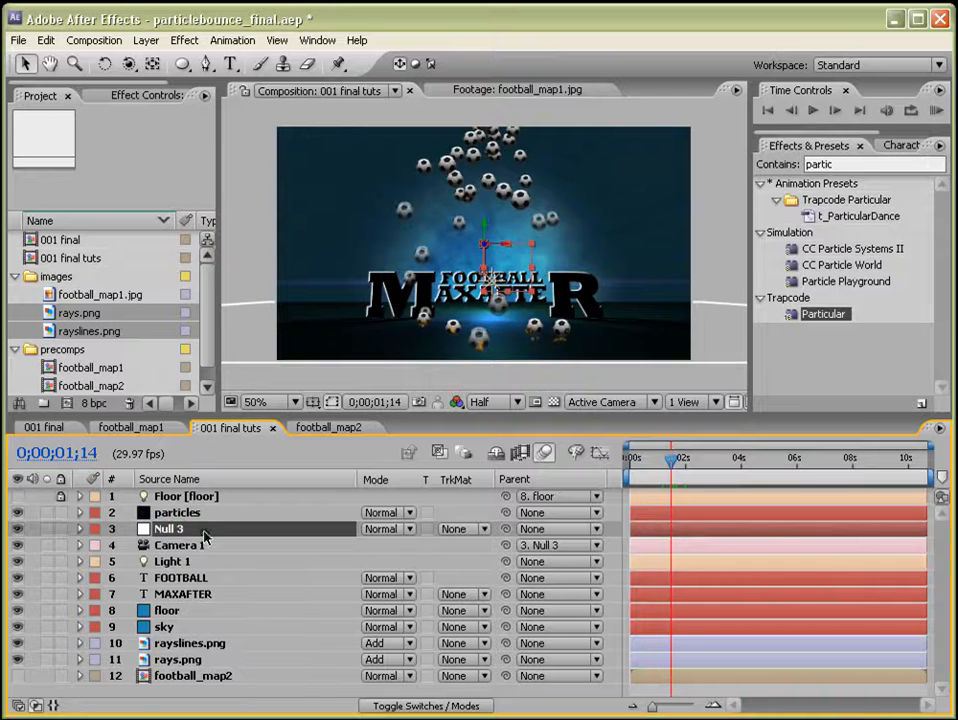
key("p")
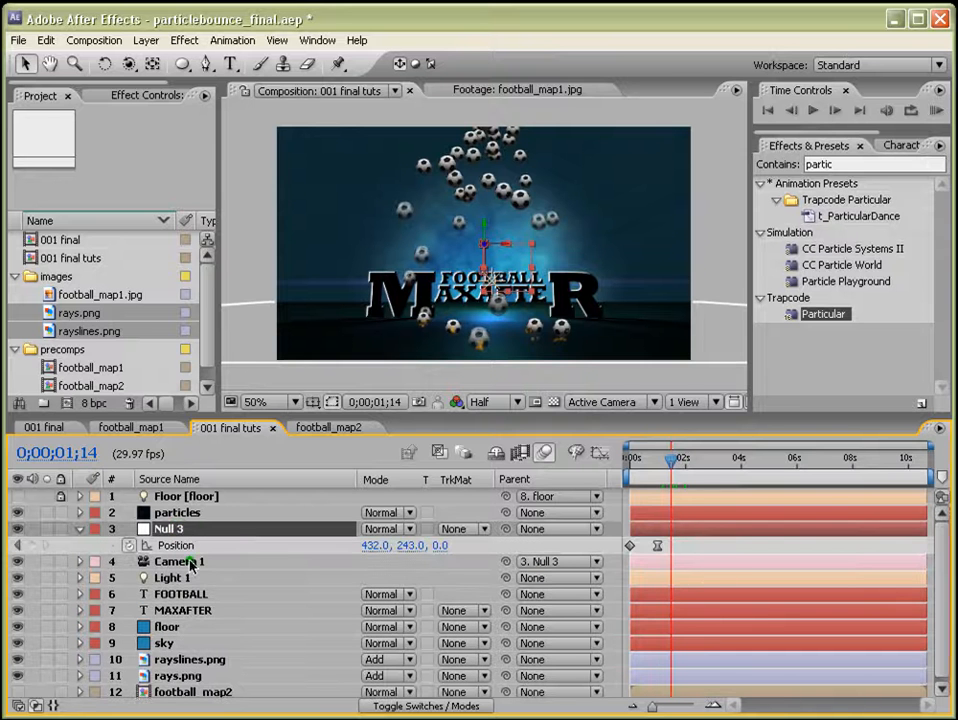
left_click(34, 545)
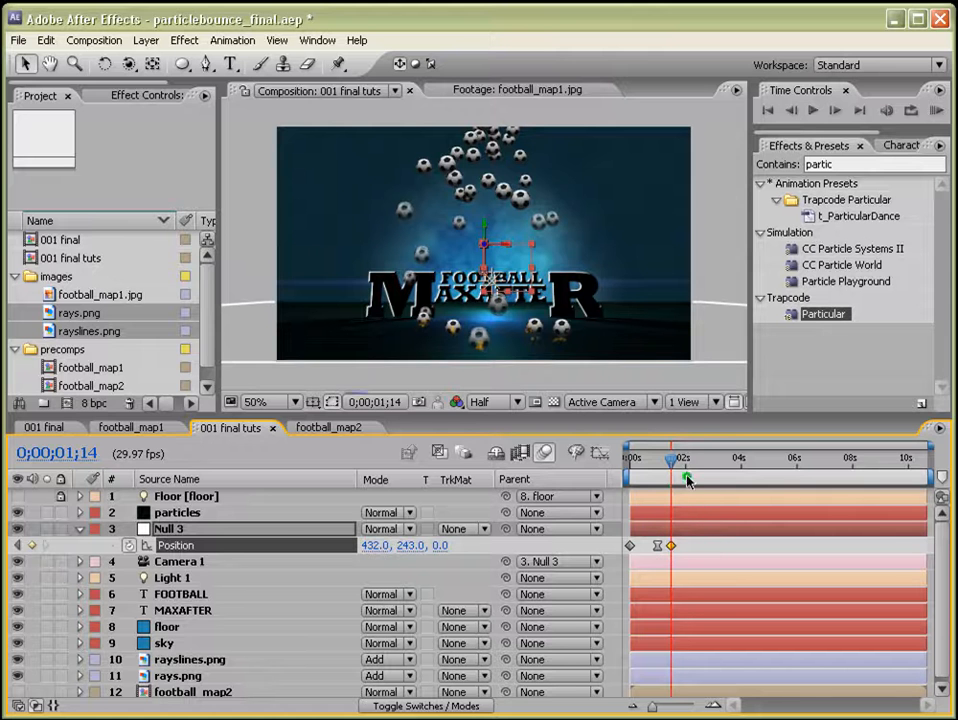
left_click_drag(684, 466, 687, 467)
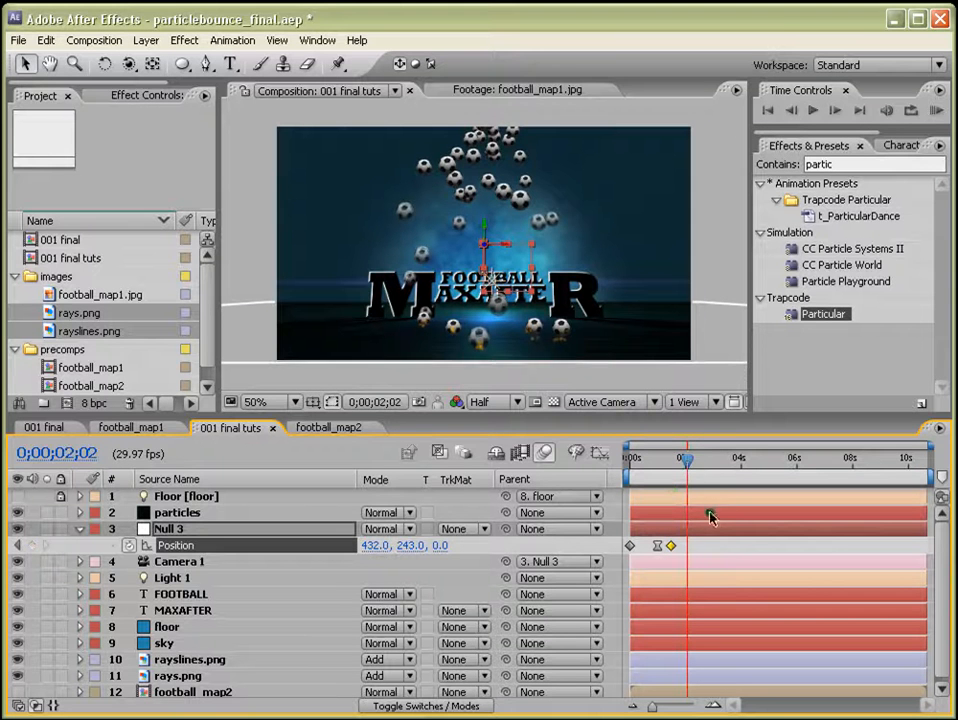
left_click(33, 545)
left_click_drag(704, 546, 669, 543)
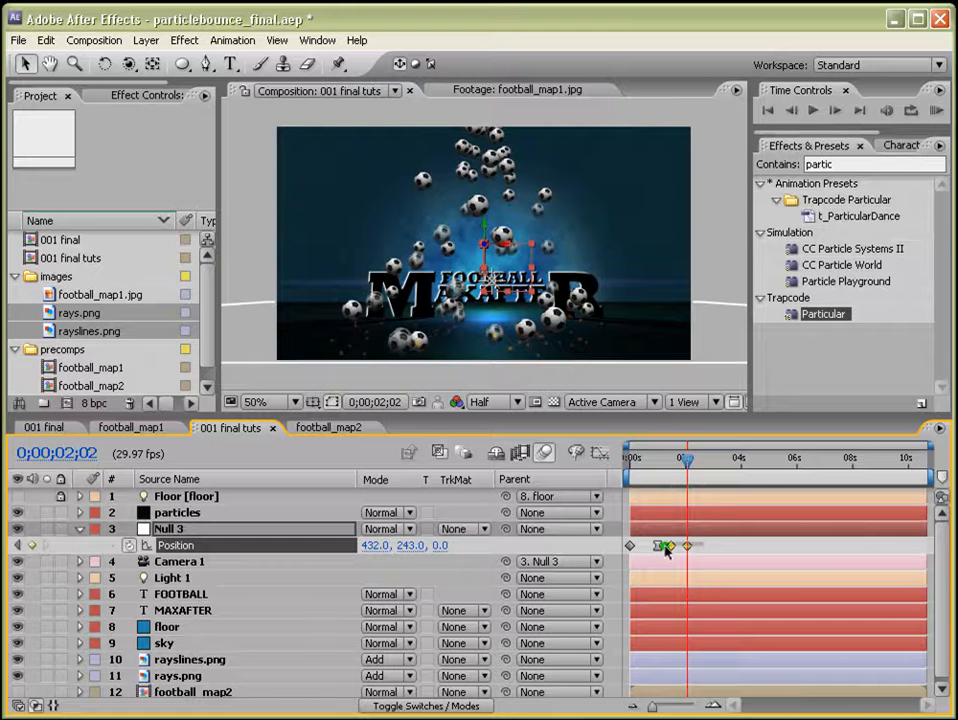
Apply The Wiggler to the selected Null 3 Position keyframes with Frequency 36 per second and Magnitude 26.
left_click(301, 42)
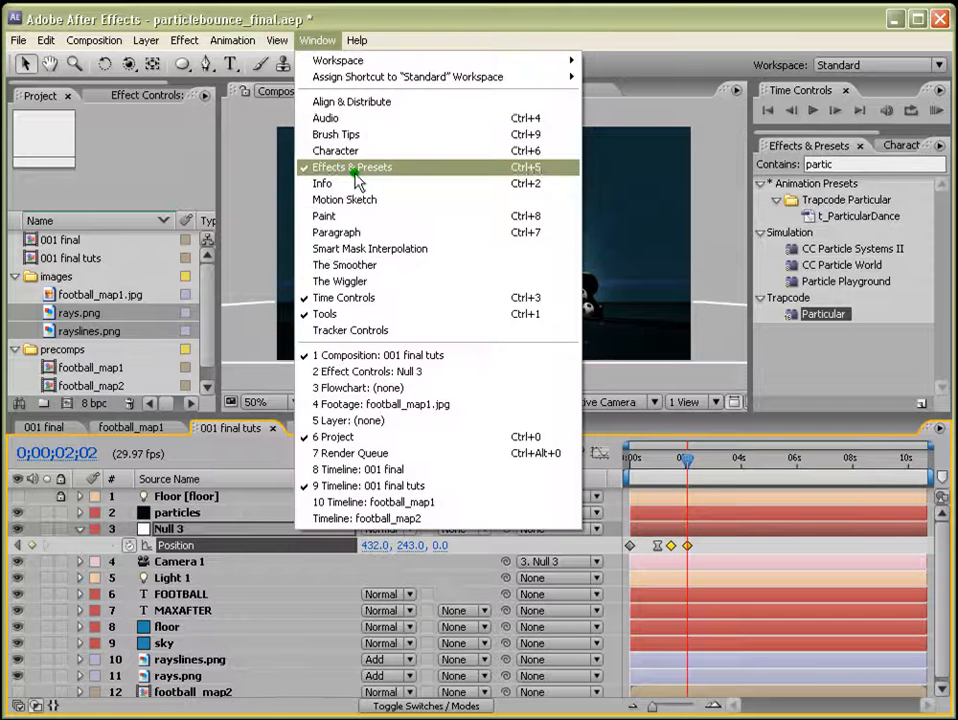
left_click(340, 281)
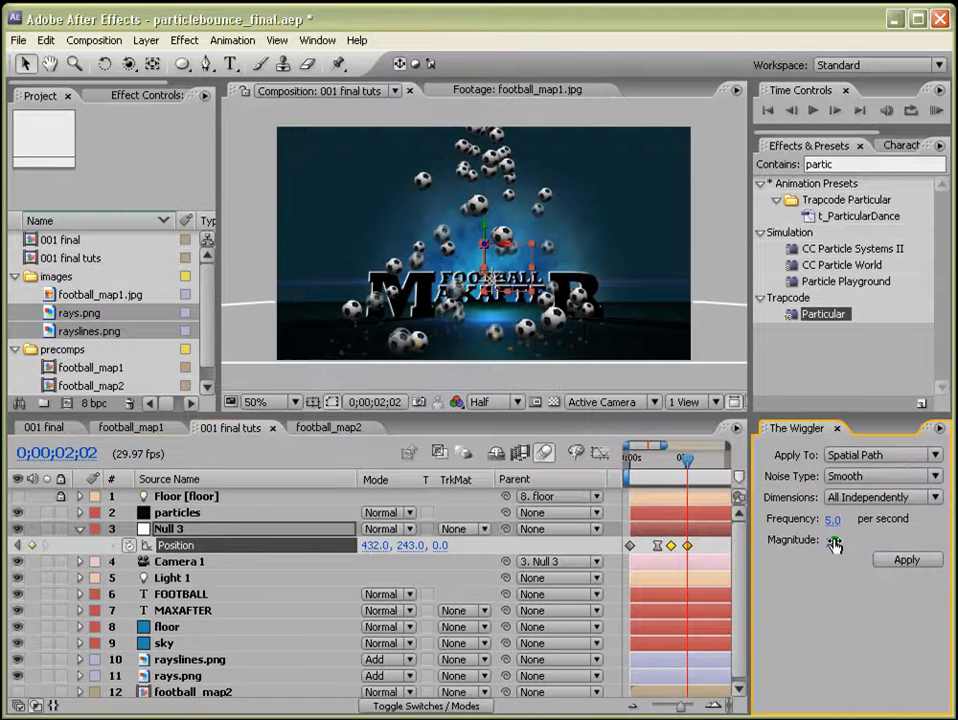
left_click_drag(834, 540, 862, 519)
left_click(837, 541)
left_click(908, 560)
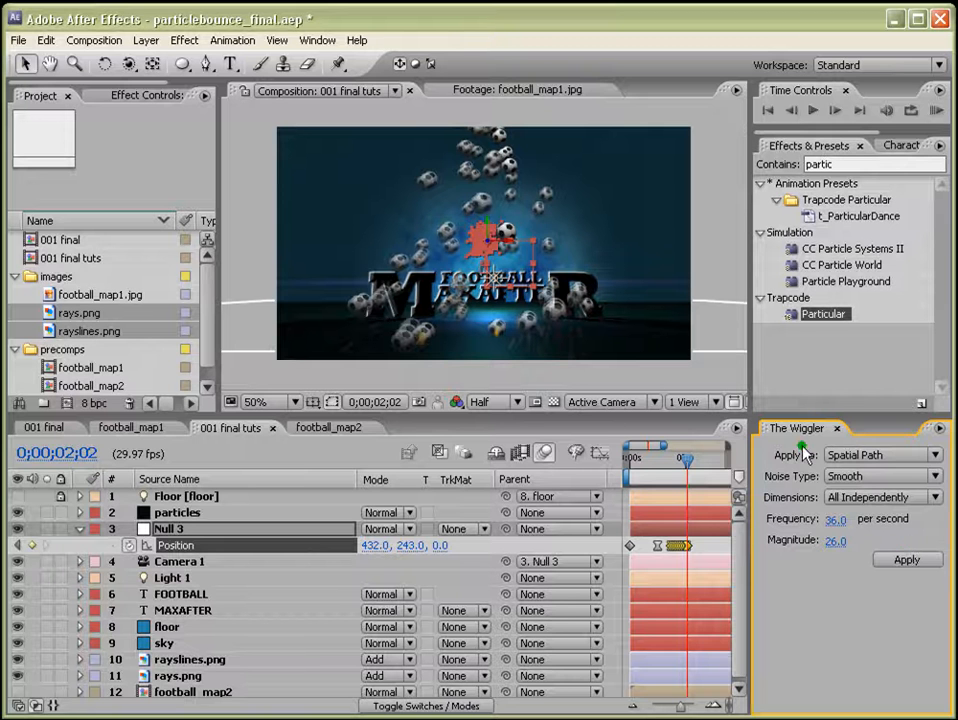
left_click(837, 429)
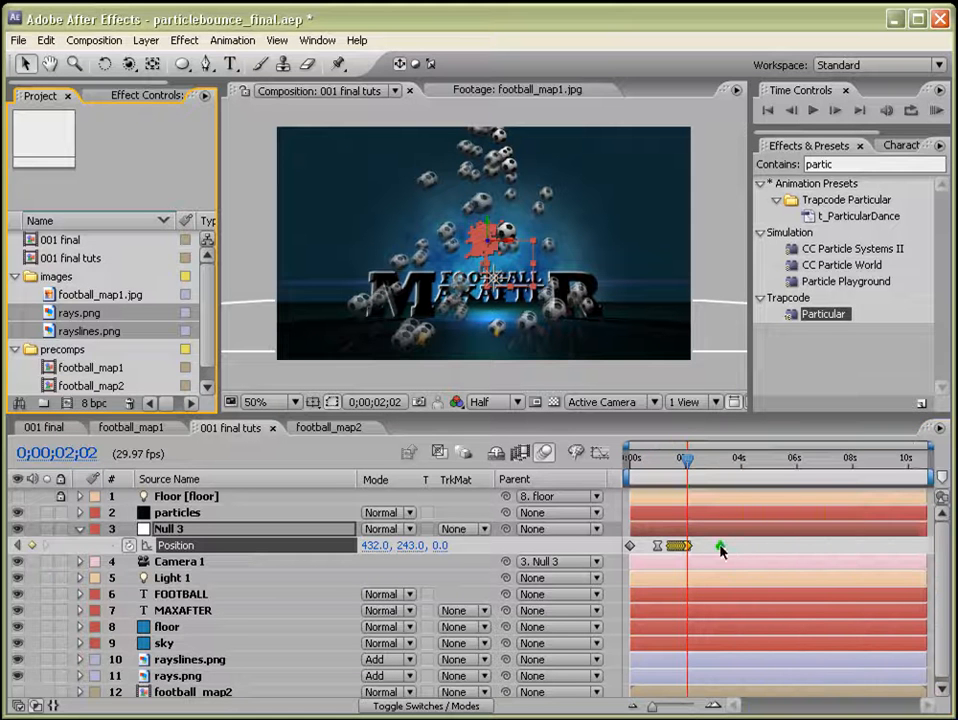
Paste a copy of the wiggled Position keyframes at 0;00;02;22 for a second camera shake.
left_click_drag(711, 541, 666, 553)
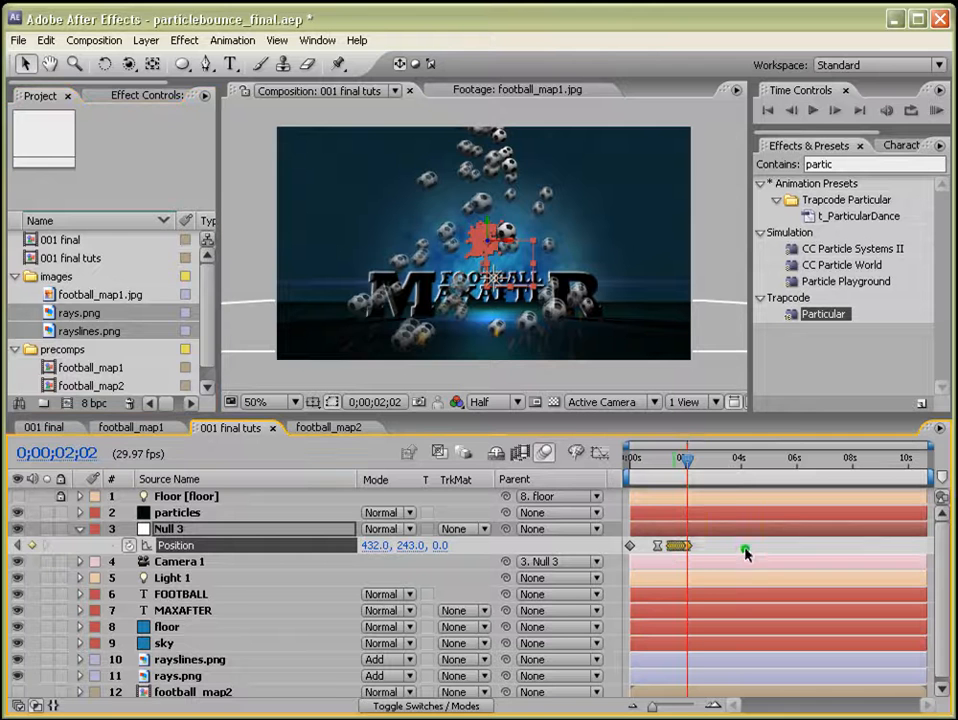
left_click_drag(696, 460, 707, 465)
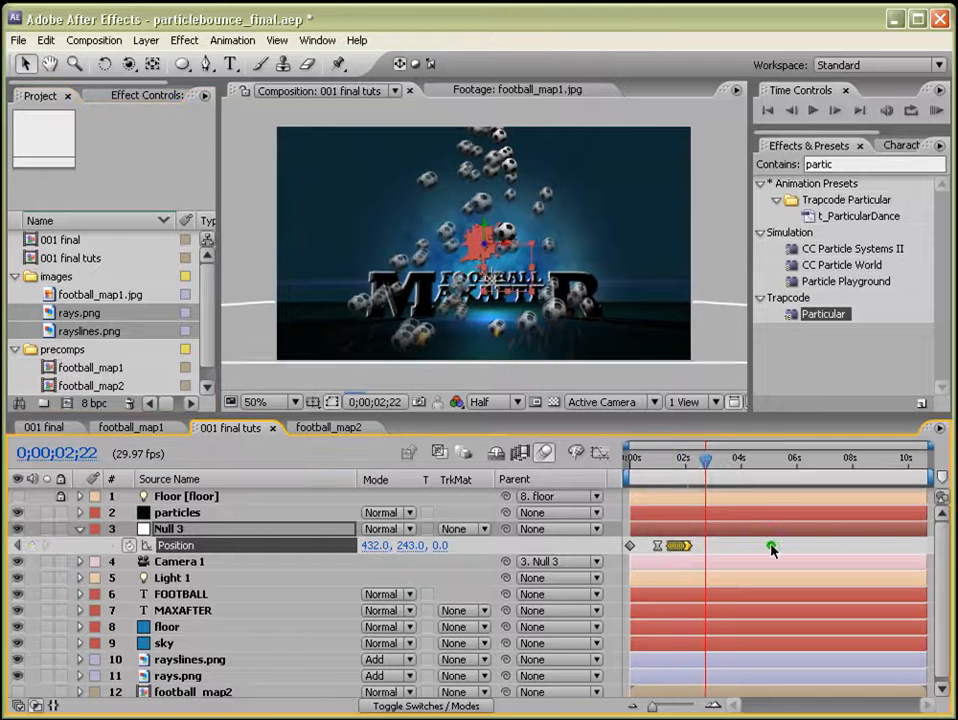
key("ctrl+v")
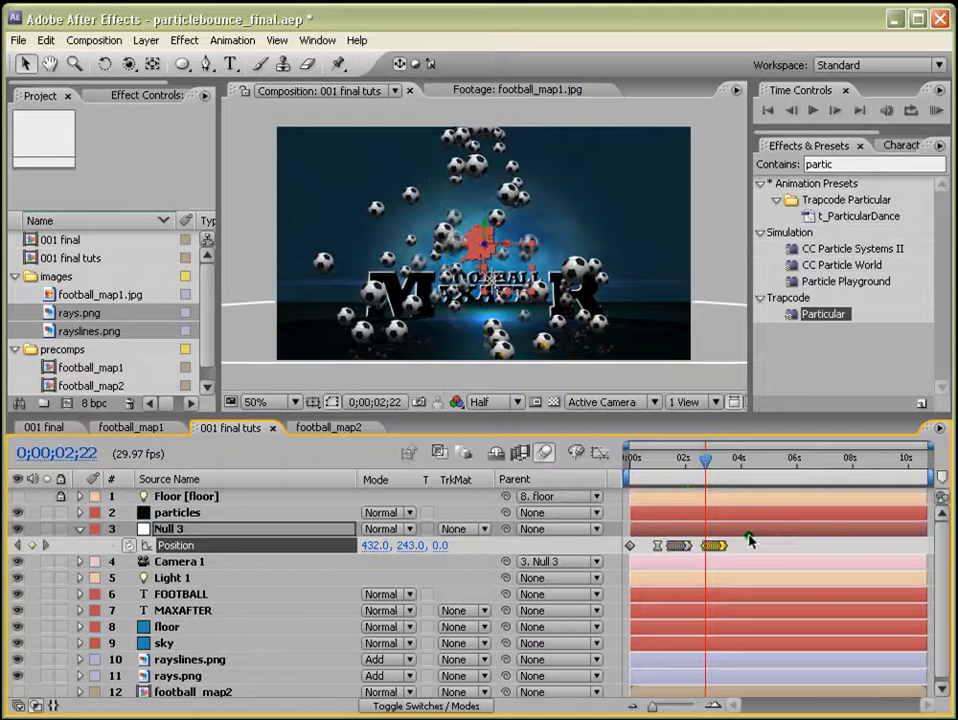
left_click_drag(710, 461, 707, 463)
left_click(760, 547)
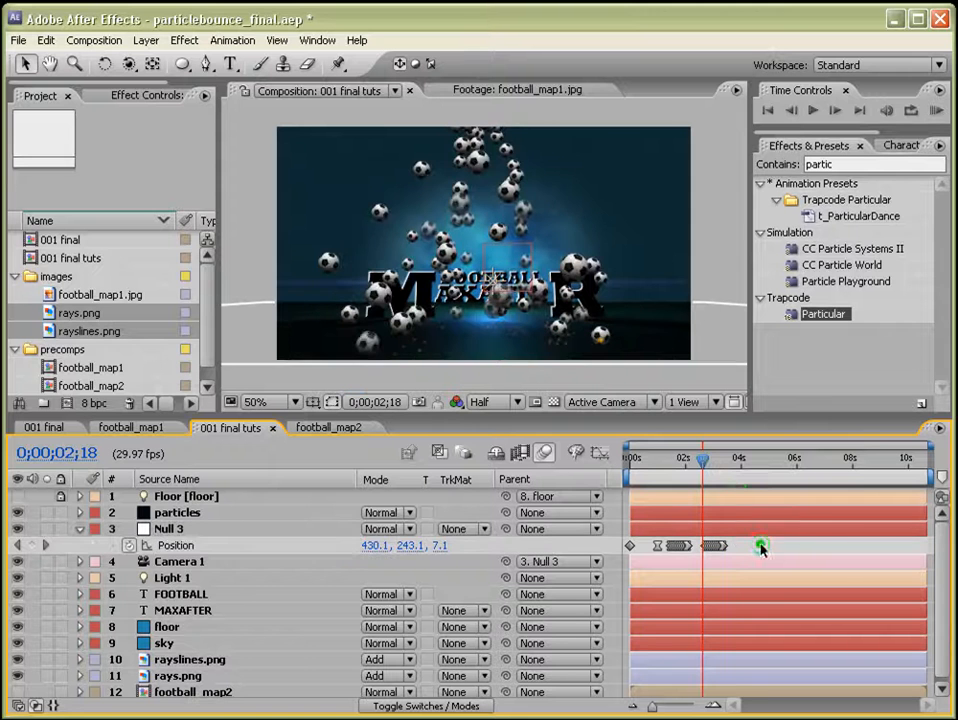
left_click(79, 529)
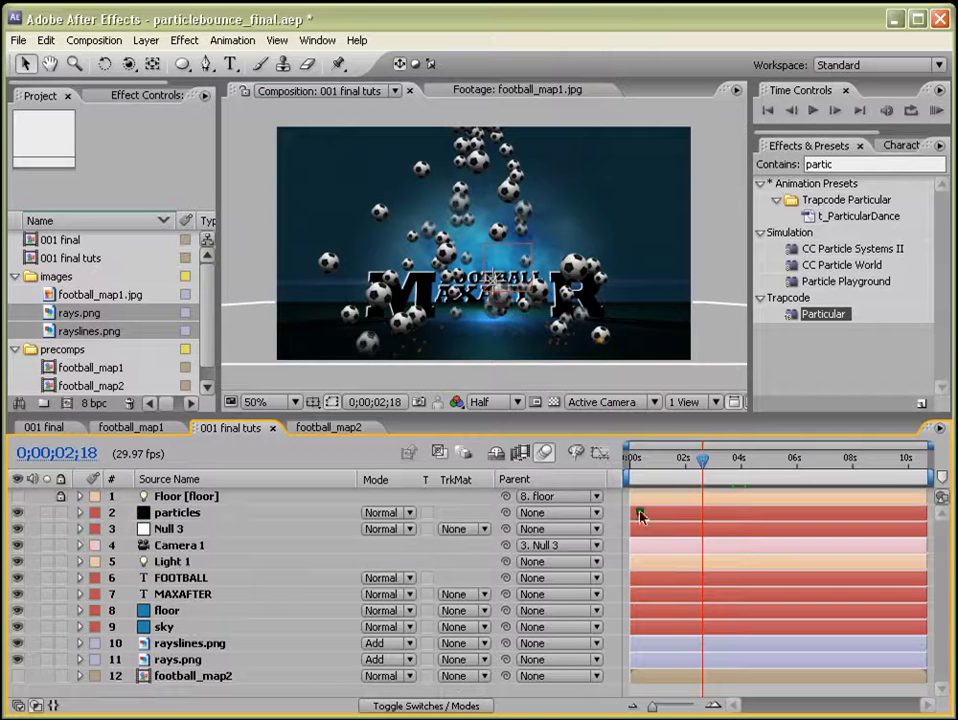
Create a new adjustment layer at the top of the composition.
left_click(145, 42)
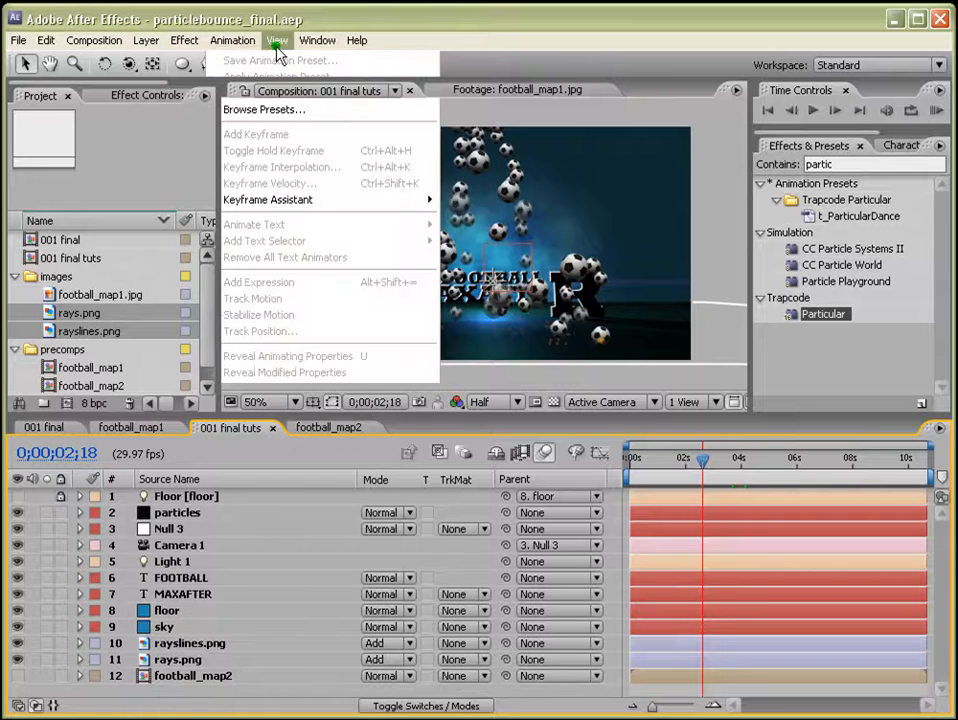
mouse_move(205, 60)
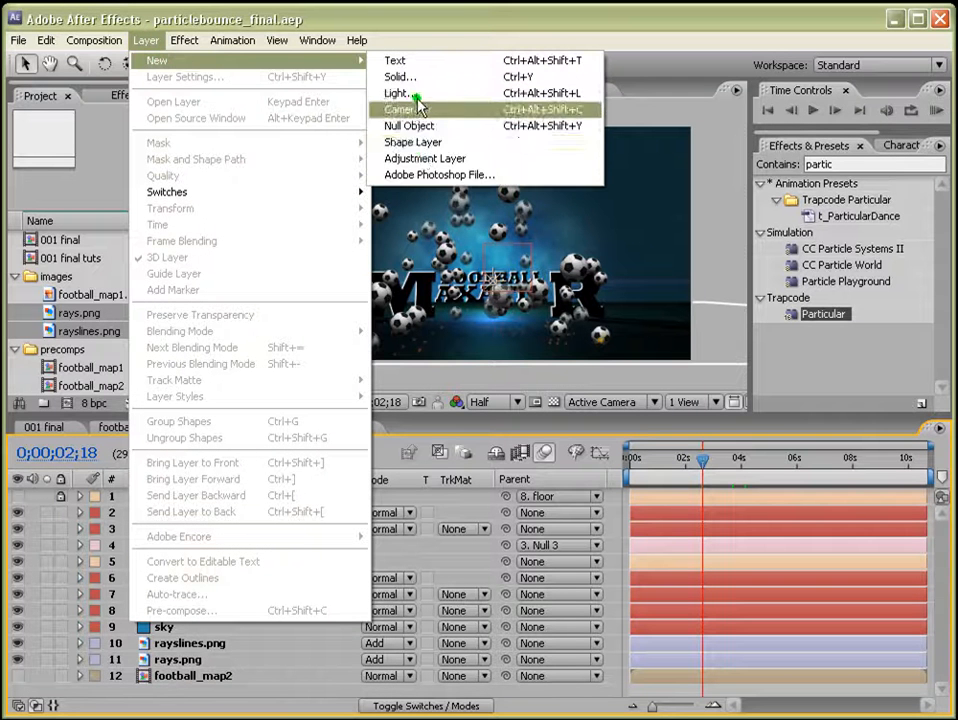
left_click(425, 158)
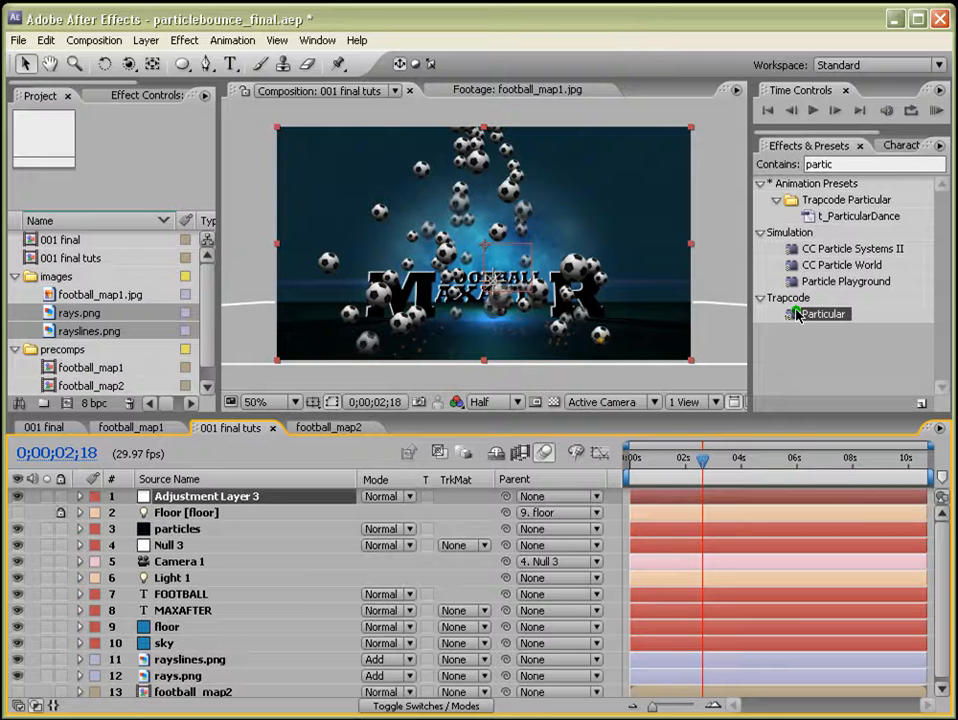
Apply the Photo Filter effect to the adjustment layer and set its filter to Cooling Filter.
left_click(849, 164)
left_click_drag(849, 164, 769, 161)
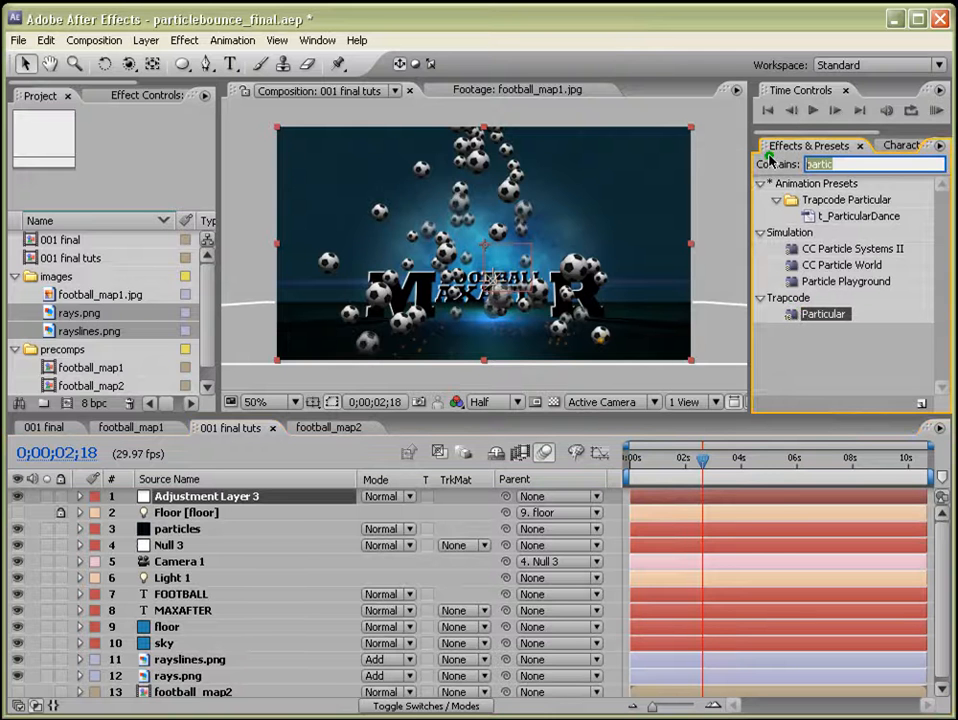
type("h")
key("BackSpace")
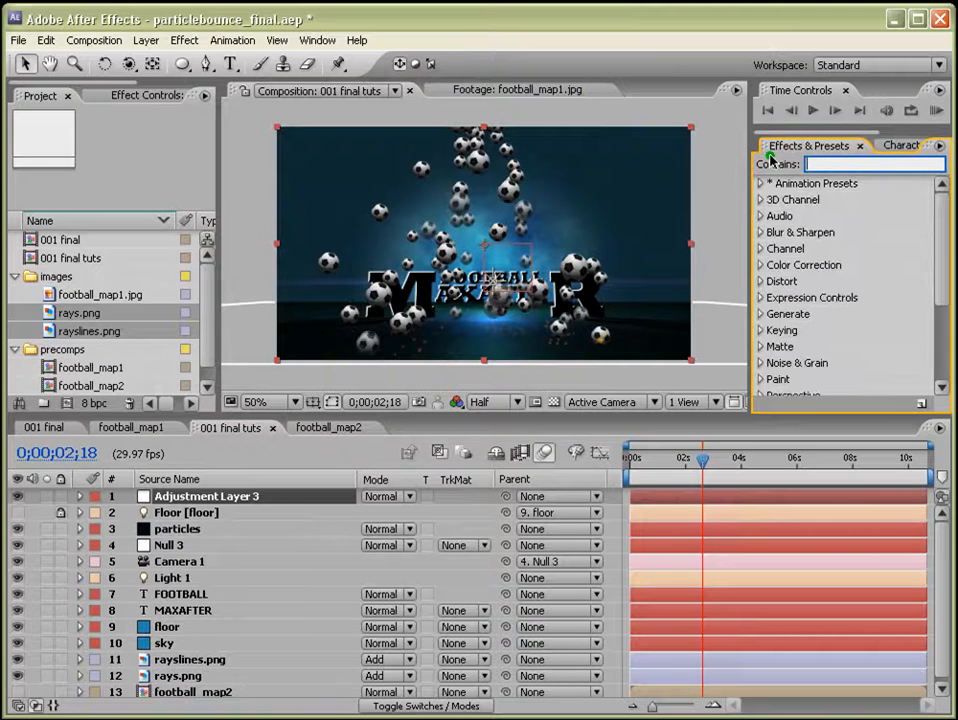
type("photo")
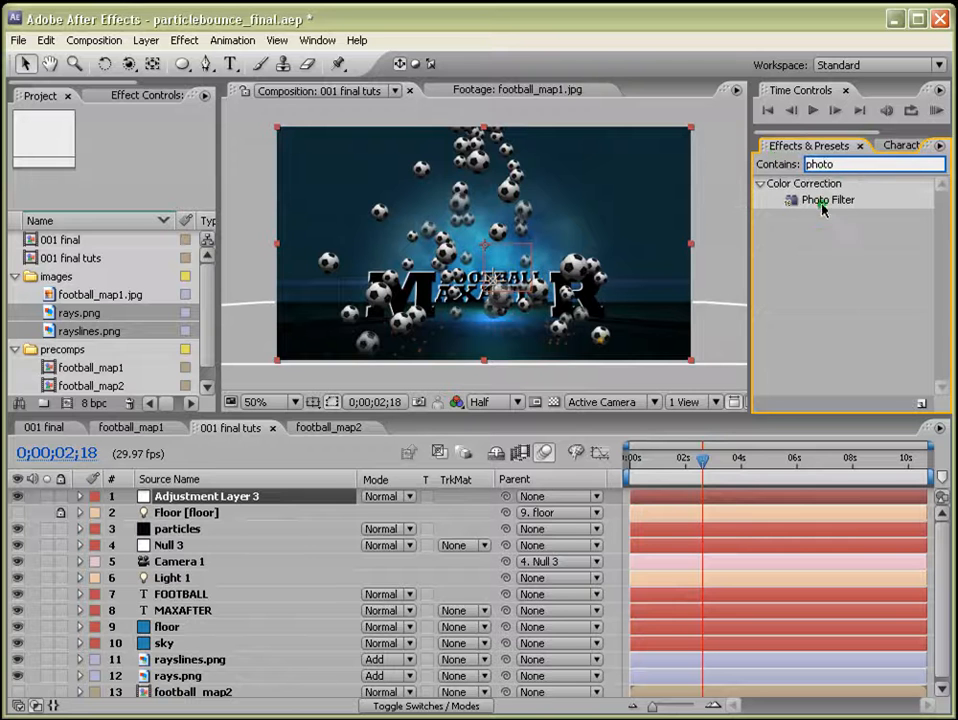
left_click_drag(783, 200, 717, 497)
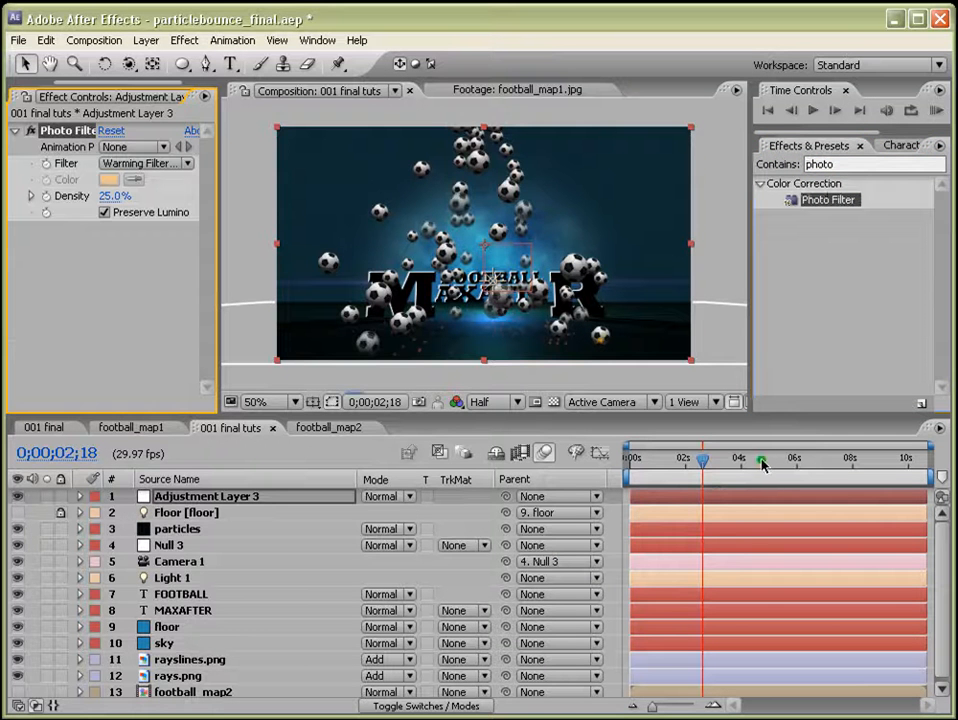
left_click(180, 163)
left_click(178, 216)
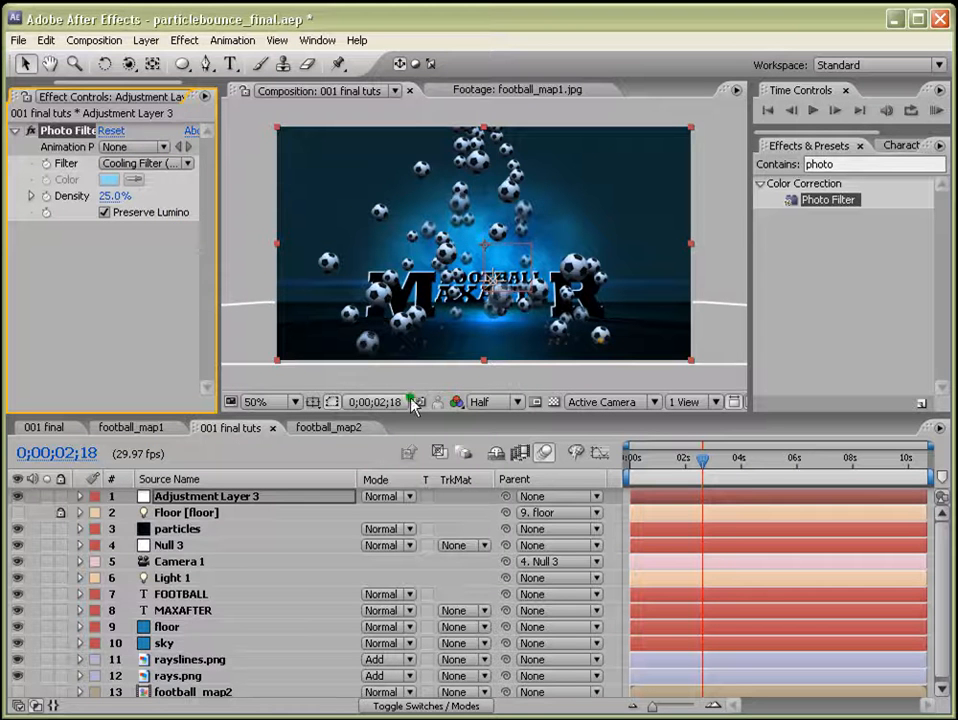
Apply the CC Light Sweep effect to the MAXAFTER text layer.
left_click_drag(365, 426, 378, 442)
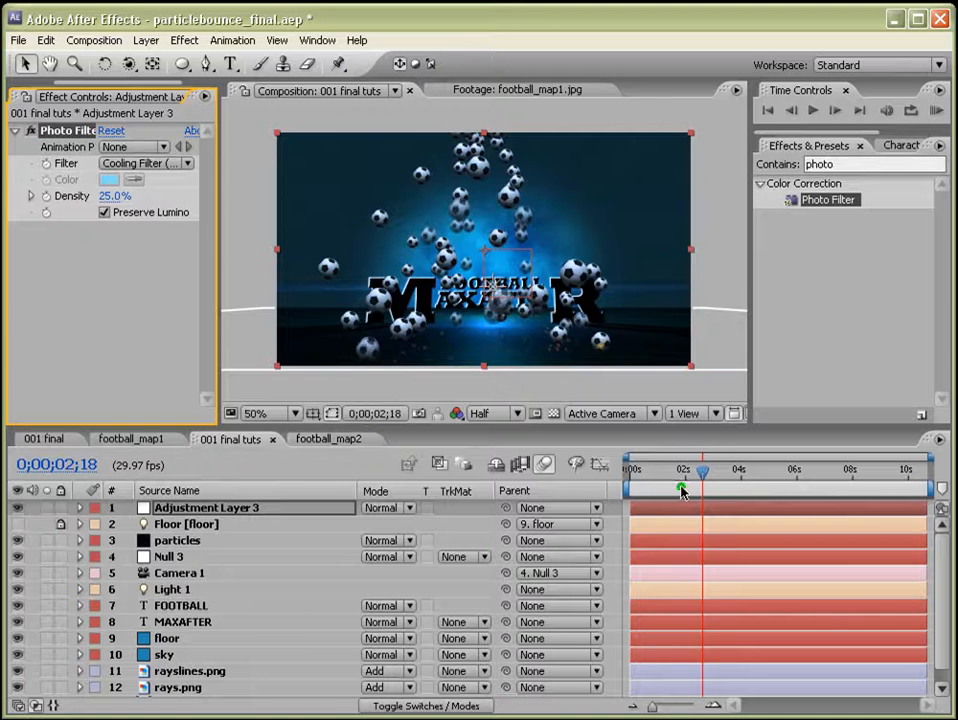
left_click_drag(659, 470, 636, 473)
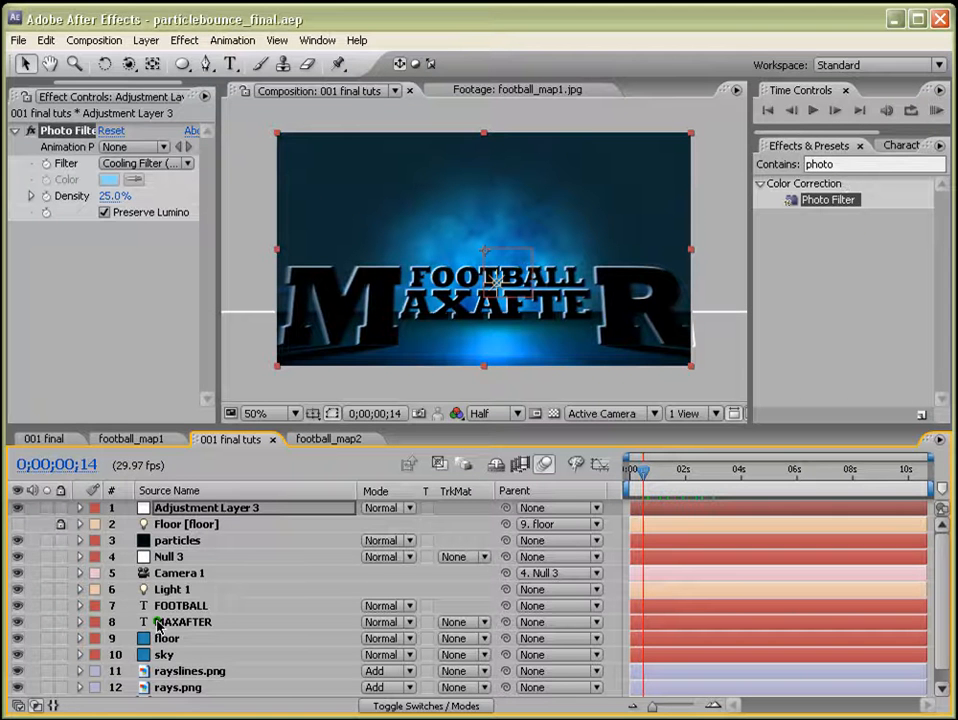
left_click(240, 621)
left_click(818, 164)
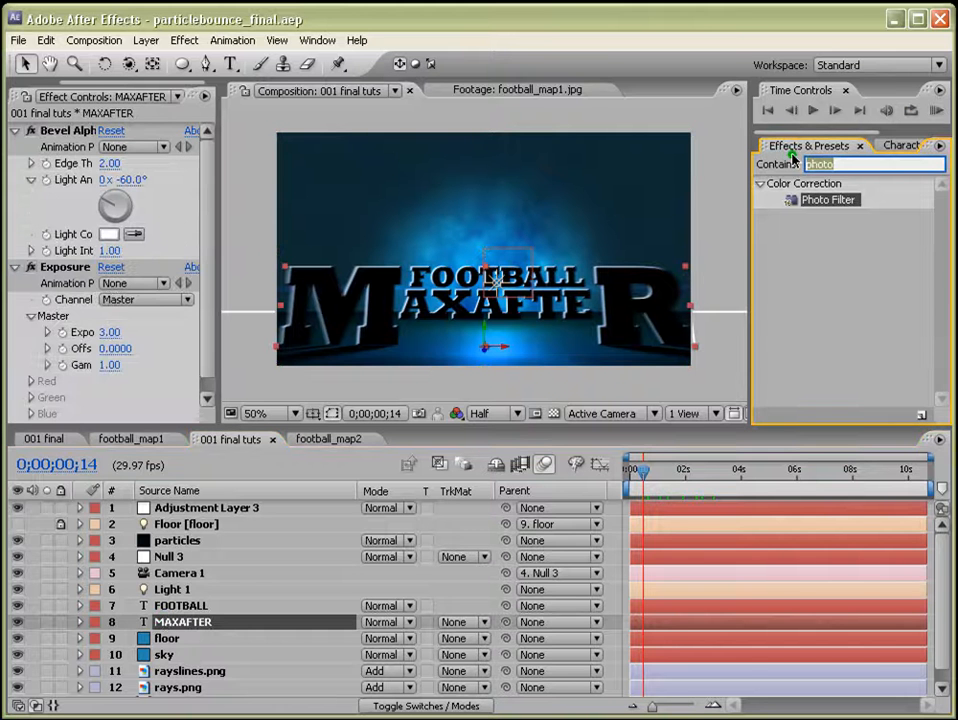
type("sweep")
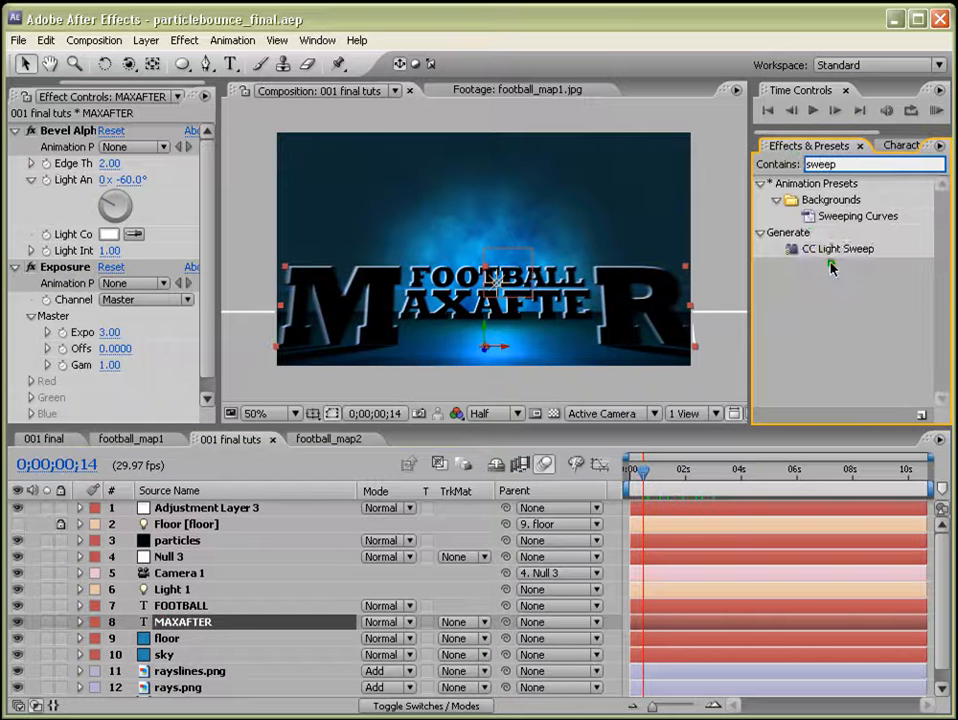
left_click_drag(840, 248, 680, 622)
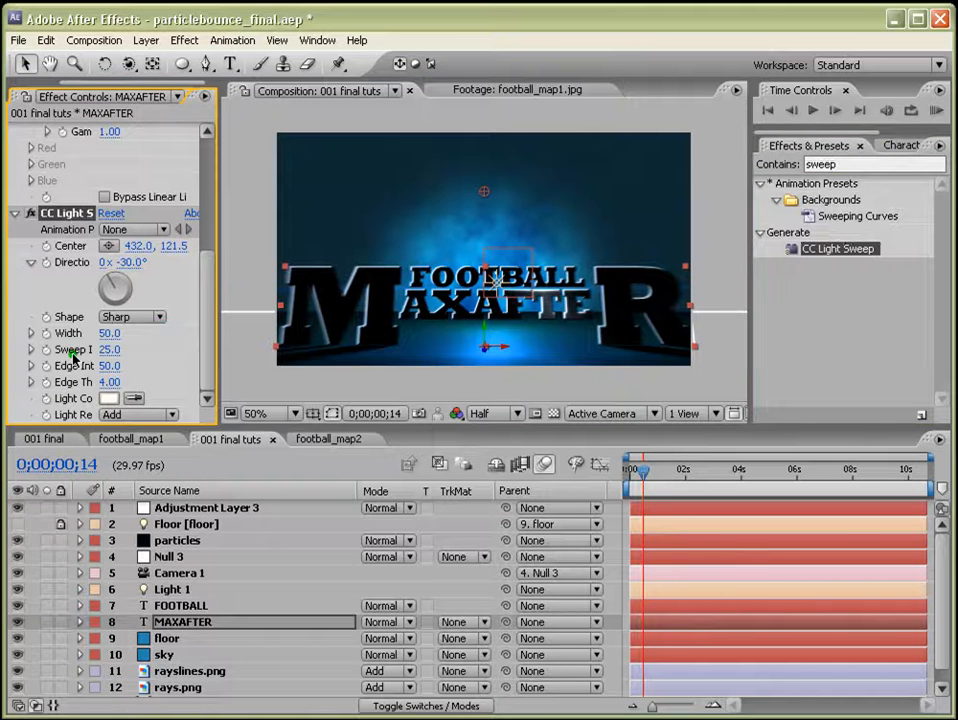
Set the light sweep's Edge Intensity to 98, Direction to 0x+51° and Sweep Intensity to 84.
left_click_drag(216, 336, 273, 336)
left_click_drag(134, 366, 173, 367)
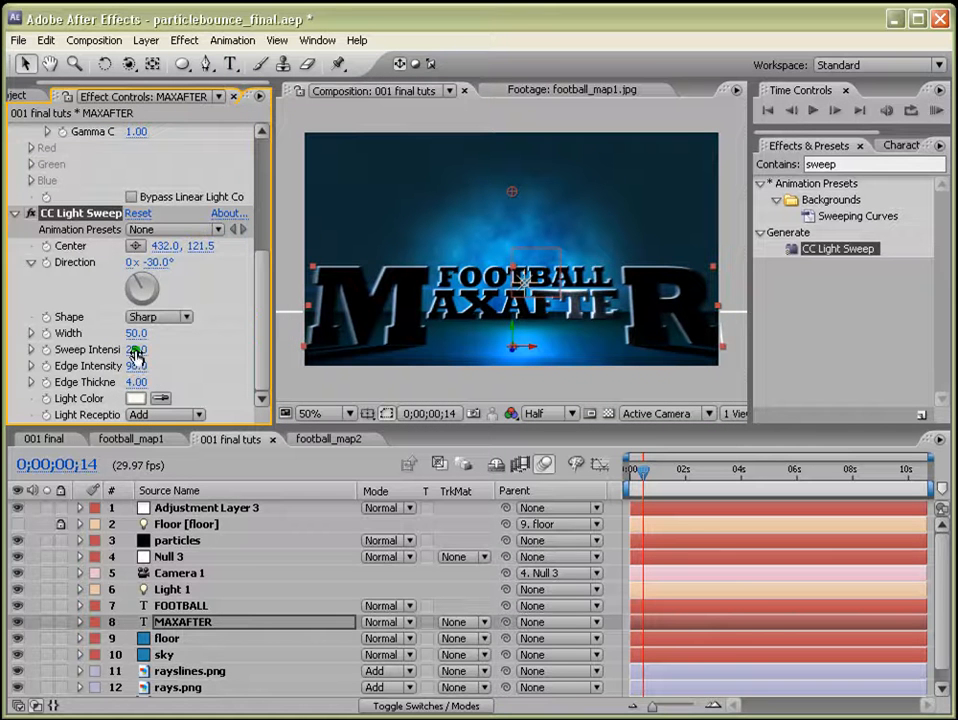
left_click_drag(144, 278, 153, 282)
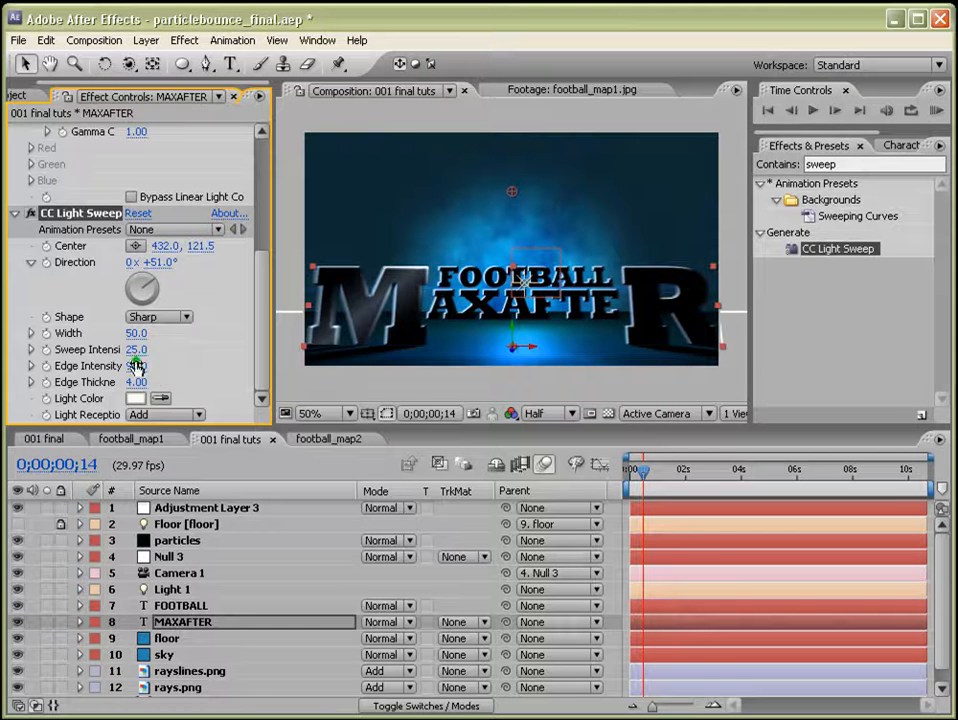
left_click_drag(135, 349, 183, 351)
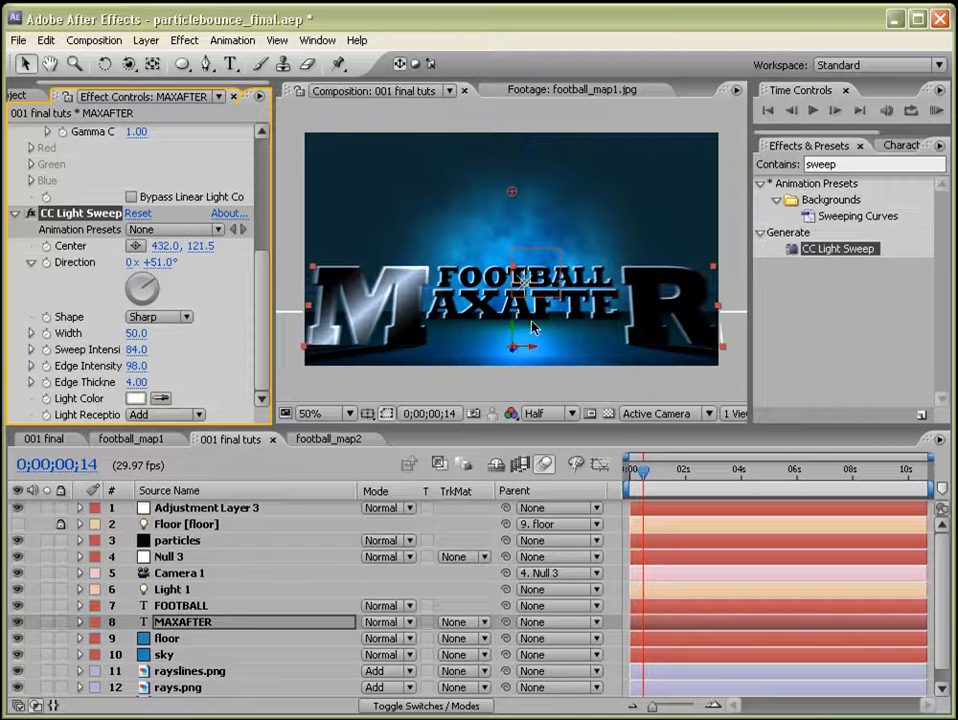
Set the light sweep's Direction to 0x+64° and Width to 71.
left_click_drag(635, 467, 631, 478)
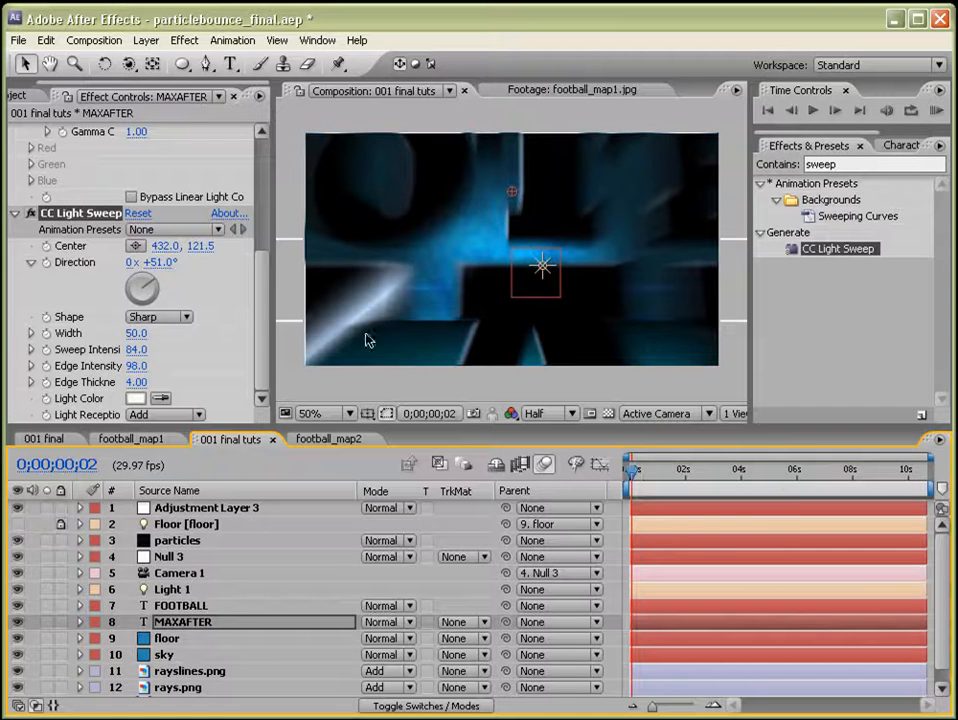
left_click_drag(142, 284, 152, 287)
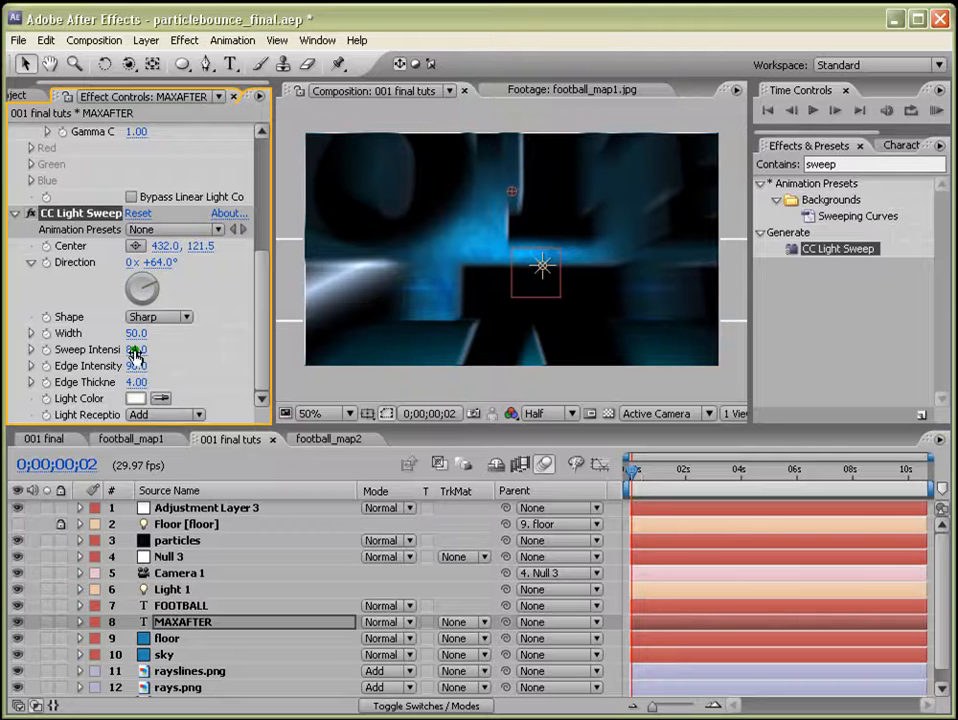
left_click_drag(133, 345, 205, 345)
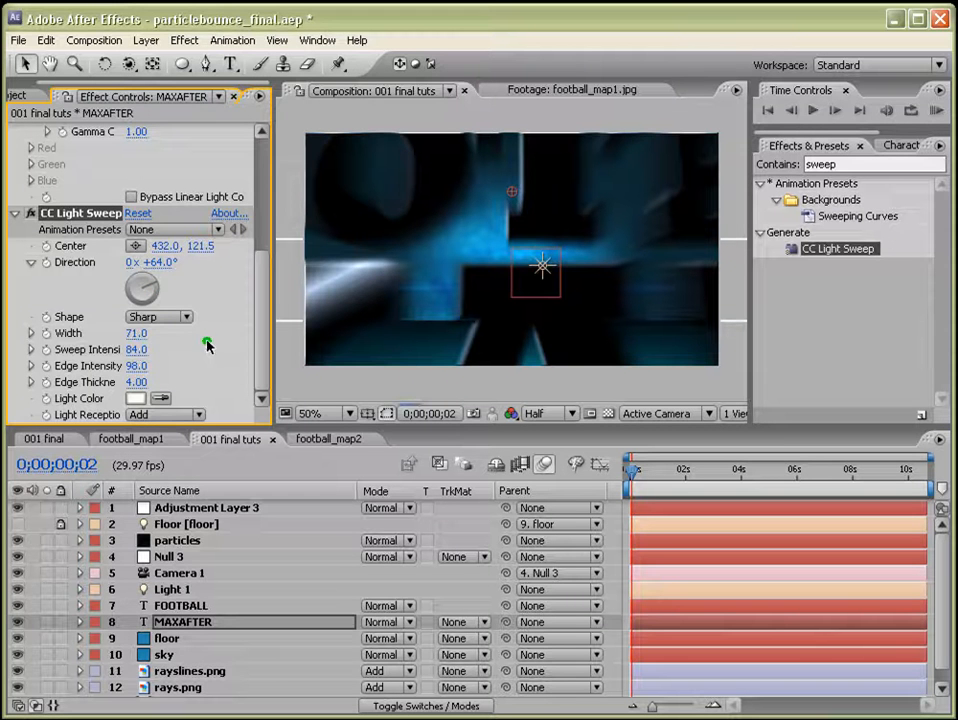
Keyframe the light sweep Direction at 0x+64° at the start and 1x+290° at 0;00;10;03.
left_click(631, 470)
left_click(47, 265)
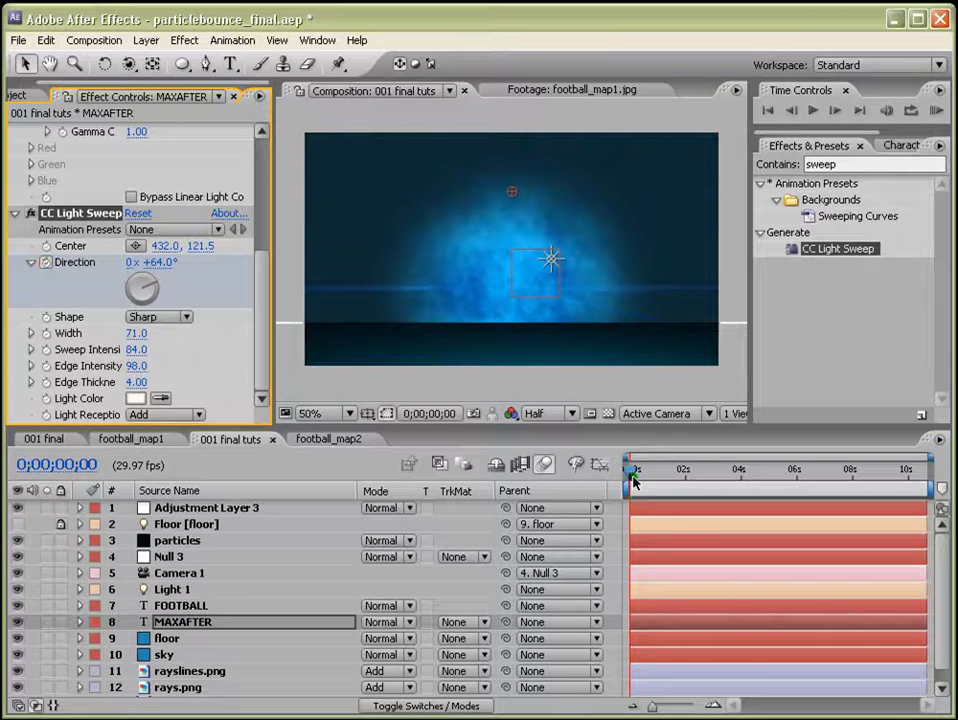
left_click_drag(632, 481, 909, 481)
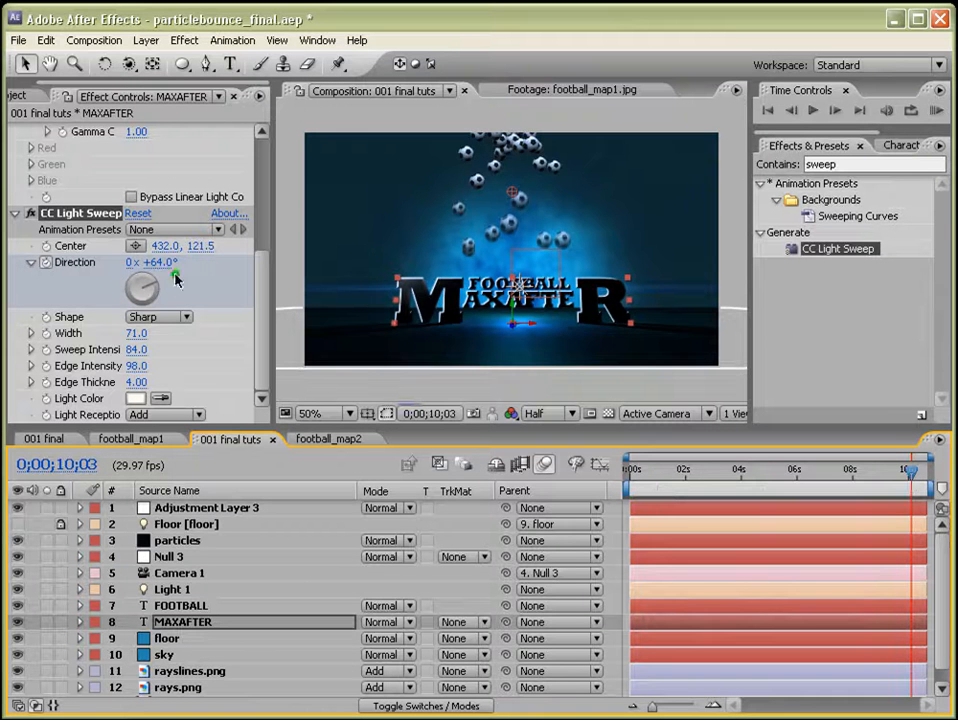
left_click_drag(176, 280, 147, 268)
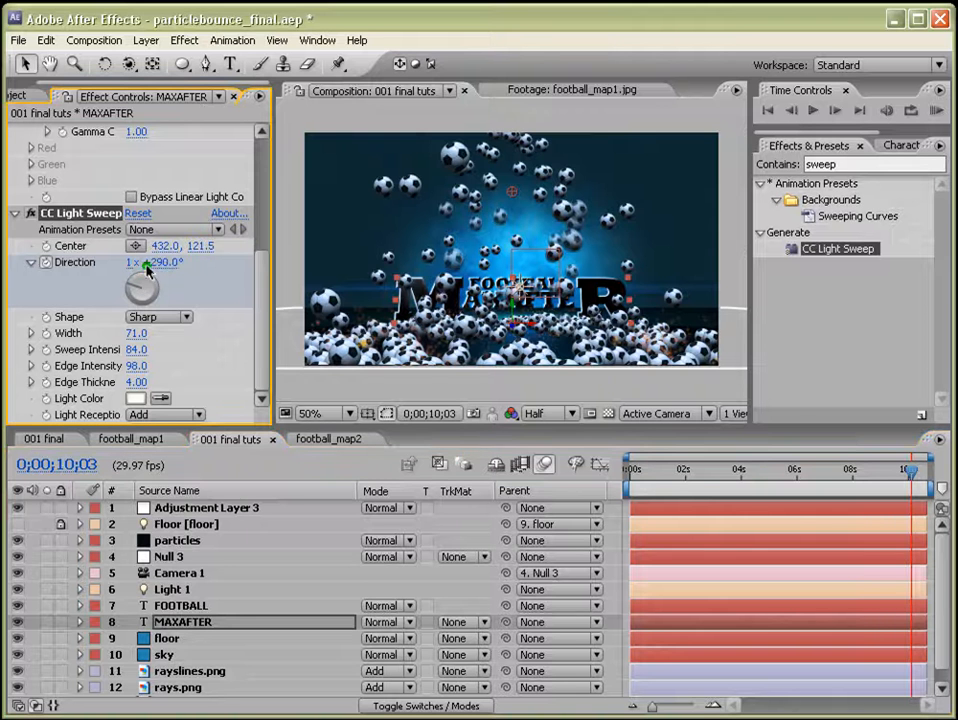
Preview the composition from the beginning.
left_click(742, 480)
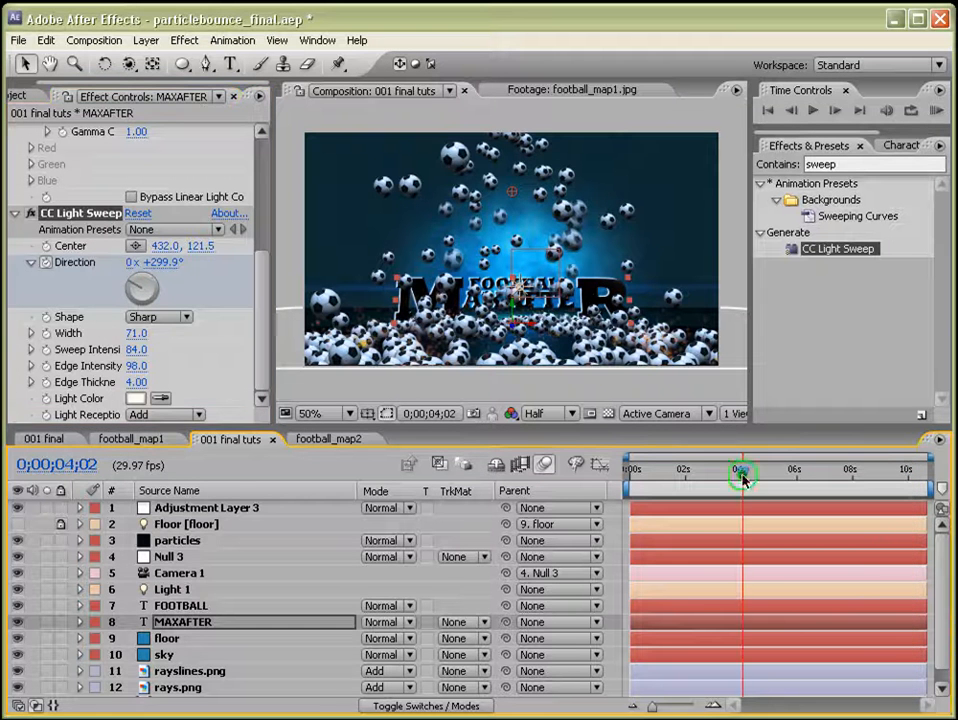
left_click_drag(742, 480, 705, 473)
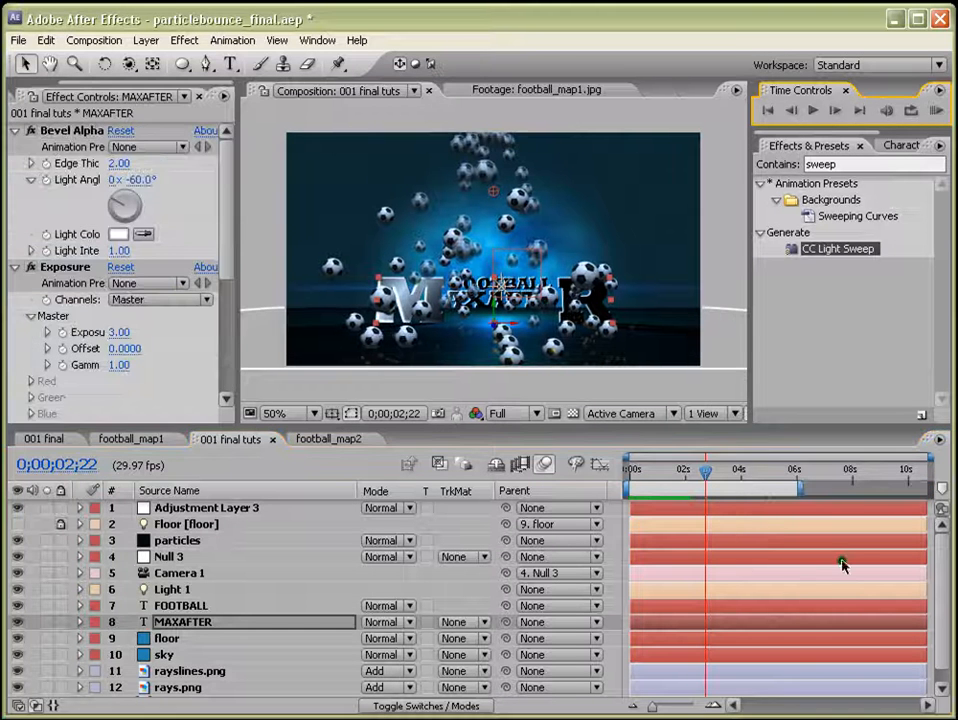
left_click_drag(645, 469, 628, 474)
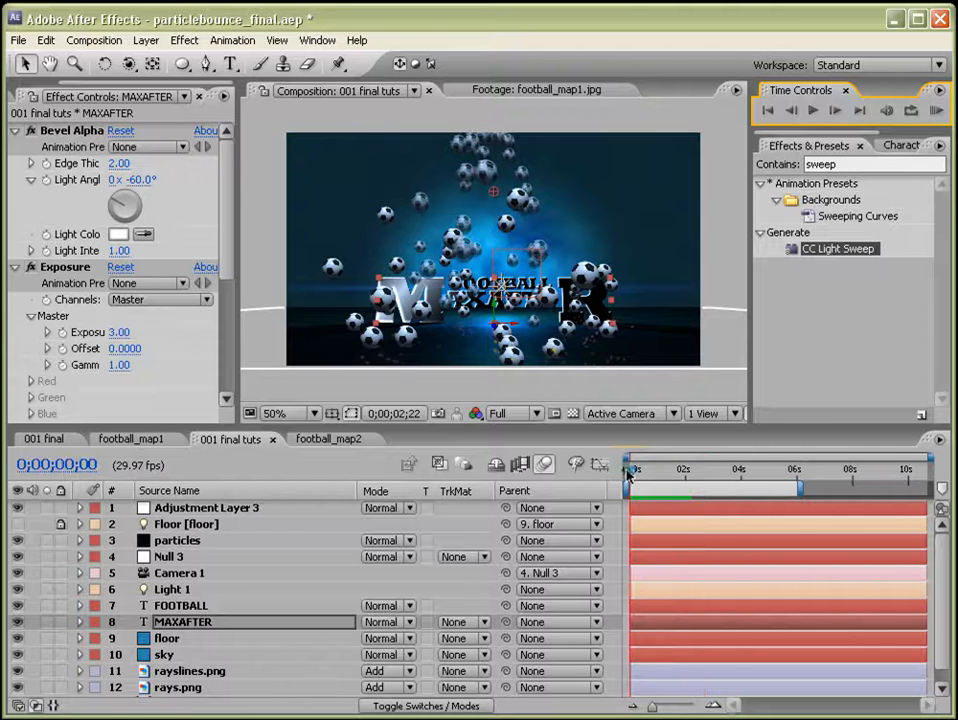
left_click(936, 112)
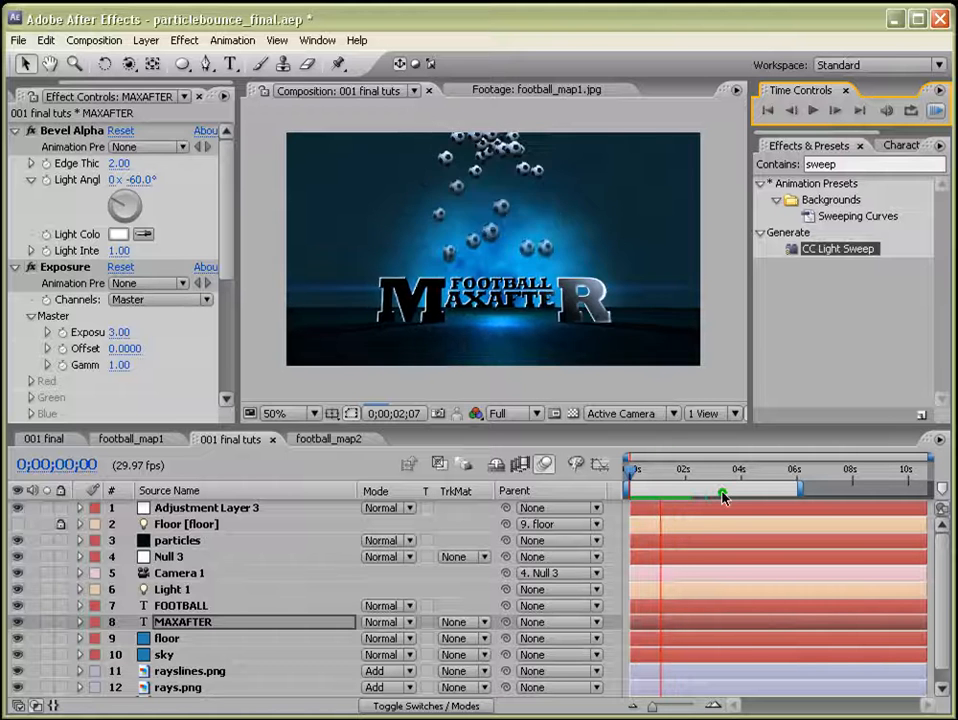
Reveal the Camera 1 and Null 3 Position properties and delete Null 3's wiggled Position keyframes.
left_click(177, 568)
key("p")
left_click(176, 559)
key("p")
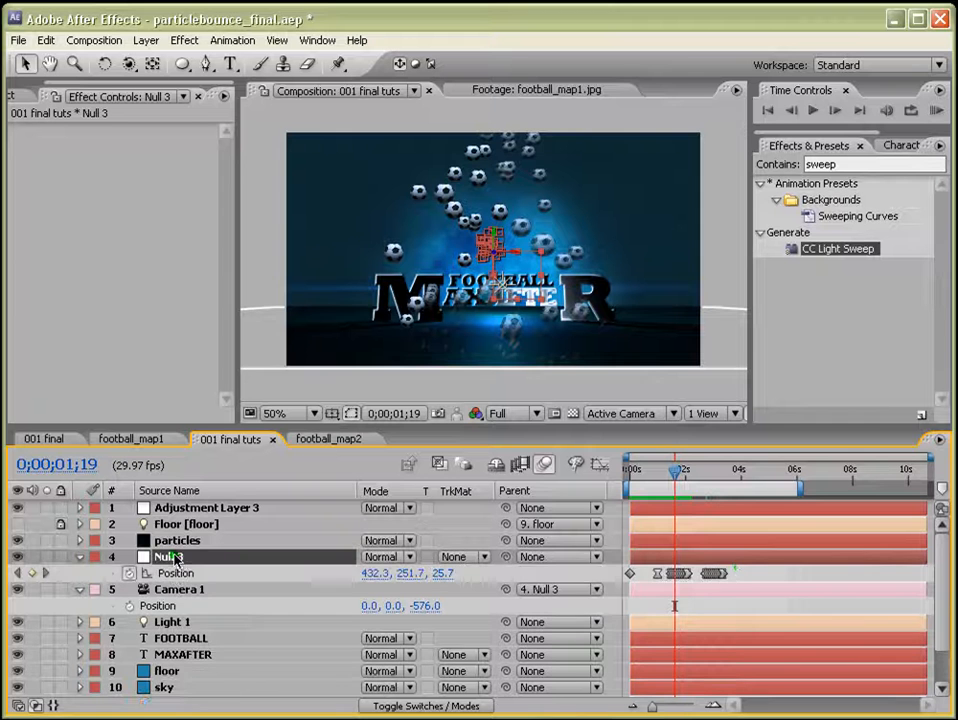
left_click_drag(738, 566, 666, 582)
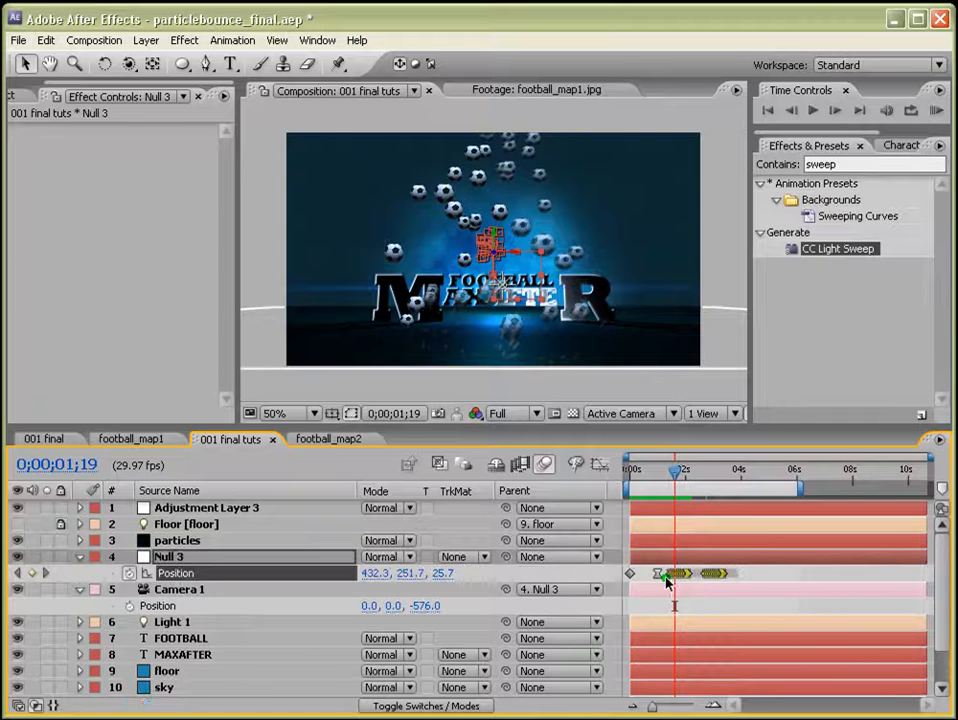
key("Delete")
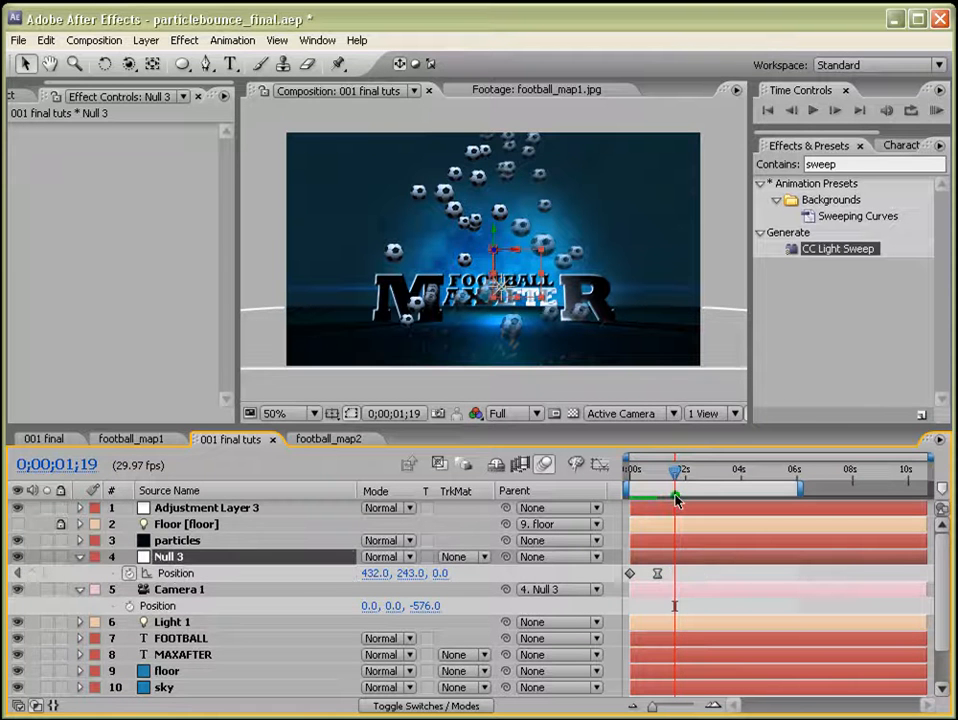
Add Null 3 Position keyframes at 0;00;01;15 and 0;00;02;05.
left_click(675, 483)
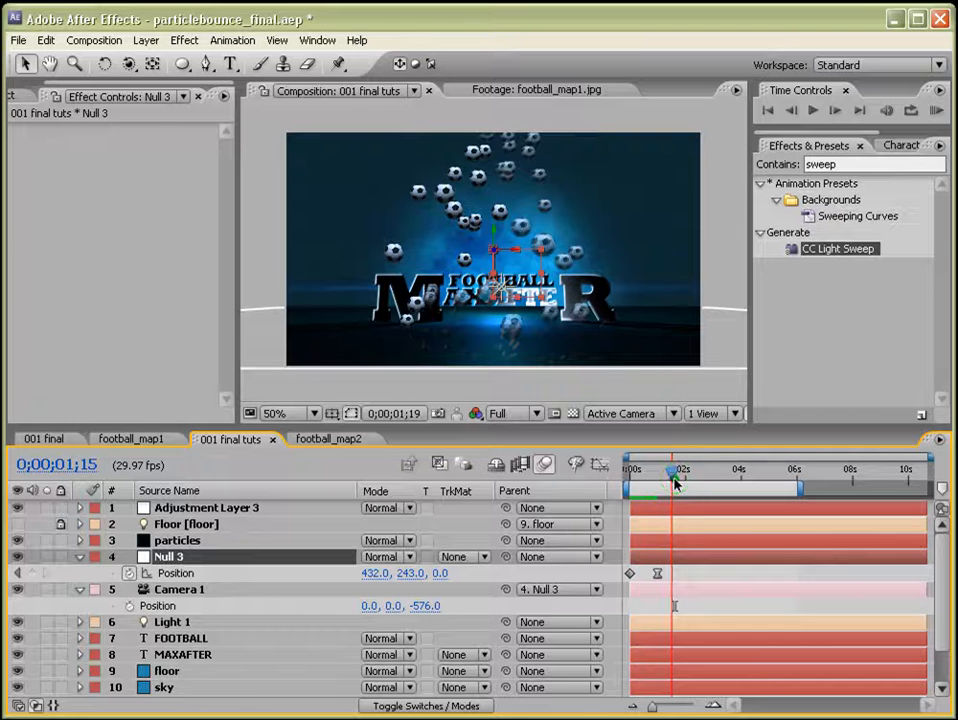
left_click(32, 573)
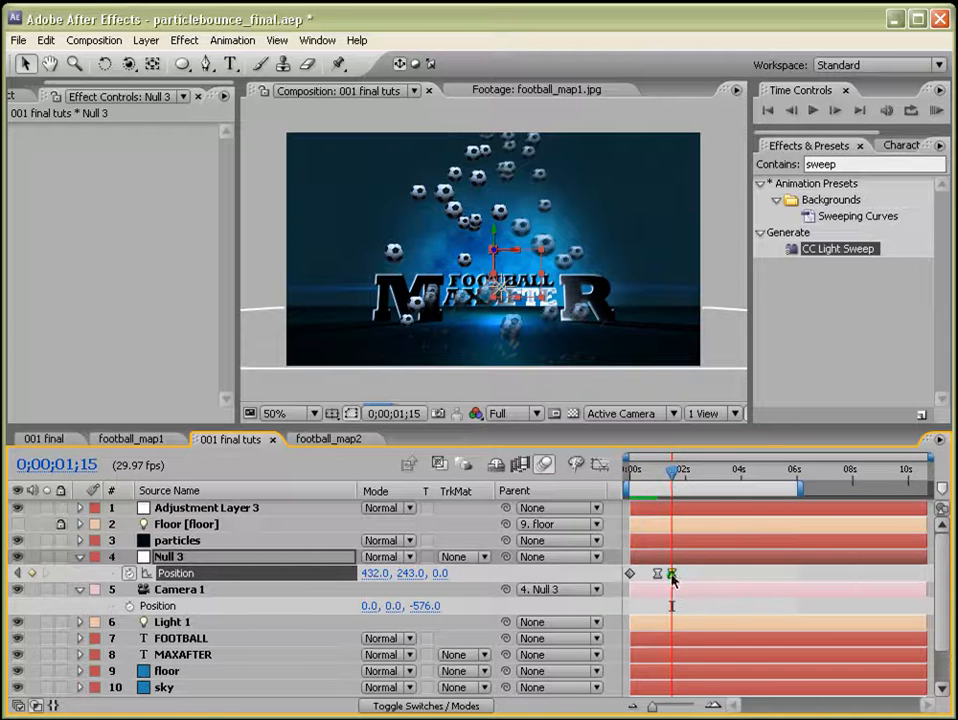
left_click(672, 574, "ctrl")
left_click(689, 482)
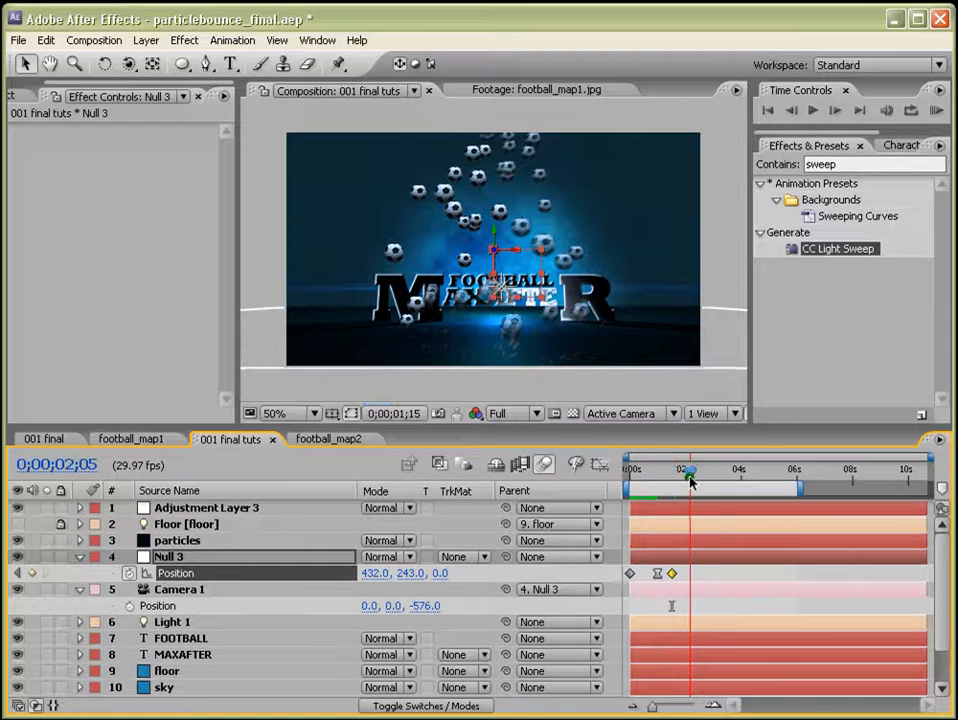
left_click(28, 572)
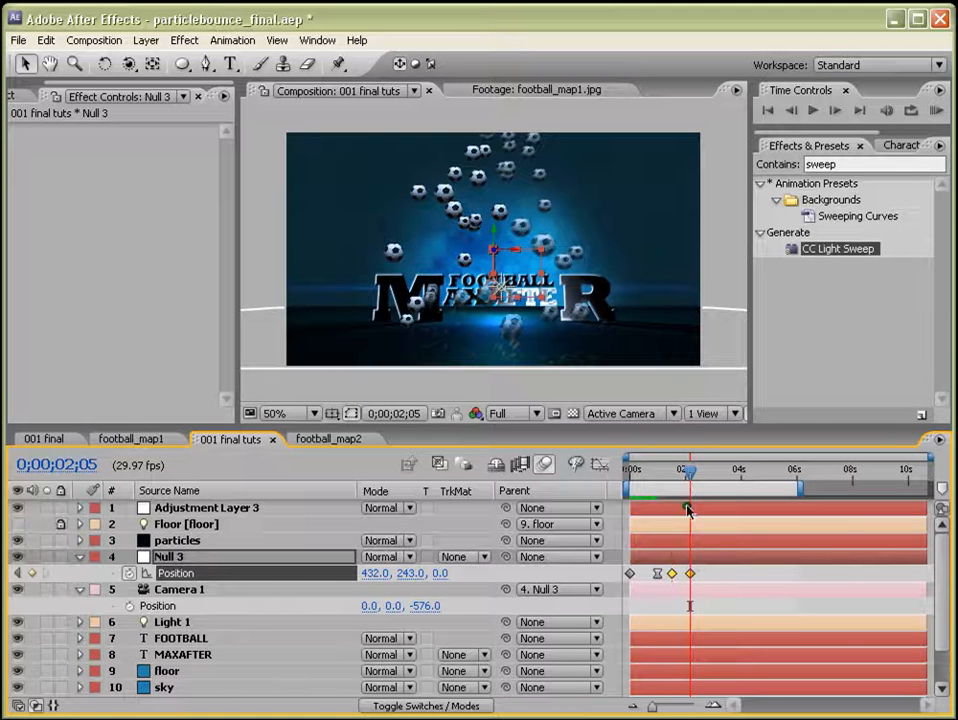
key("j")
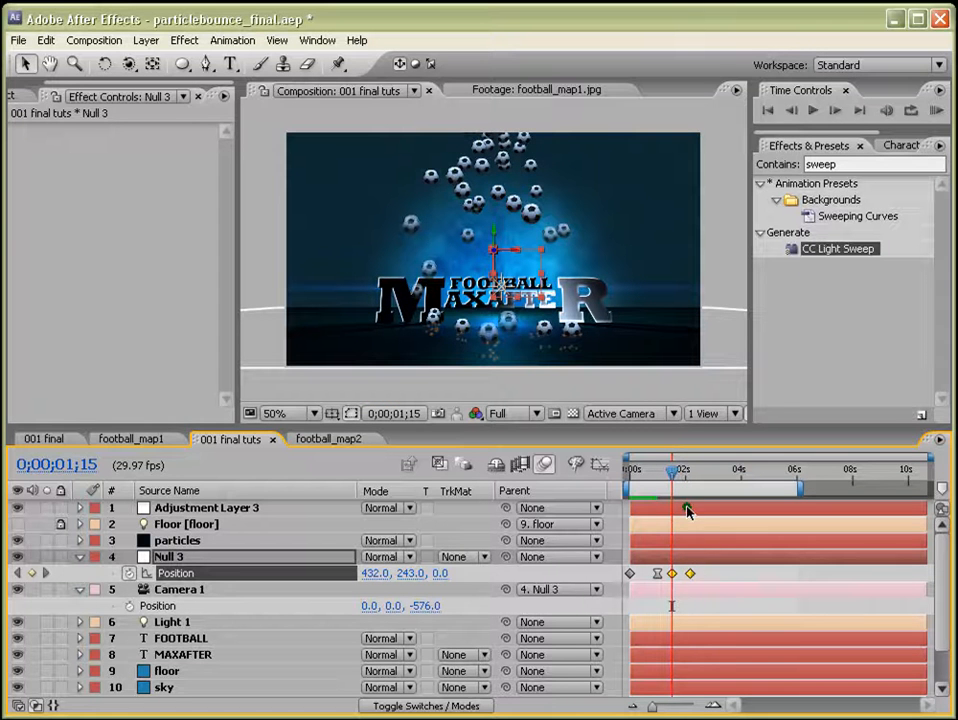
Apply The Wiggler to the Null 3 Position keyframes with Frequency 21 per second and Magnitude 11.
left_click(316, 40)
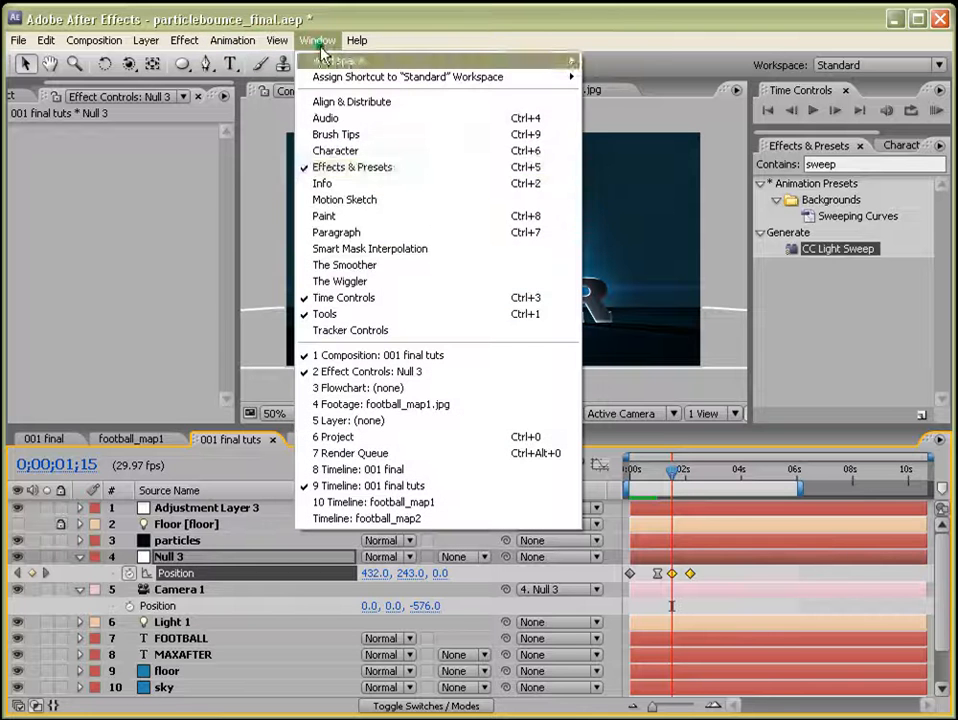
left_click(372, 281)
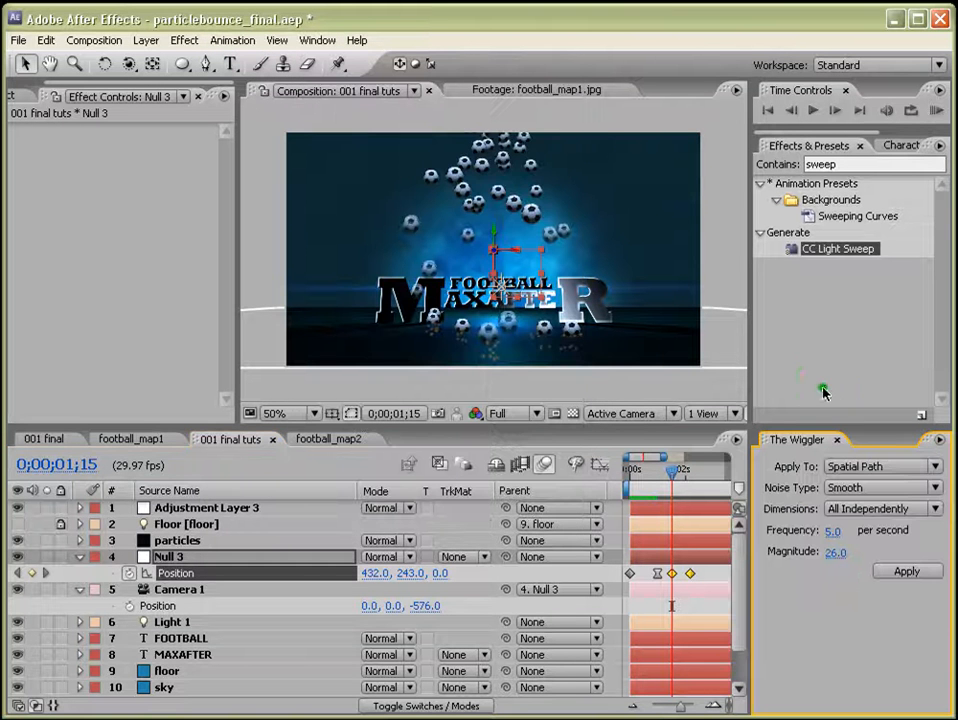
left_click(833, 532)
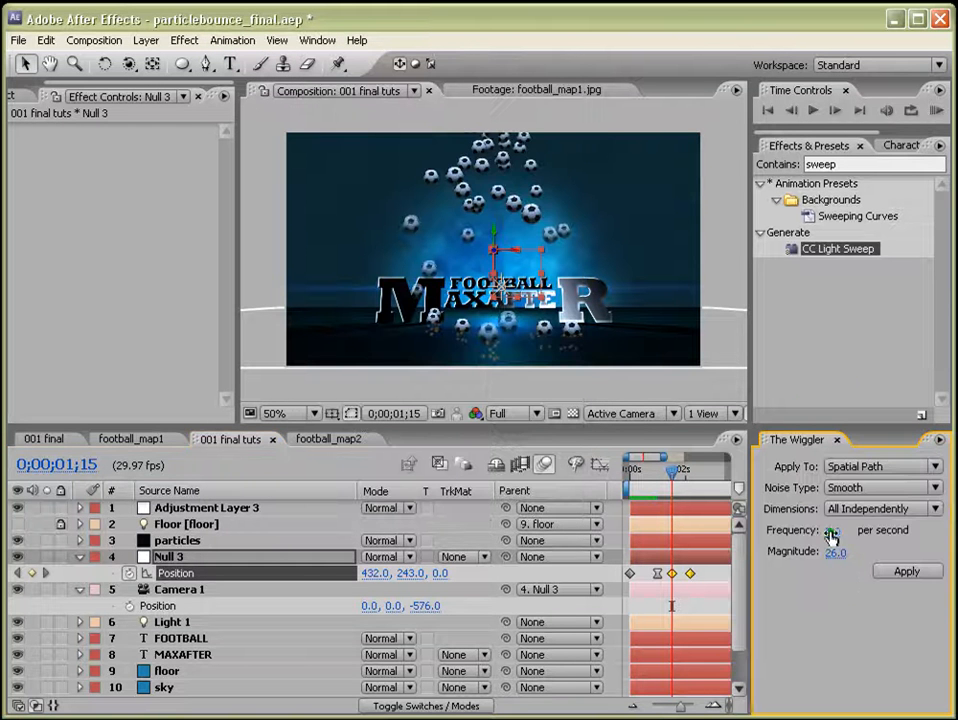
left_click_drag(837, 537, 845, 558)
left_click(836, 556)
left_click(836, 532)
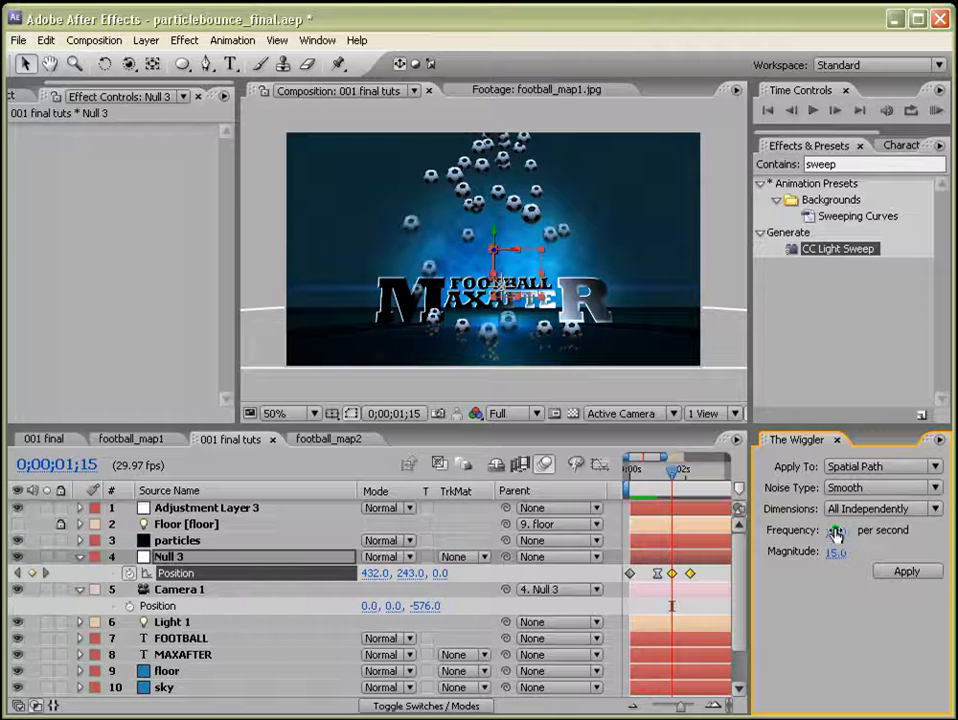
left_click_drag(841, 558, 837, 558)
left_click(894, 574)
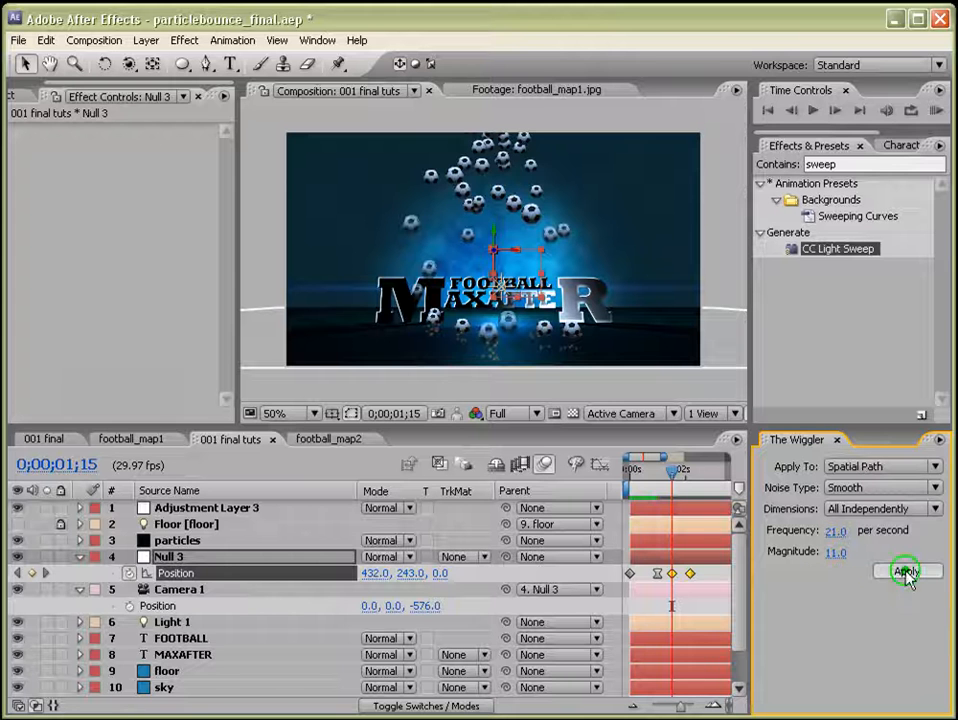
left_click(838, 441)
left_click_drag(628, 489, 650, 489)
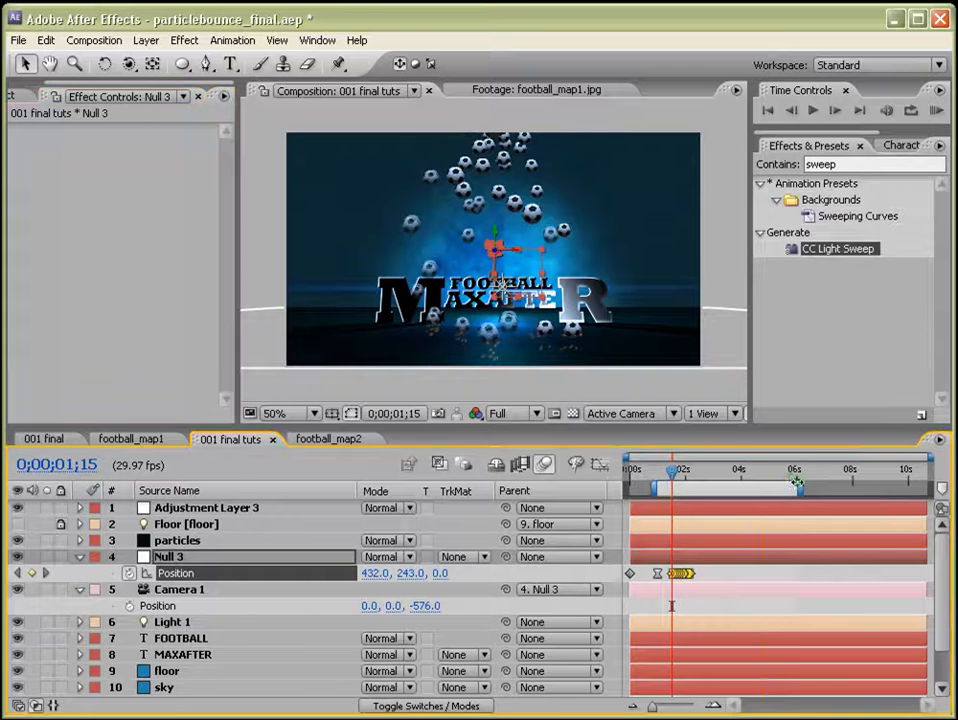
Shorten the work area to end near 3 seconds and preview the camera shake.
left_click_drag(799, 489, 707, 496)
left_click(932, 110)
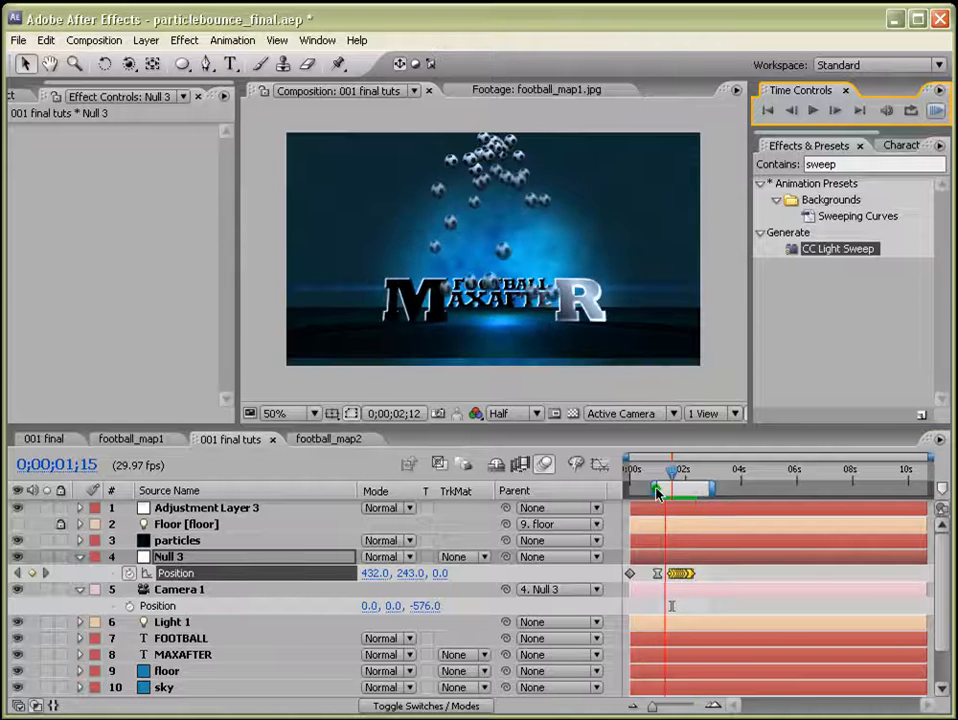
key("space")
Set the spatial interpolation of the wiggled Null 3 Position keyframes to Linear.
left_click_drag(712, 571, 647, 574)
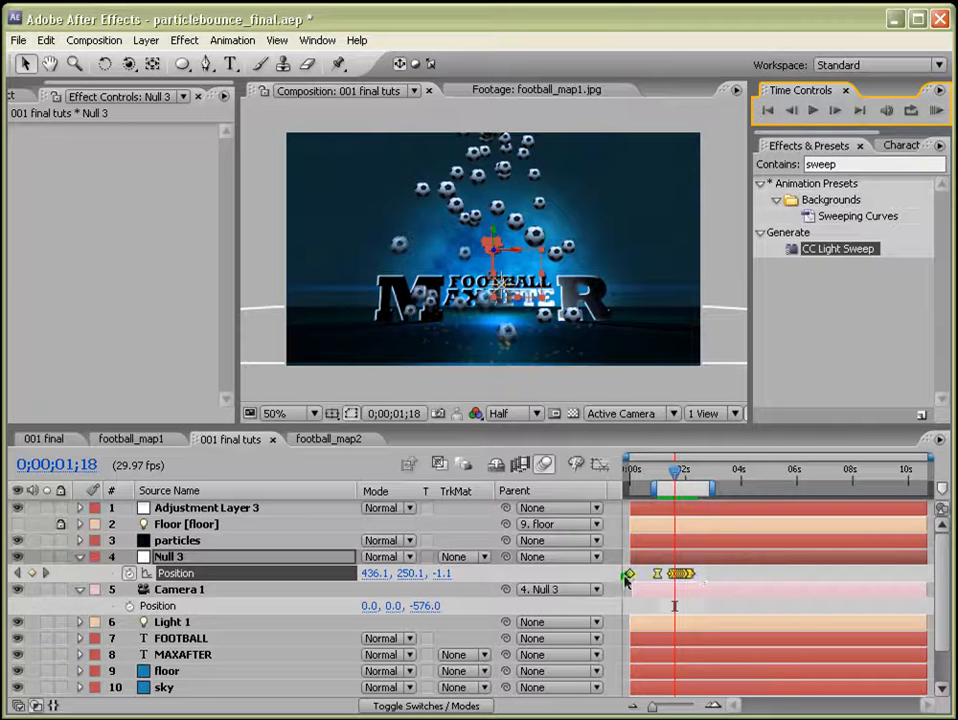
right_click(647, 577)
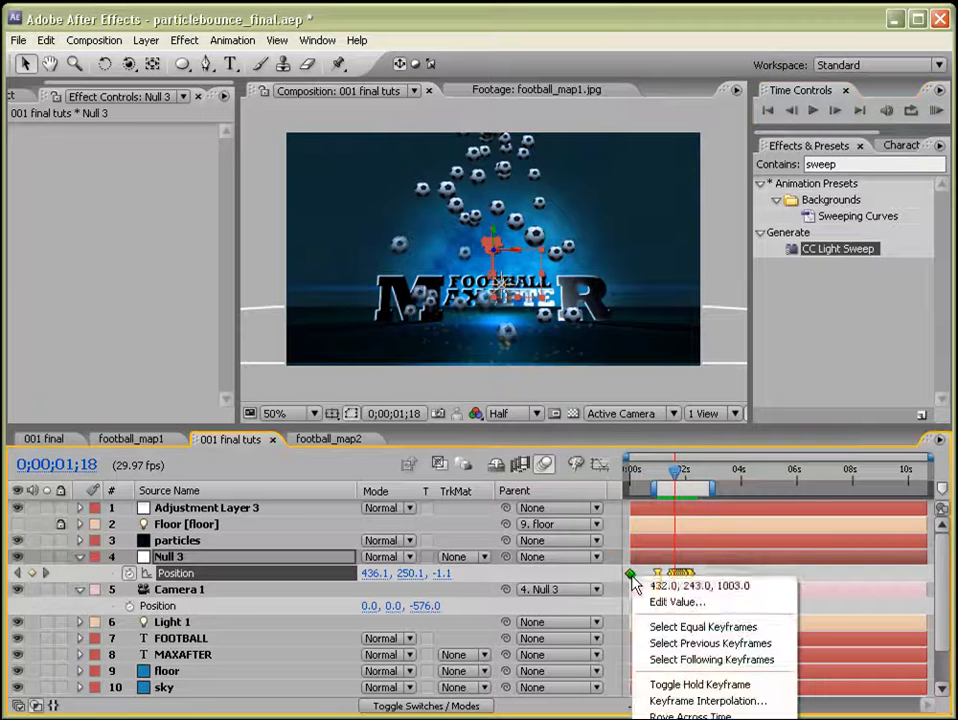
left_click(697, 703)
left_click(690, 268)
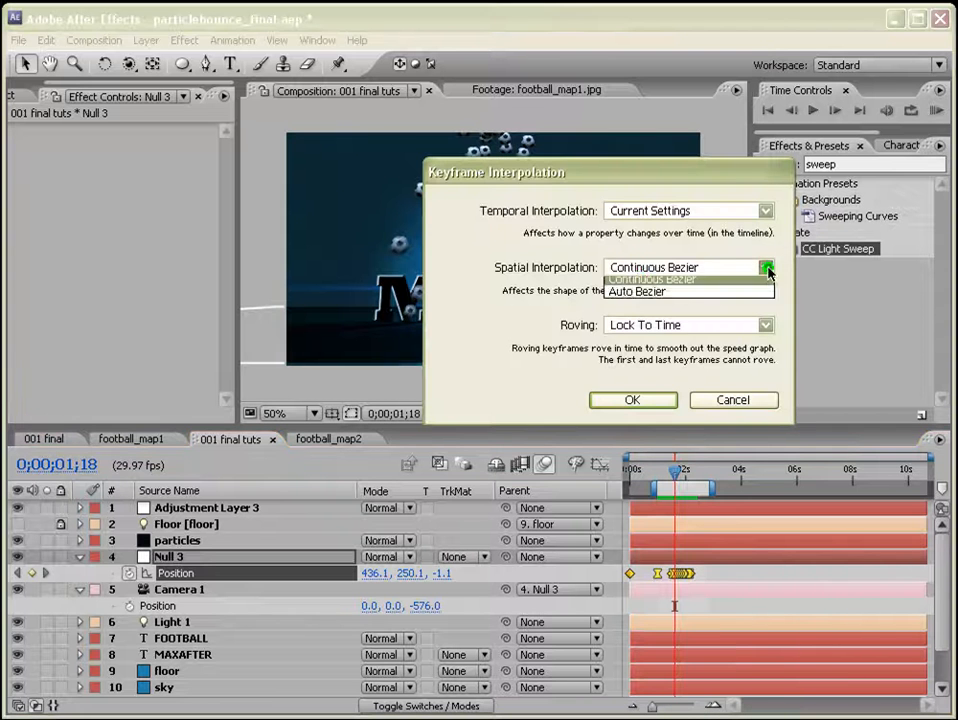
left_click(684, 310)
left_click(658, 397)
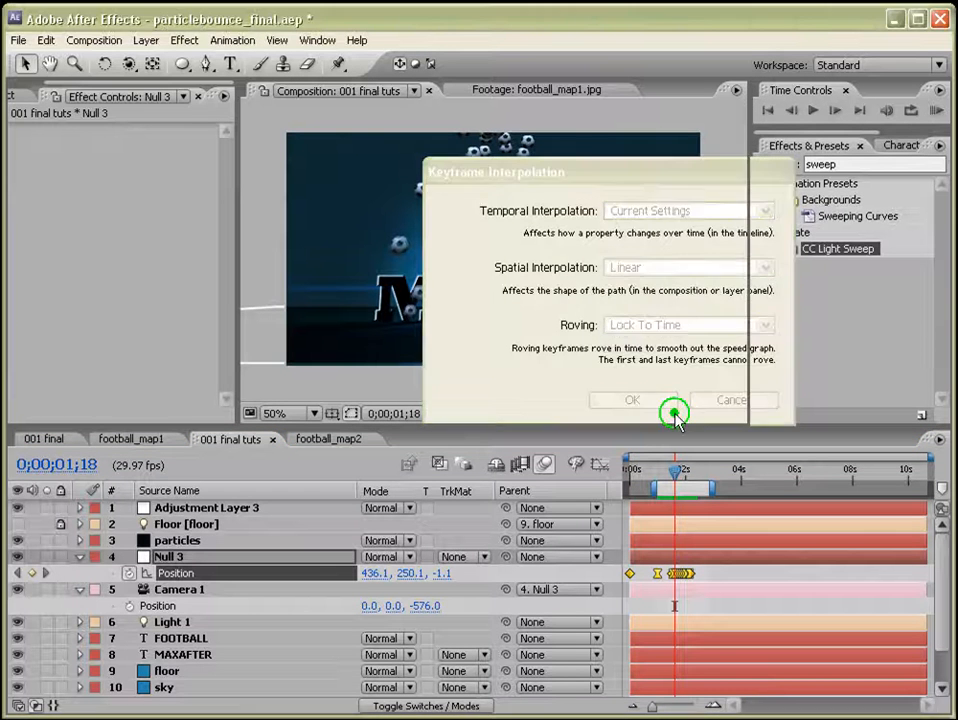
Select the floor layer and move it slightly down in the composition view.
left_click(720, 571)
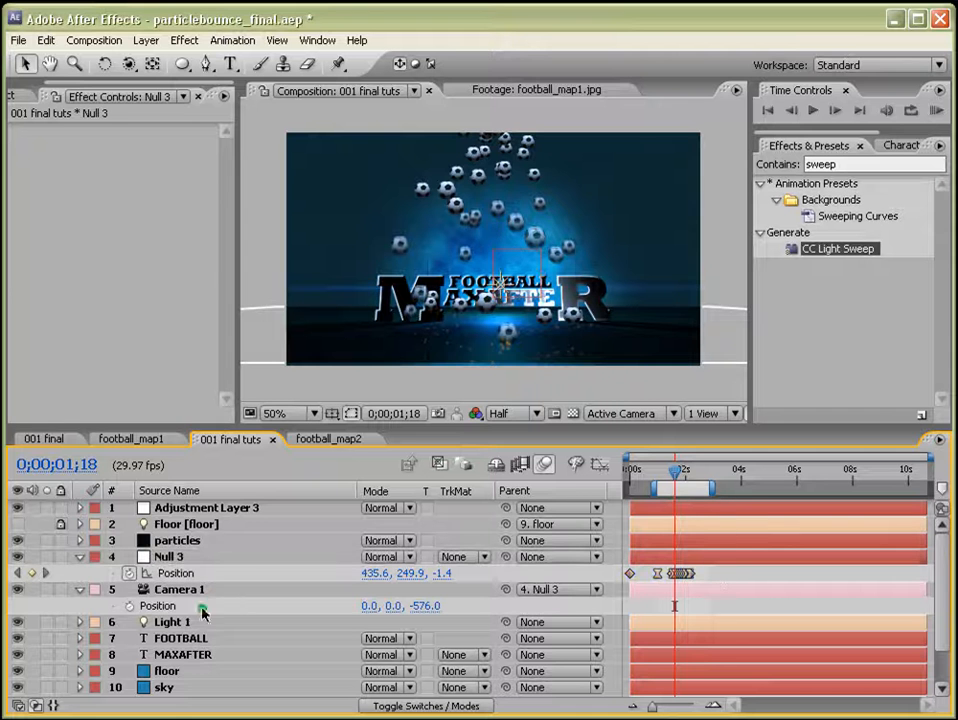
left_click(166, 670)
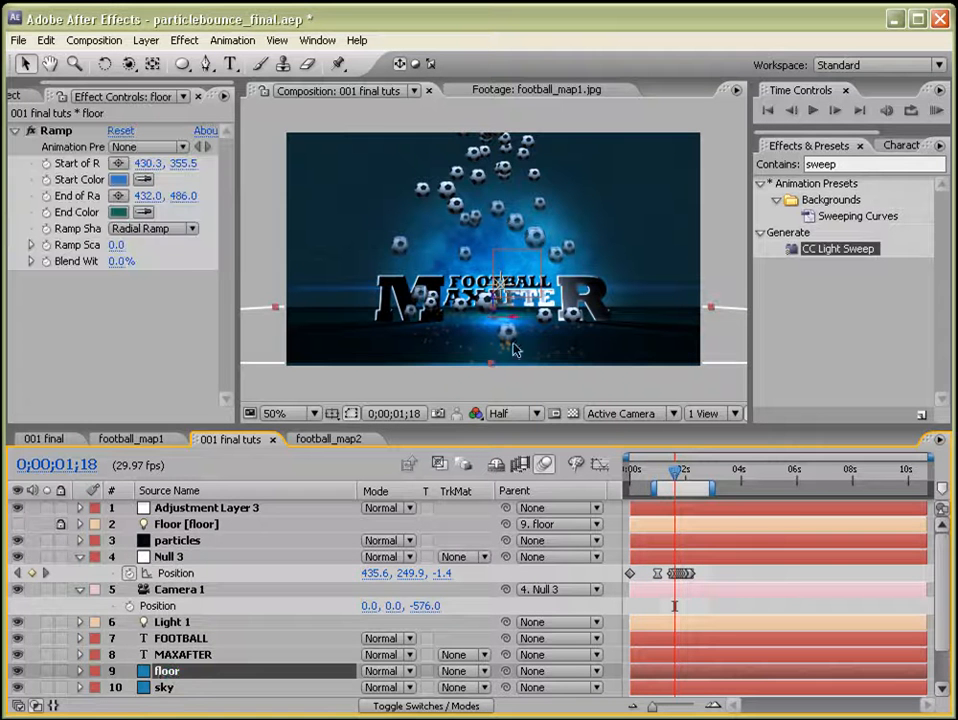
left_click_drag(497, 320, 473, 370)
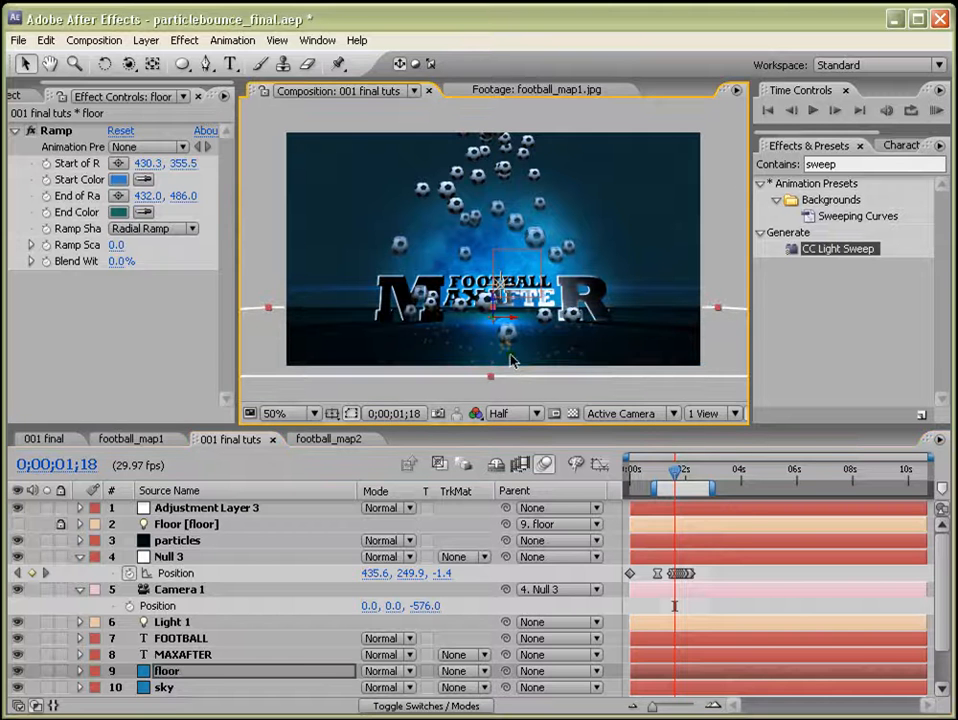
Copy the wiggled Null 3 Position keyframes and paste them at 0;00;02;24.
left_click_drag(712, 573, 680, 573)
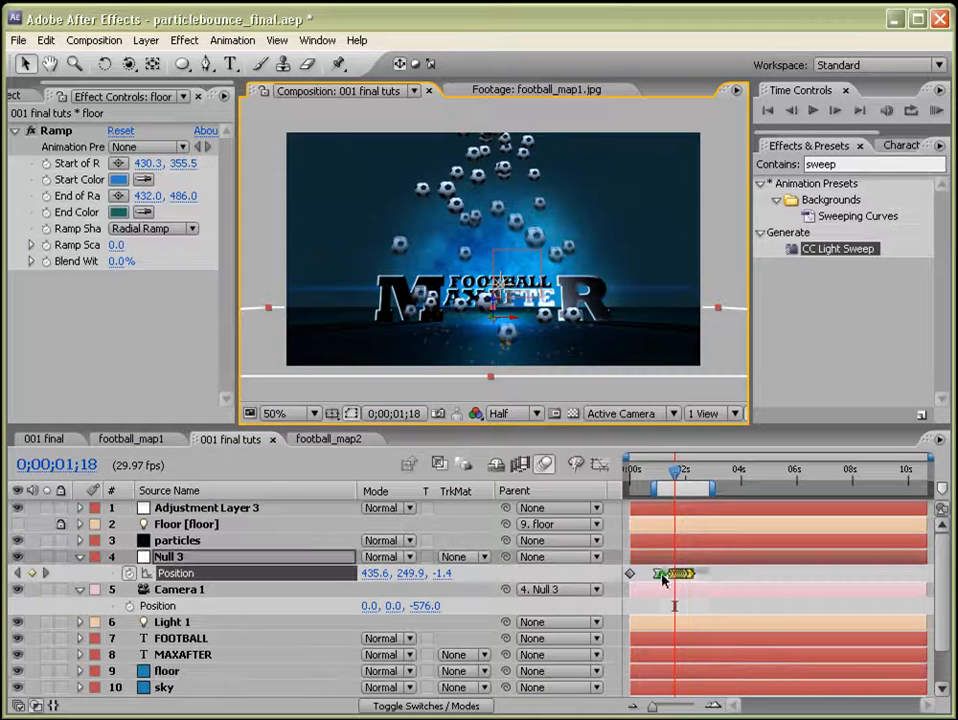
left_click(708, 481)
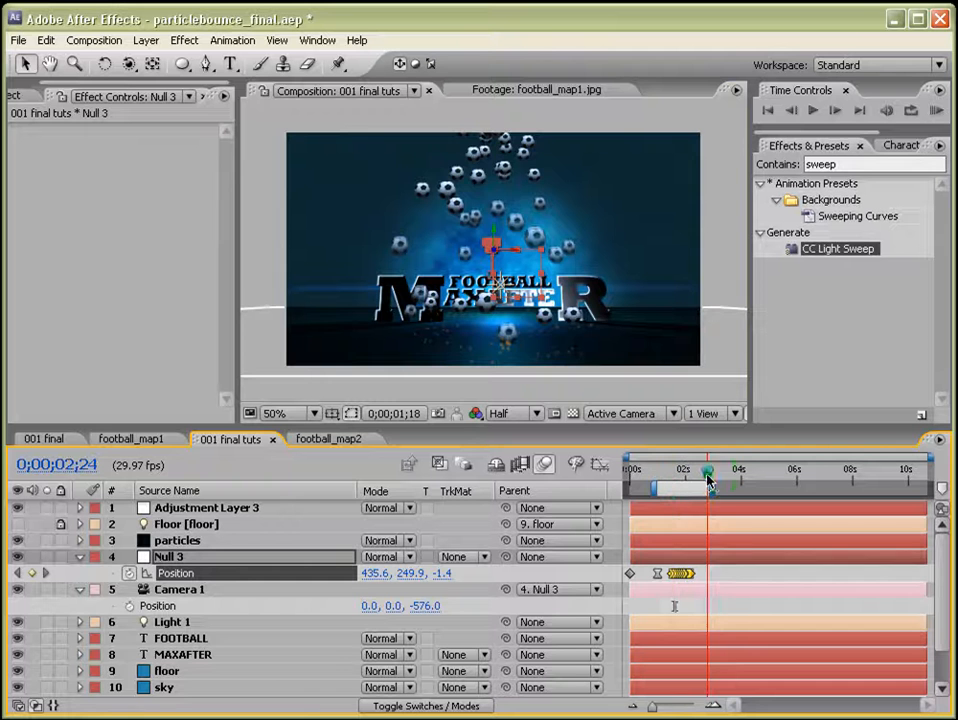
key("ctrl+v")
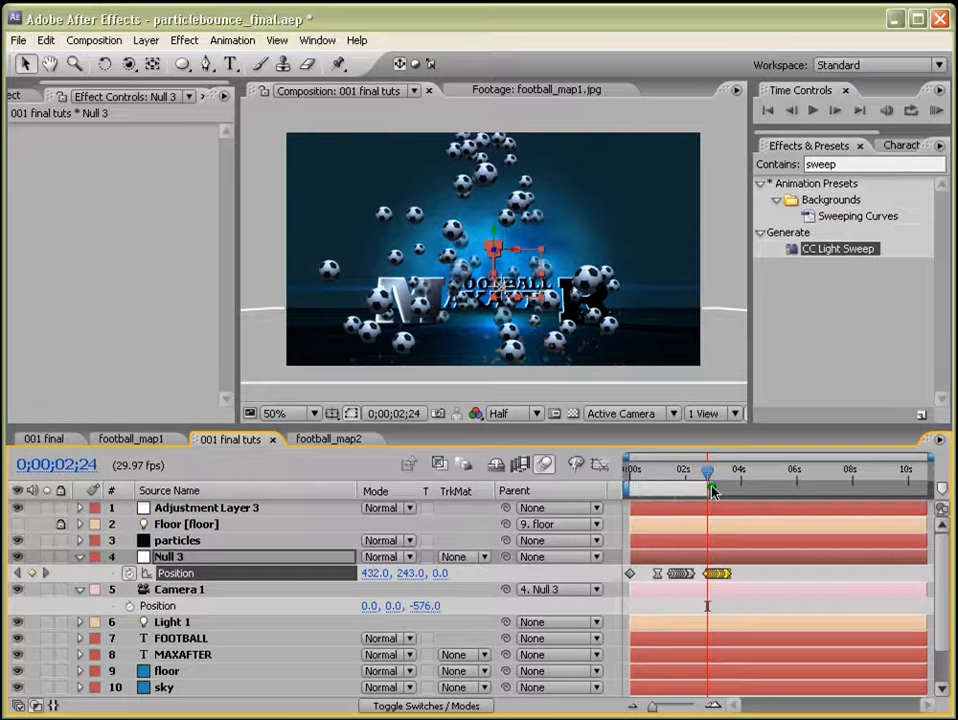
Extend the work area and preview the composition from the start, scrubbing to the second shake.
left_click_drag(710, 484, 745, 486)
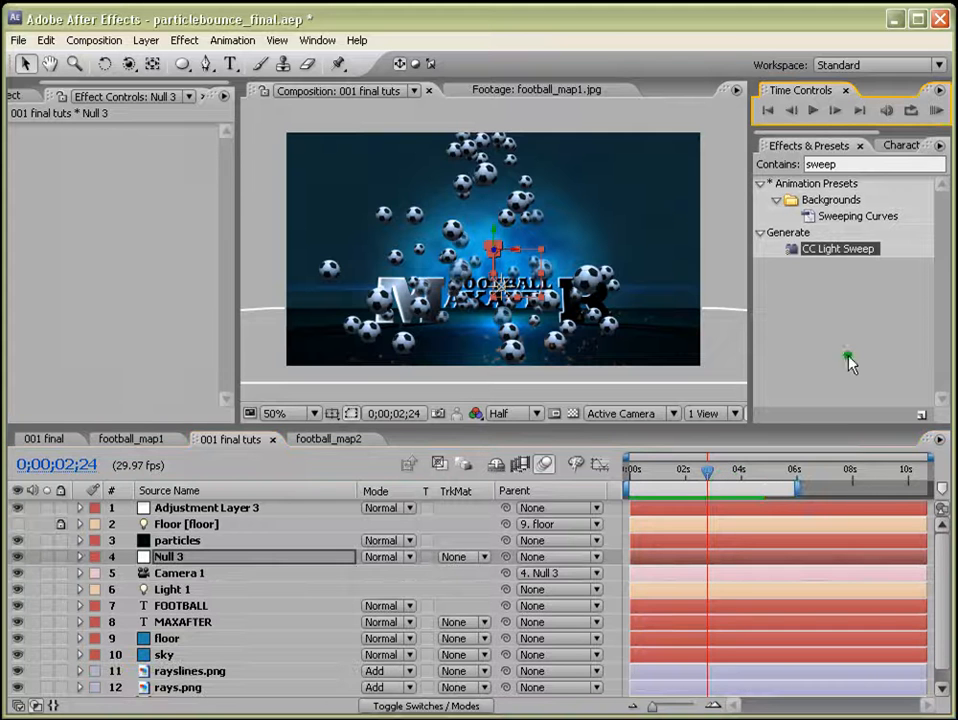
left_click(631, 469)
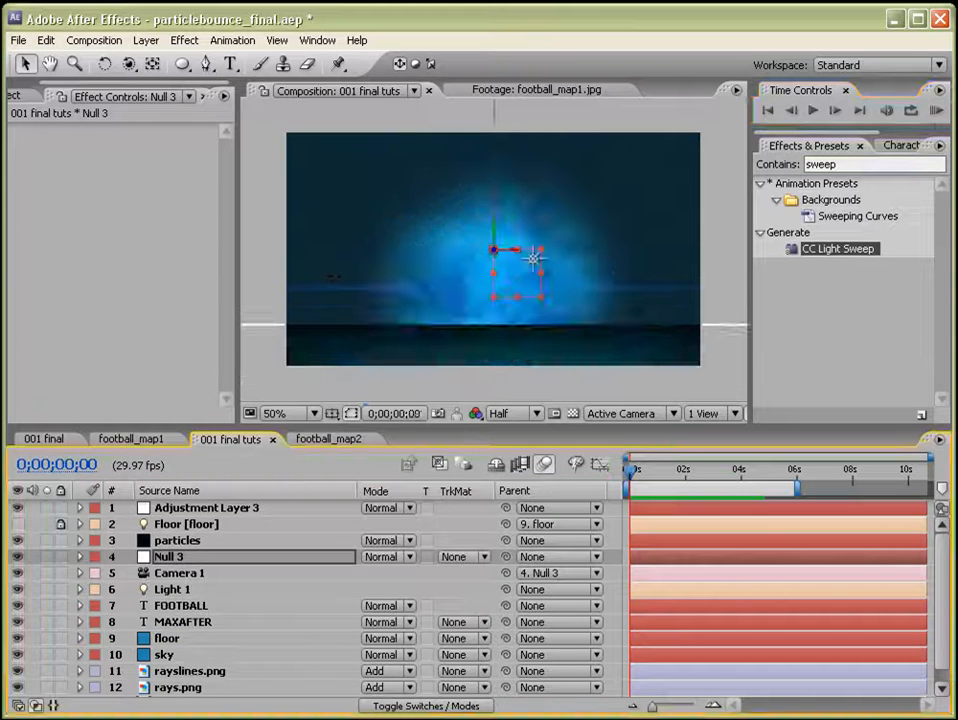
left_click(936, 110)
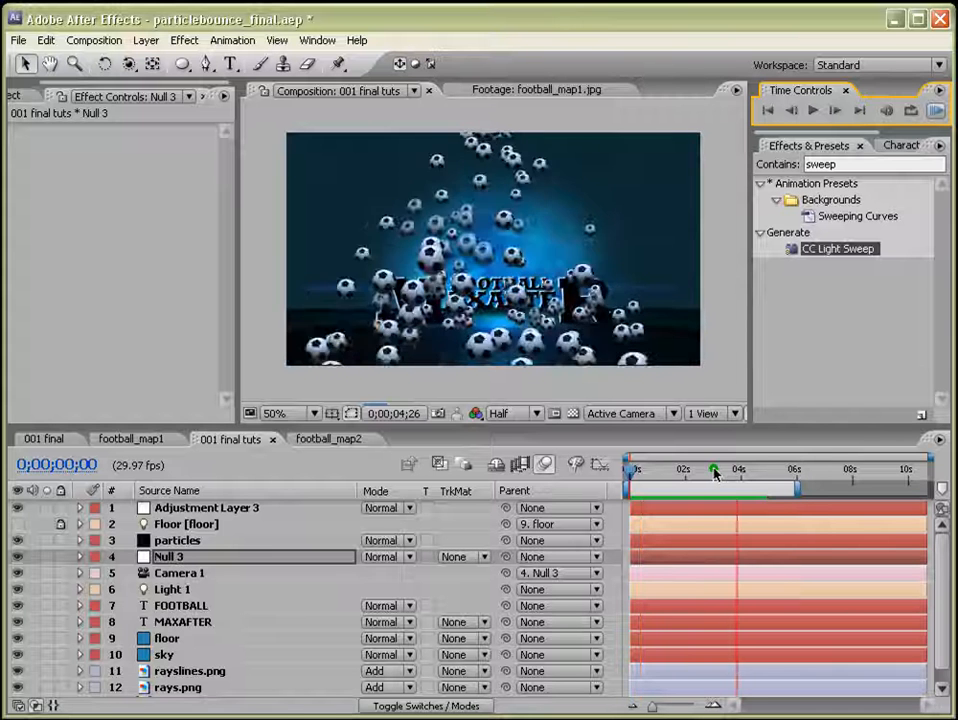
key("space")
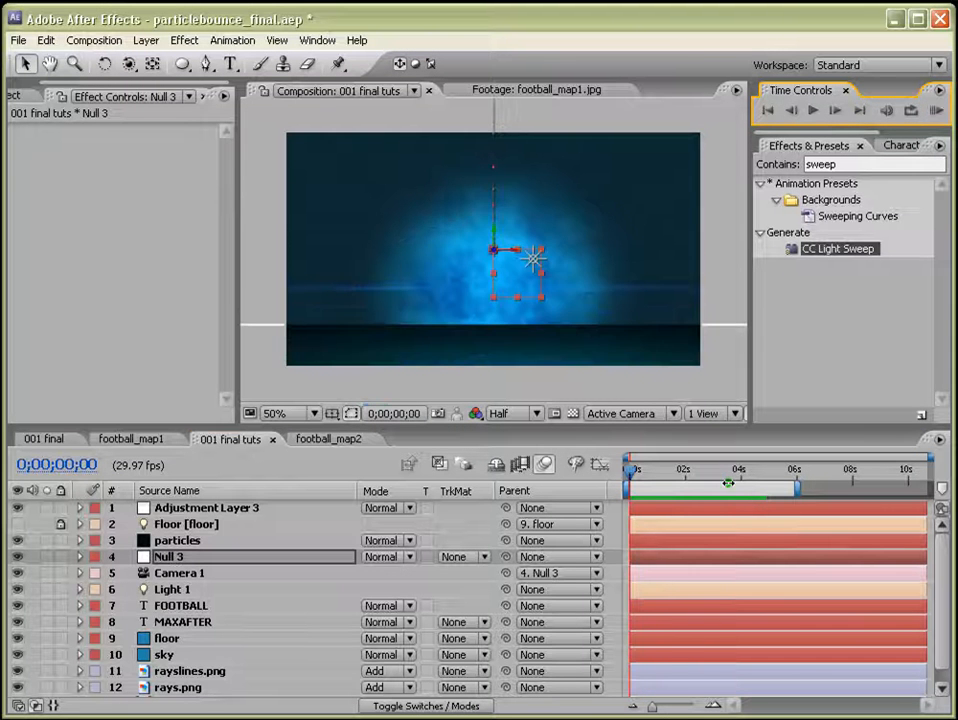
left_click(716, 472)
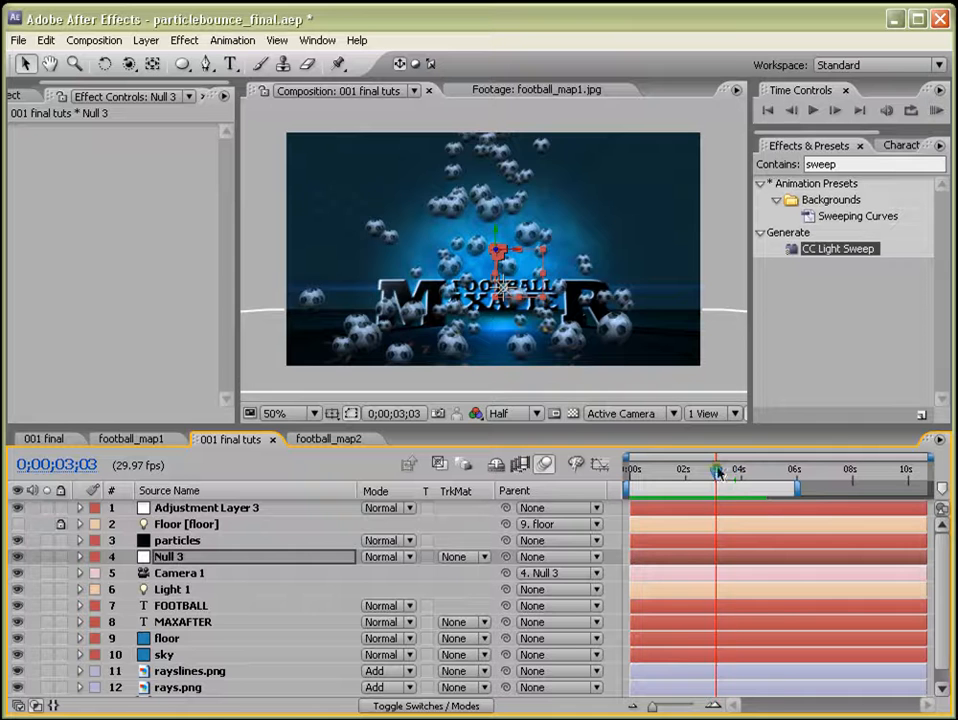
left_click_drag(717, 471, 730, 471)
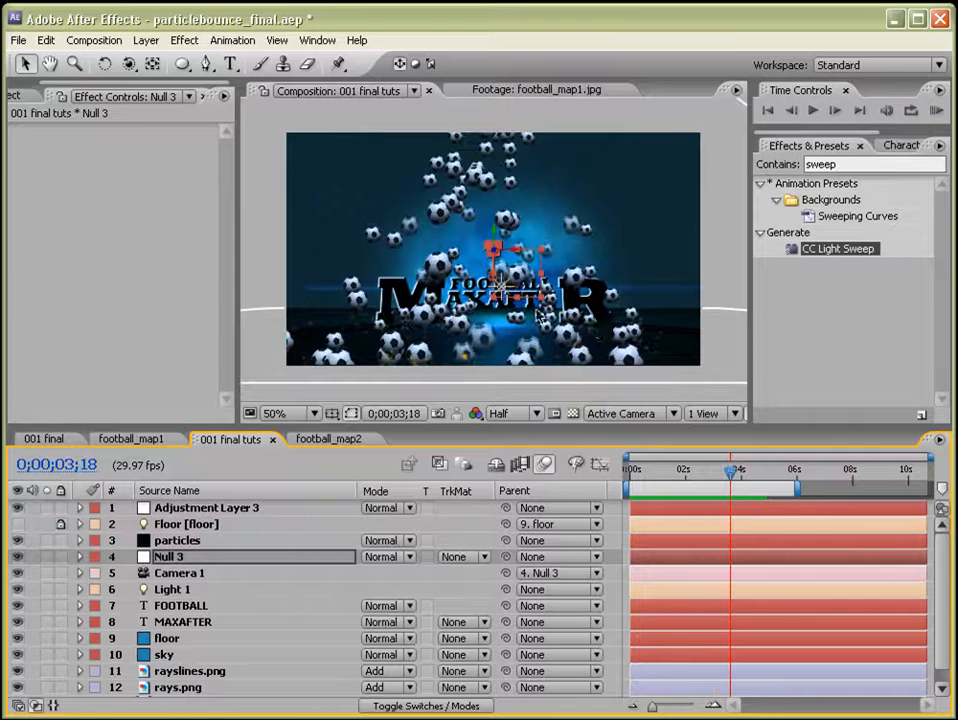